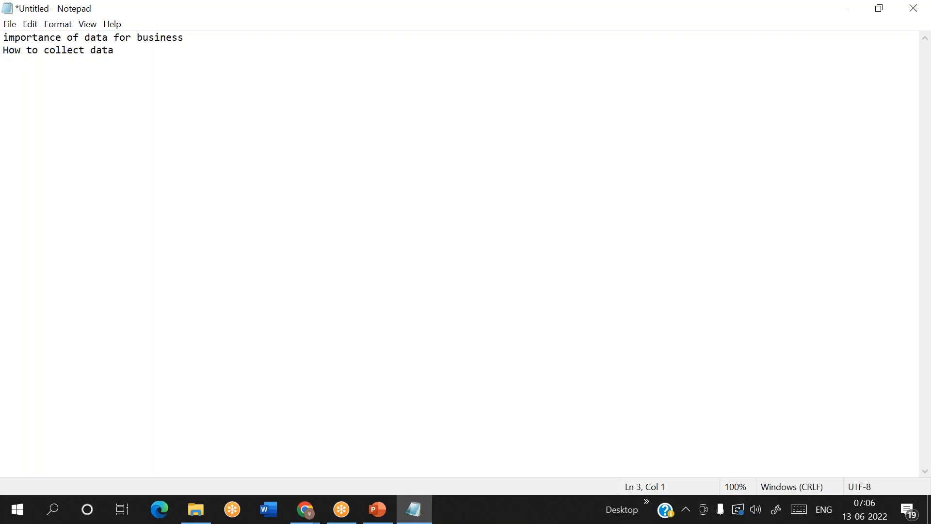
Add the line "Where to store this data" below "How to collect data".
text(Where to store this data)
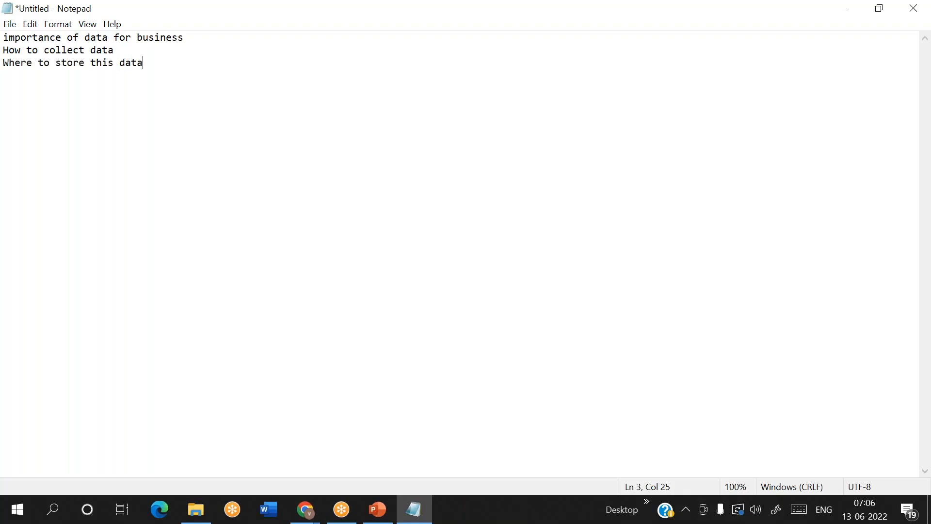
key(Return)
click(679, 97)
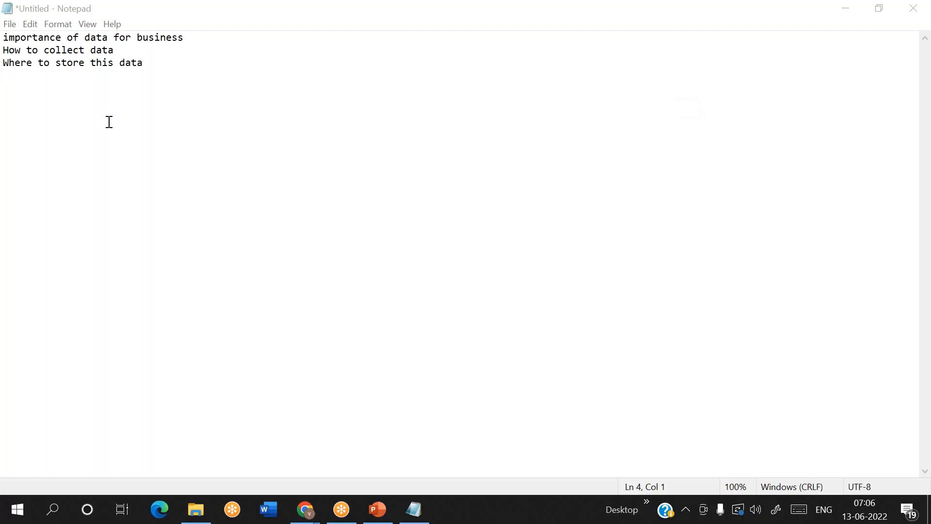
List "1. Databases" and "2. Storages" on separate lines under "Where to store this data".
click(48, 86)
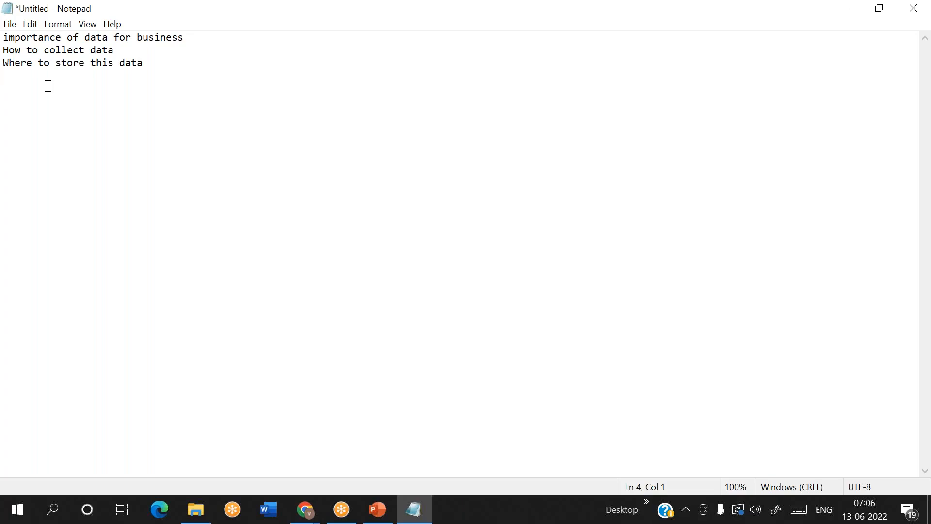
text(1. Databases)
key(Return)
text(2. )
text(Stos)
key(BackSpace)
text(rages)
key(Return)
key(shift+End)
key(End)
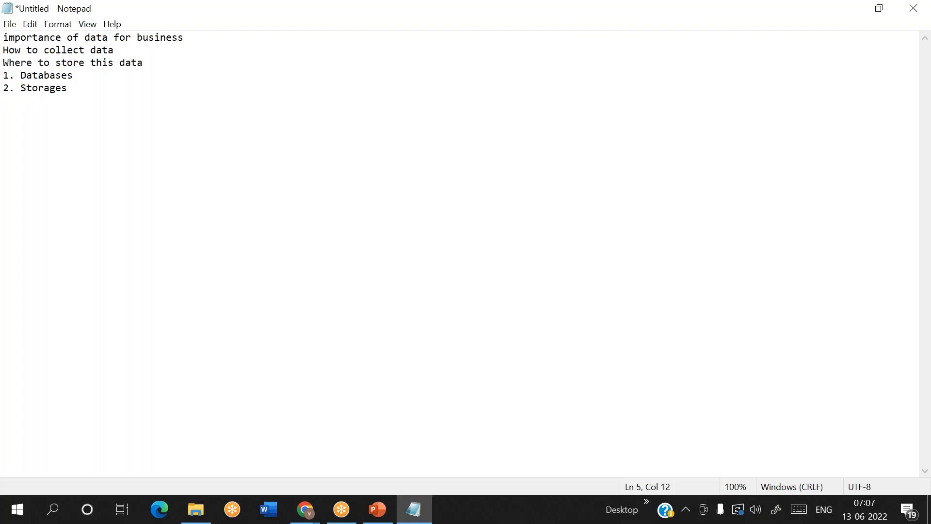
Append the file type examples "(.csv,.json,.xlsx..etc)" to the "2. Storages" line.
text(()
click(758, 281)
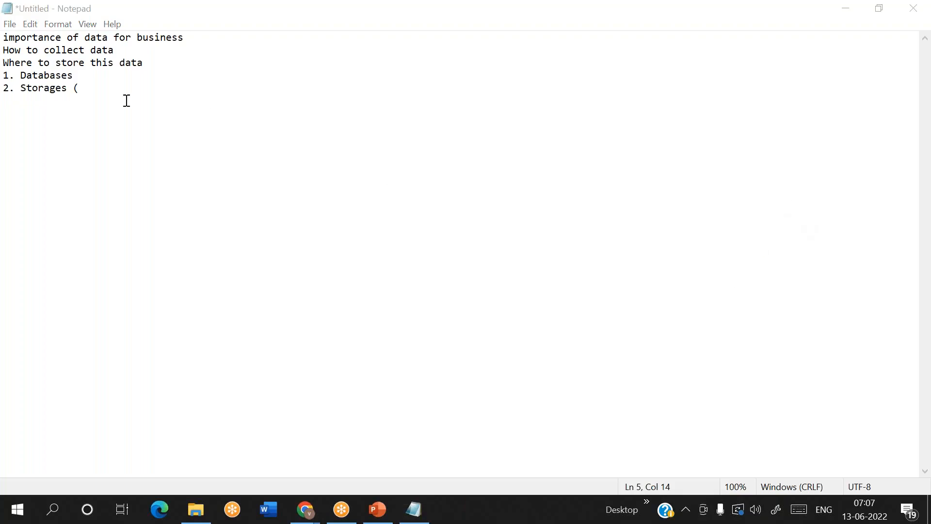
click(100, 85)
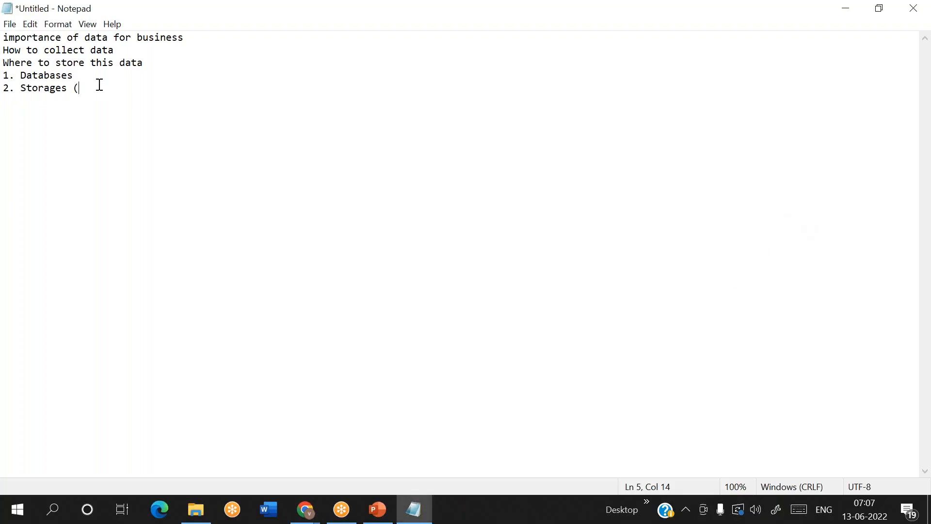
text(.csv,.json,.xlsx..etc)
Copy the "1. Databases" line and paste it below the Storages line, separated by one blank line.
click(73, 75)
key(shift+Home)
key(ctrl+c)
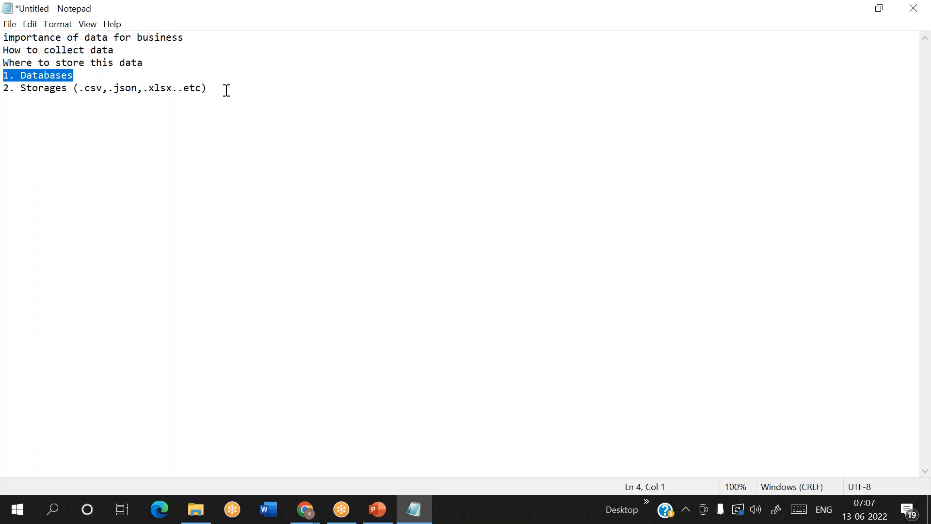
click(225, 88)
key(Return)
key(Return)
key(ctrl+v)
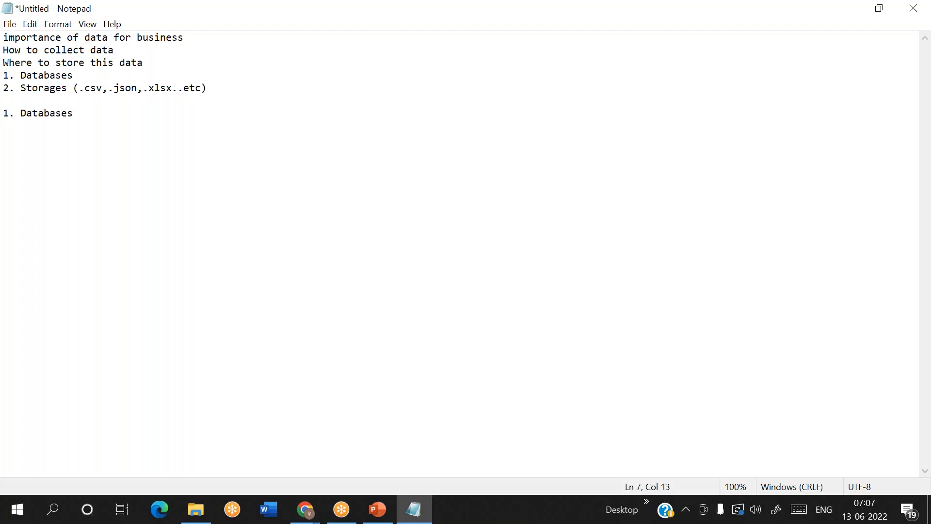
Add a "Hotel:" heading below the pasted line with the items "1. Kitchen" and "2. server/waiter".
key(Return)
key(Return)
text(Hotel:)
key(Return)
text(1.)
text(Kitchen)
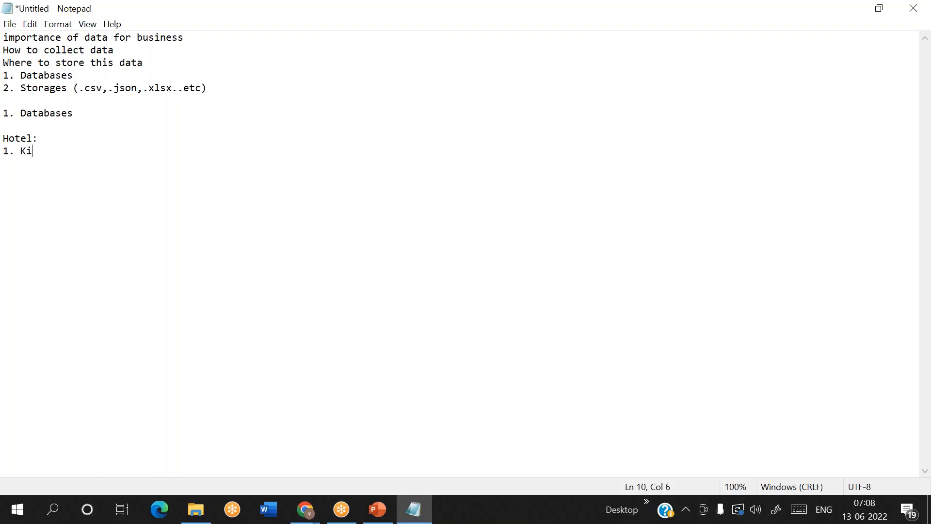
key(Return)
text(2. server/waiter)
key(Return)
key(Return)
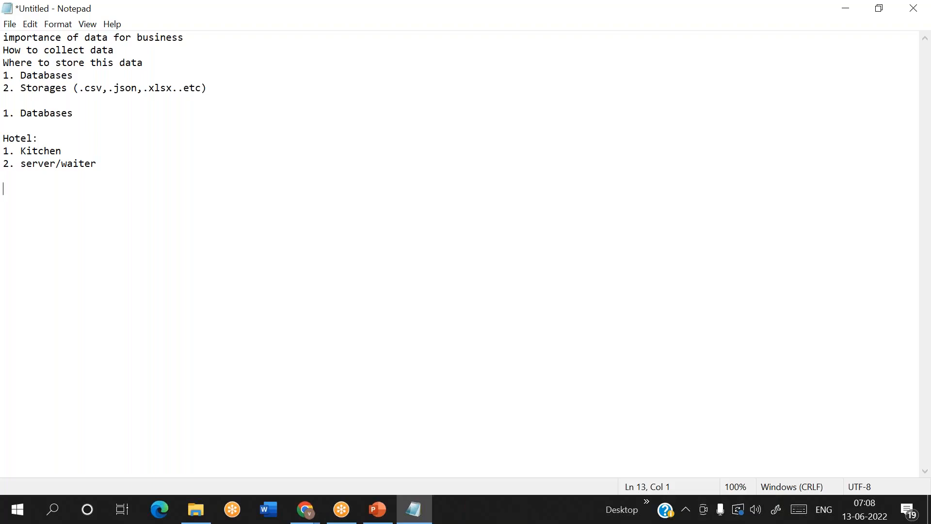
click(829, 203)
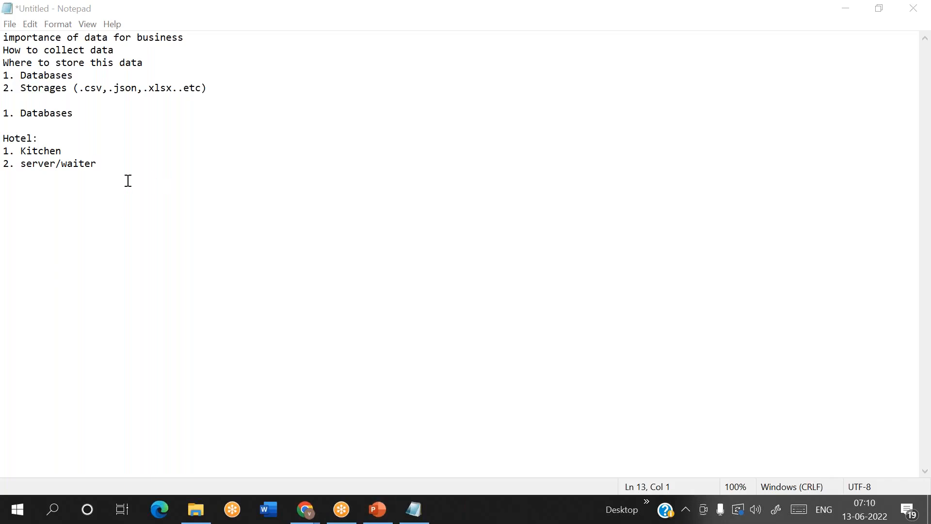
Add the line "Database (data)" below the hotel list, leaving blank lines between them.
click(112, 163)
key(Return)
key(Return)
text(Database (data)
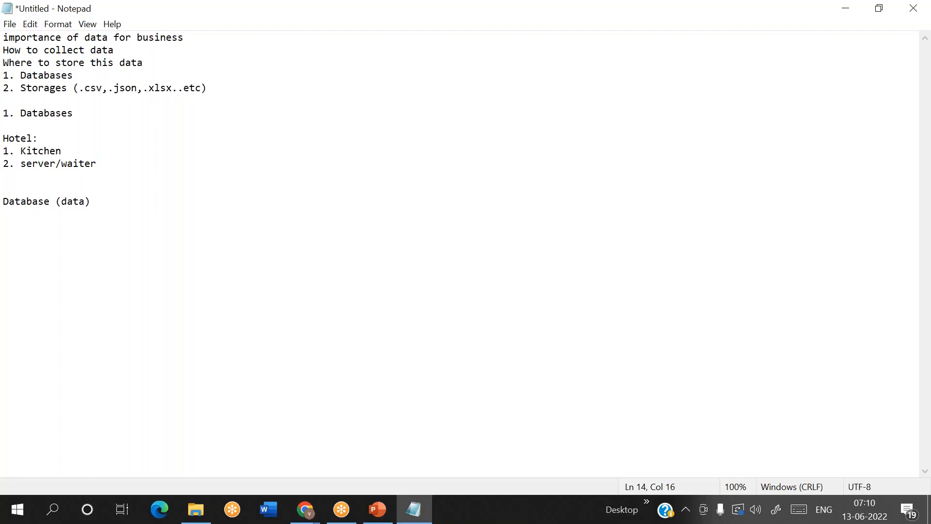
text())
Add the line "server ---->sql" directly below "Database (data)".
key(Return)
text(server ---->)
text(sql)
key(Return)
key(Return)
key(Return)
click(679, 83)
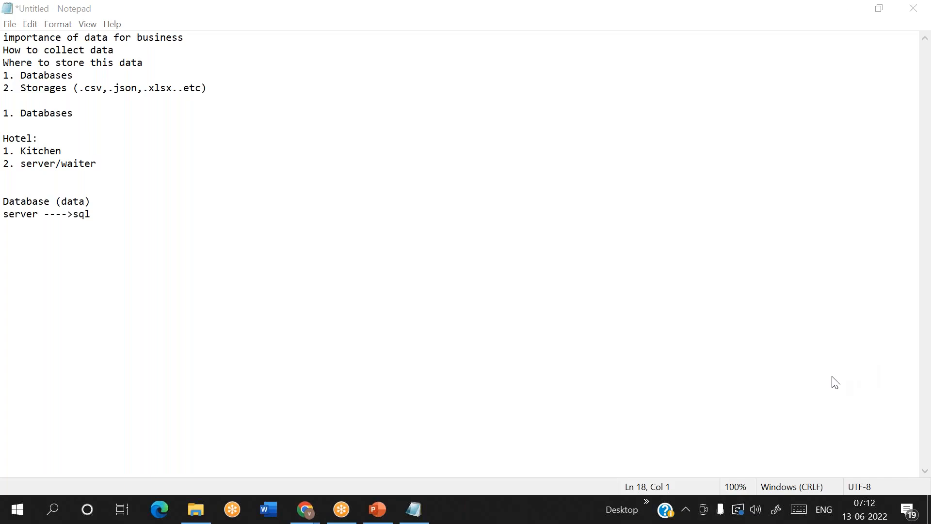
Start the statement "create table student" with parentheses a few lines below the server line.
click(116, 223)
key(Return)
key(Return)
key(Return)
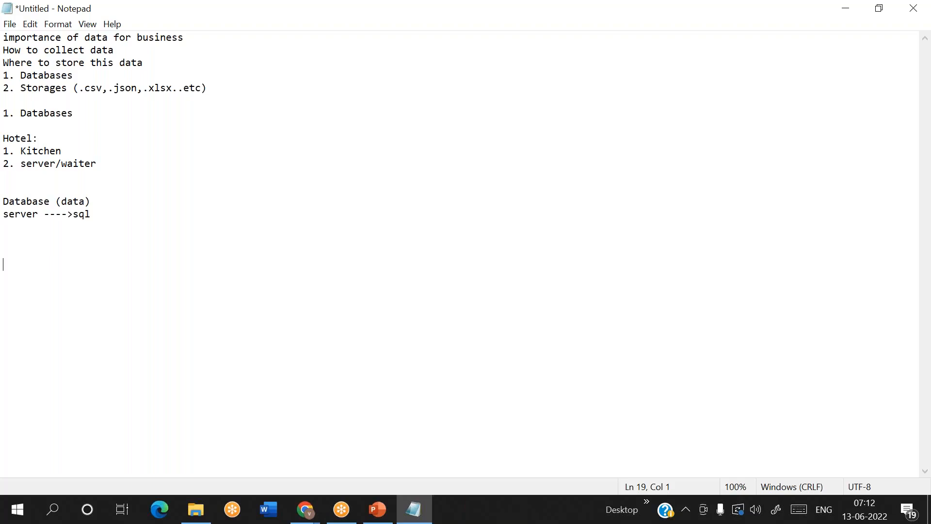
text(create table)
text(cust)
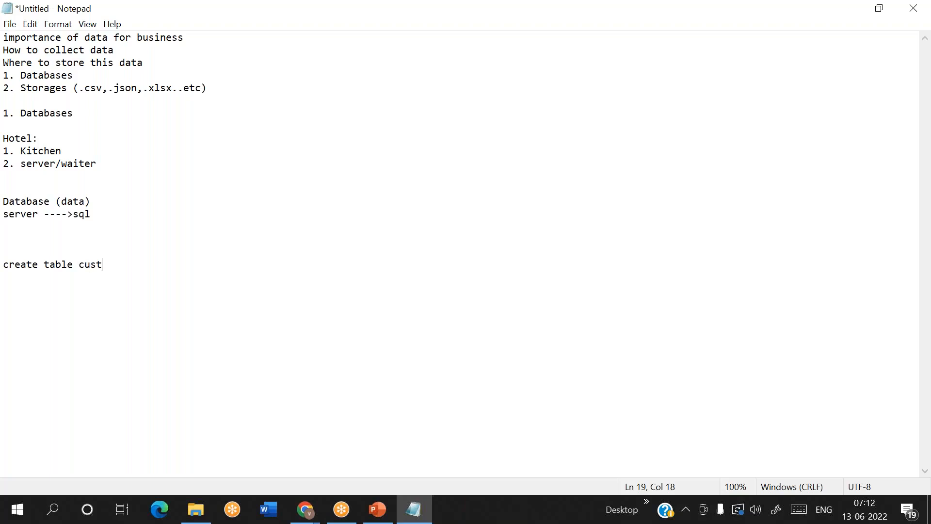
text(())
key(Left)
key(Left)
key(Right)
key(BackSpace)
key(BackSpace)
key(BackSpace)
key(BackSpace)
text(student)
Enter the column definitions "sid int,sname varchar(50)" inside the parentheses of the create table statement.
key(Right)
text(sid int,sname varchar(50))
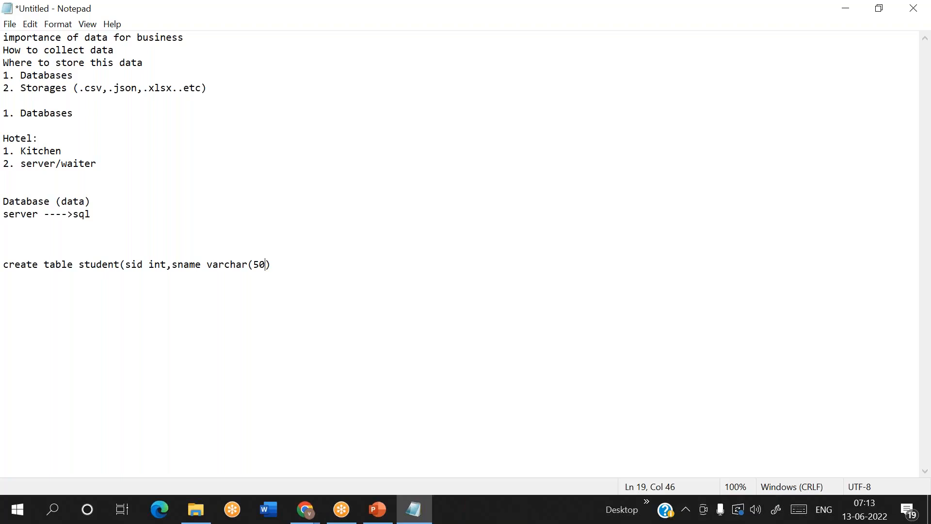
Break the create table statement so the parenthesised column list sits on its own line below "create table student".
key(Left)
key(Left)
key(Left)
key(Left)
key(Left)
key(Left)
key(Left)
key(Left)
key(Left)
key(Left)
key(Left)
key(Left)
key(Left)
key(Left)
key(Left)
key(Left)
key(Left)
key(Left)
key(Left)
key(Left)
key(Return)
key(Right)
key(Right)
key(Right)
key(Right)
key(Right)
key(Right)
key(Right)
key(Right)
key(Right)
key(Right)
key(Left)
key(Left)
key(Left)
key(Left)
key(Left)
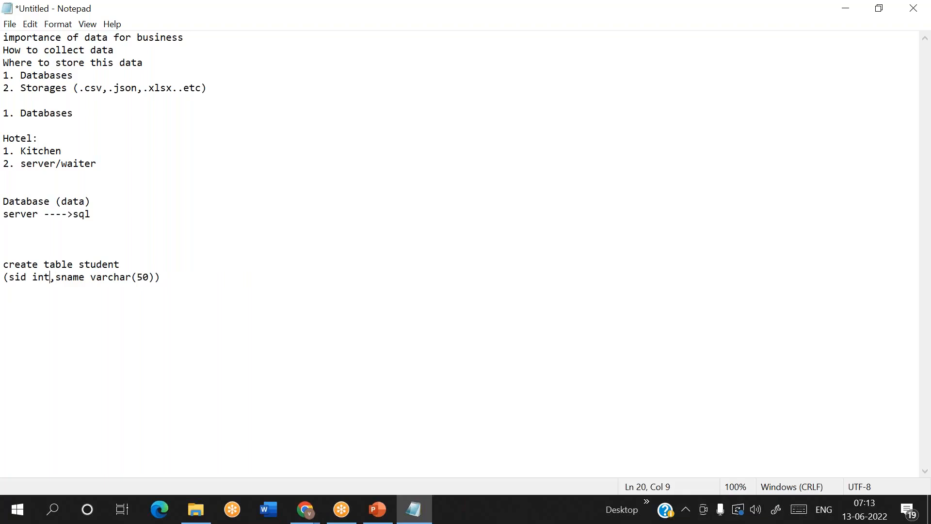
Delete everything after "(sid" in the column list.
key(shift+End)
key(Delete)
key(BackSpace)
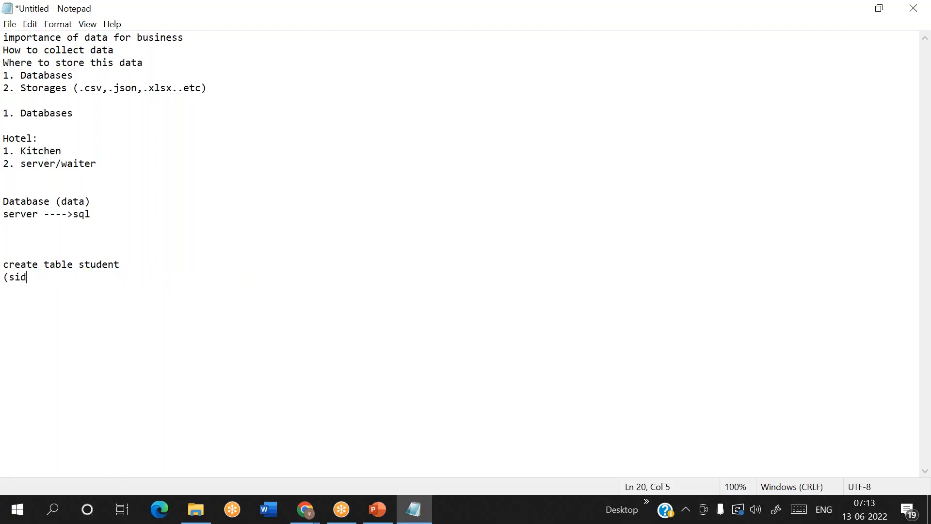
Complete the column list so it reads "(sid,sname,sbranch,startyear,endyear)".
text(,)
key(Return)
key(BackSpace)
text(sname,sbranch,)
text(starye)
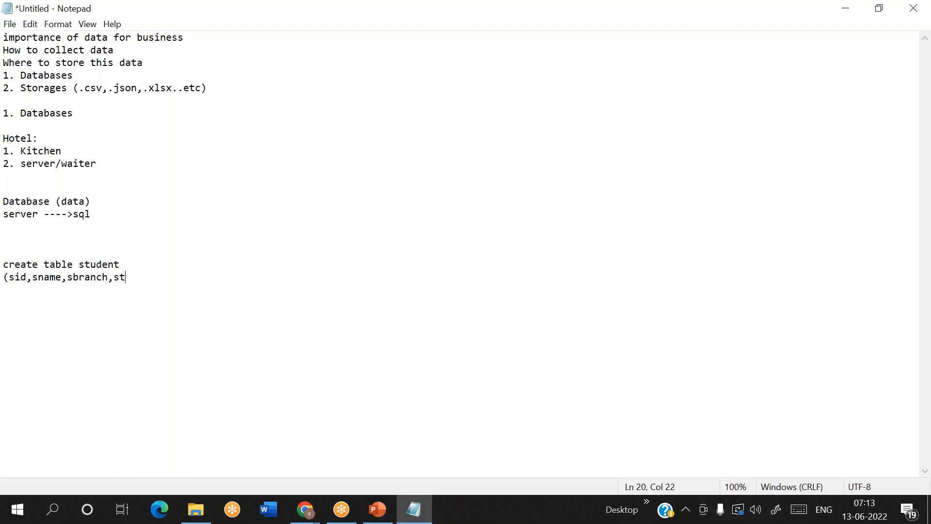
key(BackSpace)
key(BackSpace)
text(tyear,endyear))
key(Return)
key(Return)
key(Return)
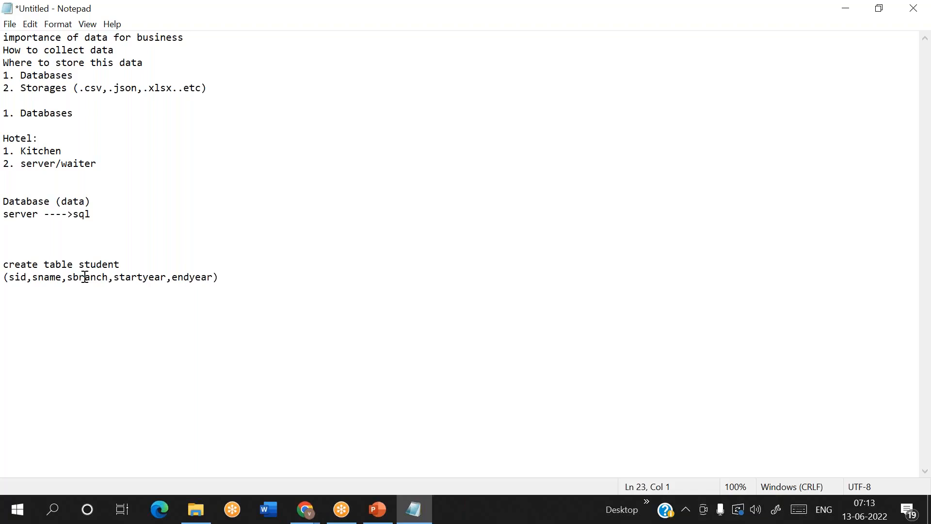
Highlight the student table's column list, and insert blank lines beneath it.
triple_click(15, 277)
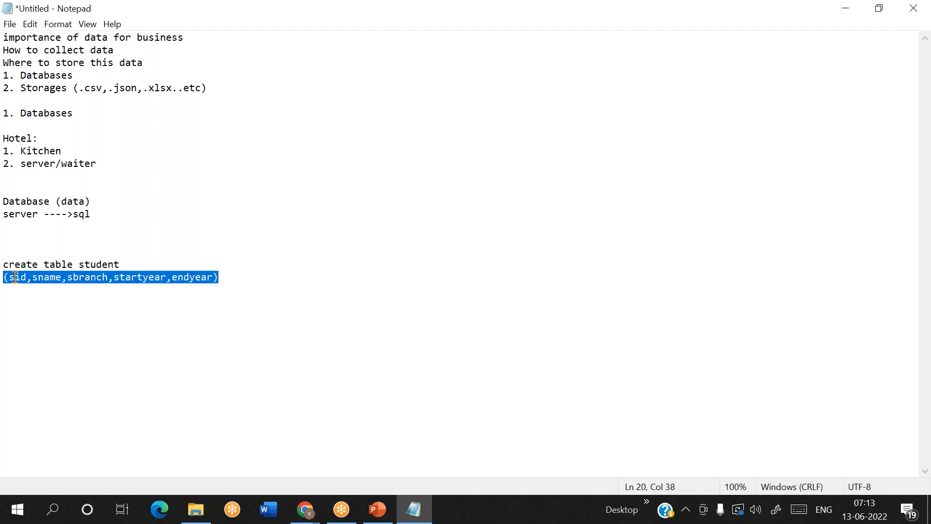
click(226, 271)
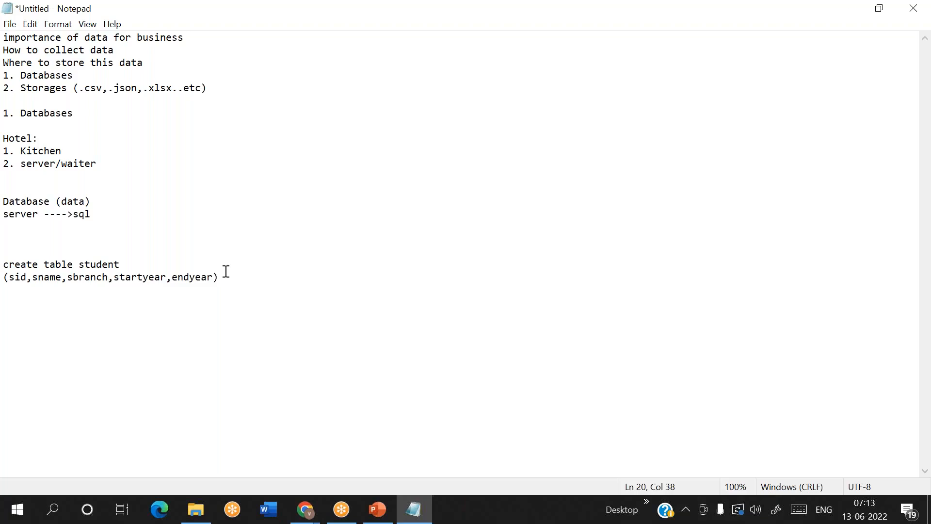
key(Return)
key(Return)
key(Return)
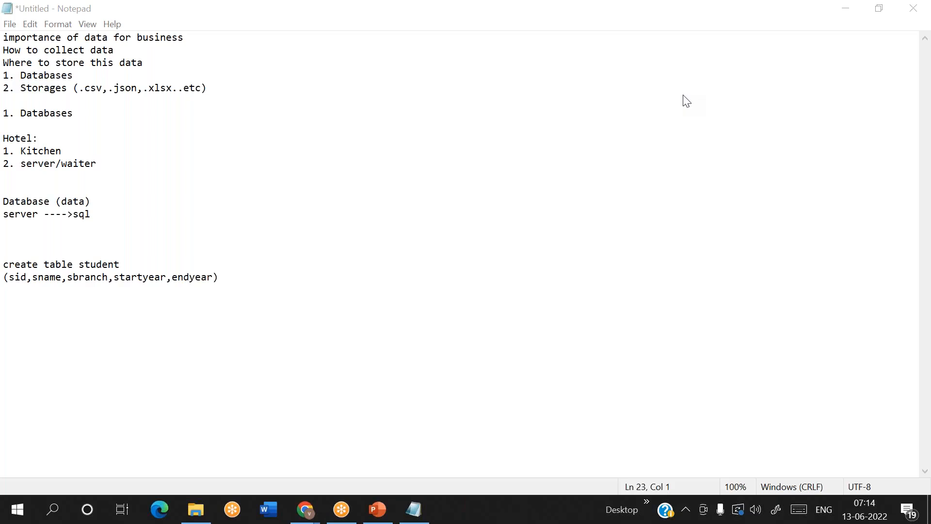
List the sample student IDs 1, 2, 3, 4 and 5 on separate lines below the column list.
click(62, 306)
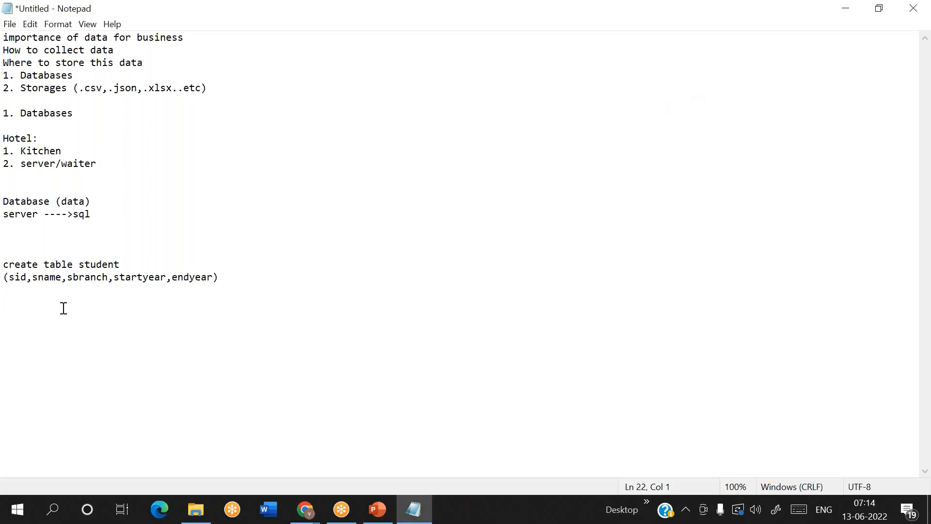
key(Return)
text(10)
key(BackSpace)
key(Return)
text(2)
key(Return)
text(3)
key(Return)
text(4)
key(Return)
text(4)
key(BackSpace)
text(5)
List three sample student first names on separate lines below the IDs.
key(Return)
key(Return)
key(Return)
text(rama)
key(Return)
text(krish)
key(BackSpace)
text(hna)
key(Return)
text(sai)
key(Return)
List the sample branches "ece", "cse", "eee", "mech" and "civil etc" on separate lines below the student names.
key(Return)
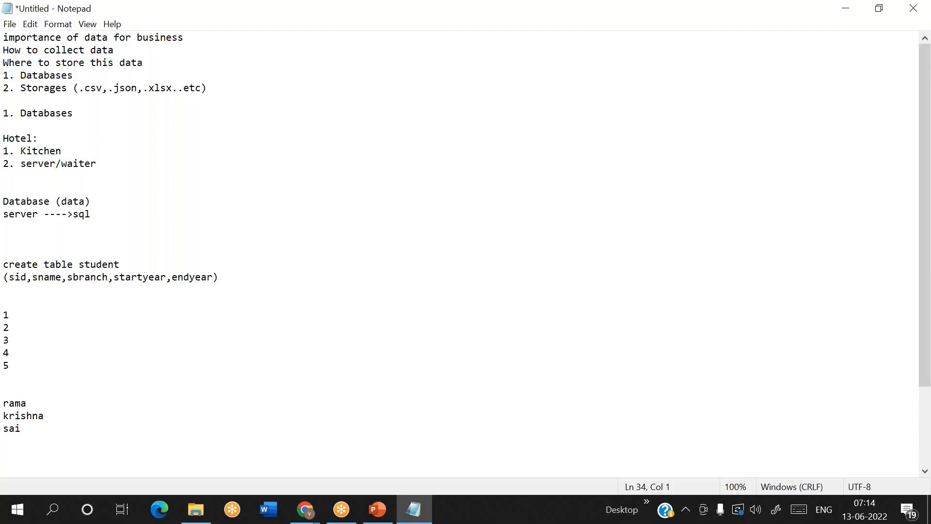
text(ex)
key(BackSpace)
text(ce)
key(Return)
text(cse)
key(Return)
text(eee)
key(Return)
text(mech)
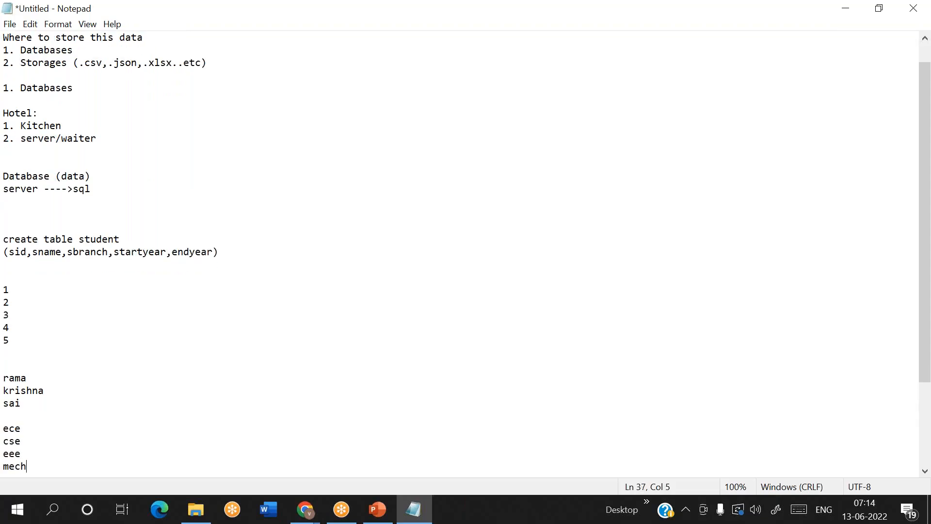
key(Return)
text(civil etc)
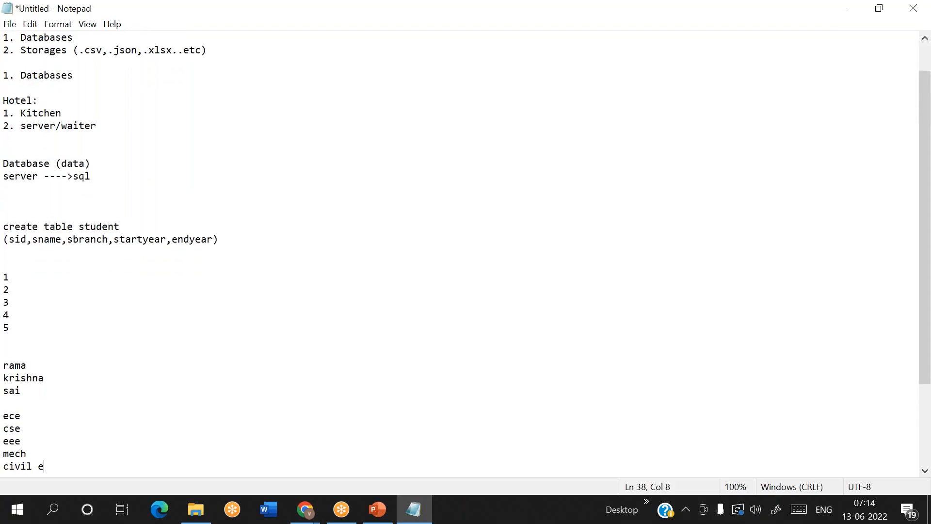
List the sample years 2012, 2013 and 2016 on separate lines below the branches.
key(Return)
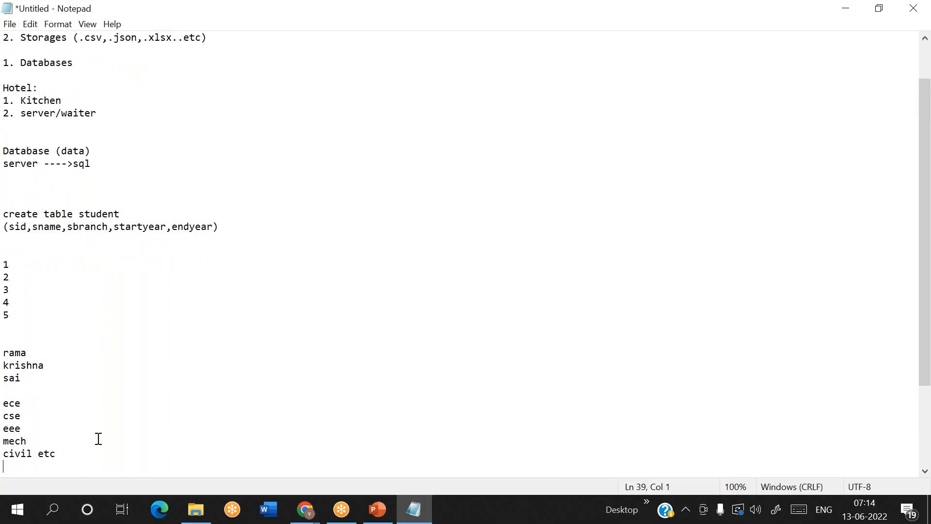
key(Return)
key(Return)
text(2012)
key(Return)
text(201)
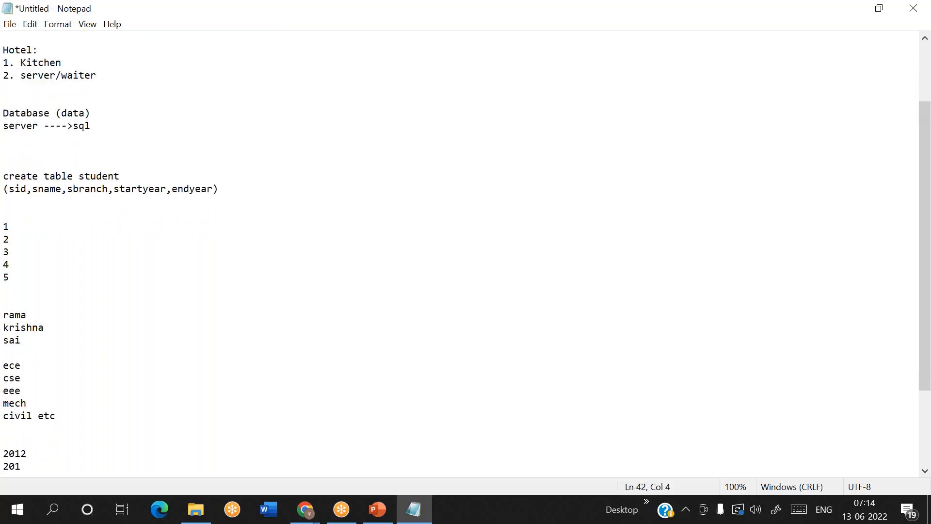
text(3)
key(Return)
text(2016)
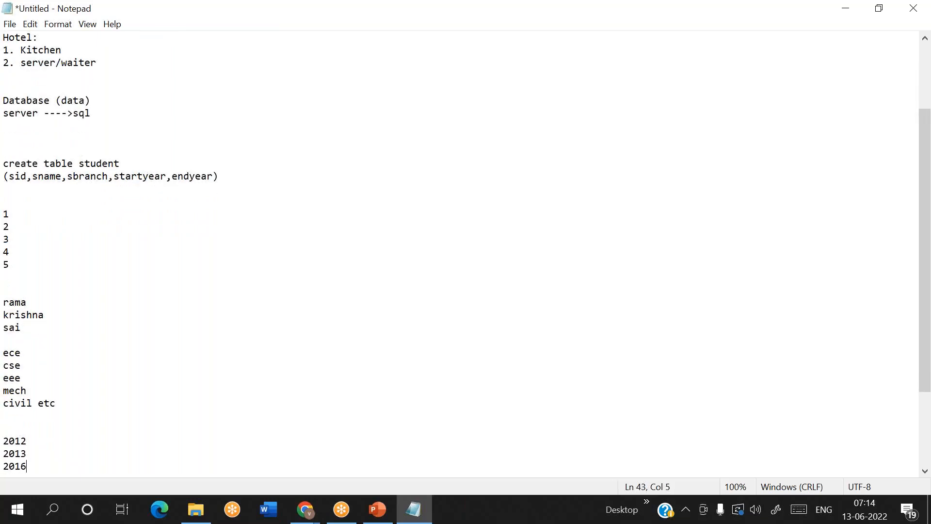
Add the years 2020 and 2000 on separate lines below the sample start years.
key(Return)
key(Return)
text(2020)
key(Return)
text(2000)
key(Return)
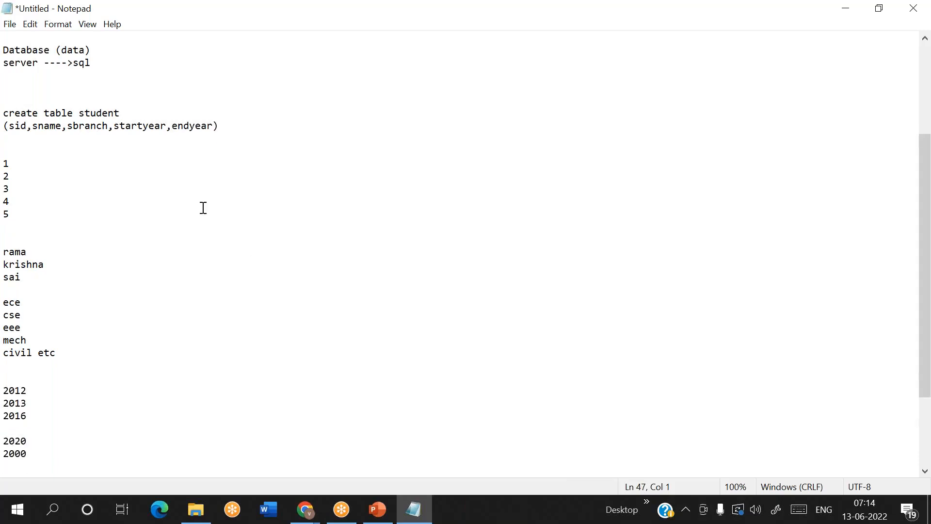
List the sample end years 2016, 2017, 2020, 2024 and 2004 on separate lines below the start years.
key(Return)
key(Return)
text(200)
key(BackSpace)
text(16)
key(Return)
text(2017)
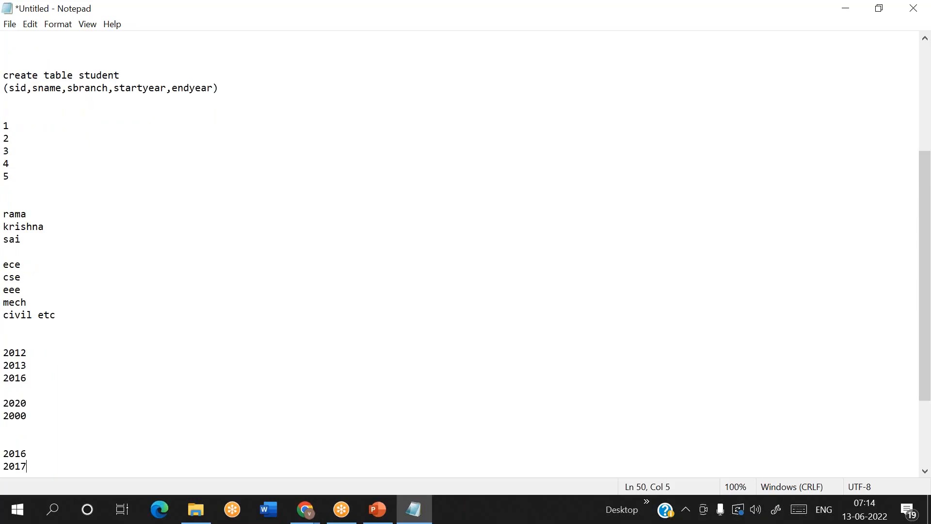
key(Return)
text(2020)
key(Return)
text(2024)
key(Return)
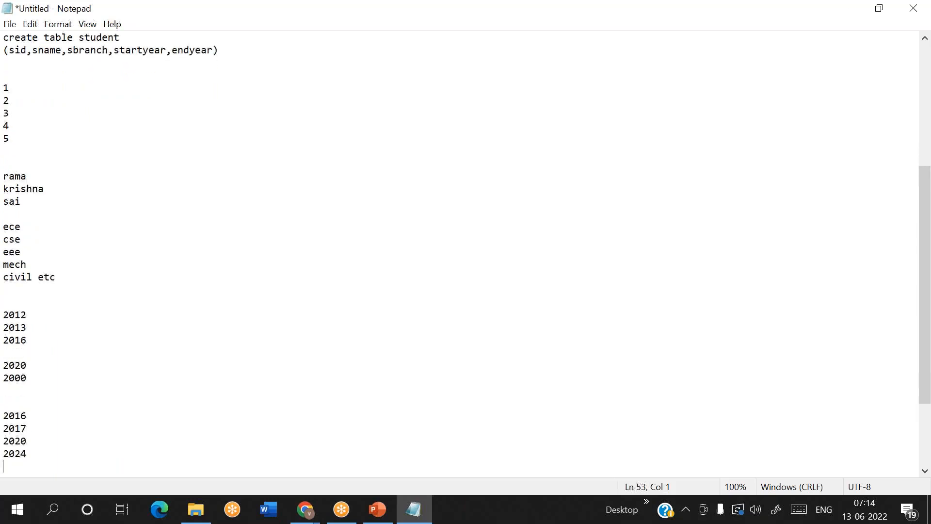
text(2004)
key(Return)
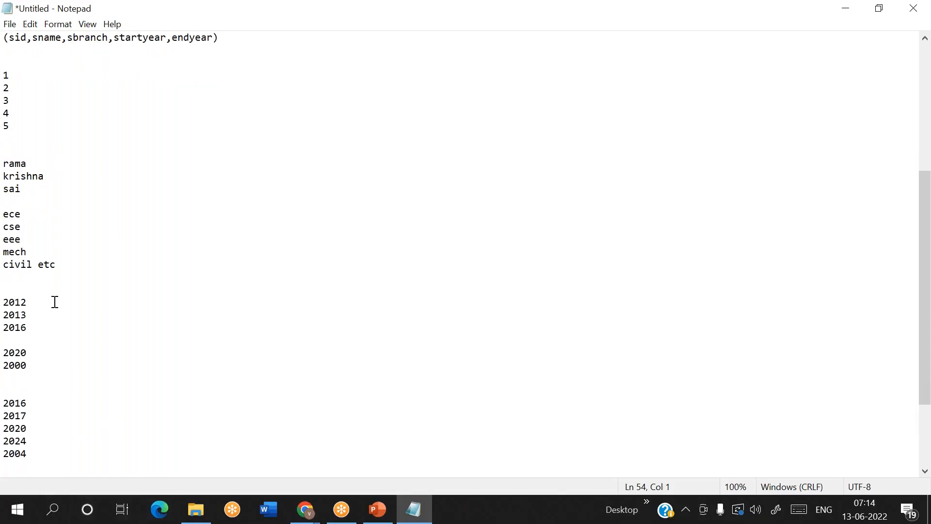
Label the student ID list with the data type int and the student name list with varchar(3).
drag(14, 127, 15, 67)
click(15, 66)
text(int)
text(varchar)
text((50)
text())
key(BackSpace)
key(BackSpace)
key(BackSpace)
text(3))
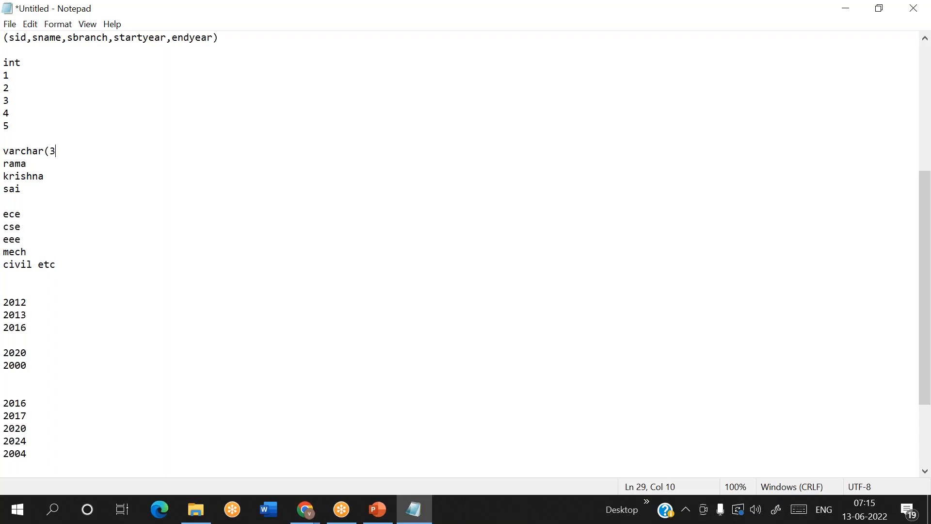
Insert blank lines and a four-letter sample first name directly below the varchar(3) label.
key(Return)
key(Return)
key(Return)
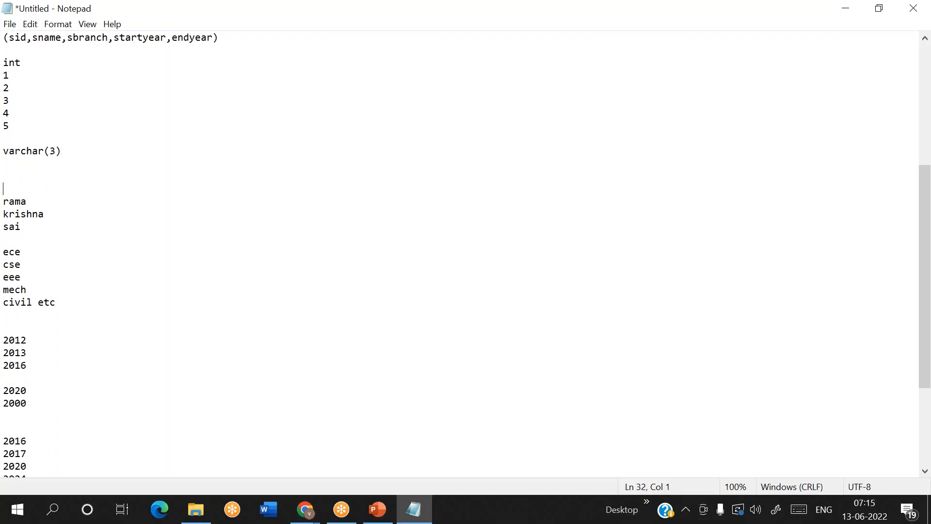
key(Up)
key(Up)
key(End)
key(Return)
text(ram)
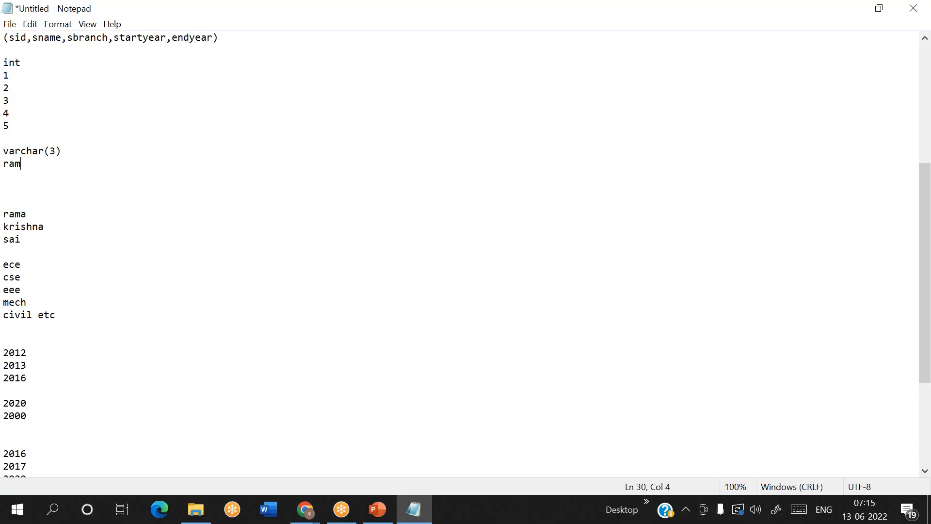
text(a)
click(683, 102)
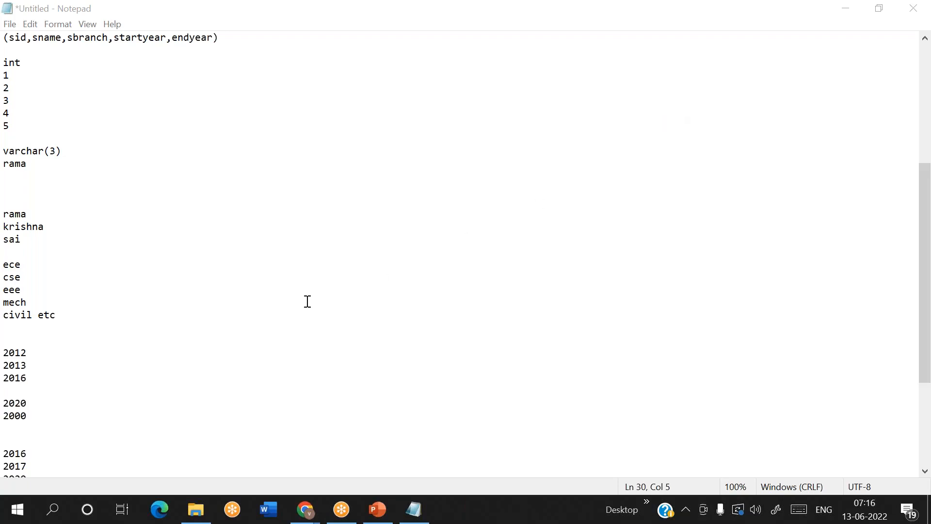
Change the length in the varchar label above the sample names to 50.
scroll(308, 301, down, 1)
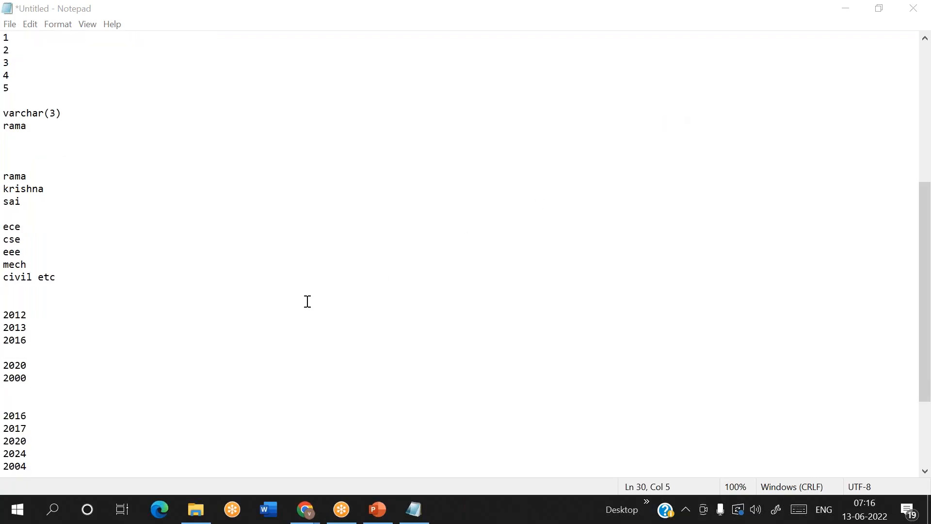
scroll(308, 301, up, 1)
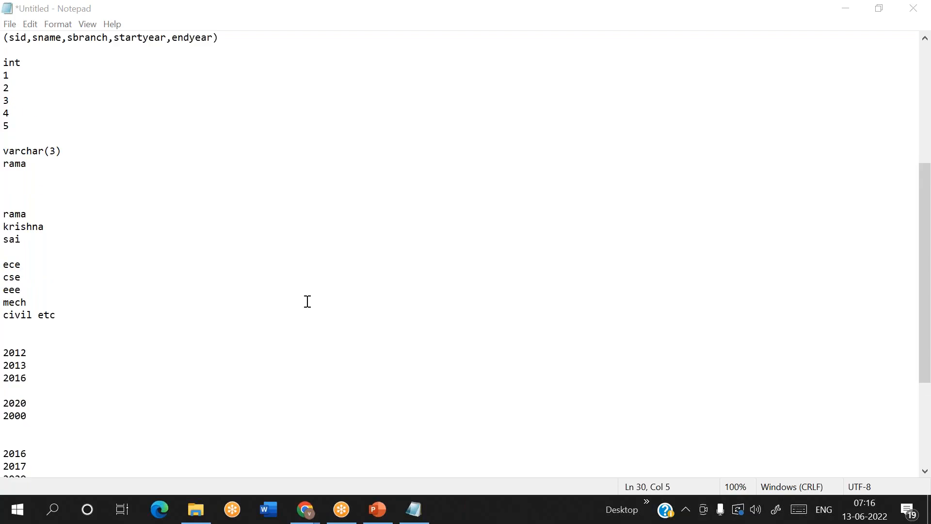
click(31, 165)
double_click(31, 165)
click(31, 165)
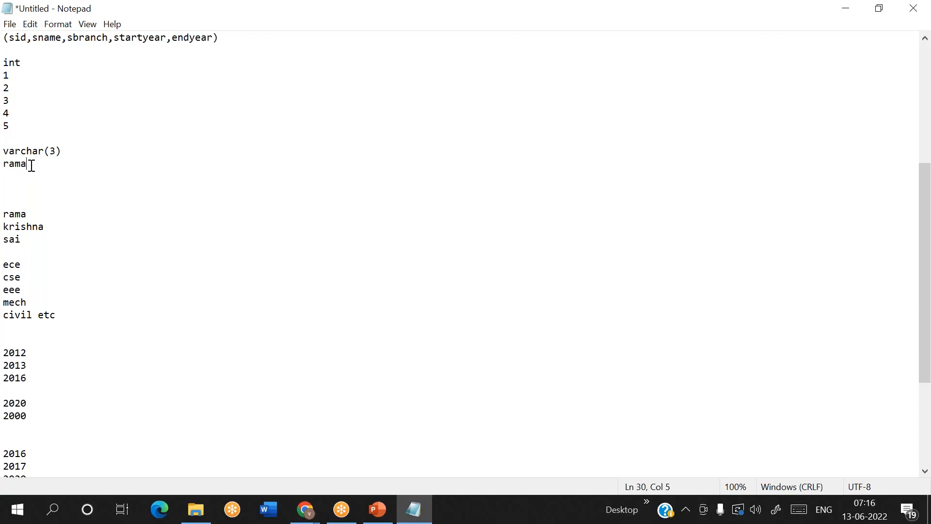
click(54, 150)
key(BackSpace)
text(50)
Declare sid as int and sname as varchar(50) in the student table's column list.
click(28, 38)
text(int)
key(Right)
key(Right)
key(Right)
key(Right)
text(vARCHA)
key(BackSpace)
key(BackSpace)
key(BackSpace)
key(BackSpace)
key(BackSpace)
text(archar(50))
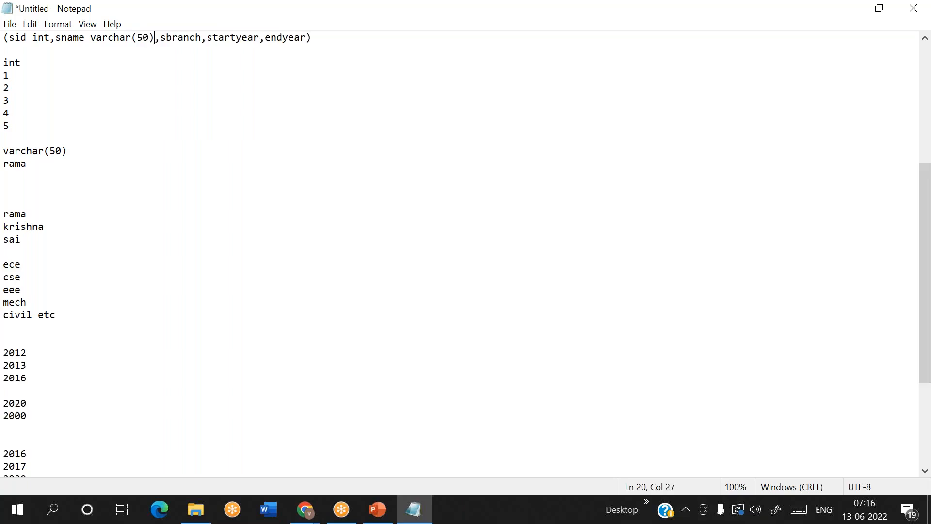
Declare sbranch as varchar(50) and startyear as int in the student table's column list.
key(Right)
text(varchar(50))
key(Right)
key(Right)
key(Left)
text(int,endyear)
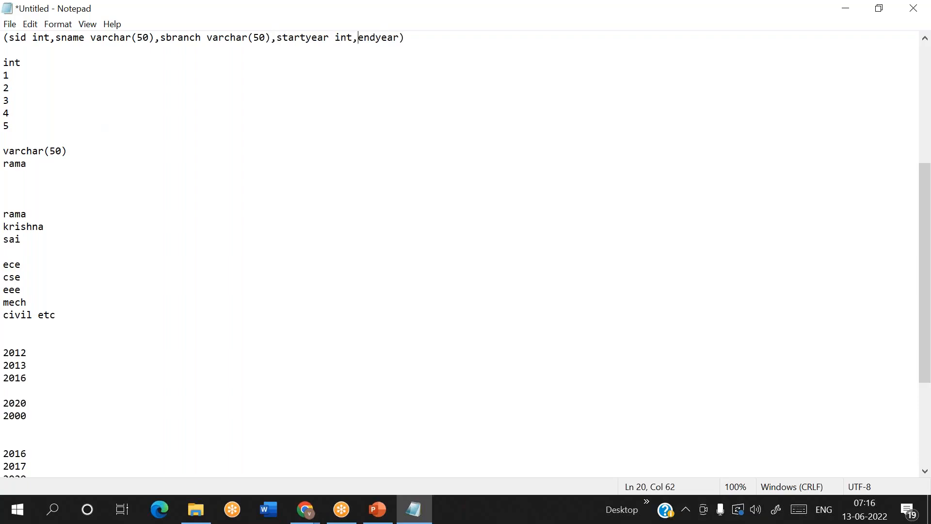
text( int,)
Replace the startyear and endyear columns with startdate and enddate.
key(BackSpace)
key(BackSpace)
key(BackSpace)
key(BackSpace)
key(BackSpace)
key(BackSpace)
key(BackSpace)
key(BackSpace)
key(BackSpace)
key(BackSpace)
key(BackSpace)
key(BackSpace)
key(BackSpace)
key(BackSpace)
key(BackSpace)
key(BackSpace)
key(BackSpace)
key(BackSpace)
key(BackSpace)
key(BackSpace)
text(date )
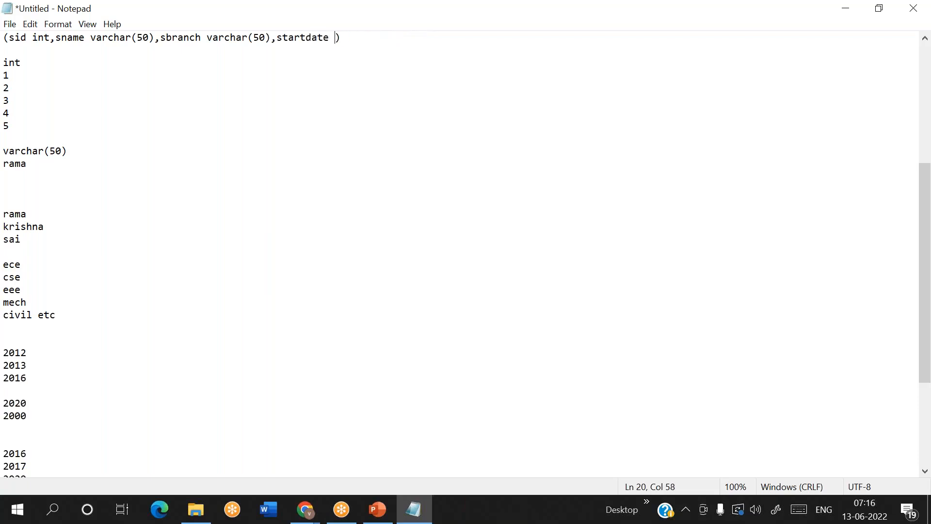
text(,enddate)
Replace the sample branches and years below the student names with a "date" label.
scroll(52, 427, down, 4)
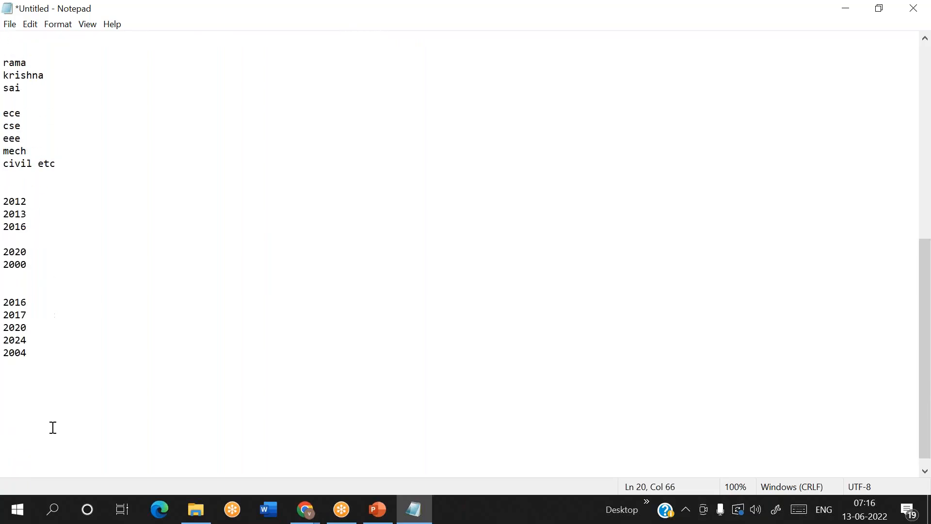
drag(46, 372, 9, 113)
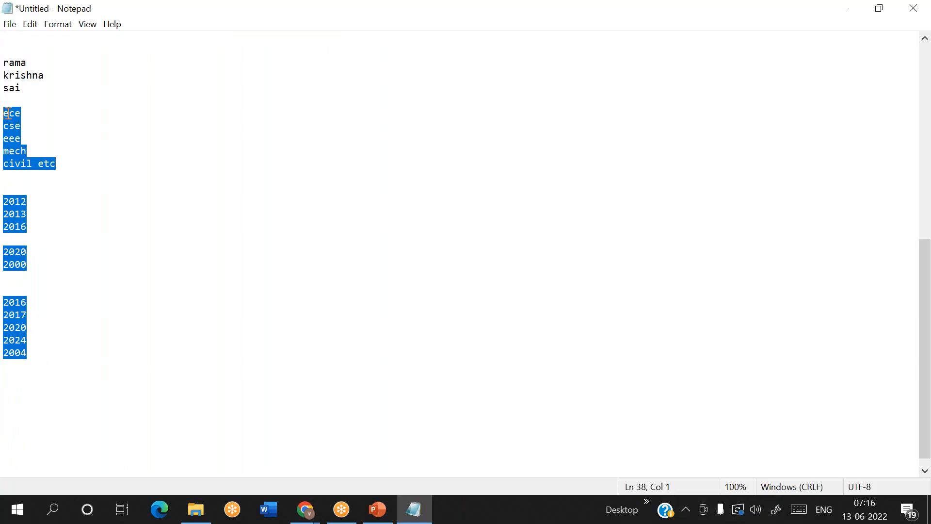
key(BackSpace)
key(Return)
key(Return)
text(date)
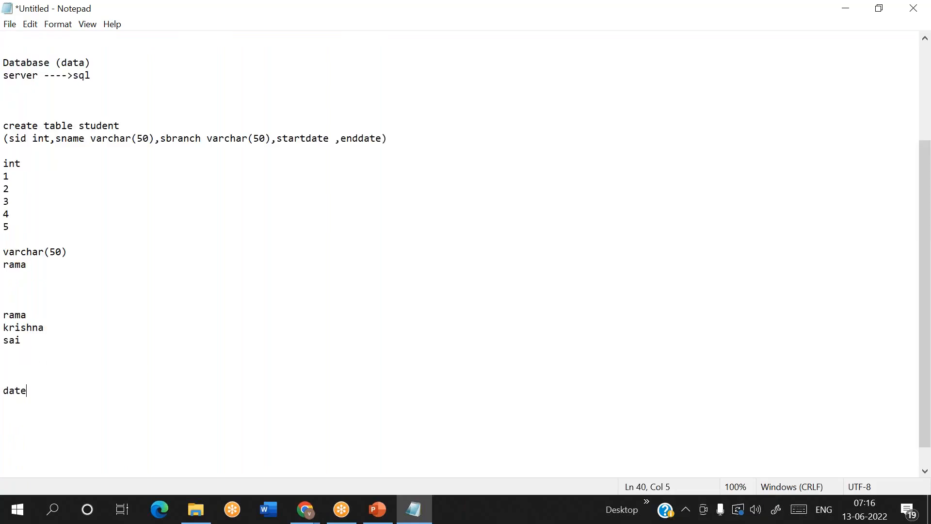
Declare both startdate and enddate as datetime in the student table's column list.
click(338, 140)
text(date)
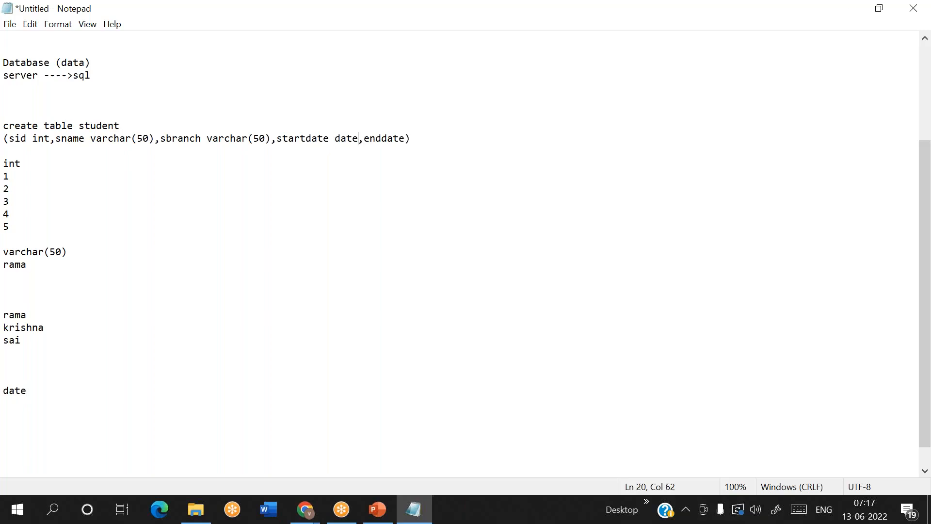
text(time)
key(Right)
key(Right)
key(Right)
key(Right)
key(Right)
key(Right)
key(Right)
key(Right)
key(Right)
key(Left)
text(datetume)
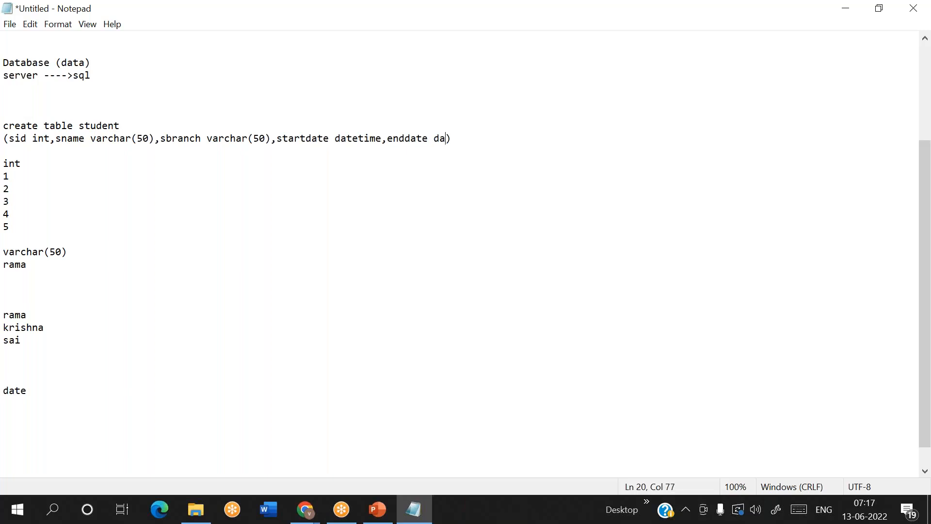
key(BackSpace)
key(BackSpace)
key(BackSpace)
text(ime)
key(Down)
key(Down)
key(Down)
key(Down)
key(Down)
key(Down)
click(34, 397)
key(Return)
key(Return)
key(Return)
text(datetime : )
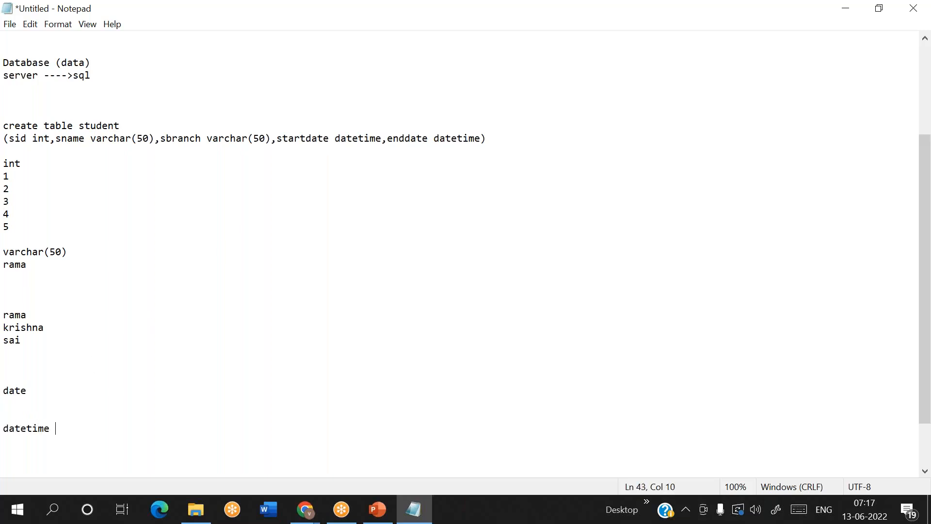
text('2022-')
key(Left)
text(2022-06-15)
key(BackSpace)
text(4)
key(BackSpace)
text(3 10:10:10)
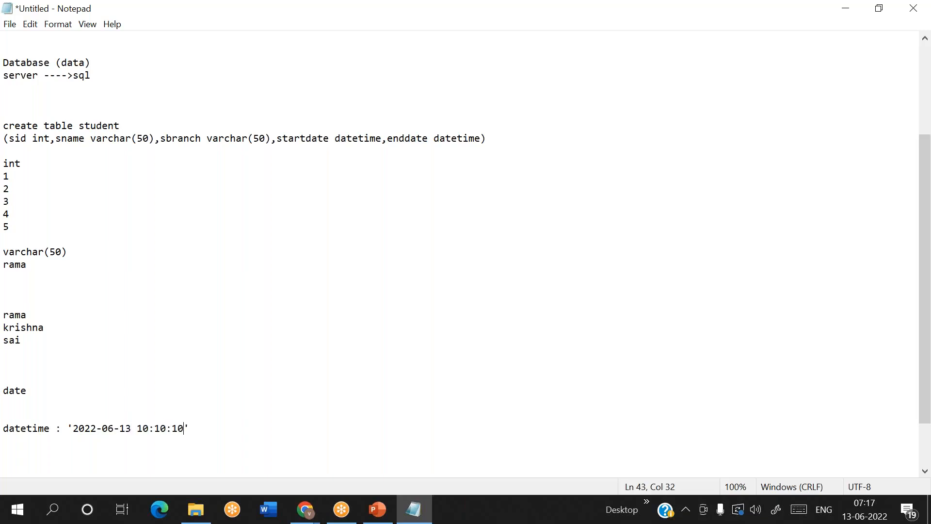
Complete the date label with the example value '2022-06-13', reusing the datetime example without its time part.
drag(63, 427, 200, 425)
key(ctrl+c)
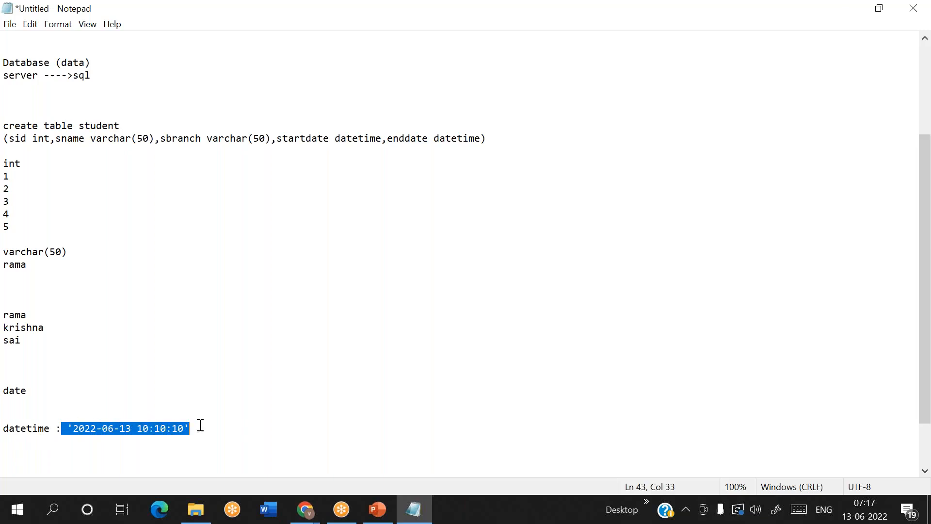
click(78, 392)
text(:)
key(ctrl+v)
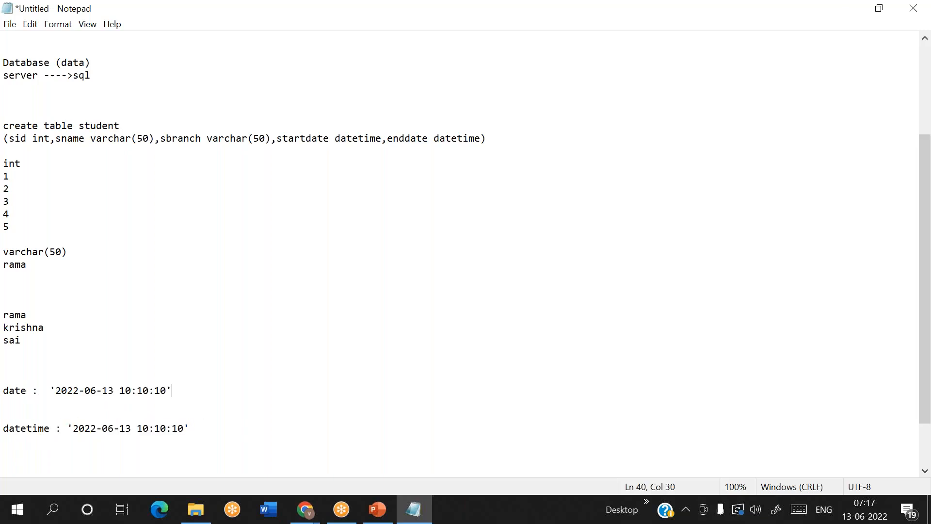
key(Left)
key(BackSpace)
key(BackSpace)
key(BackSpace)
key(BackSpace)
key(BackSpace)
key(BackSpace)
key(BackSpace)
key(BackSpace)
key(BackSpace)
Add an sphno column after enddate at the end of the student table's column list.
double_click(352, 130)
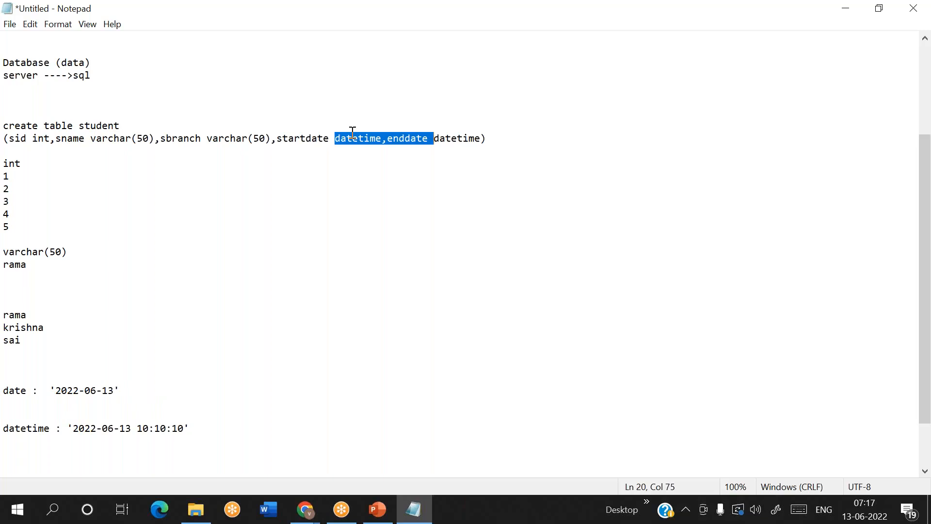
click(453, 142)
click(483, 138)
text(,)
text(sphno)
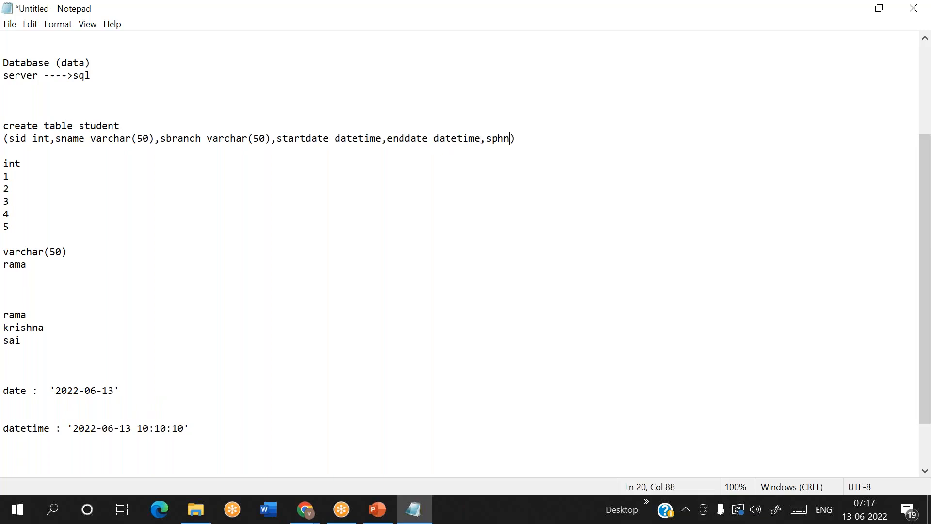
Add the note "9 digits we can consider int ----> bigint" below the datetime example.
click(201, 427)
key(Return)
key(Return)
key(Return)
key(Return)
key(Return)
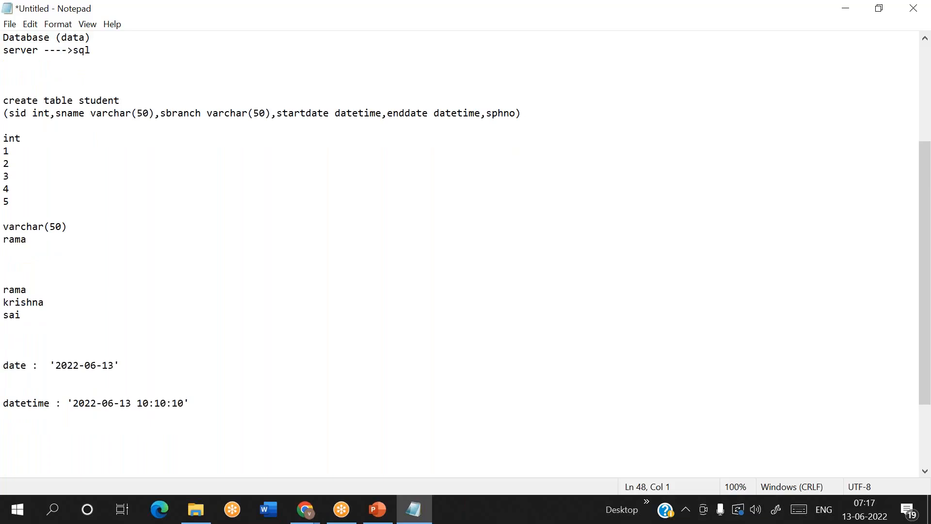
text(9 digits we can consider int ----> bigint)
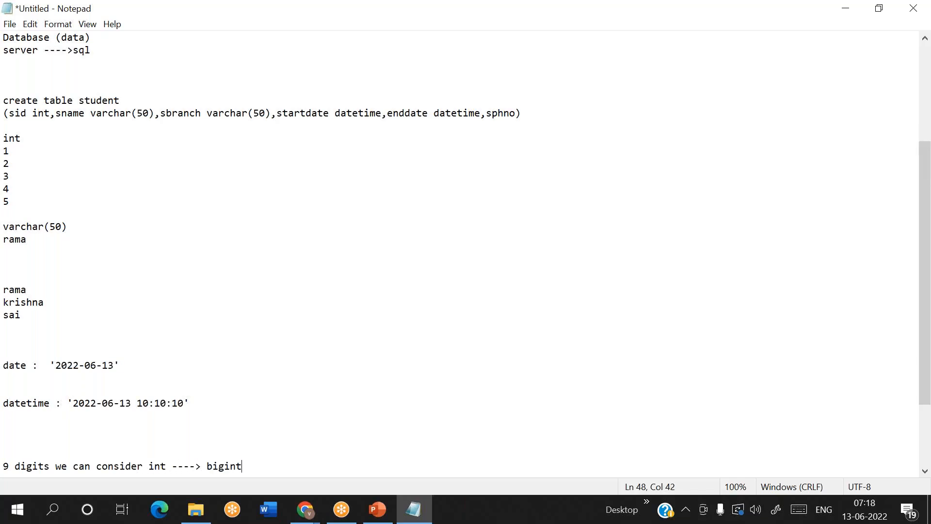
Declare the sphno column as bigint.
click(517, 115)
text(bigint)
click(777, 218)
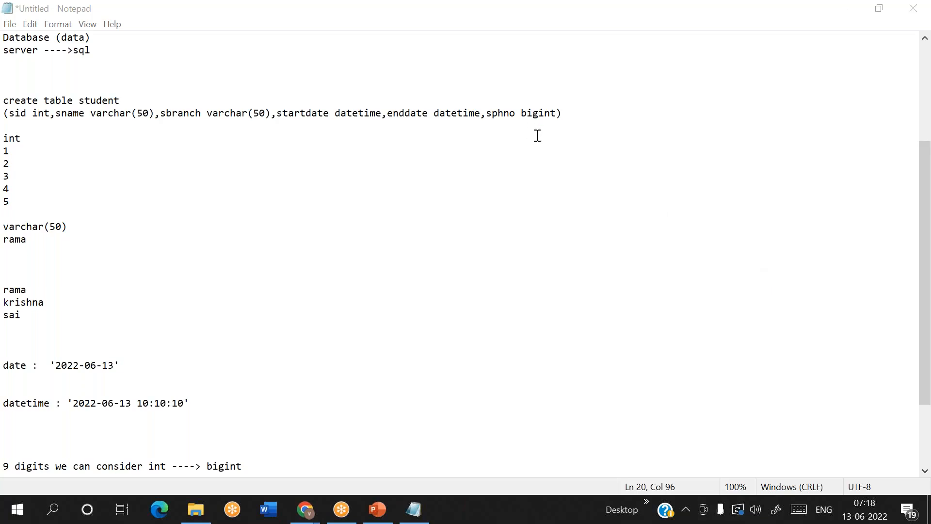
drag(600, 114, 2, 101)
click(77, 144)
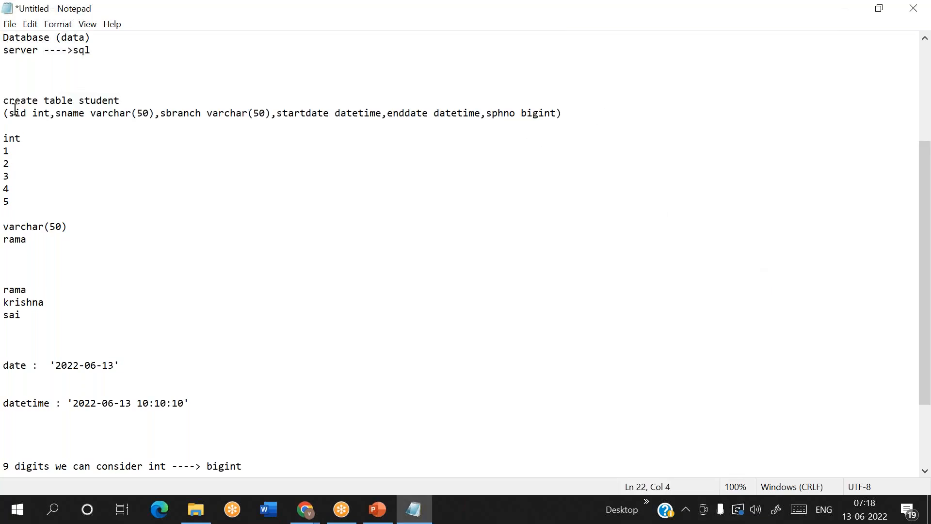
click(14, 114)
click(40, 115)
click(62, 115)
drag(61, 115, 248, 116)
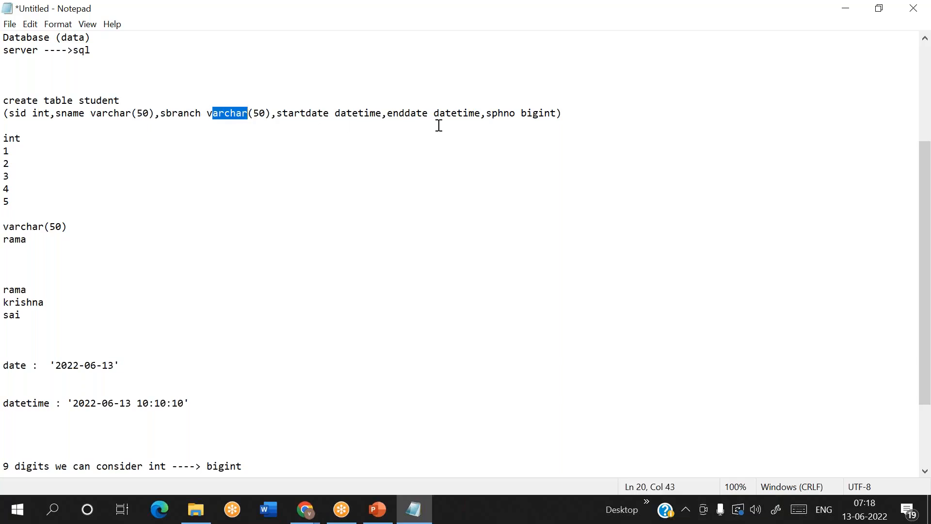
Delete all sample values and data type notes below the create table statement.
drag(7, 132, 233, 507)
key(BackSpace)
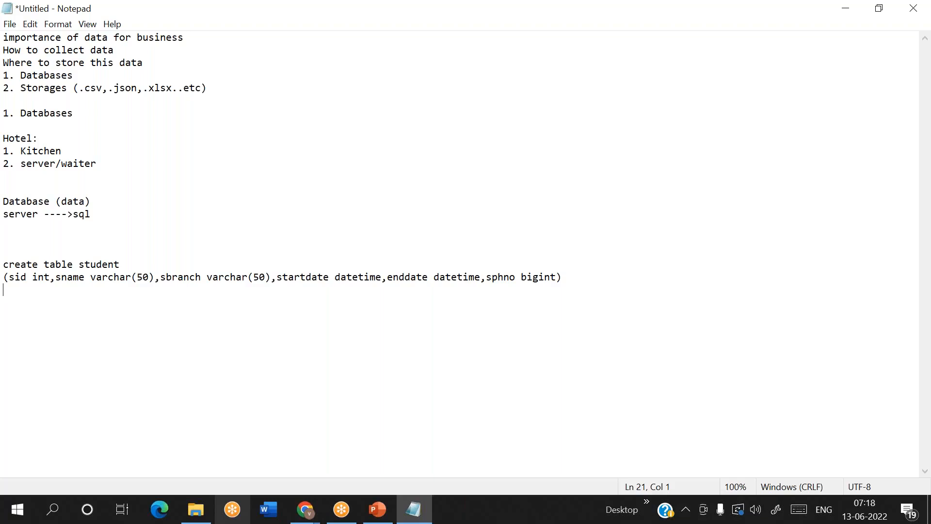
click(669, 90)
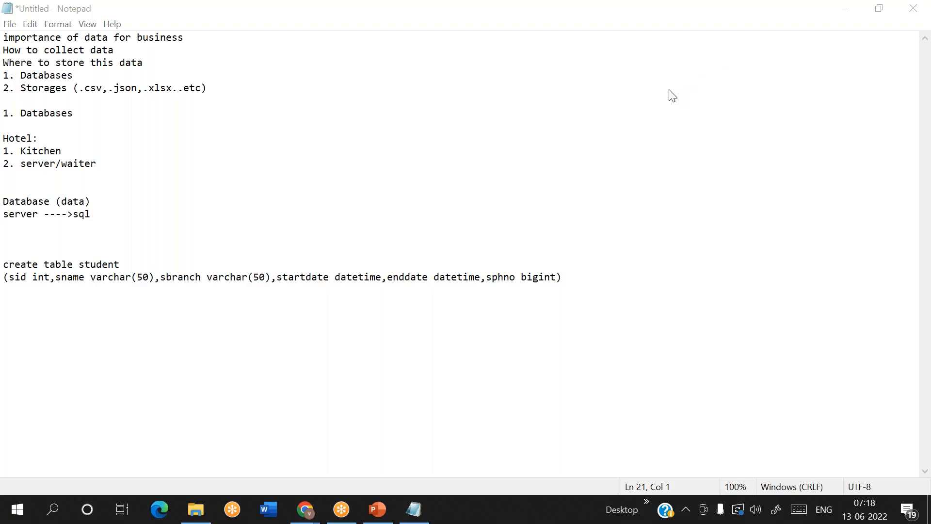
Start an "insert into student" statement below the create table statement, with empty parentheses on its second line.
click(570, 270)
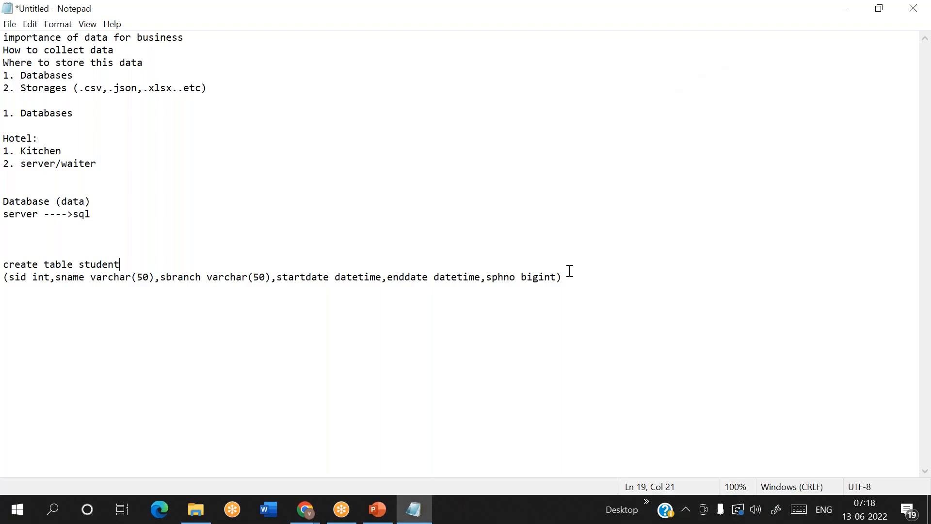
click(568, 277)
key(Return)
key(Return)
key(Return)
text(insert into student )
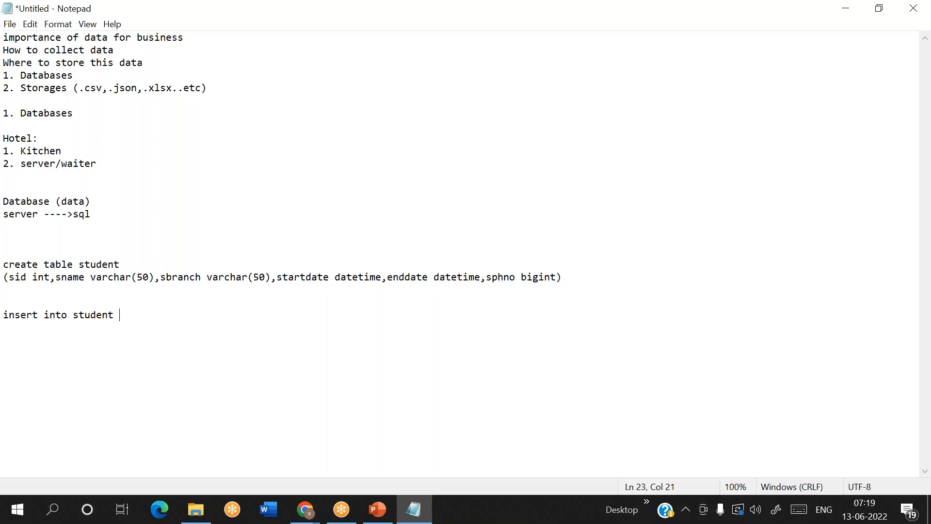
text(())
key(Return)
Copy the column definitions from the create table statement into the insert statement's empty parentheses.
drag(11, 275, 557, 276)
key(ctrl+c)
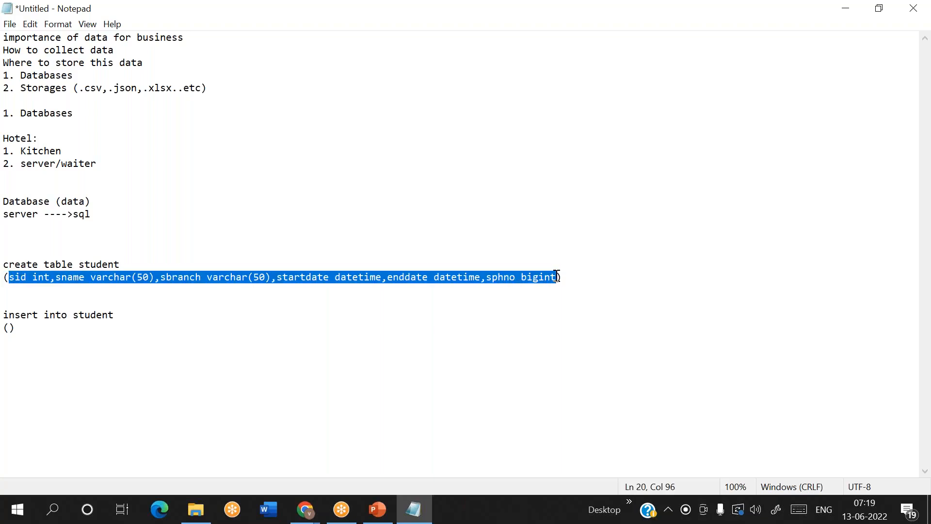
click(8, 329)
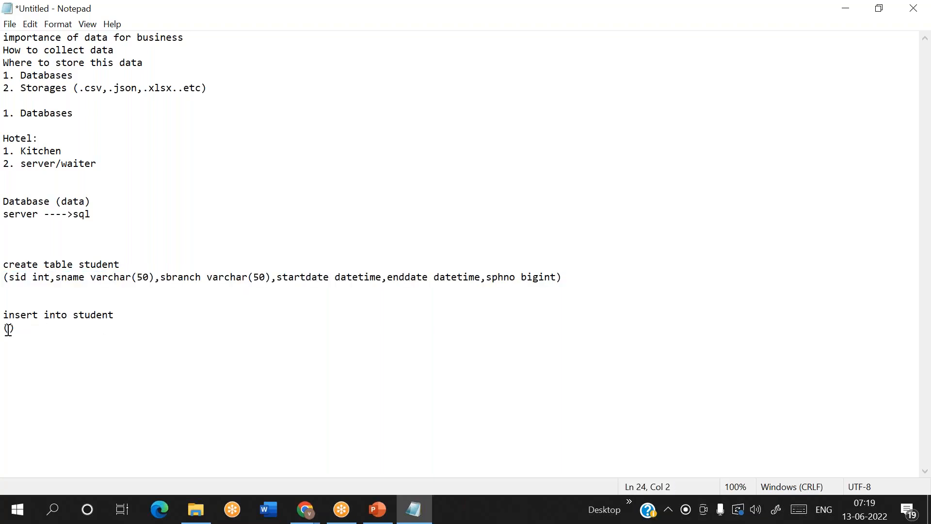
key(ctrl+v)
Remove the data types after sid, sname and sbranch in the insert statement's column list.
click(47, 329)
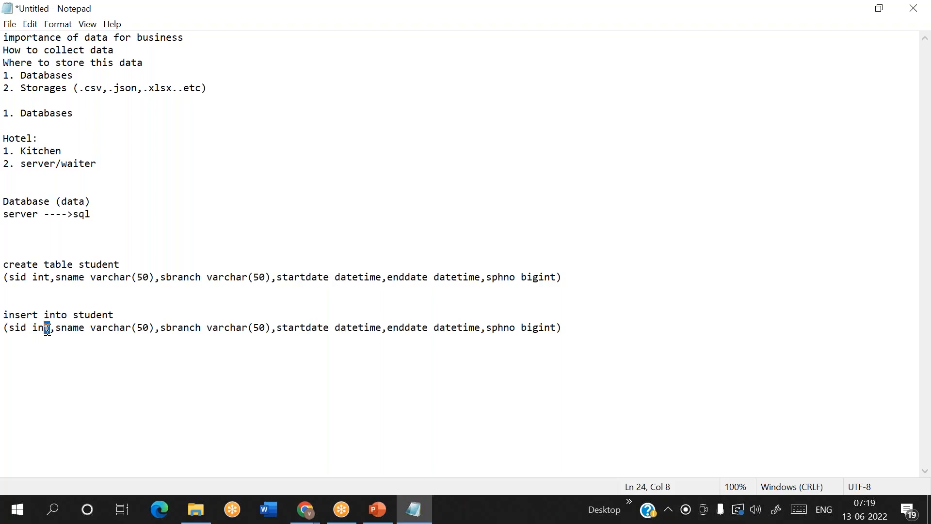
key(Delete)
key(BackSpace)
key(BackSpace)
key(BackSpace)
click(126, 329)
key(BackSpace)
key(BackSpace)
key(BackSpace)
key(BackSpace)
key(BackSpace)
key(BackSpace)
key(BackSpace)
key(BackSpace)
key(BackSpace)
key(BackSpace)
key(BackSpace)
key(BackSpace)
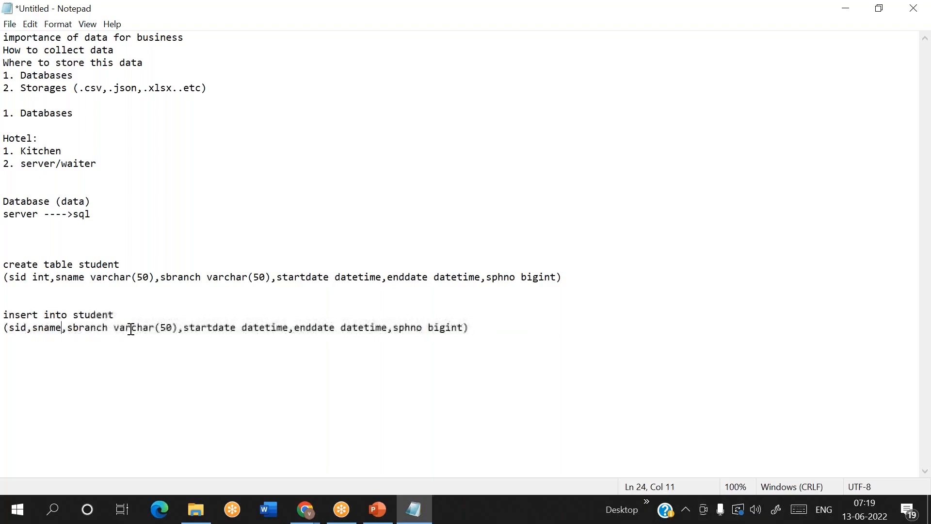
key(BackSpace)
key(BackSpace)
key(BackSpace)
key(BackSpace)
key(BackSpace)
key(BackSpace)
key(BackSpace)
key(BackSpace)
key(BackSpace)
key(BackSpace)
key(BackSpace)
key(BackSpace)
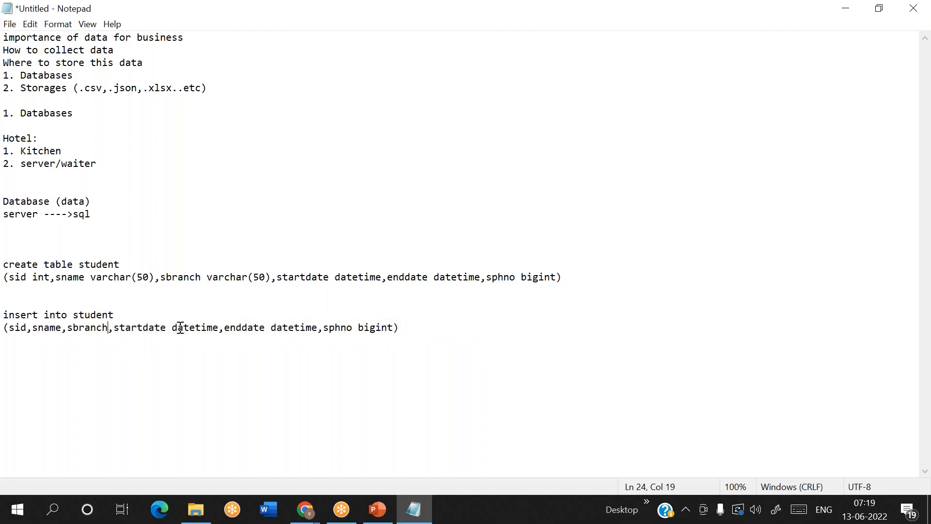
Remove the data types after startdate, enddate and sphno in the insert statement's column list.
click(218, 328)
key(BackSpace)
key(BackSpace)
key(BackSpace)
key(BackSpace)
key(BackSpace)
key(BackSpace)
key(BackSpace)
key(BackSpace)
key(BackSpace)
key(BackSpace)
text(e)
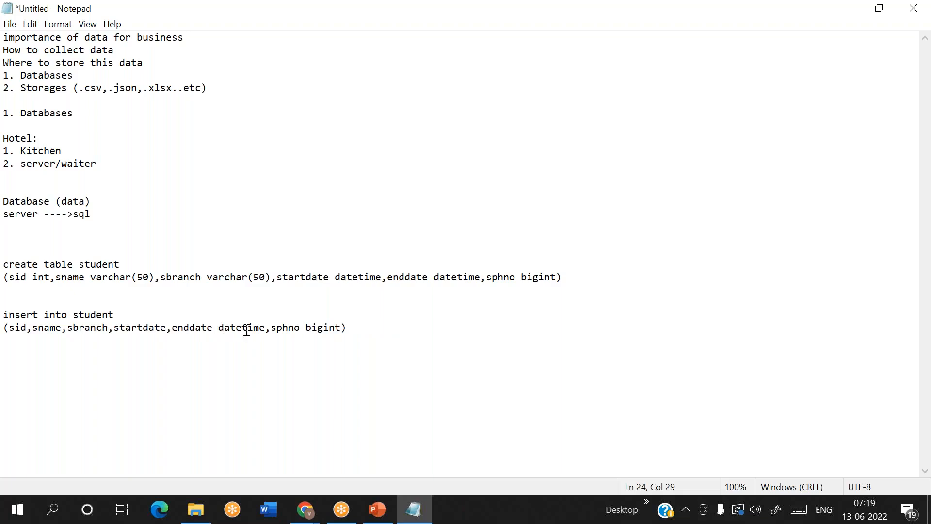
click(266, 328)
key(BackSpace)
key(BackSpace)
key(BackSpace)
key(BackSpace)
key(BackSpace)
key(BackSpace)
key(BackSpace)
key(BackSpace)
key(BackSpace)
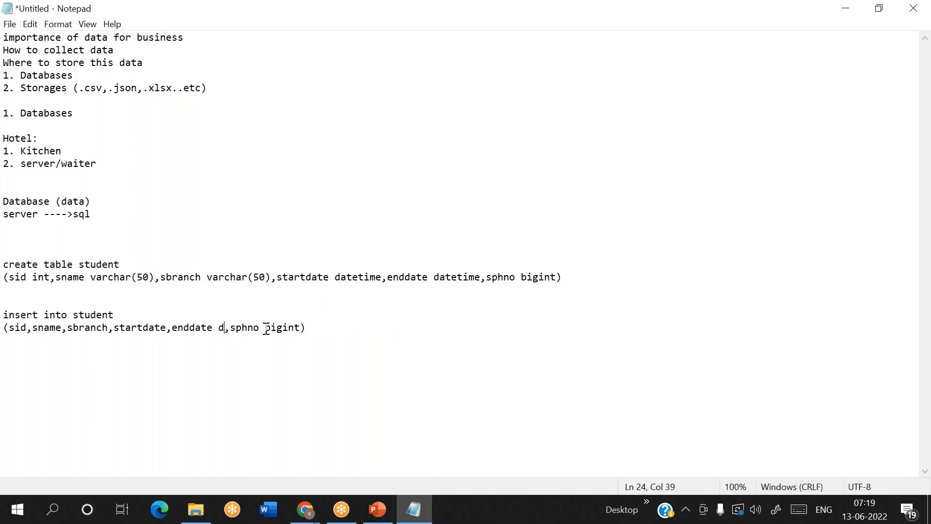
click(289, 327)
key(BackSpace)
key(BackSpace)
key(BackSpace)
key(BackSpace)
key(BackSpace)
key(BackSpace)
key(BackSpace)
Add a values() clause after the column list, filled with 1, the student's name and 'ece'.
click(284, 327)
text(values())
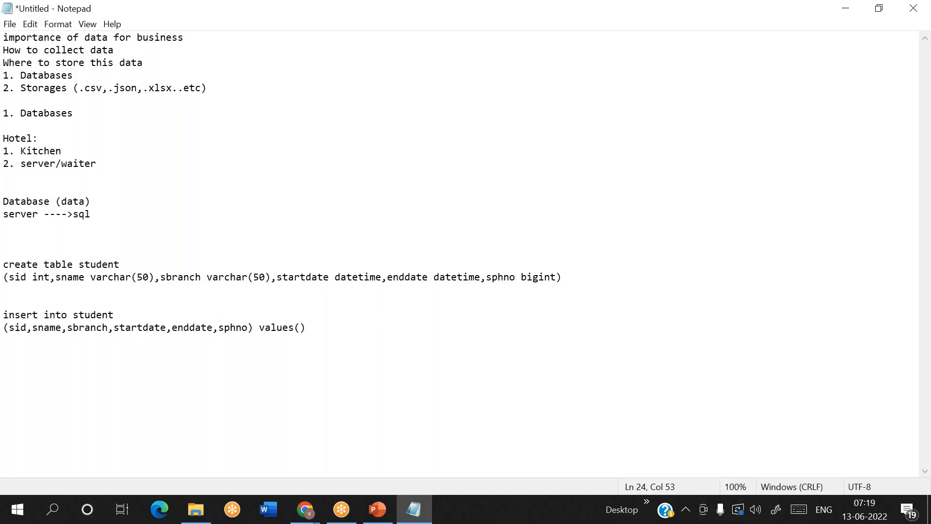
text(1,'')
key(BackSpace)
key(BackSpace)
key(BackSpace)
text(,'')
text(rama)
key(Right)
text(,'')
key(BackSpace)
key(BackSpace)
text(','ece)
key(Right)
key(Left)
text(,''202)
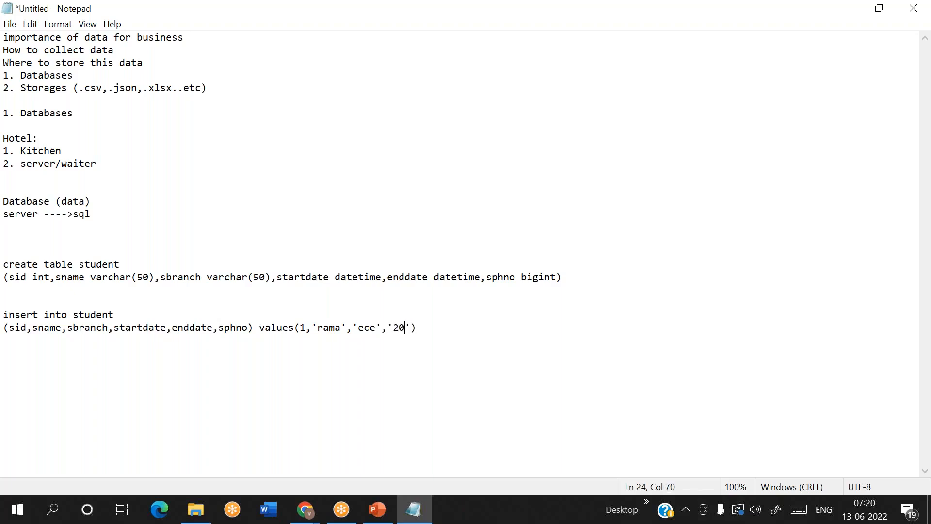
key(BackSpace)
text(12-06)
key(BackSpace)
text(9-10 10:10:10)
key(Right)
text(,'')
key(Left)
text(2016)
text(-05-)
text(1)
text(4 11:)
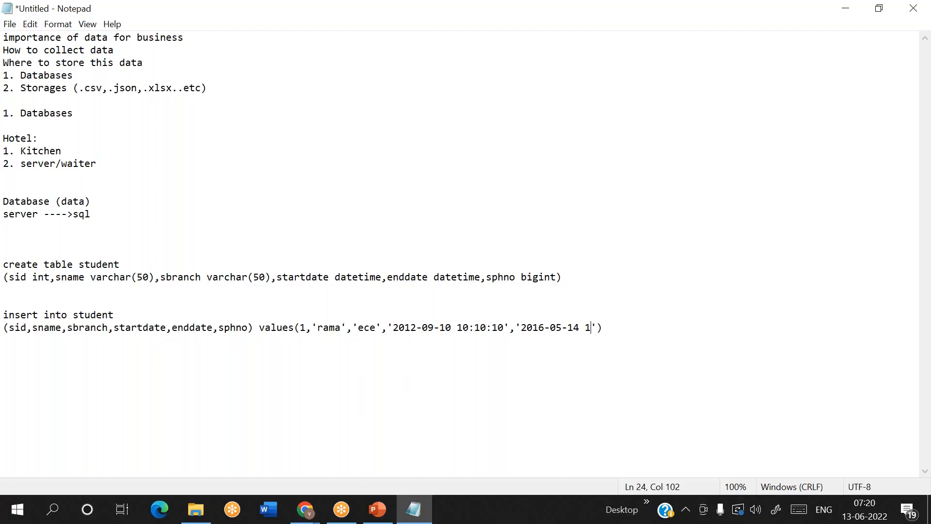
text(10:33)
key(Right)
Add the student's phone number, without quotes, as the last value of the first insert statement.
text(,'')
key(BackSpace)
key(BackSpace)
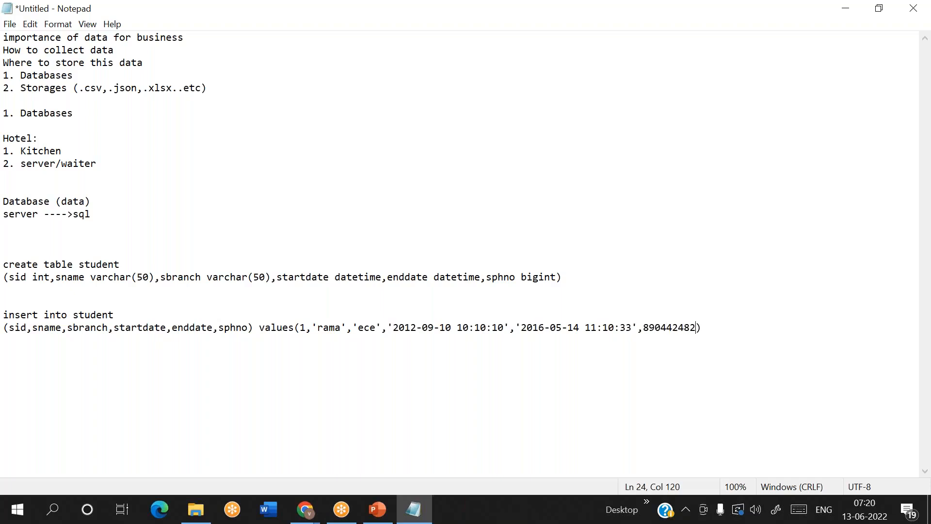
key(Right)
click(677, 64)
Start a second "insert into student" statement below the first, with empty parentheses on its second line.
click(717, 324)
key(Return)
key(Return)
text(insert into student)
key(Return)
text(())
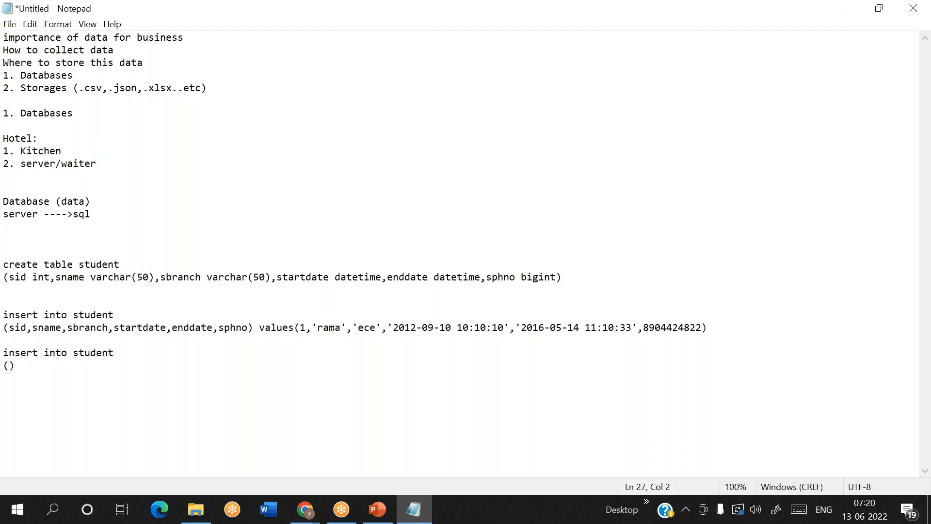
Replace the second insert statement's empty parentheses with a copy of the first statement's column list.
click(256, 328)
key(shift+Home)
key(ctrl+c)
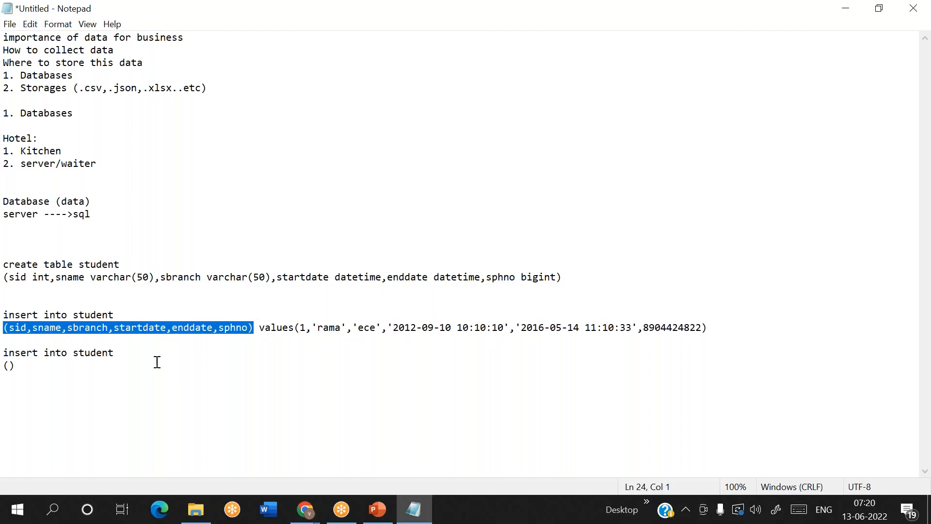
click(27, 366)
key(BackSpace)
key(BackSpace)
key(ctrl+v)
Open a values clause in the second insert statement with 2, the student's name and 'cse'.
text(values()
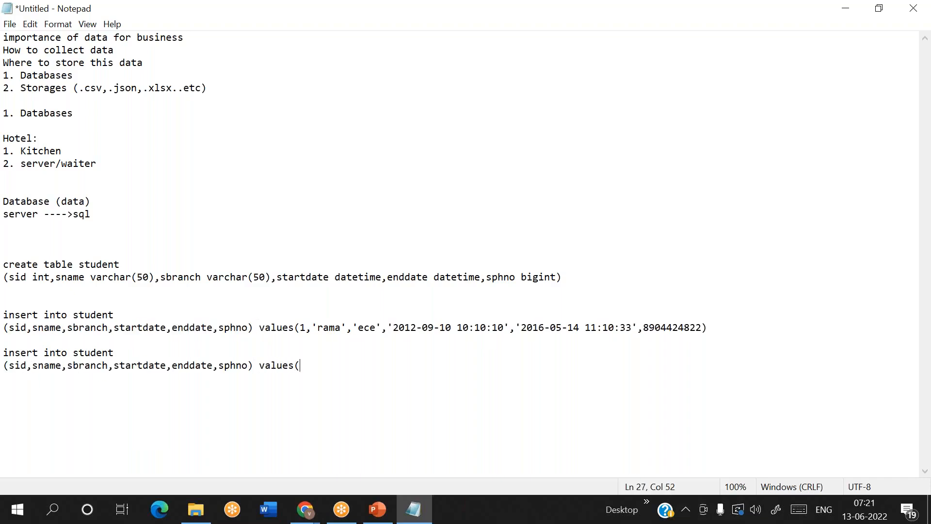
text(2,'krishna)
key(Right)
text(,;')
key(Left)
key(BackSpace)
text('c)
text(se)
text(,'')
text(201)
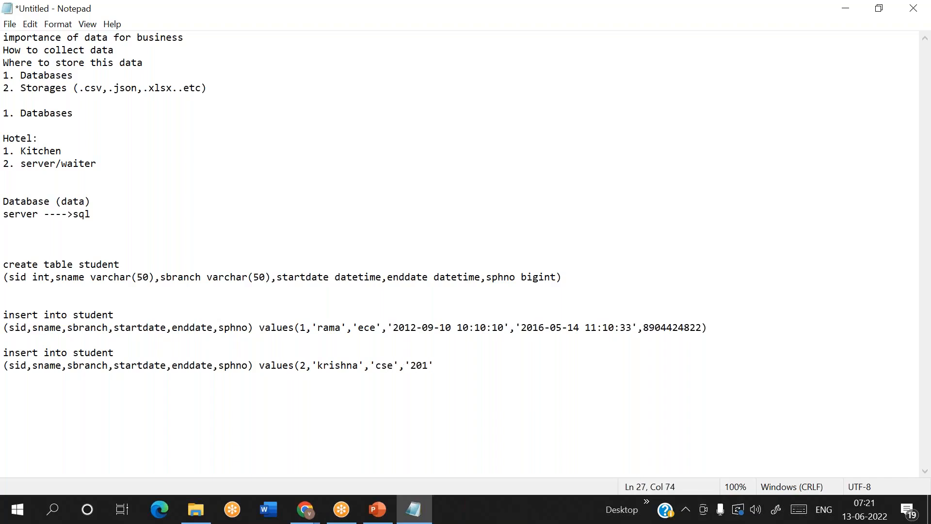
text(12)
key(BackSpace)
key(BackSpace)
text(2-0)
key(BackSpace)
text(10-01 11:101)
key(BackSpace)
text(:11)
key(Right)
text('')
key(Left)
text(10)
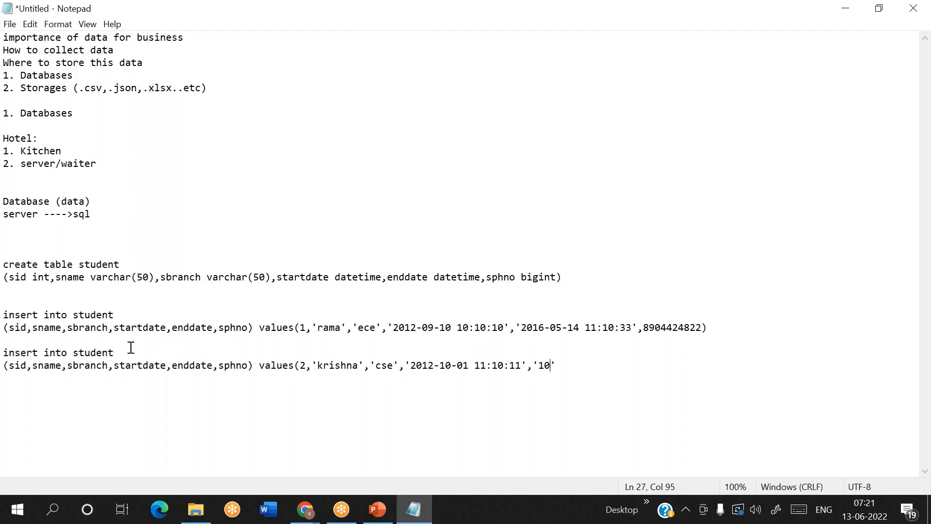
key(BackSpace)
key(BackSpace)
text(2016)
text(-05-)
text(14 11)
text(:10:33)
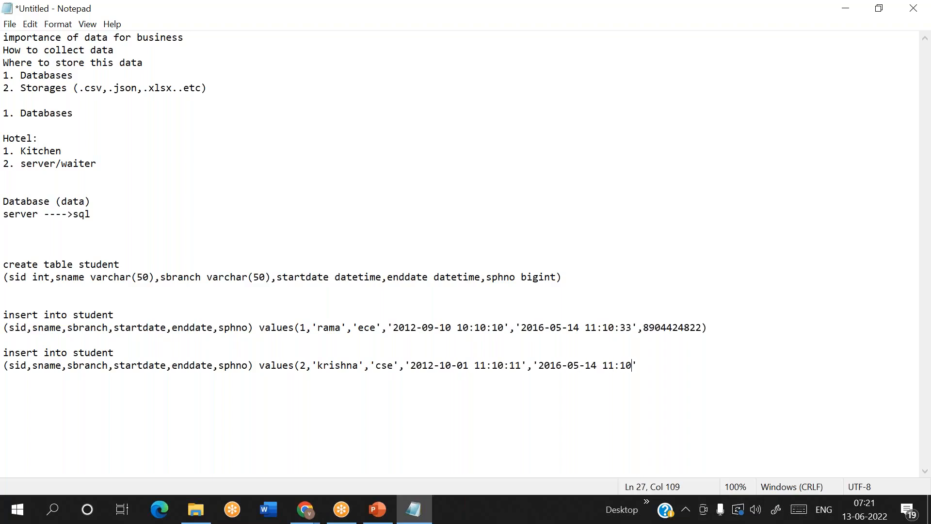
Add the student's phone number to the second insert statement and close its parenthesis on the same line.
key(Return)
text())
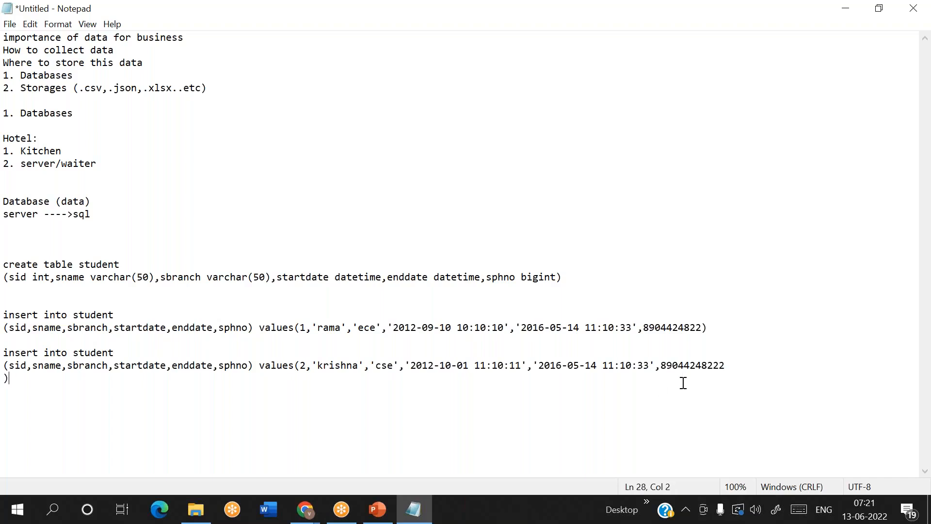
click(731, 366)
text())
key(Down)
key(BackSpace)
Start a third statement, "insert into student values(", without a column list, entering 3, the student's name and 'eee'.
key(Return)
text(insert into student )
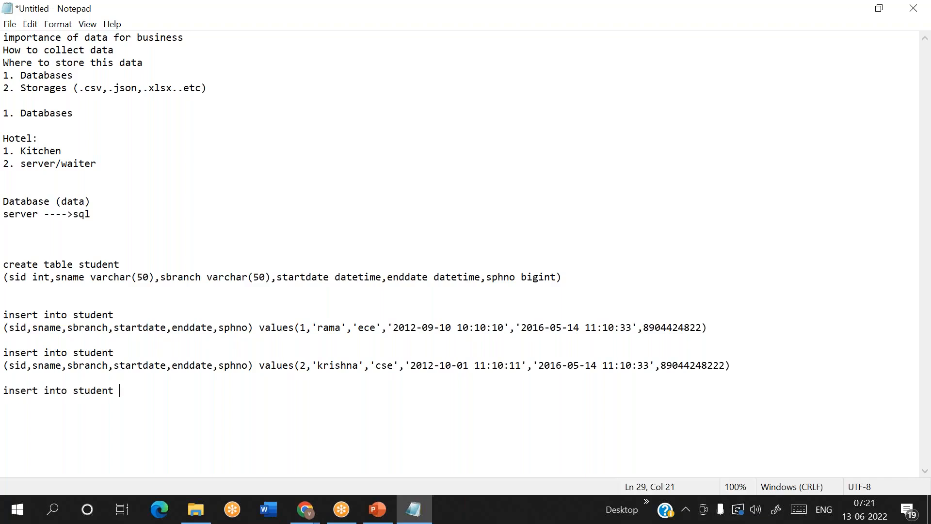
text(values(3,'sai')
key(Left)
text(sai','eee')
key(Left)
text(eee)
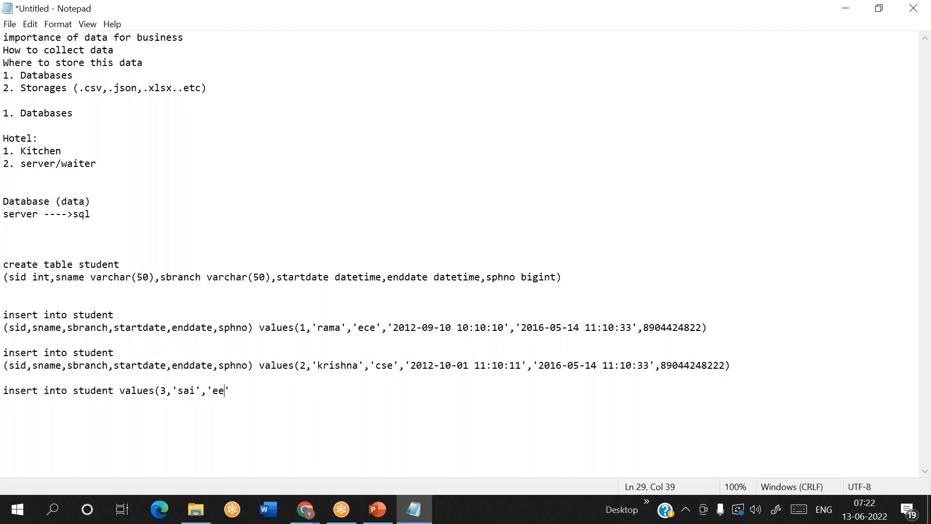
text(,'')
text(2010)
text(-01-01 10)
text(:10:10)
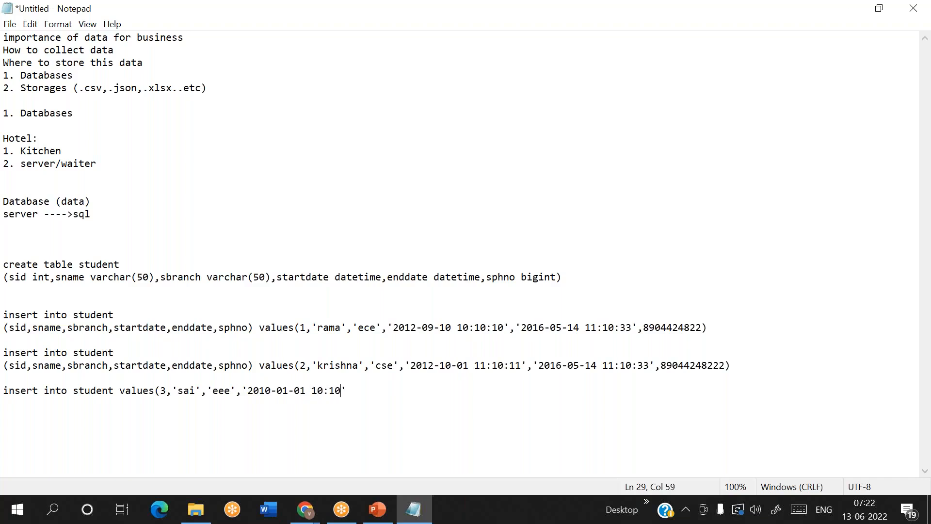
text(,'')
key(Left)
text(2014-)
text(01-01 10:11)
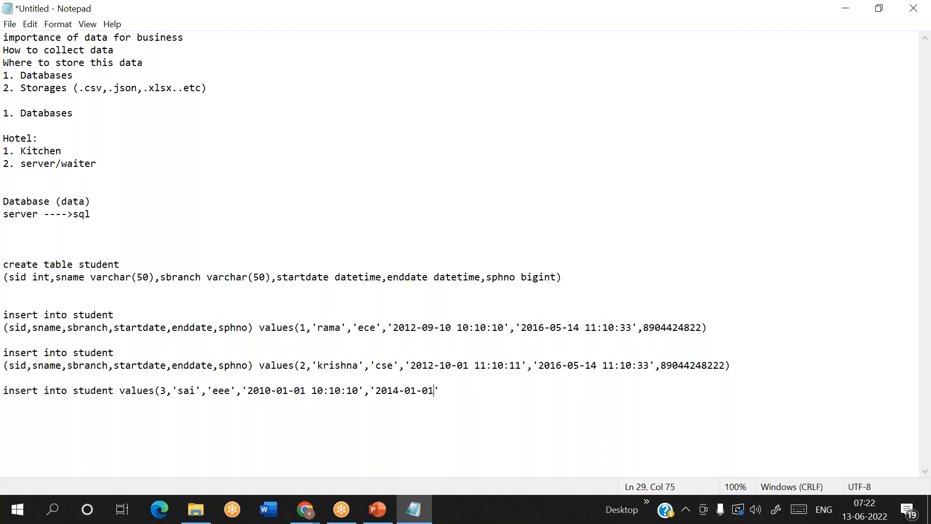
text(:)
key(BackSpace)
key(BackSpace)
text(:11:)
text(11)
text(','')
Add the student's phone number, without quotes, to the third insert statement and close its parenthesis.
key(BackSpace)
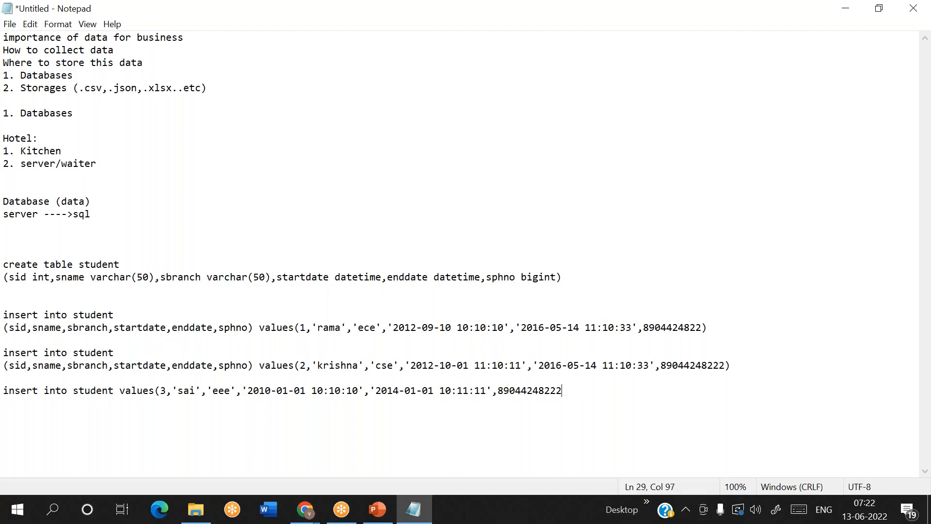
Highlight the create table statement and the first insert statement to review them.
drag(582, 272, 6, 253)
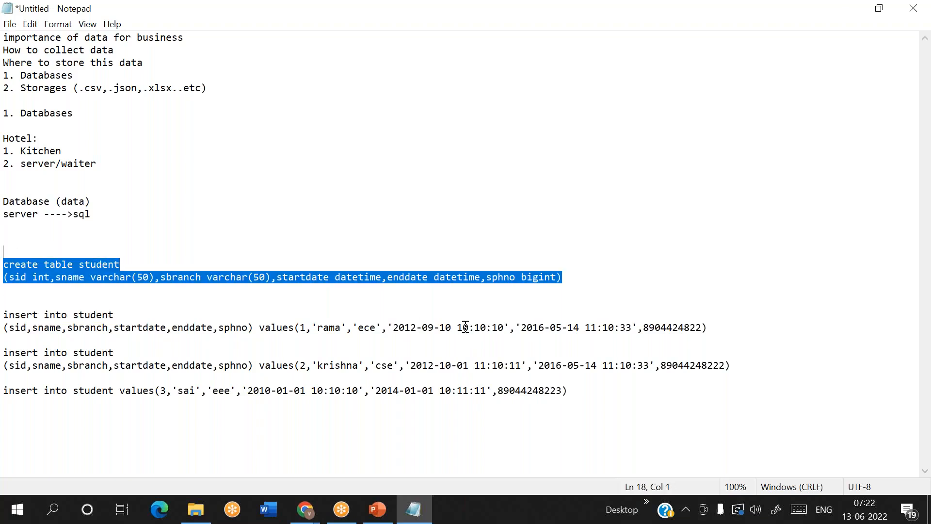
drag(717, 327, 8, 316)
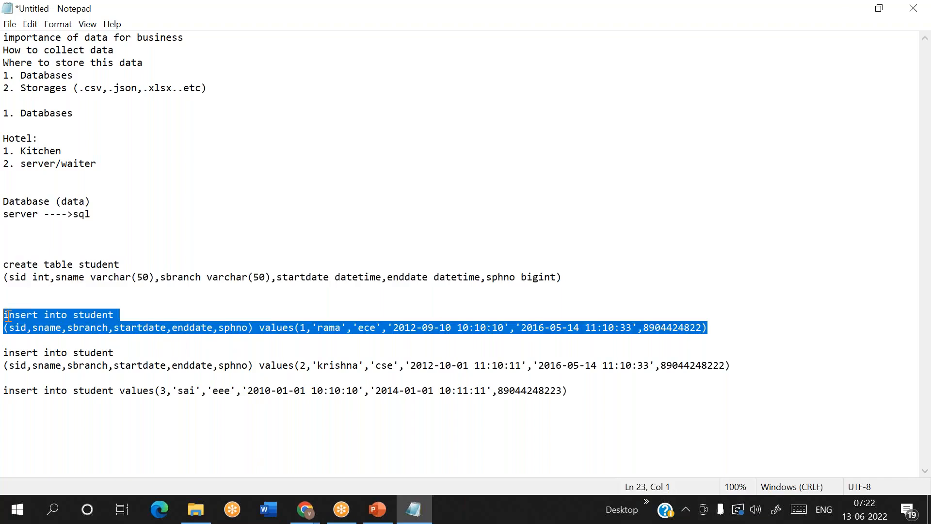
Highlight the second and third insert statements in turn to review them.
drag(731, 365, 21, 355)
click(574, 397)
key(Return)
drag(333, 411, 8, 392)
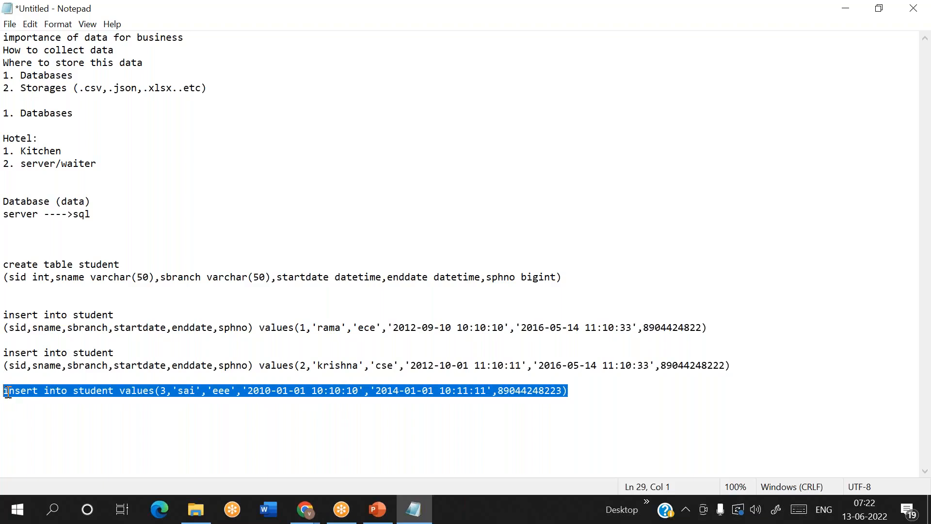
click(643, 26)
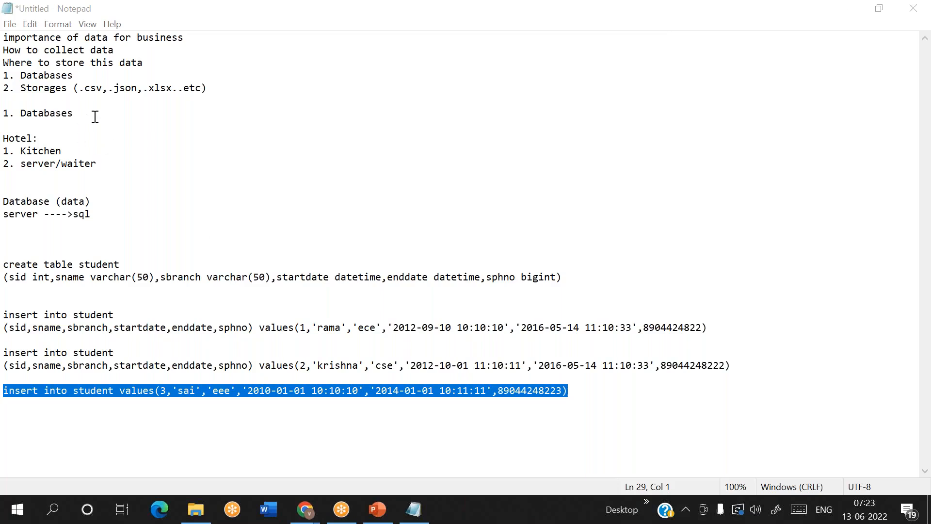
Add the heading "Lab6: How to copy data from sql database to blob storage" below the third insert statement.
click(69, 408)
key(Return)
text(Lab6: )
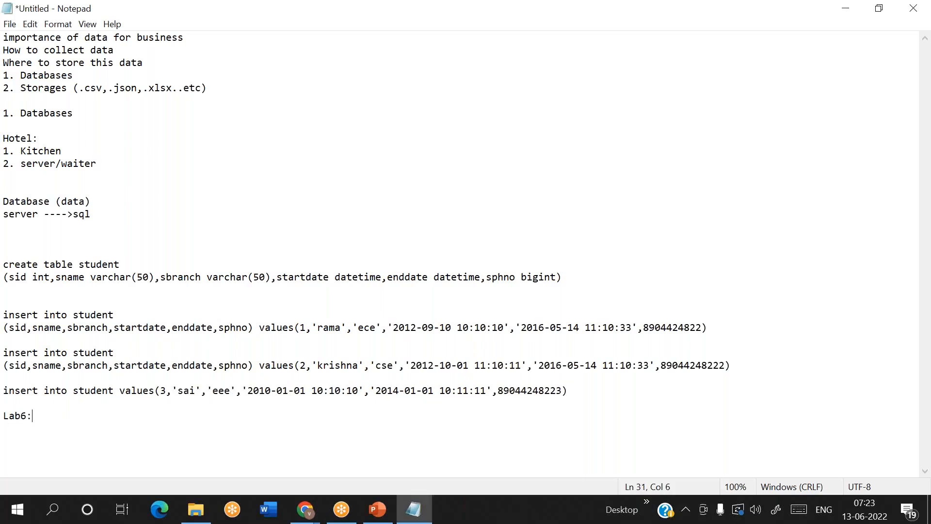
text(How to copy data from sq)
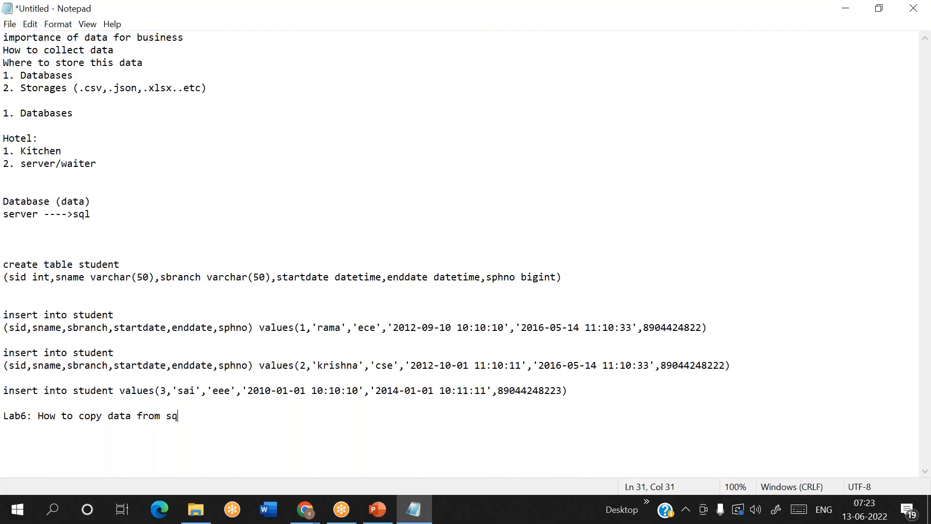
text(l databaser to)
key(BackSpace)
key(BackSpace)
key(BackSpace)
key(BackSpace)
text(ob storage)
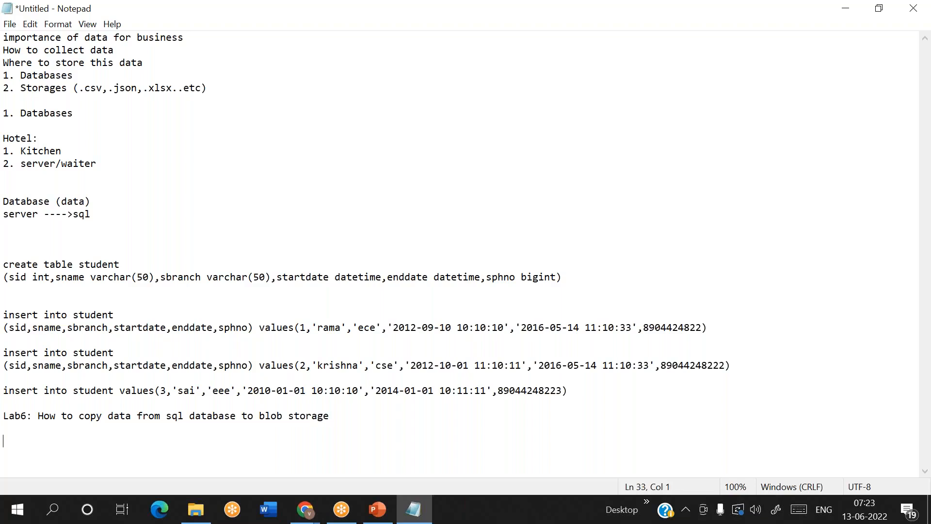
text(source: sql data)
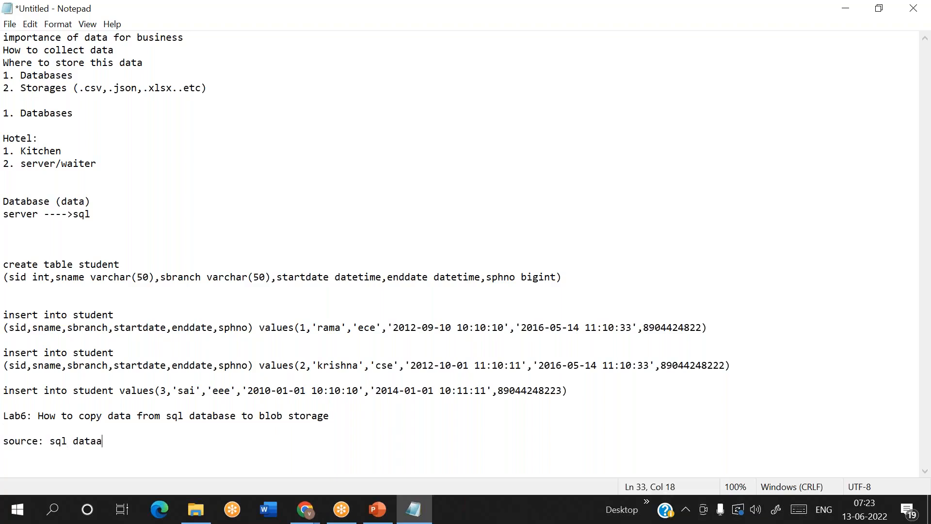
text(v)
Add the lines "source: sql database" and "sink : blob storage" under the Lab6 heading.
key(BackSpace)
text(base)
key(Return)
text(sink : blob storage)
key(Return)
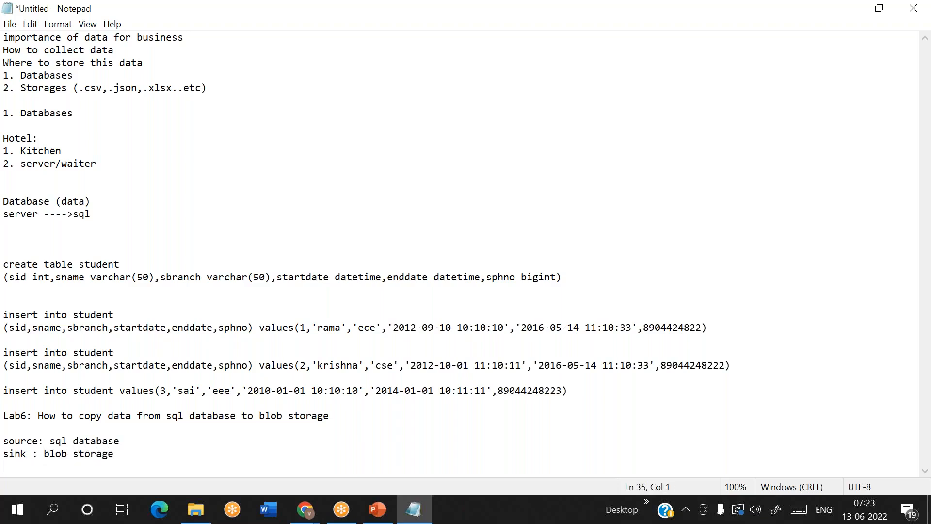
Add the line "service : ADF" below the sink line, followed by a blank line.
text(service : ADF)
key(Return)
key(Return)
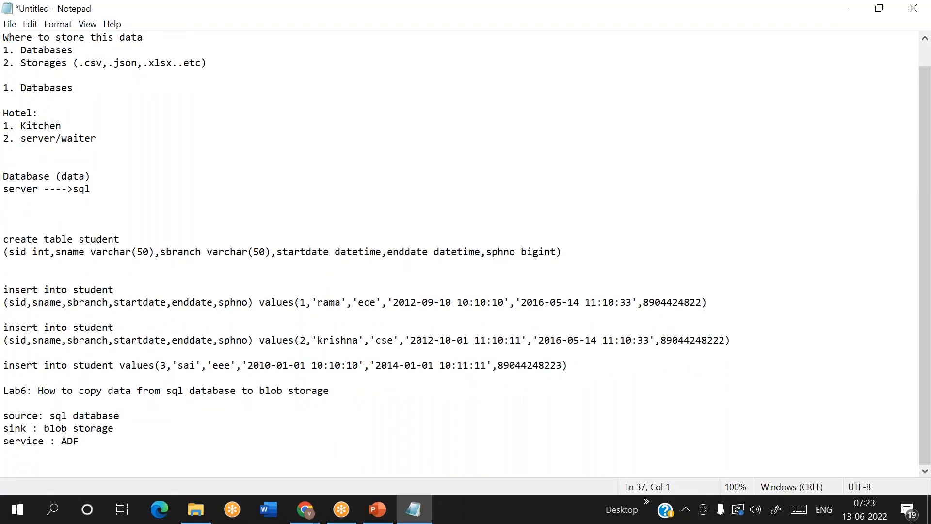
Highlight the source and sink lines of the Lab6 notes to review them.
drag(51, 416, 121, 409)
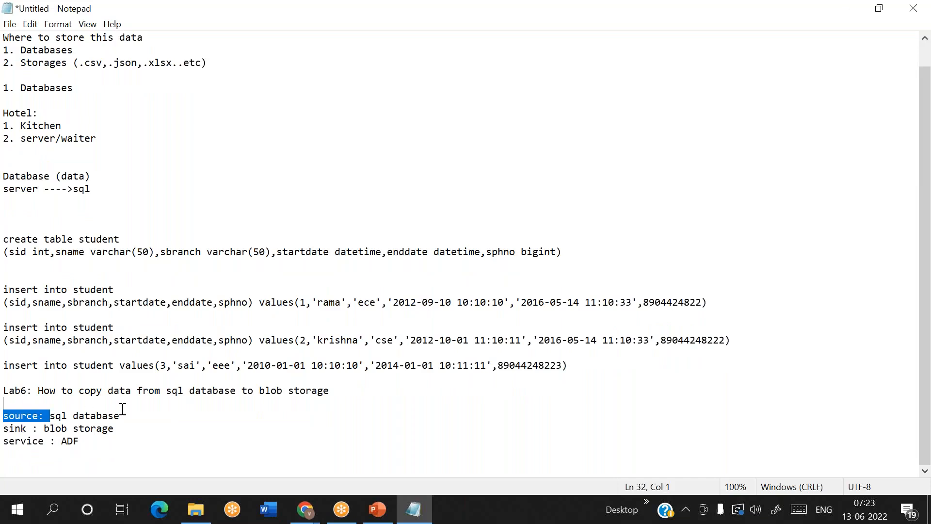
drag(52, 429, 7, 412)
click(109, 447)
click(141, 434)
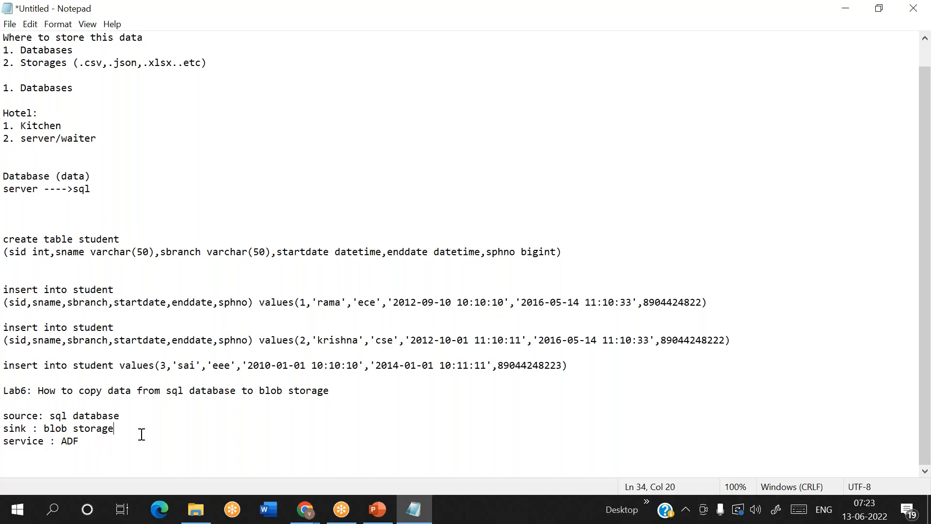
Switch to the Chrome window with the GoTo meeting pages and replace its two tabs with a new blank tab.
mouse_move(302, 517)
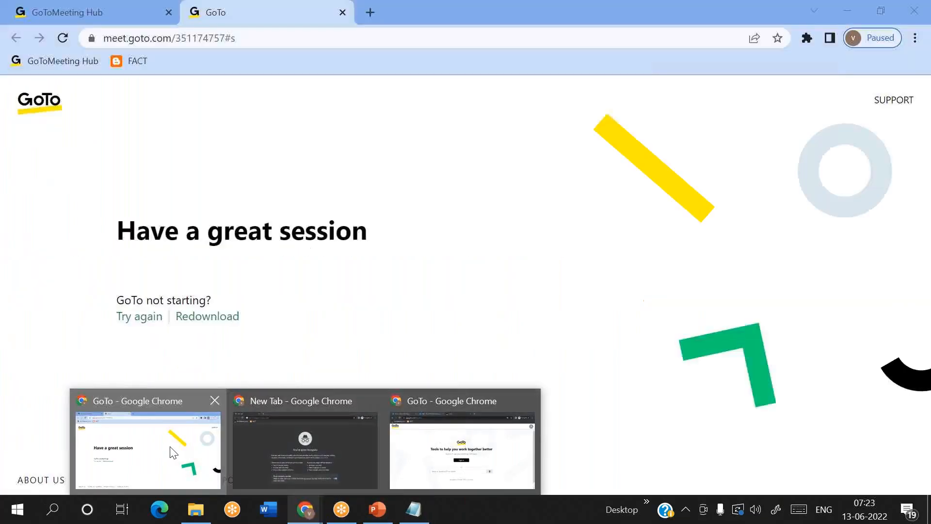
click(172, 448)
click(168, 13)
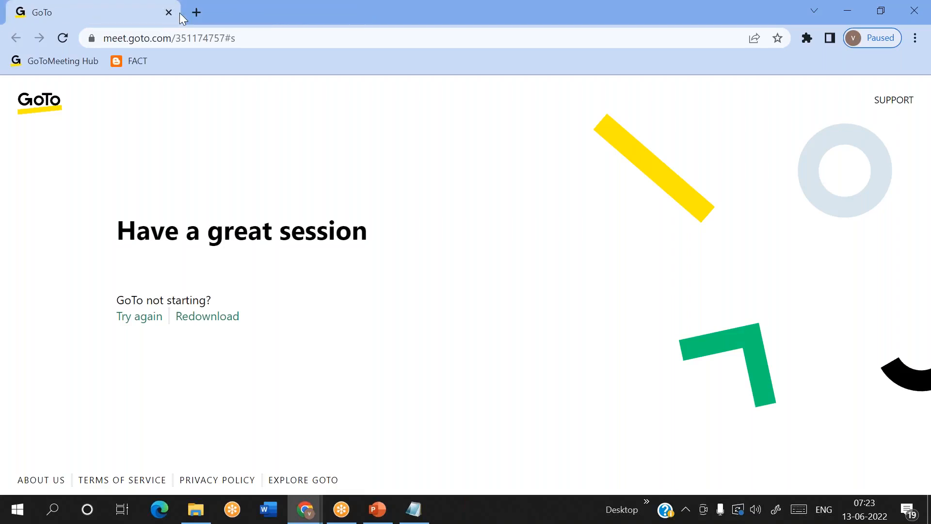
click(196, 12)
click(168, 13)
Open the Azure portal and continue with the already signed-in Outlook account.
text(p)
key(Return)
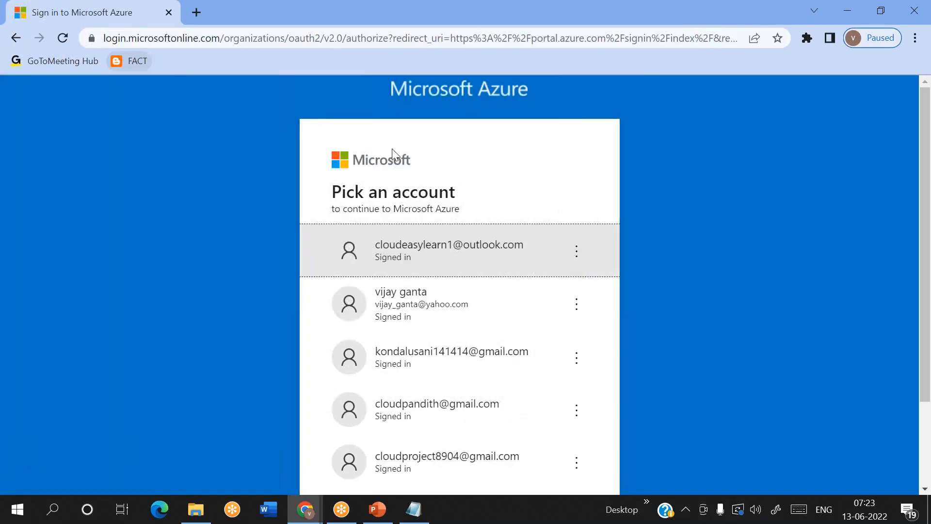
click(394, 245)
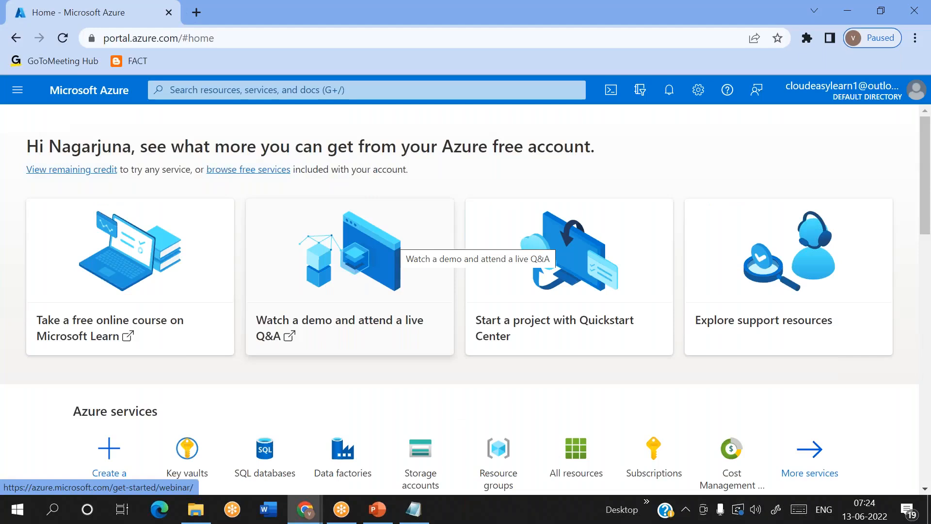
Search the portal for "sql database" and open the SQL databases service.
click(271, 460)
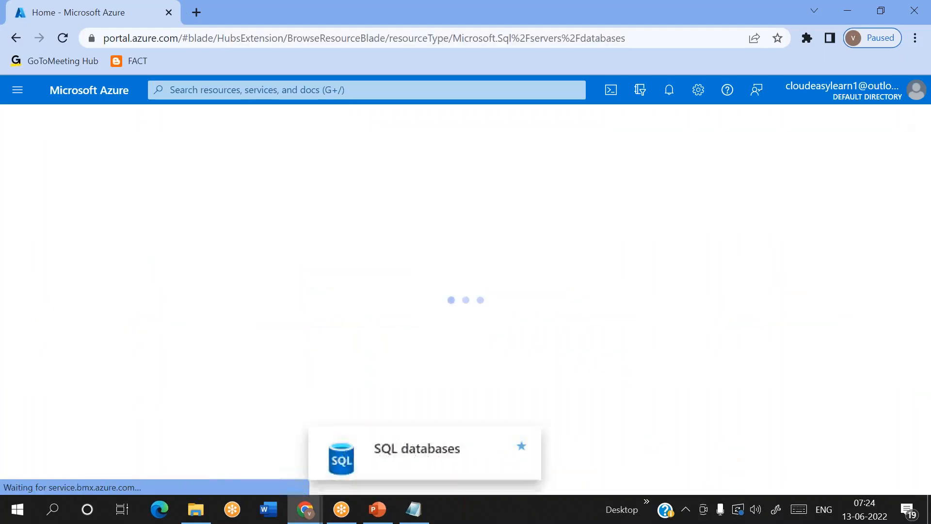
click(197, 91)
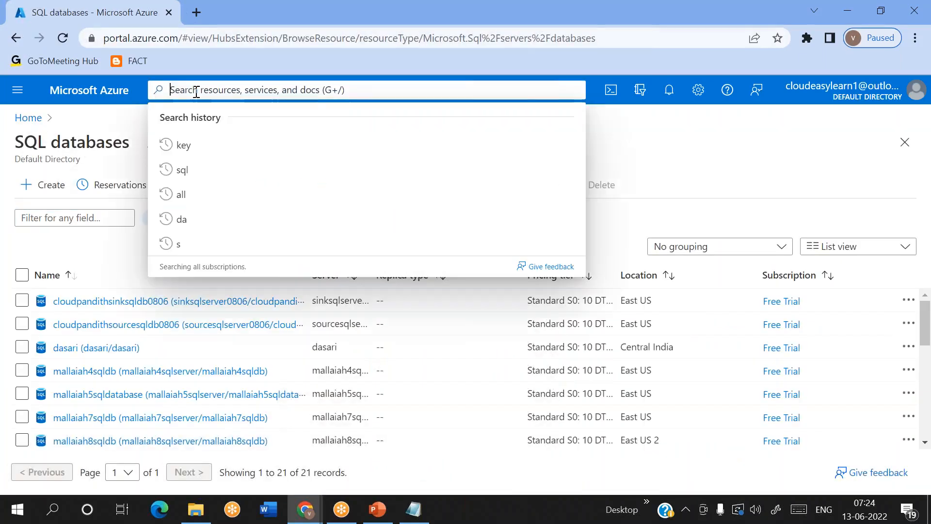
text(sql database)
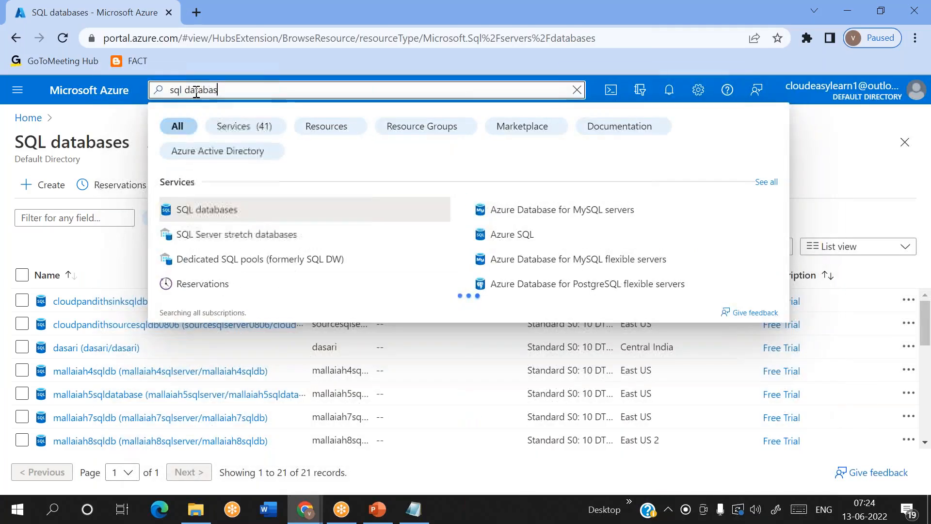
key(Return)
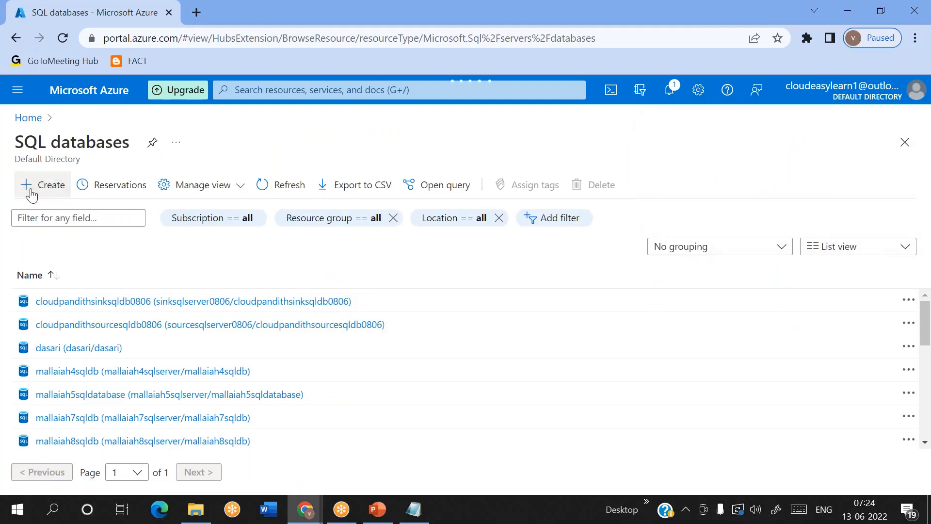
Start creating an SQL database and assign it a new resource group named cloudpandith-rg6.
click(32, 194)
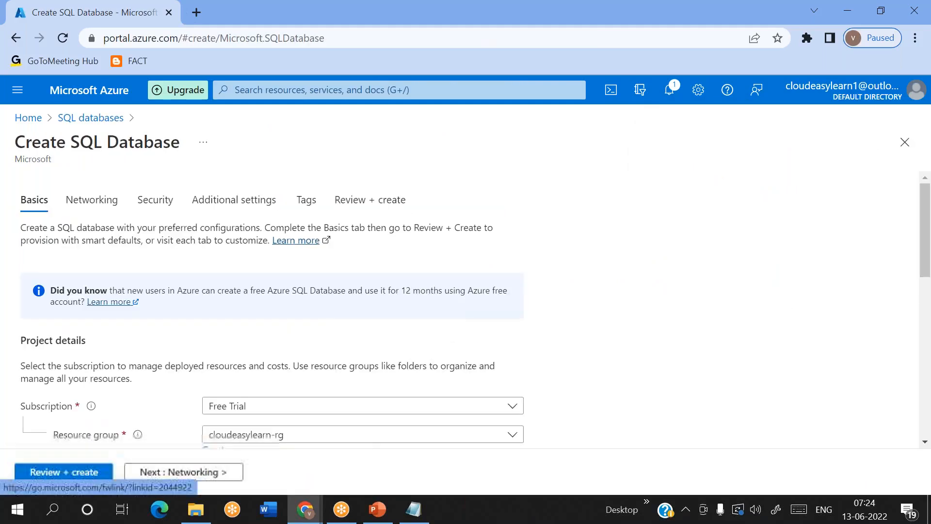
scroll(109, 301, down, 3)
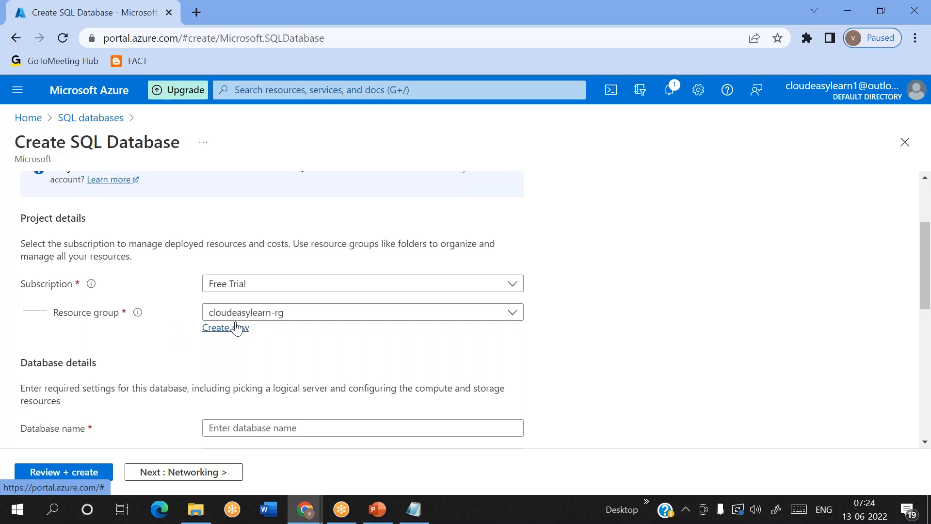
click(236, 328)
text(cloud)
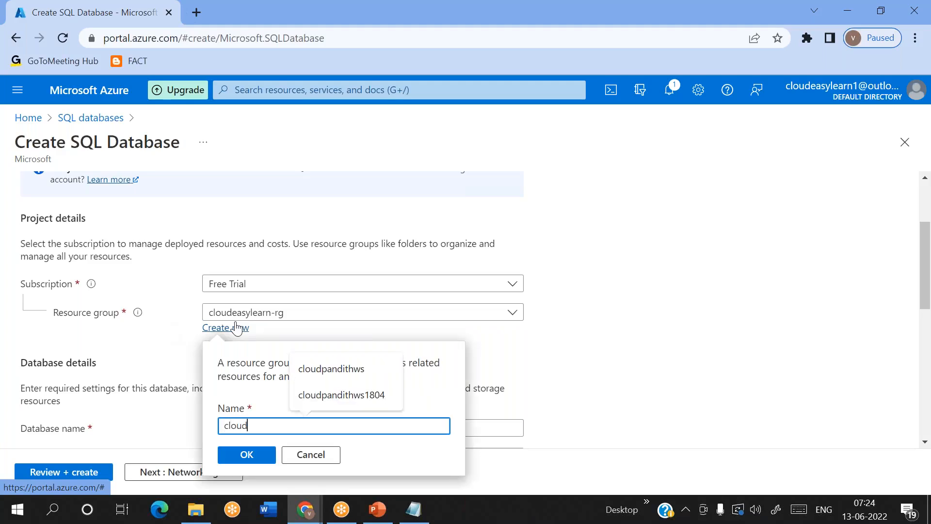
text(pandith-)
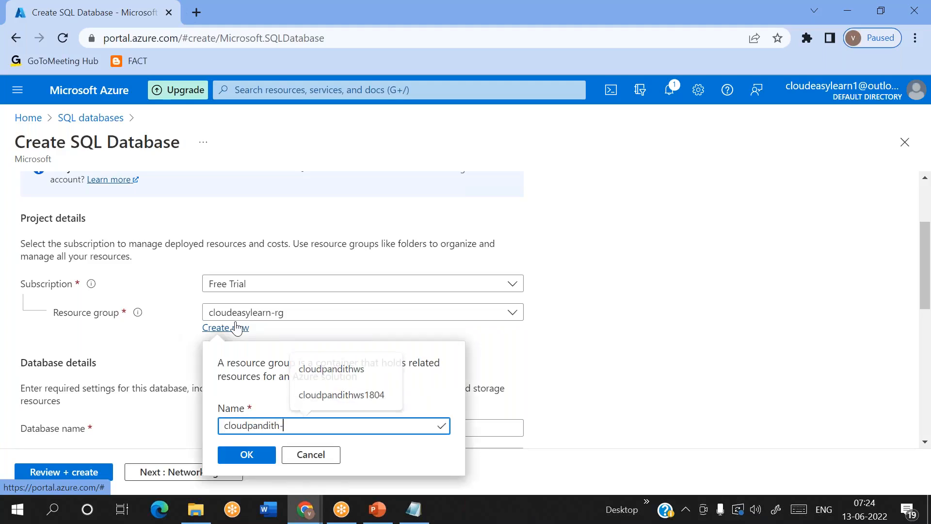
text(rg7)
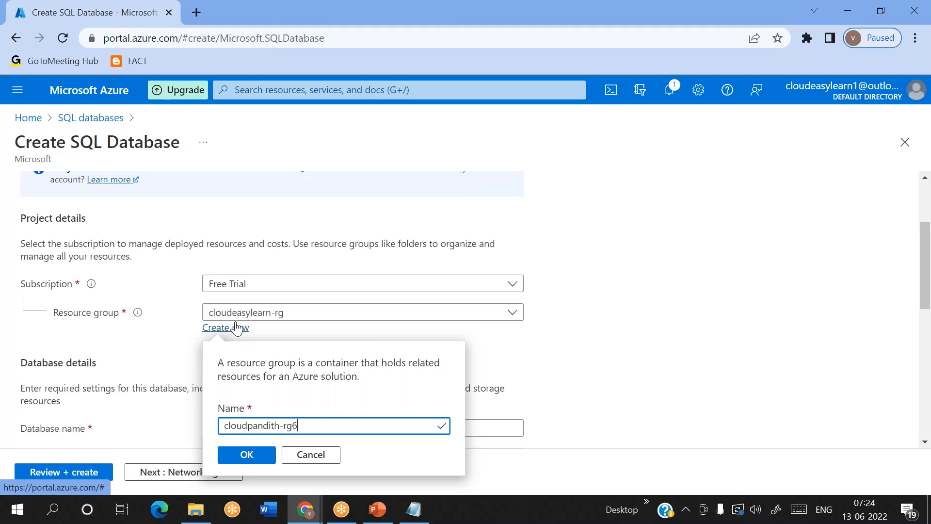
click(248, 456)
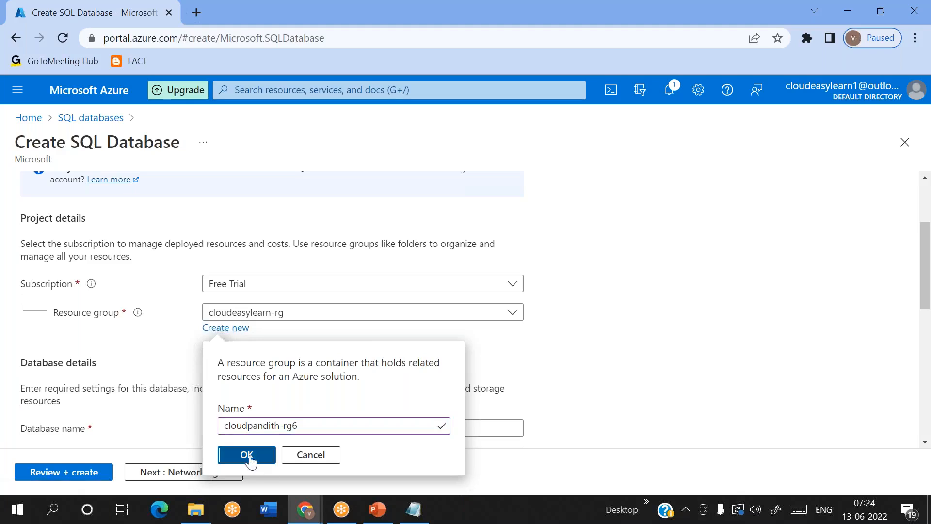
Set the database name to cloudpandith6sqldb.
scroll(271, 310, down, 2)
click(228, 329)
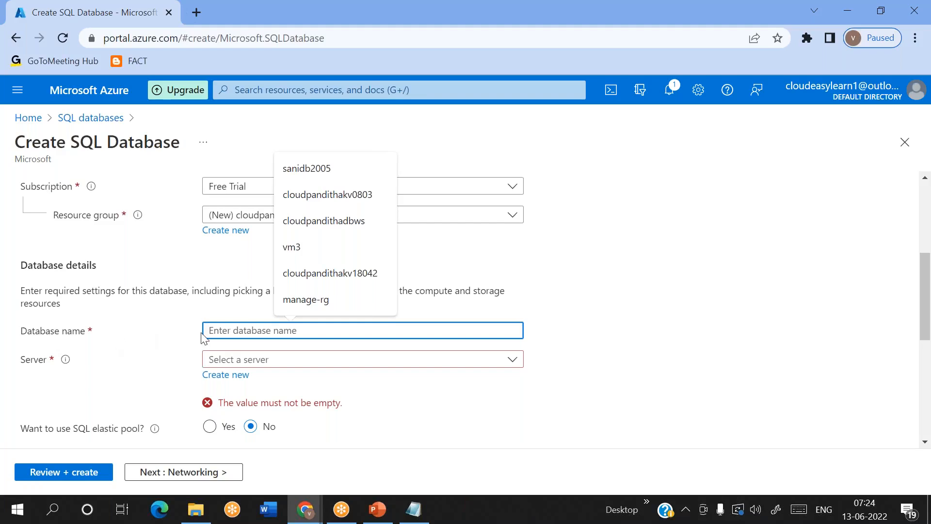
text(cloudpandi)
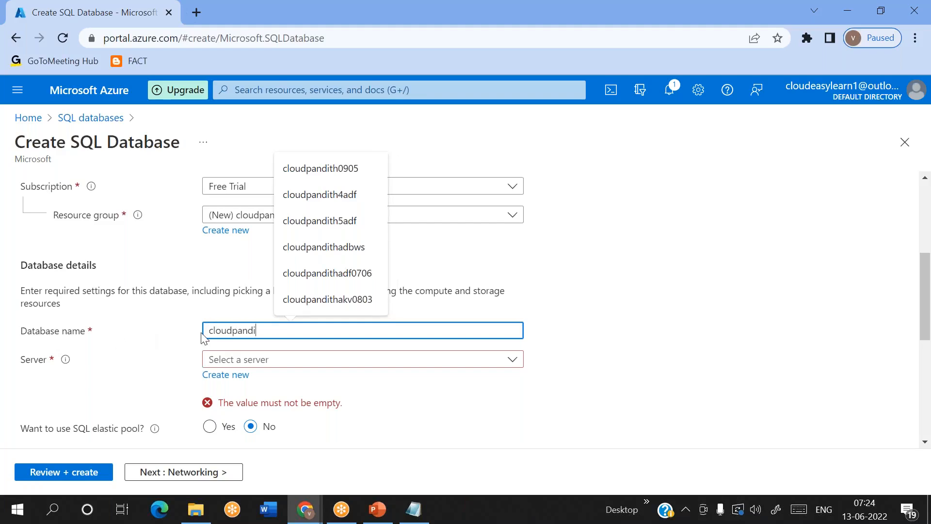
text(th6sqldb)
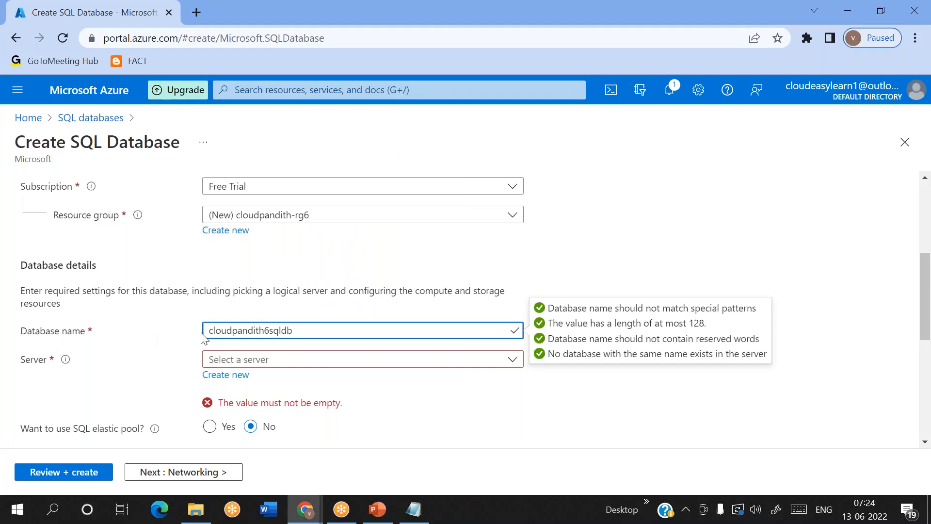
double_click(232, 329)
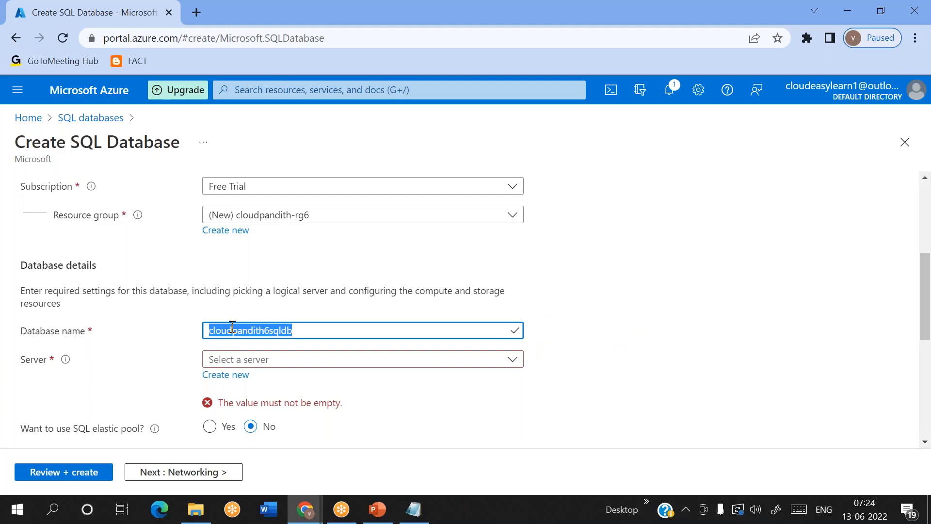
click(53, 335)
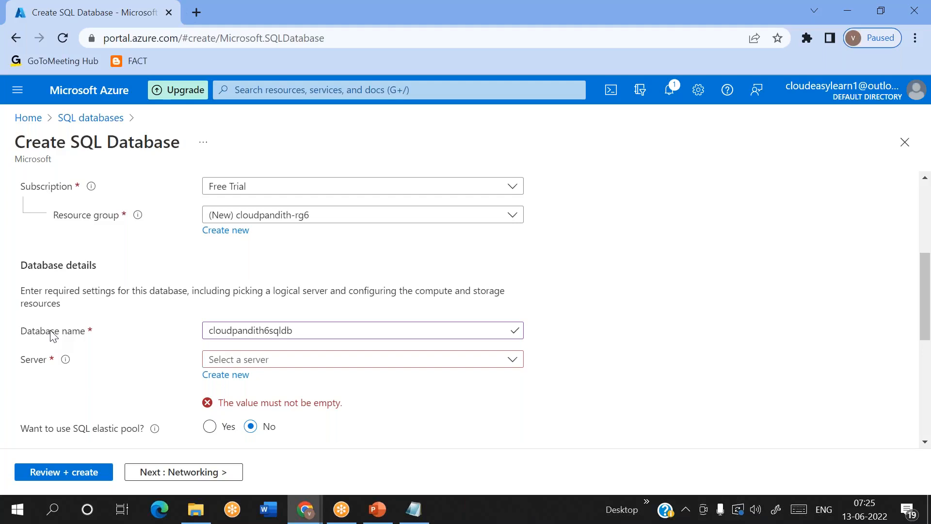
triple_click(54, 335)
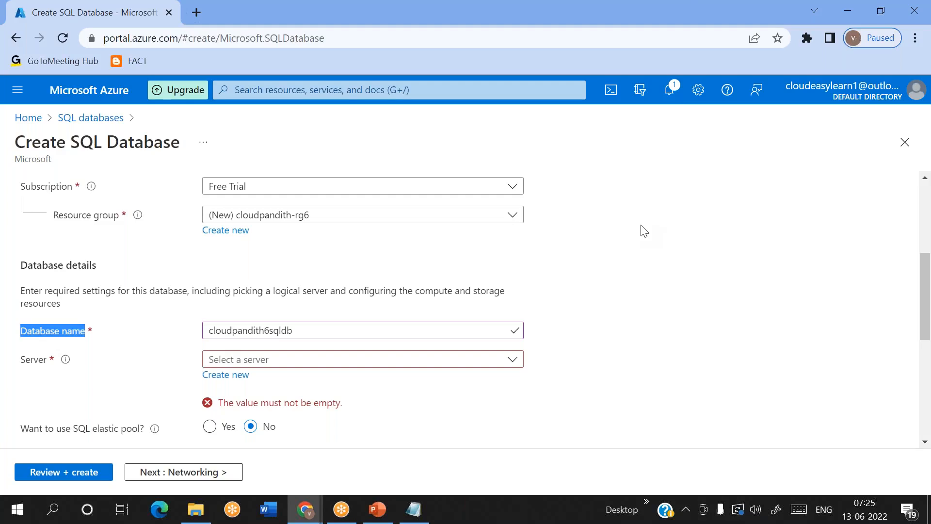
click(609, 306)
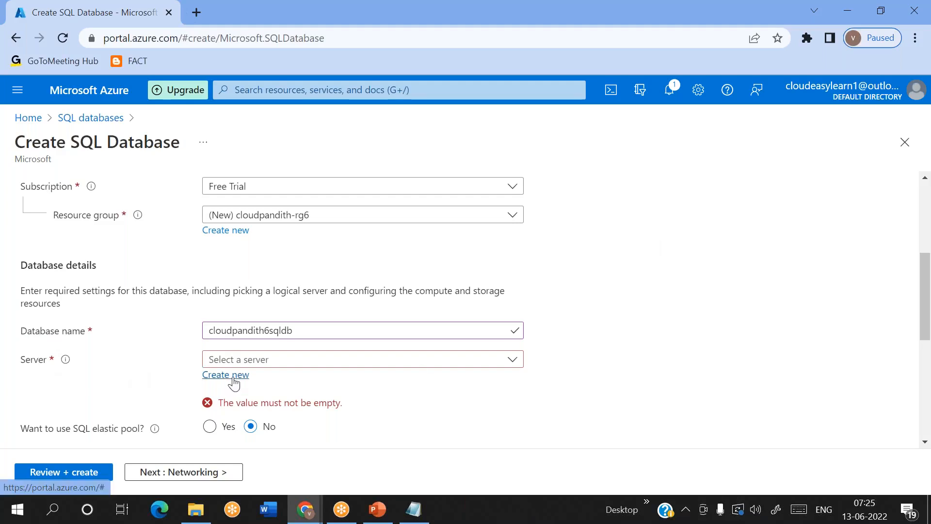
Start a new database server for it and set the server name to cloudpandith6sqlserver.
click(233, 377)
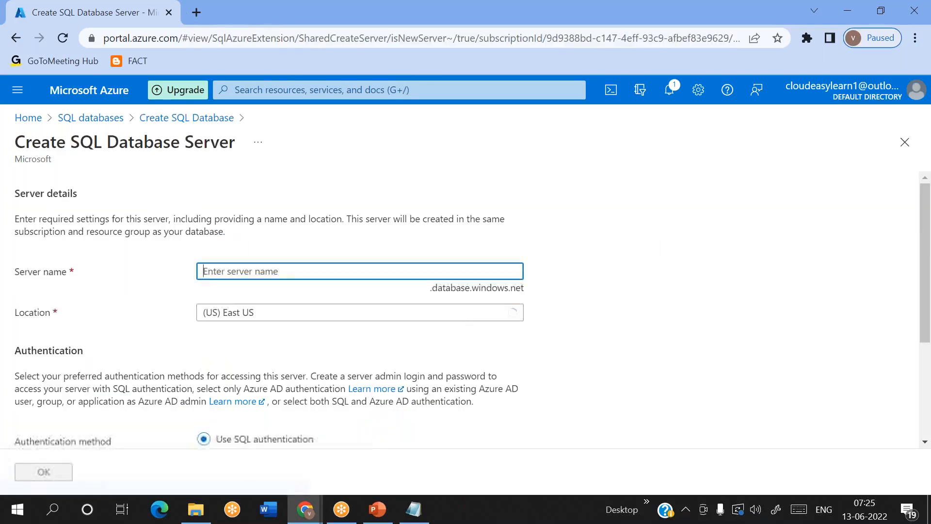
text(clou)
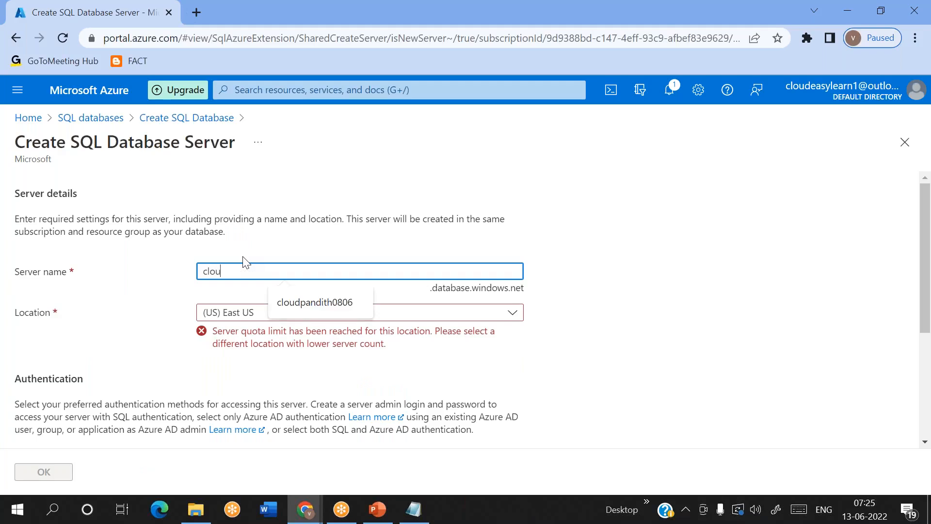
text(dpandith6)
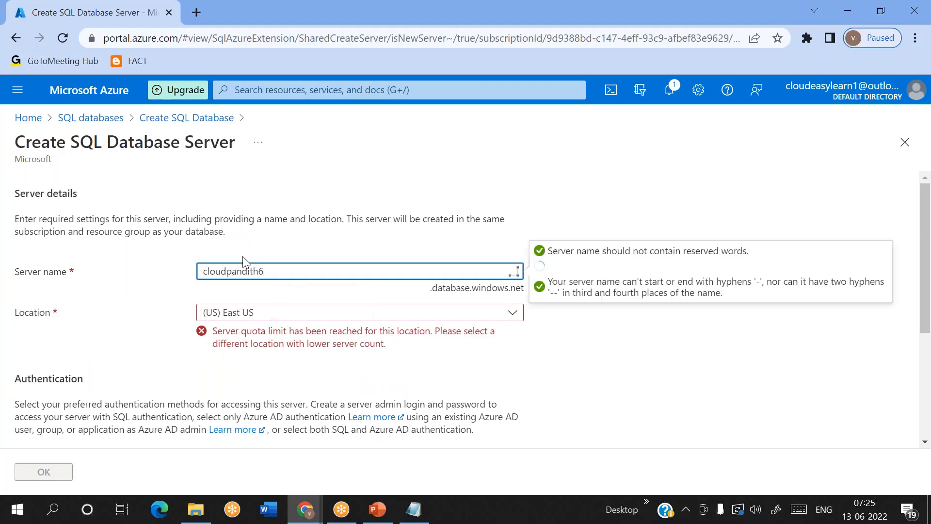
text(sqlserver)
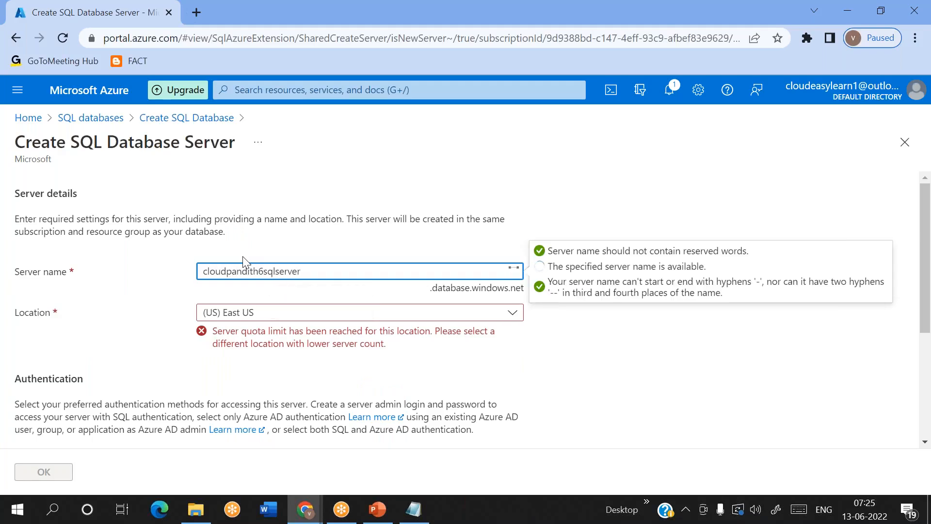
Set the new database server's location to (US) East US 2.
click(244, 314)
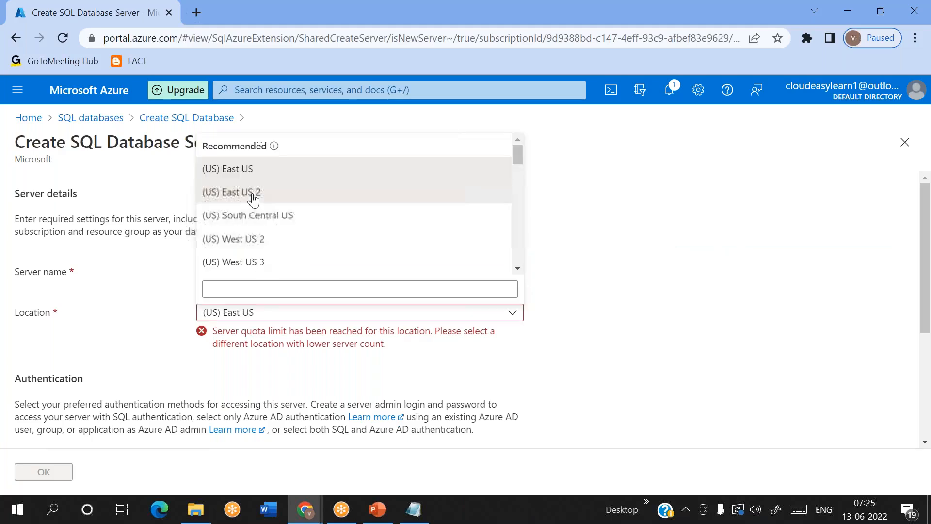
click(250, 197)
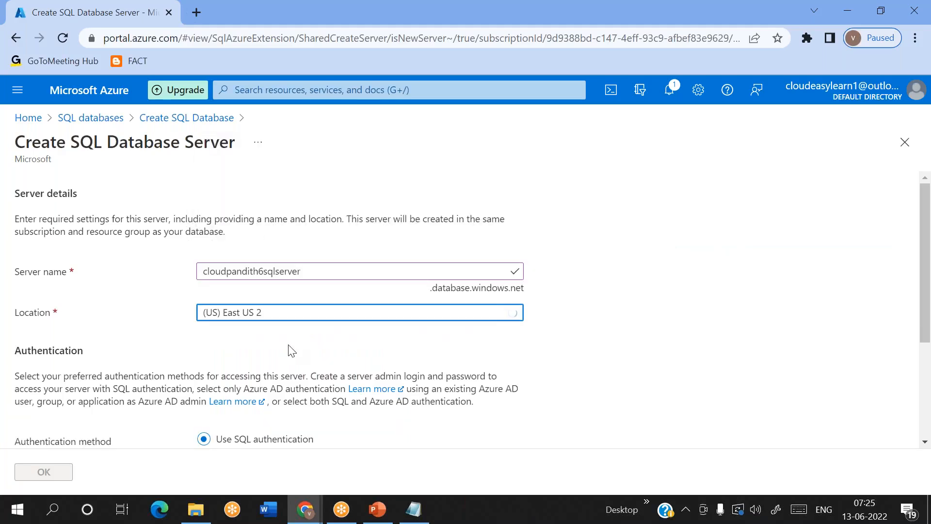
scroll(289, 353, down, 1)
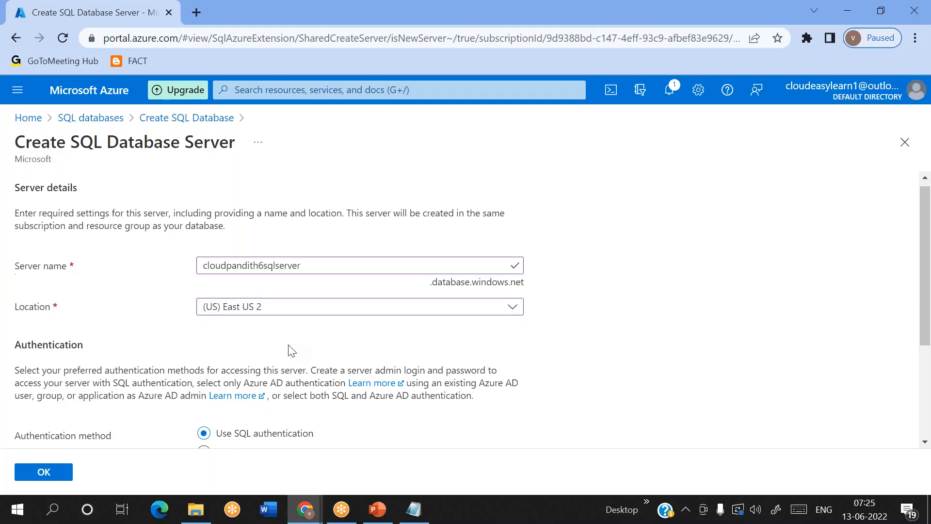
scroll(466, 310, down, 2)
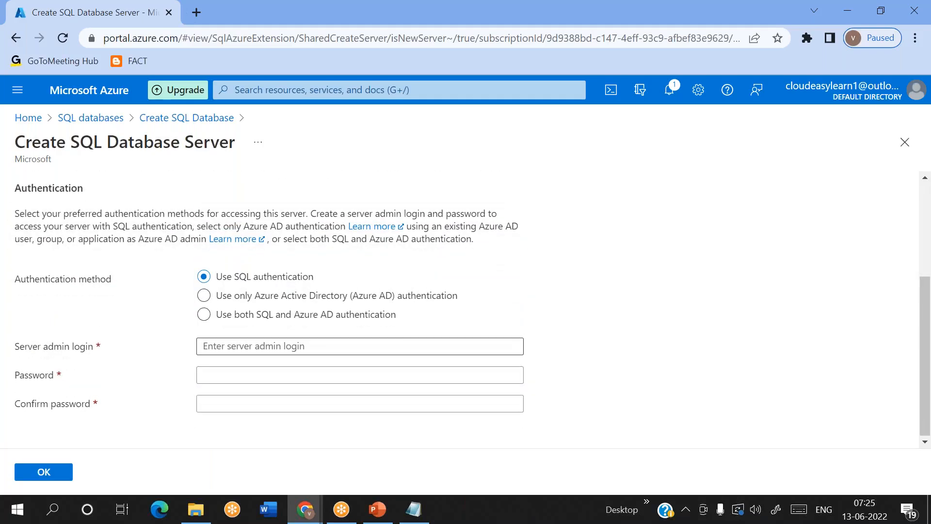
scroll(248, 269, up, 3)
click(248, 270)
double_click(248, 269)
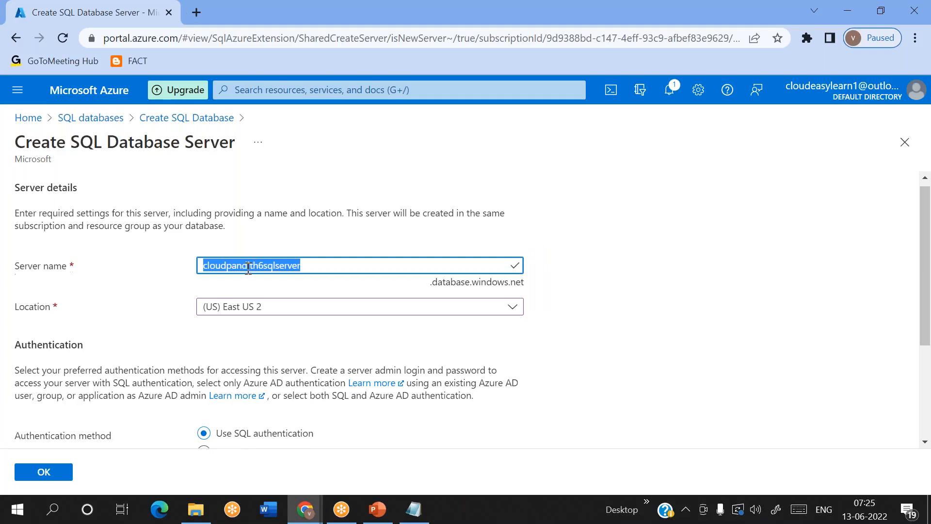
Enter the server admin login, then the admin password and its confirmation, for SQL authentication.
scroll(249, 270, down, 3)
click(216, 347)
text(mallaiah)
key(Tab)
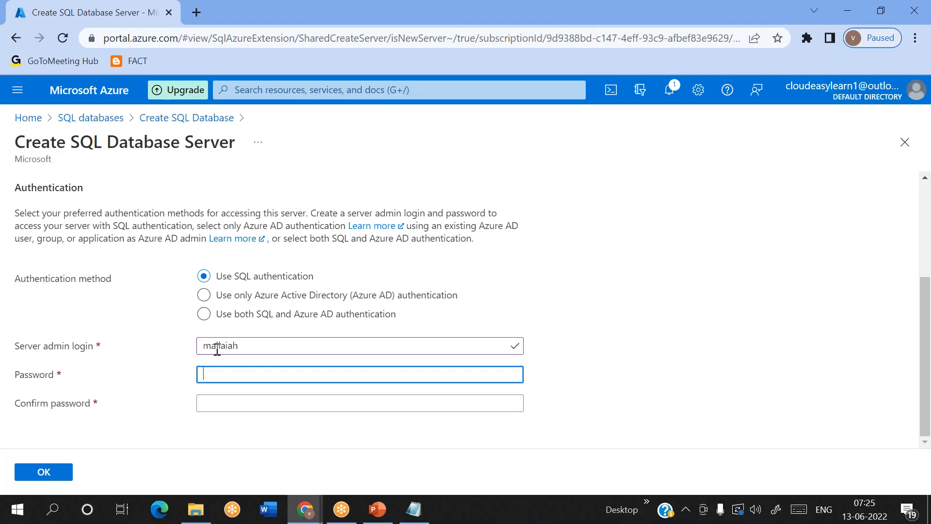
text(•••••••)
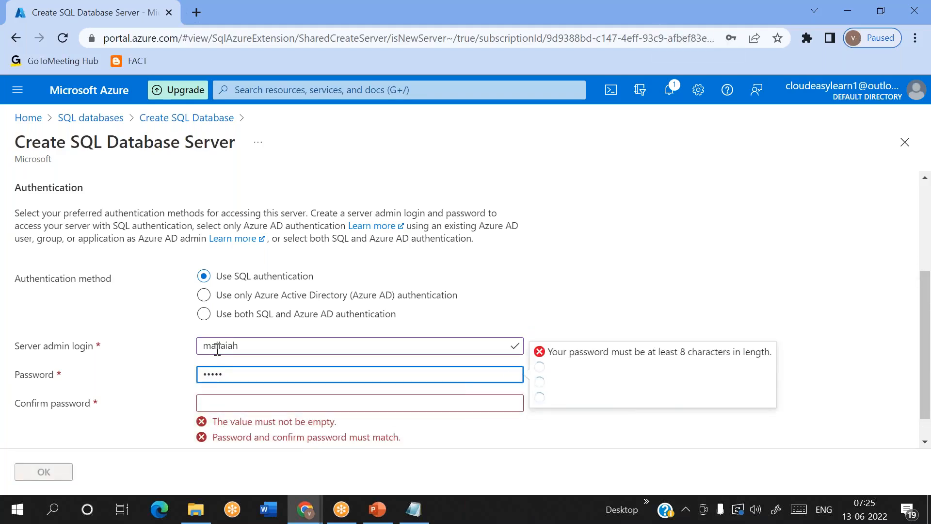
text(••)
key(Tab)
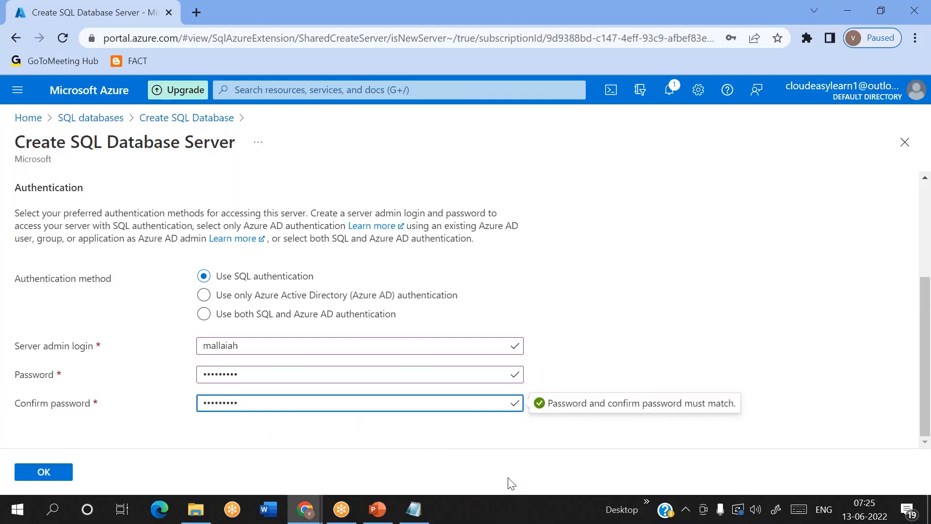
click(551, 343)
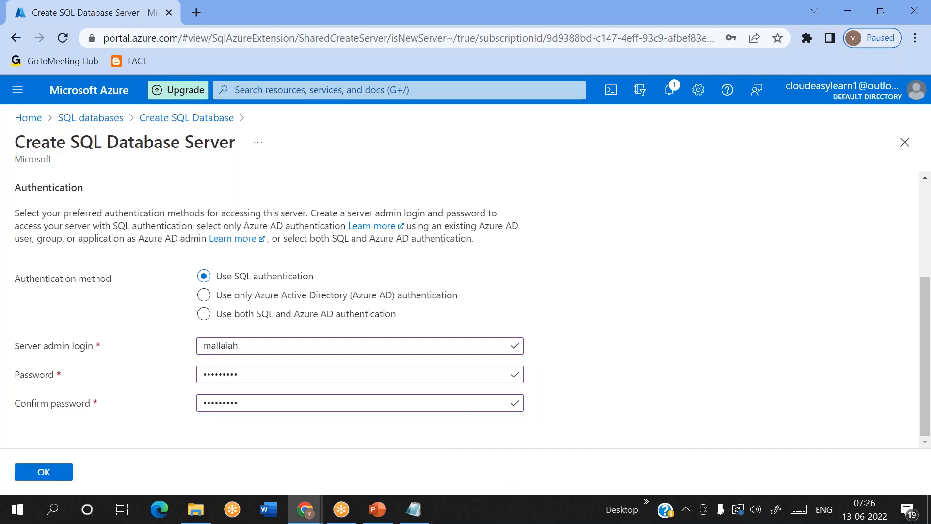
Switch to Notepad and add a blank "server :" line and a "username :" line with the admin login below the Lab6 notes.
click(413, 509)
key(ctrl+End)
key(Return)
key(Return)
text(server )
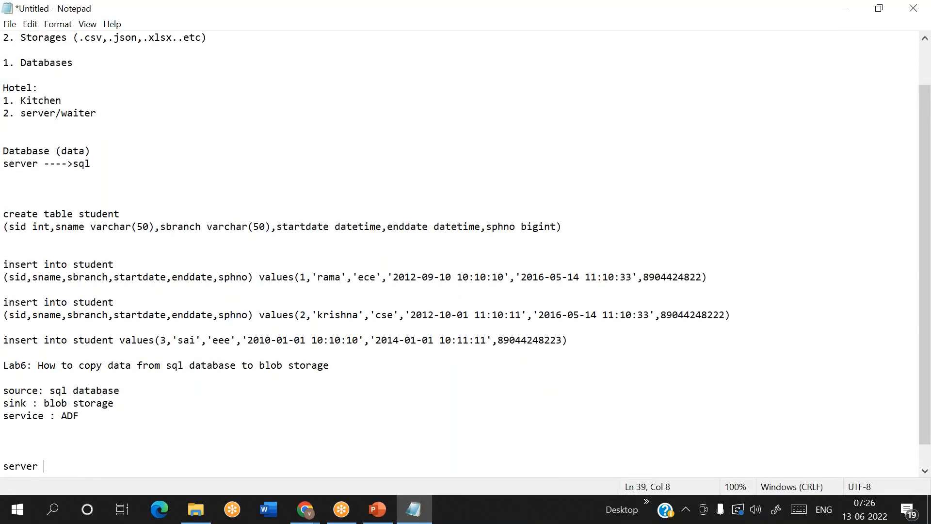
text(:)
key(Return)
text(usernaem)
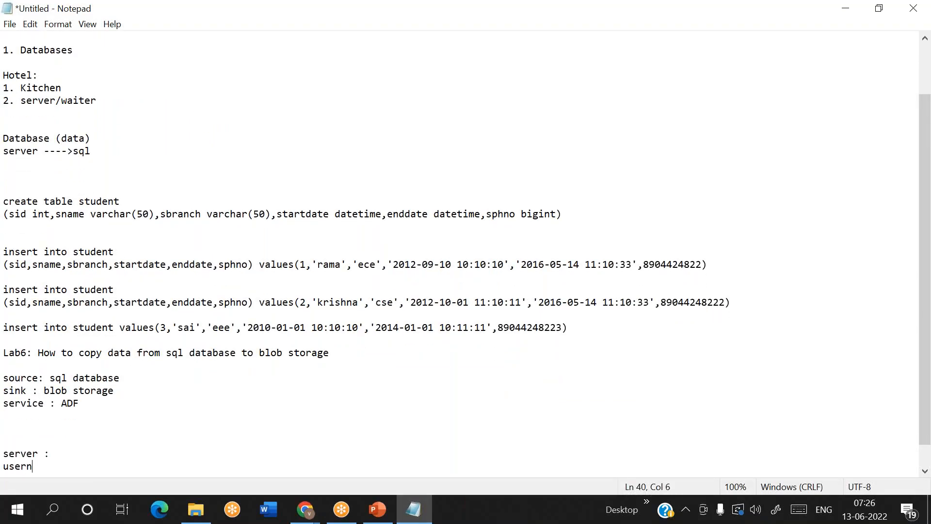
key(BackSpace)
key(BackSpace)
text(me : mallaiah)
key(Return)
Add a "pwd :" line with the server admin password below the username line.
key(BackSpace)
key(BackSpace)
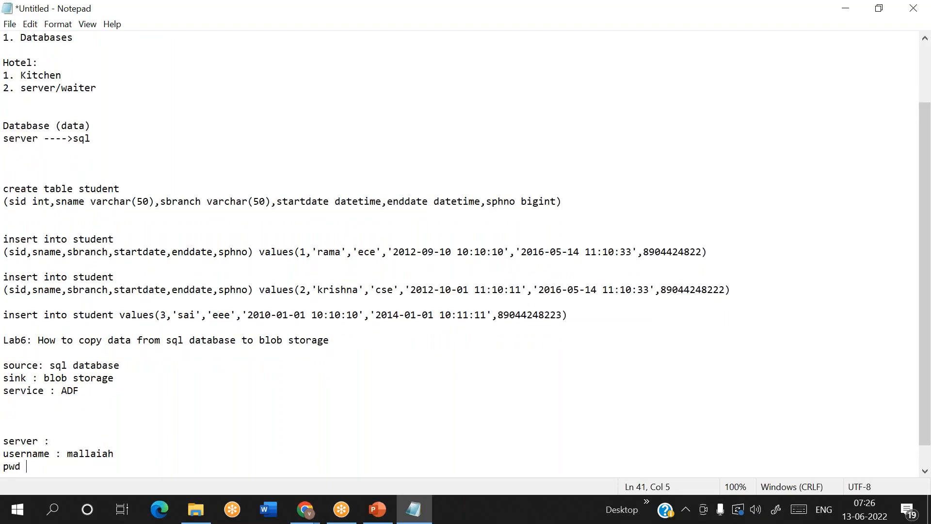
key(Return)
key(Return)
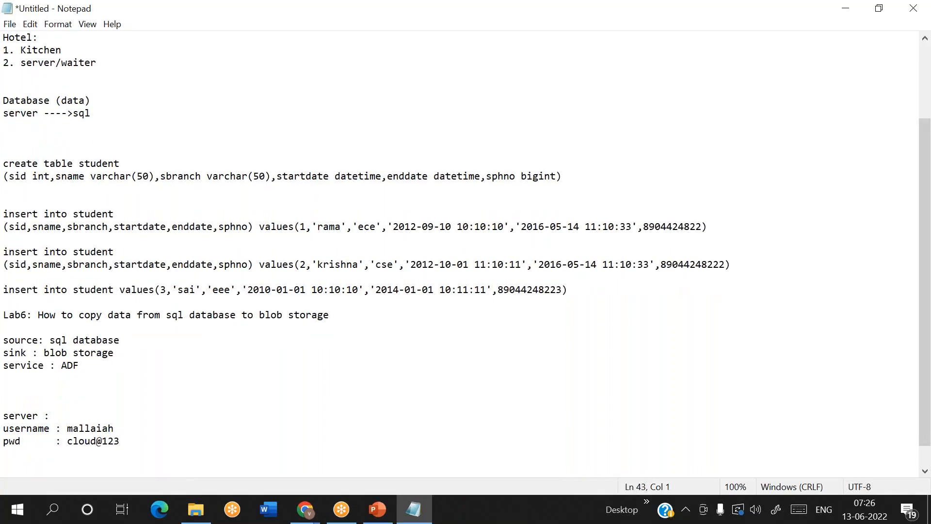
Return to the Azure portal in Chrome and confirm the new server with SQL authentication.
click(305, 509)
click(143, 446)
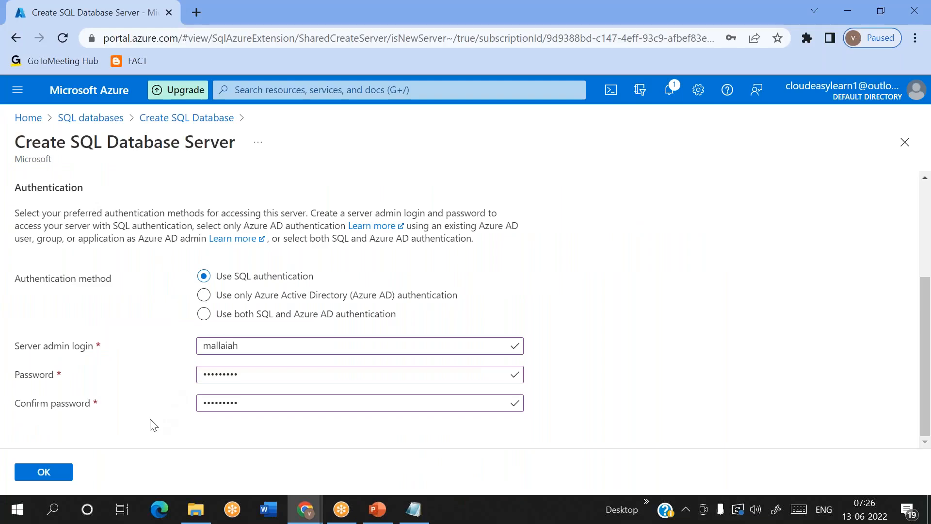
drag(215, 277, 336, 282)
click(335, 283)
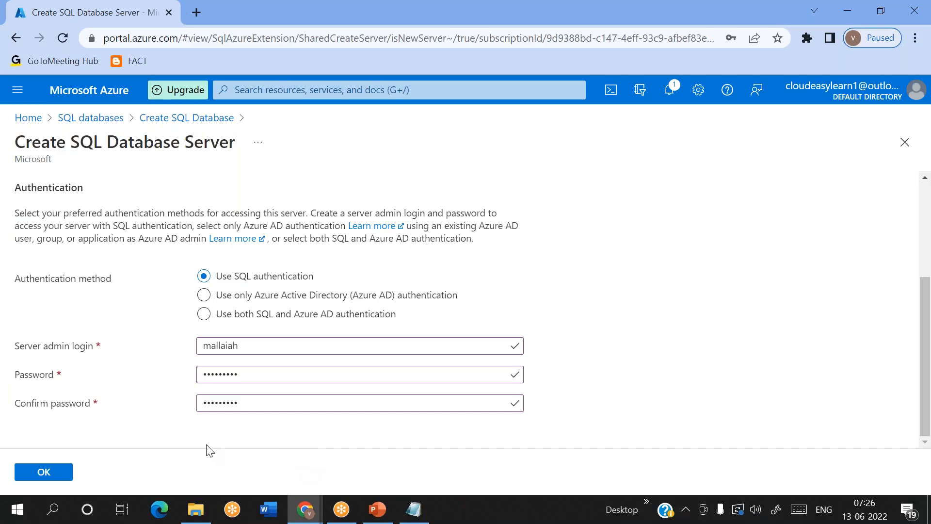
click(48, 473)
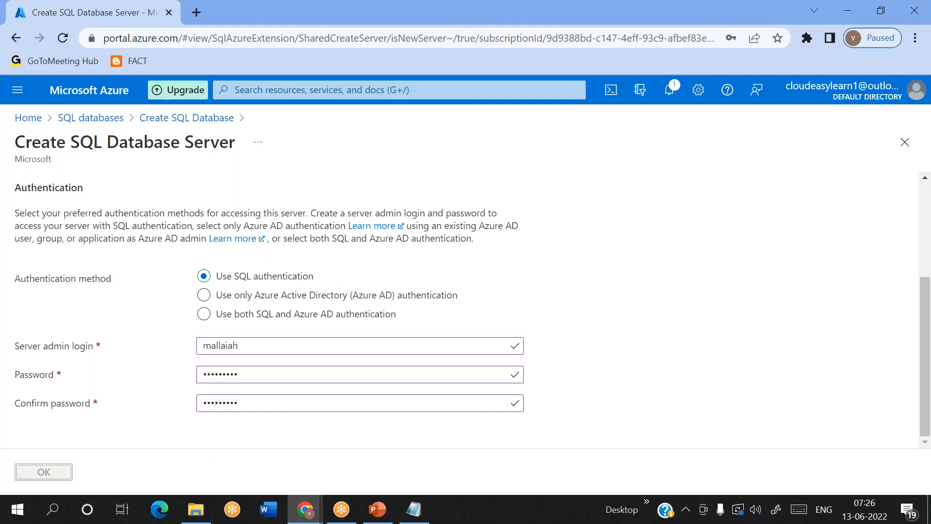
click(44, 471)
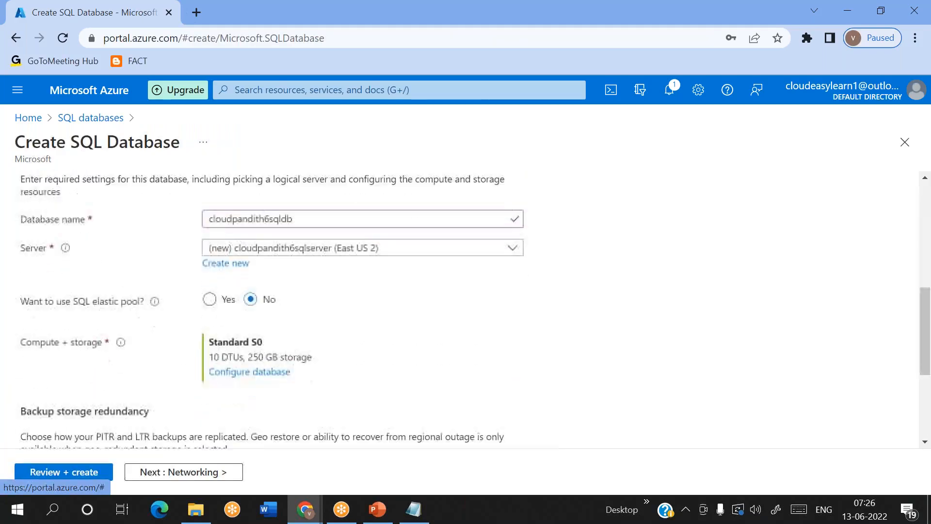
Examine the database's compute and storage configuration and its backup storage redundancy options.
scroll(315, 310, down, 3)
scroll(315, 310, up, 4)
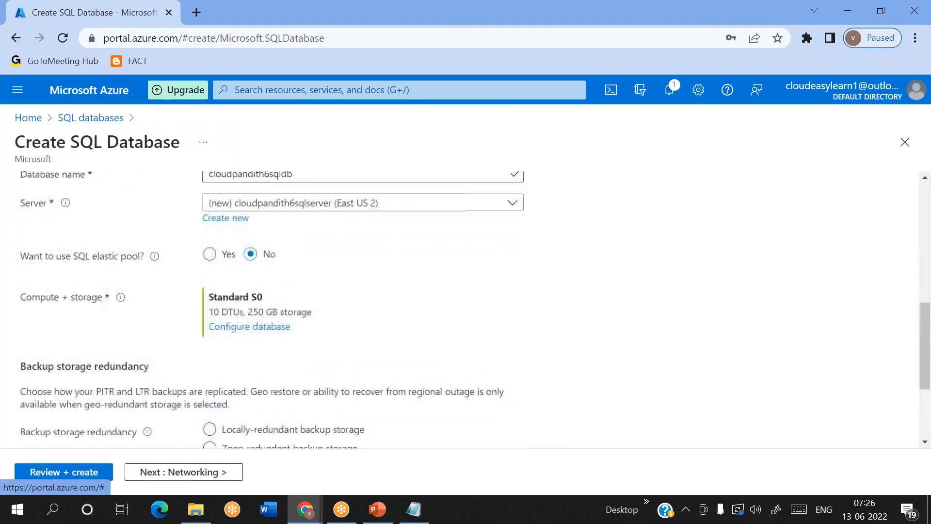
double_click(42, 300)
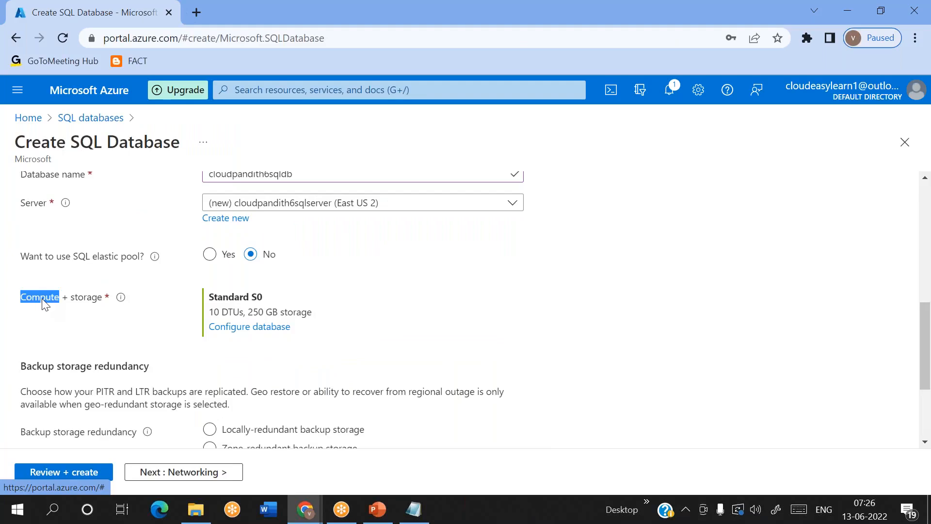
double_click(256, 311)
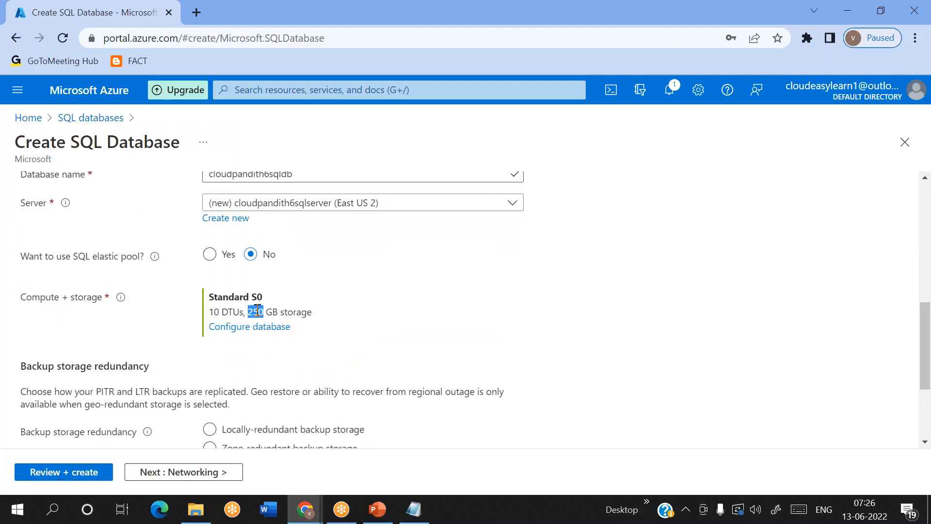
double_click(213, 312)
double_click(233, 311)
double_click(253, 314)
scroll(136, 359, down, 1)
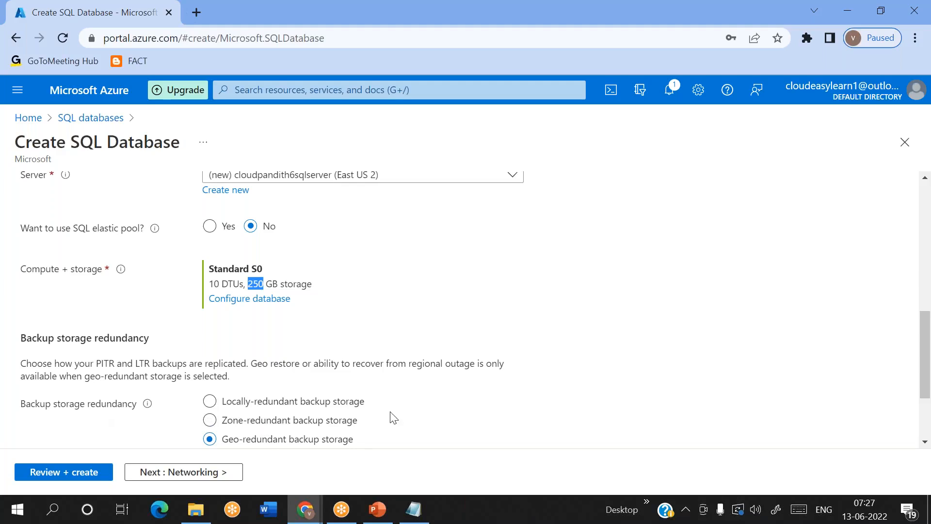
drag(269, 451, 222, 399)
scroll(221, 400, down, 1)
click(162, 412)
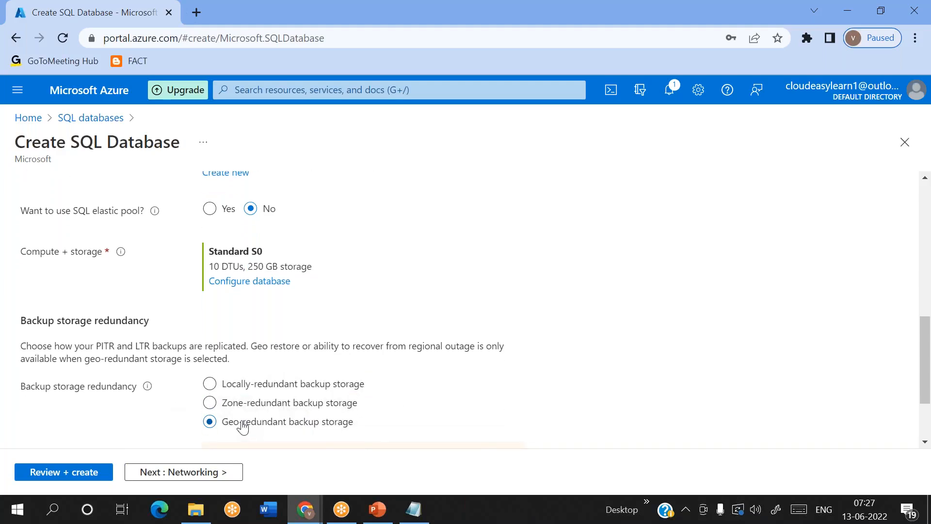
scroll(165, 313, up, 7)
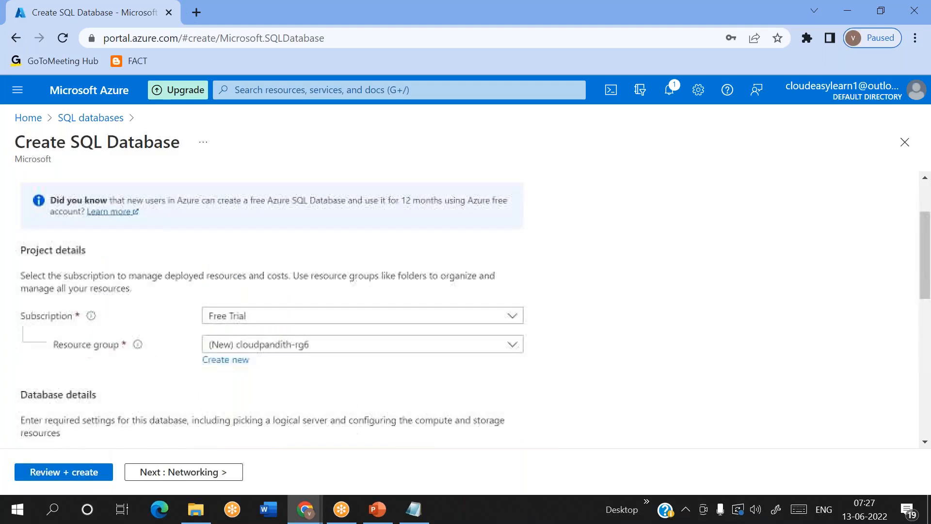
scroll(165, 313, down, 4)
Review the SQL database settings and estimated monthly cost, and submit the database for creation.
click(62, 473)
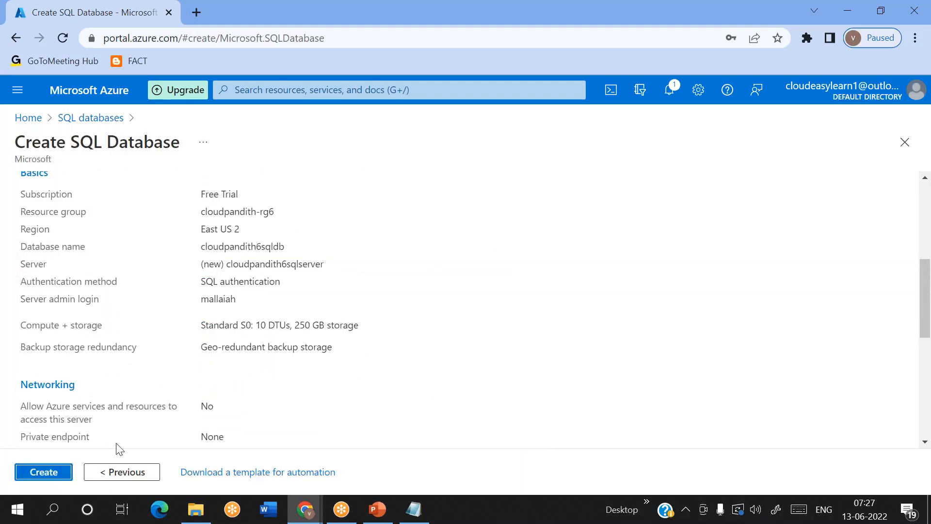
click(45, 472)
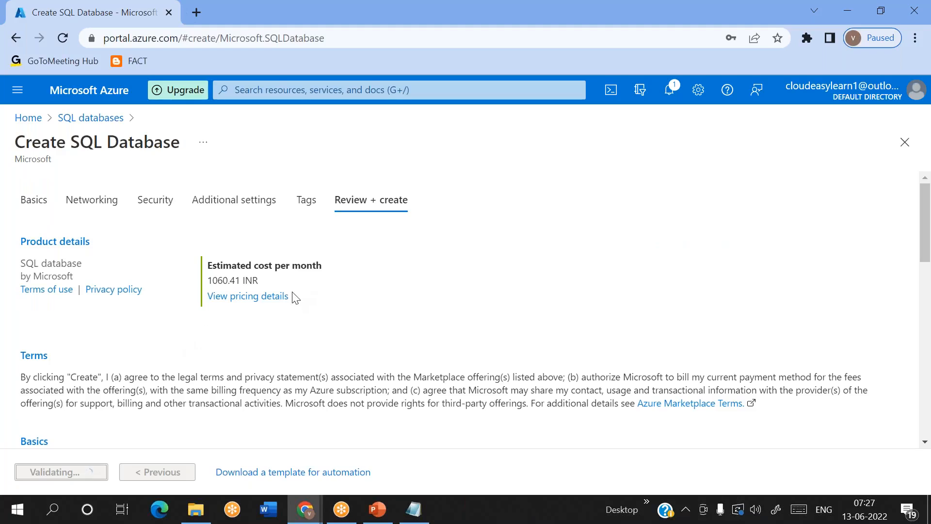
double_click(243, 265)
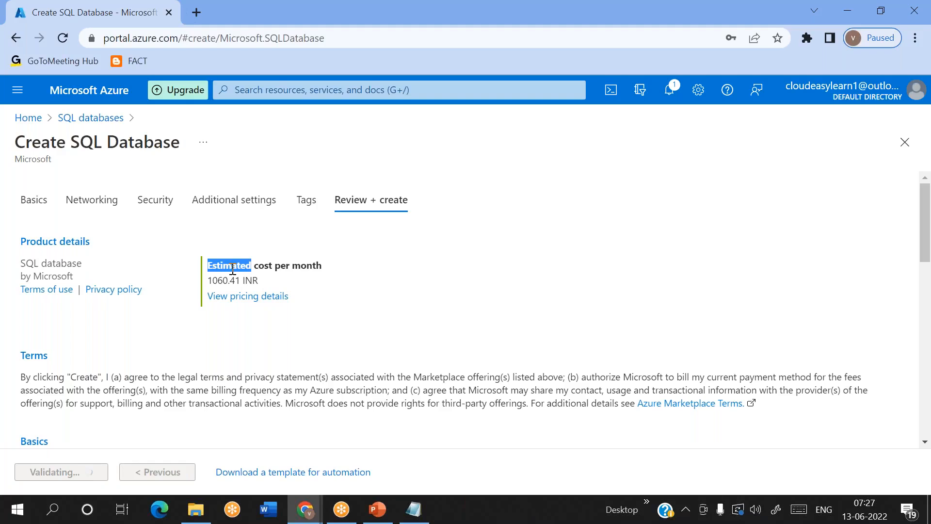
double_click(216, 280)
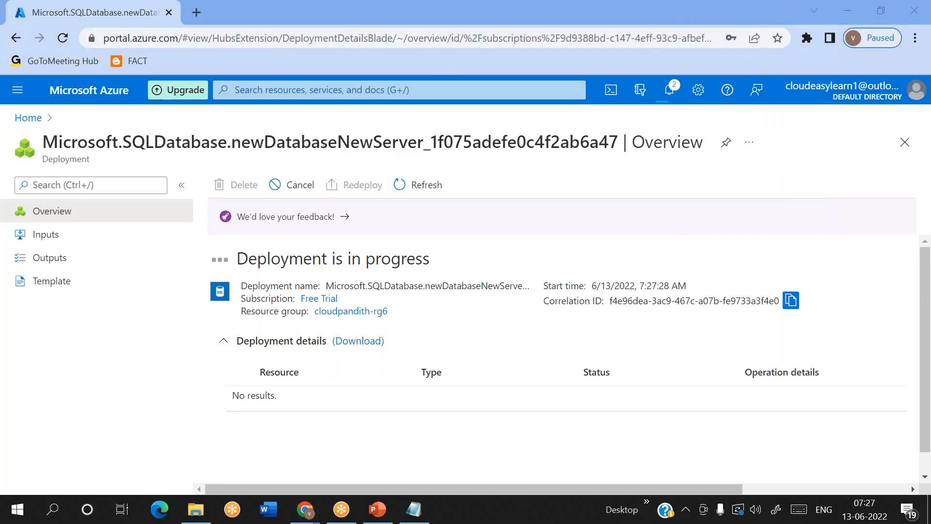
Open the Azure portal at portal.azure.com in a second browser tab.
click(196, 15)
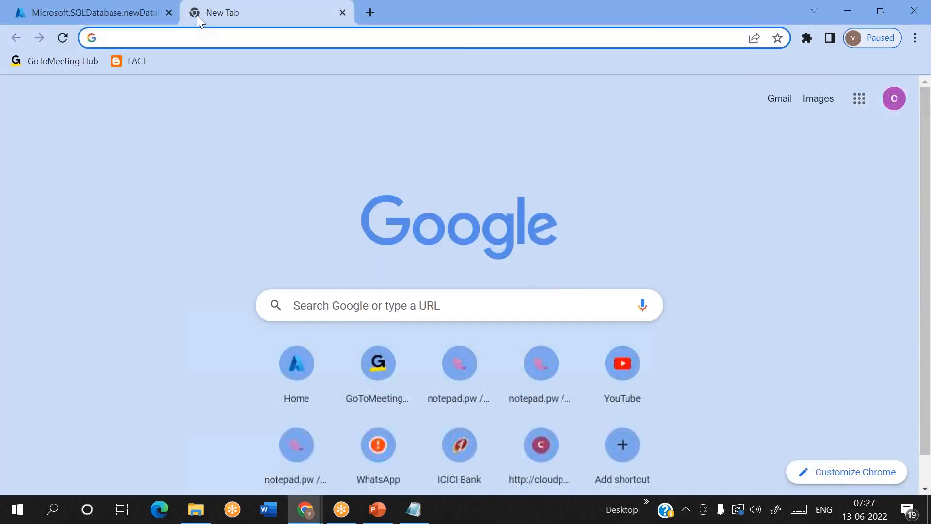
text(po)
key(Return)
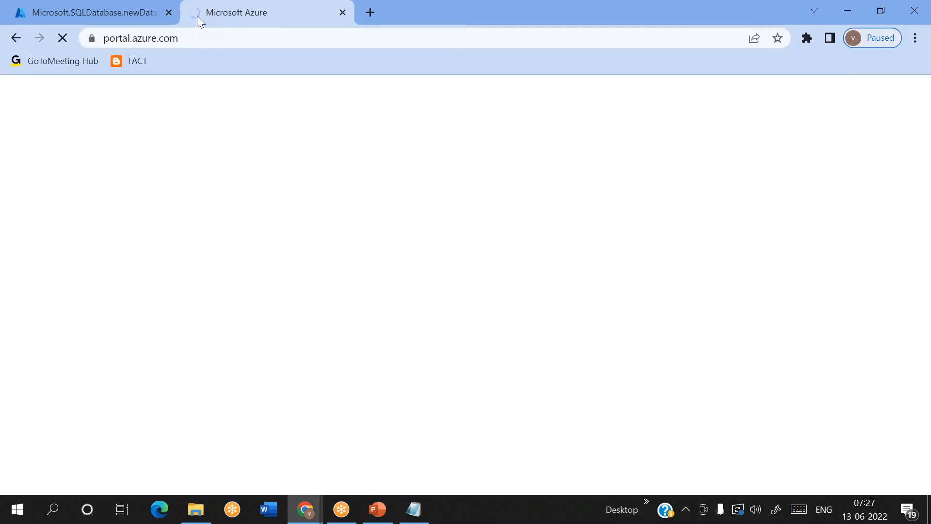
click(435, 270)
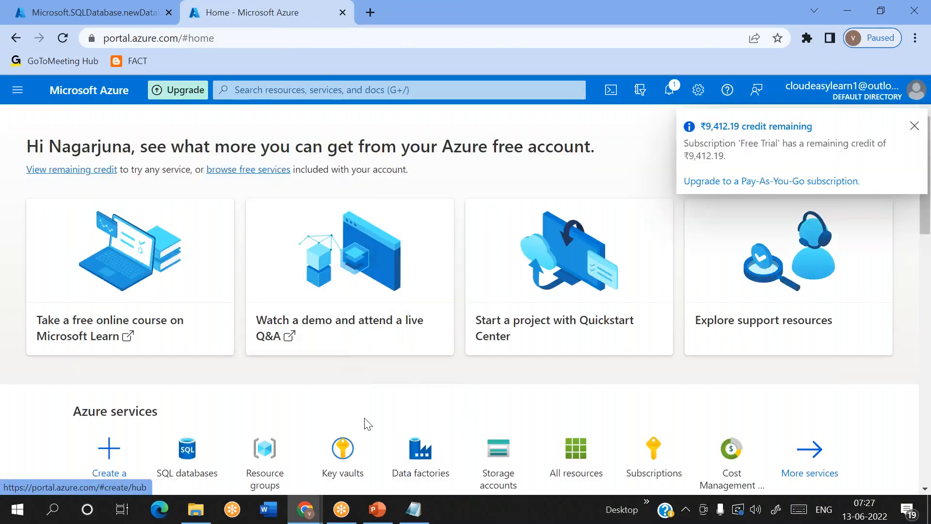
Search the portal for "stora", open the Storage accounts service and start creating a storage account.
click(277, 85)
text(st)
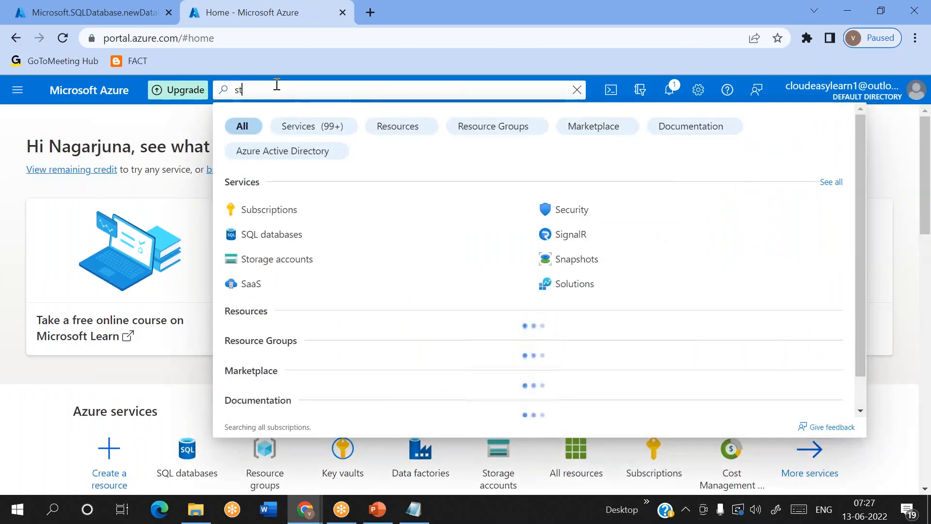
text(ora)
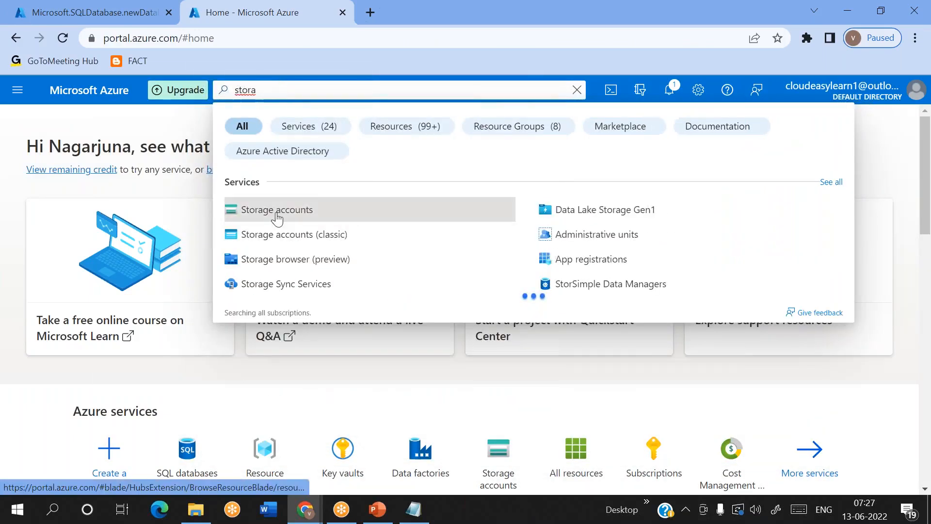
click(277, 218)
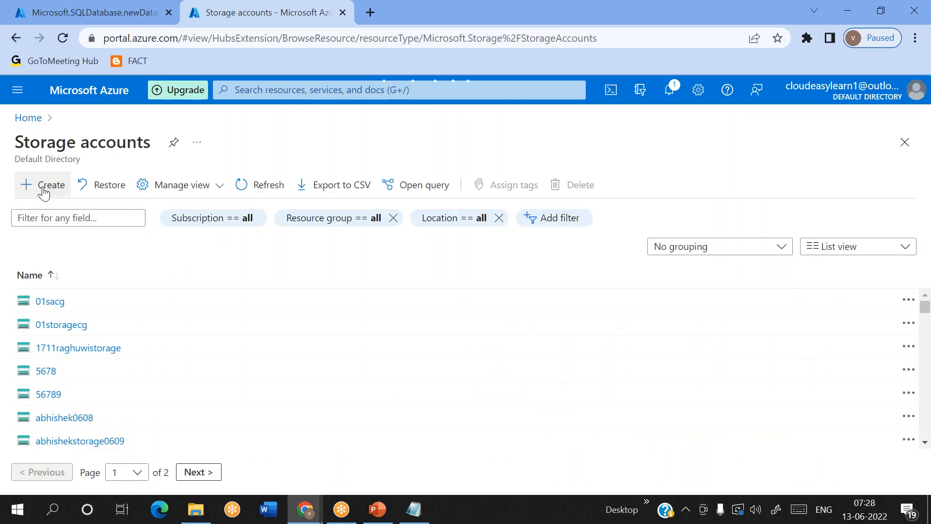
click(43, 189)
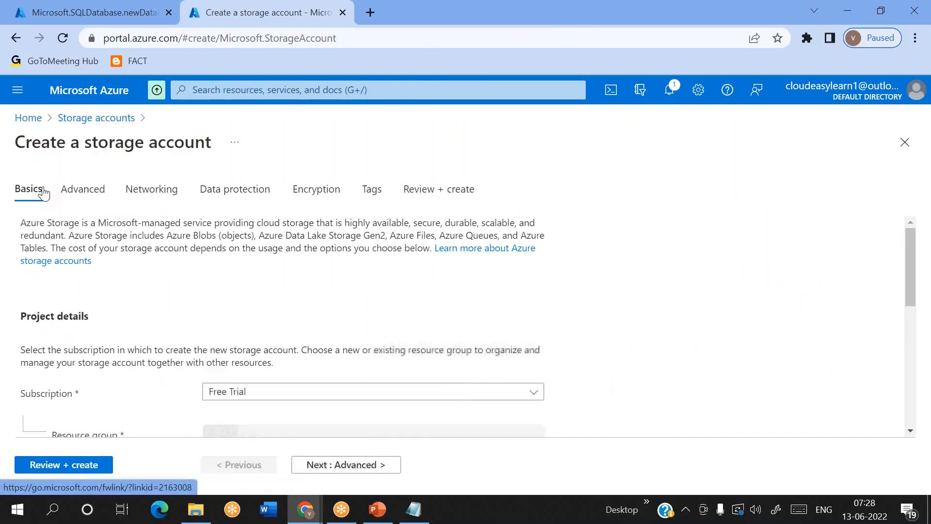
scroll(265, 254, down, 3)
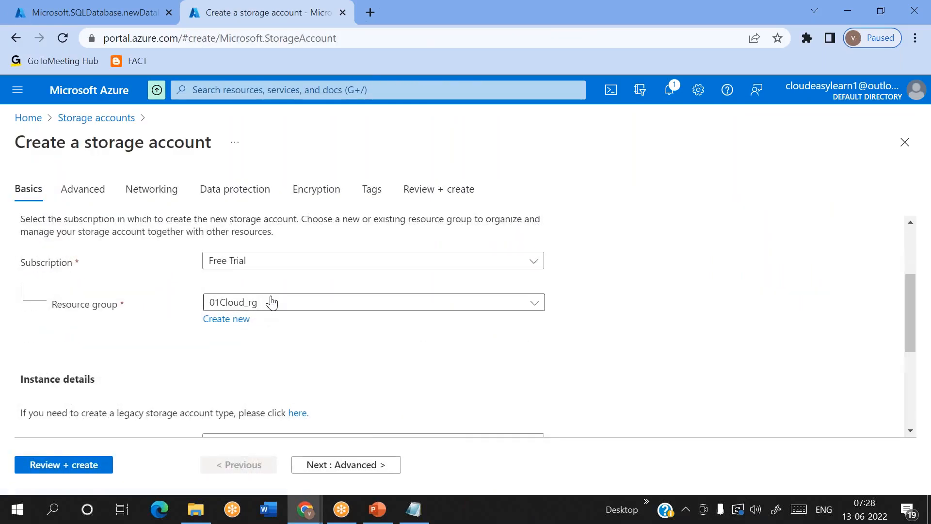
Set the storage account's resource group to cloudpandith-rg6.
click(271, 303)
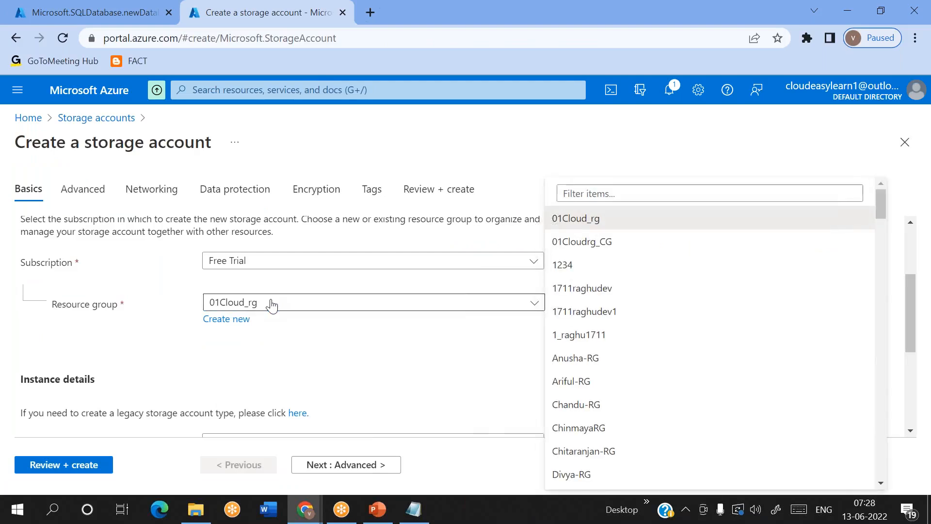
click(582, 184)
text(rg7)
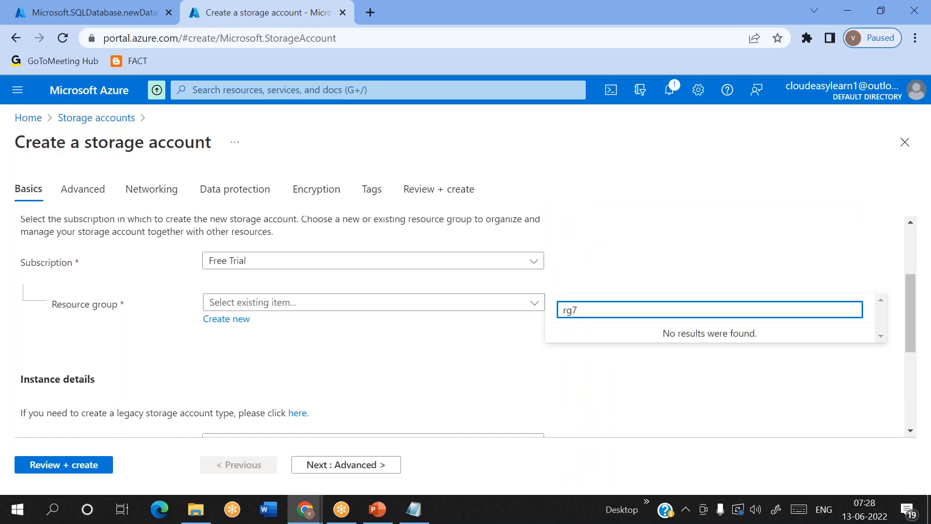
key(BackSpace)
text(6)
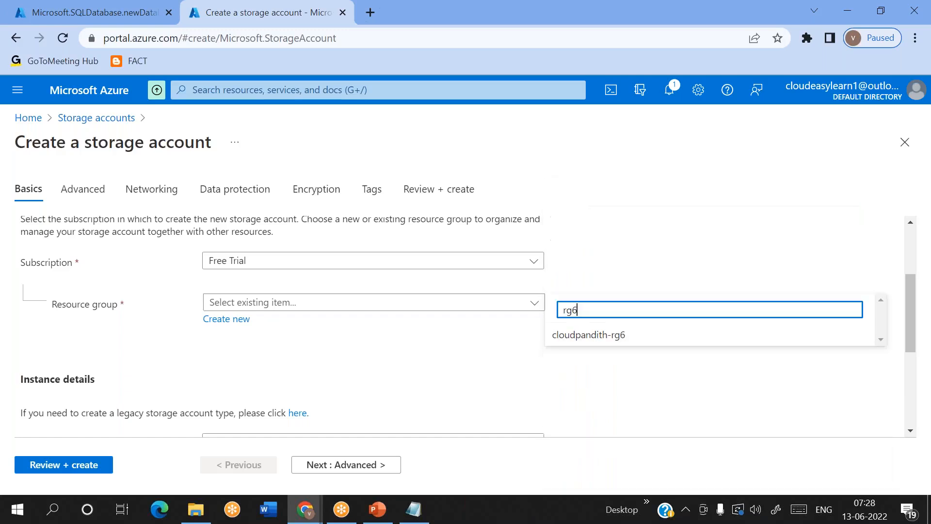
click(600, 343)
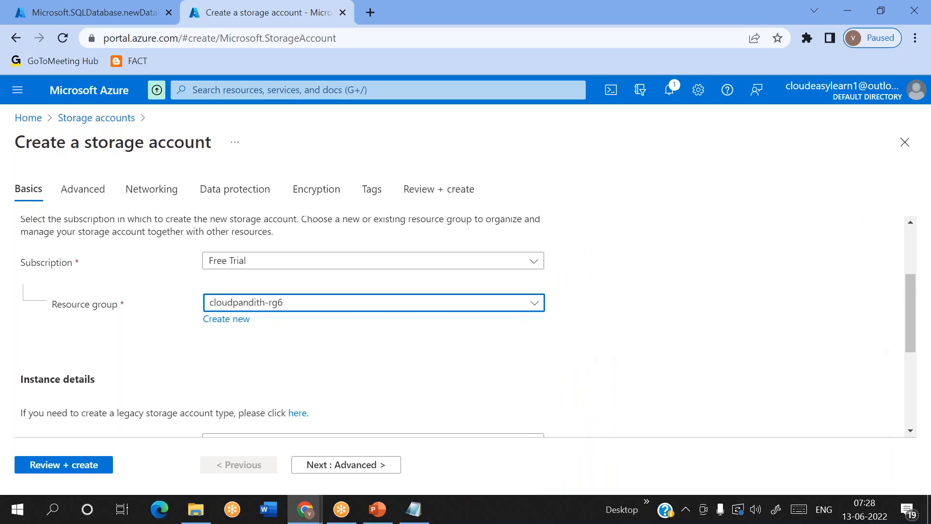
Name the storage account cloudpandith6storage.
scroll(344, 353, down, 2)
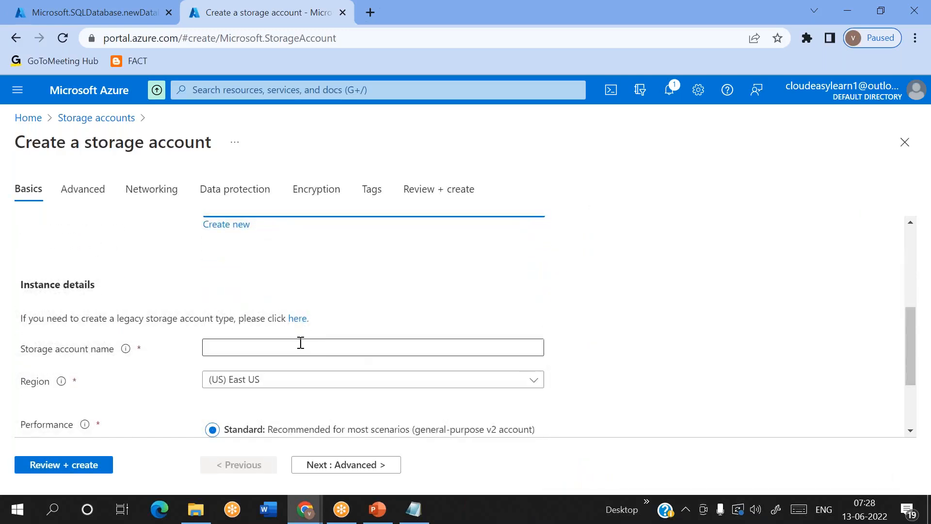
click(300, 343)
text(cloudpandith6st)
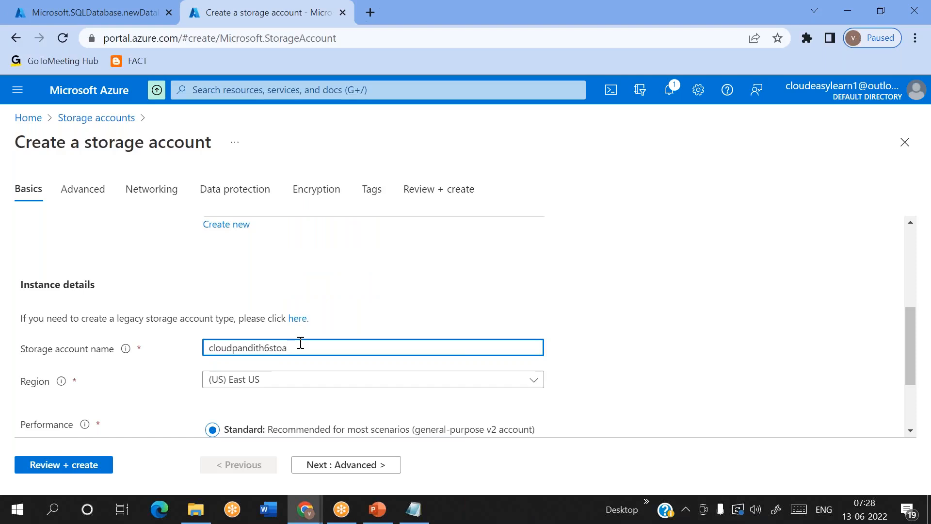
text(orage)
Check the storage account's region, performance and redundancy settings, then validate and submit it for creation.
scroll(301, 344, down, 3)
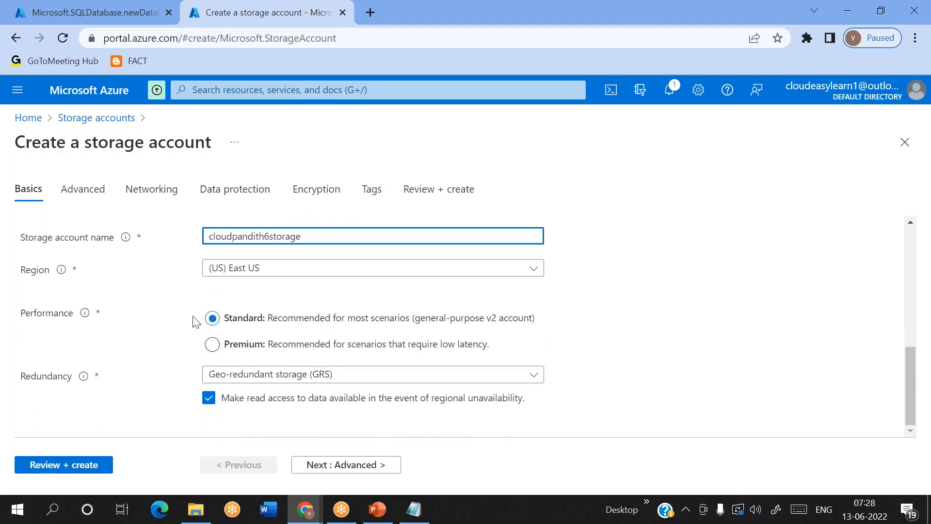
scroll(376, 432, up, 5)
scroll(233, 332, down, 4)
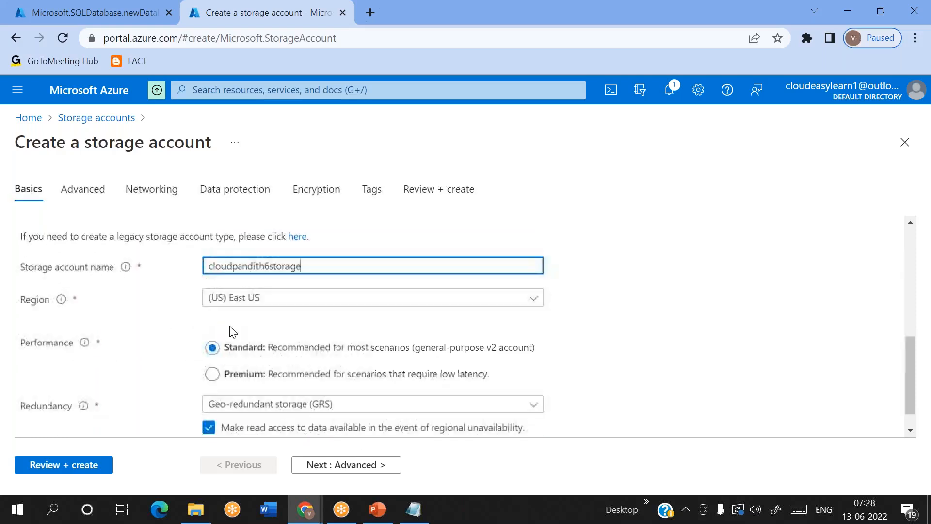
click(78, 467)
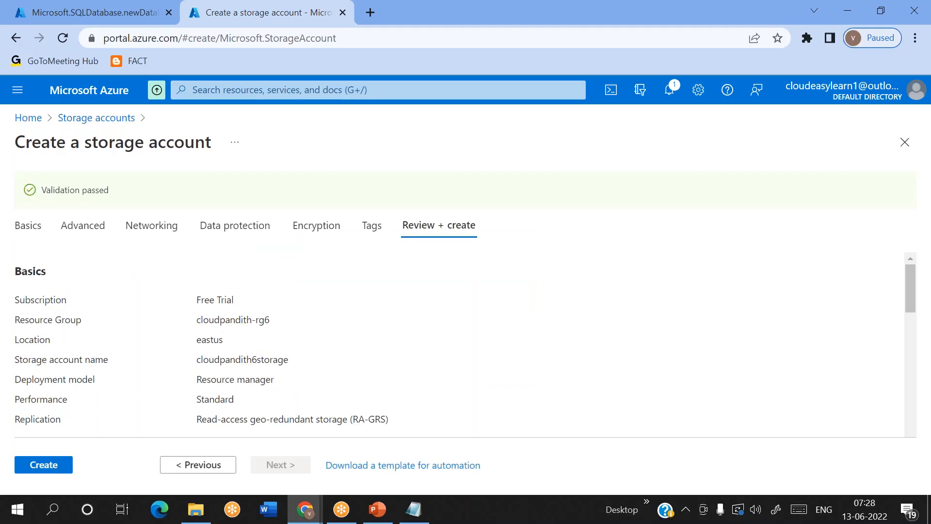
click(63, 469)
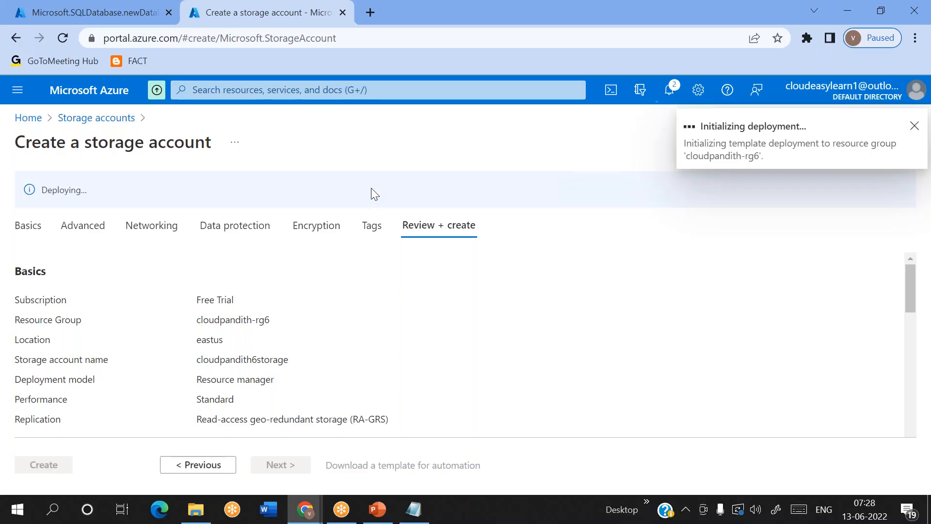
Open the Azure portal at portal.azure.com in a third browser tab and sign in with the existing account.
click(365, 19)
text(portal.azure.com)
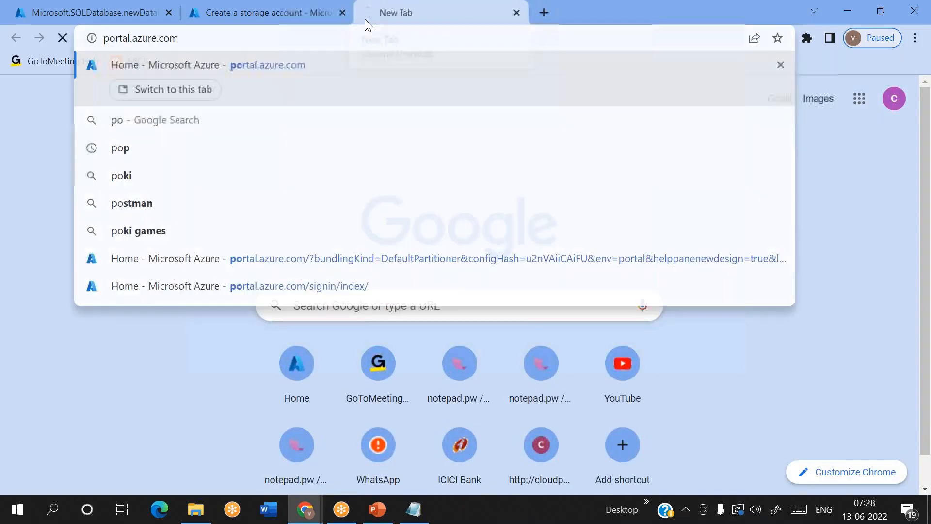
key(Return)
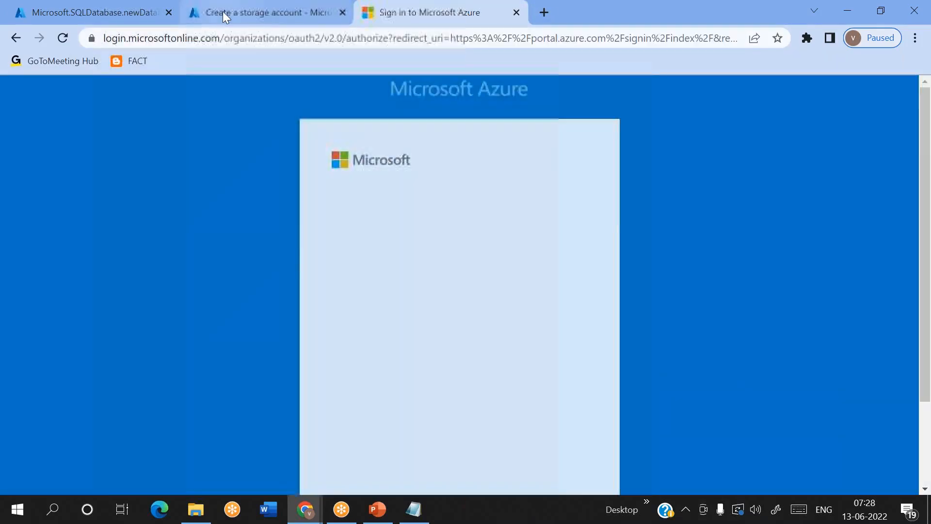
click(451, 254)
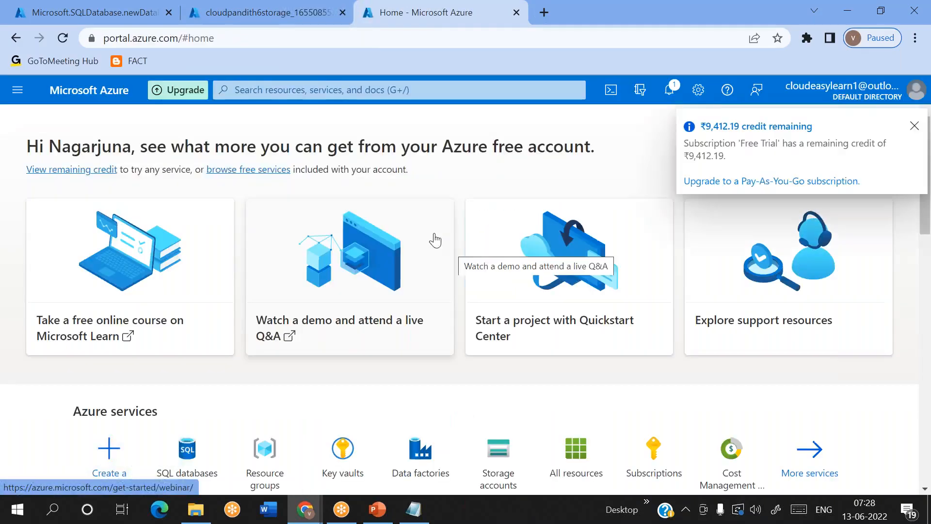
Search the portal for "data fac", open the Data factories service and start creating a data factory.
click(319, 89)
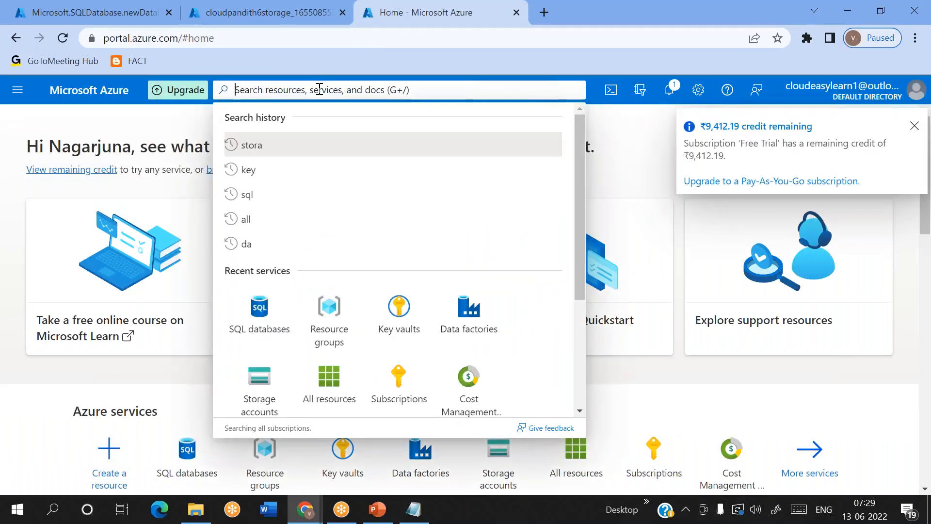
text(data fac)
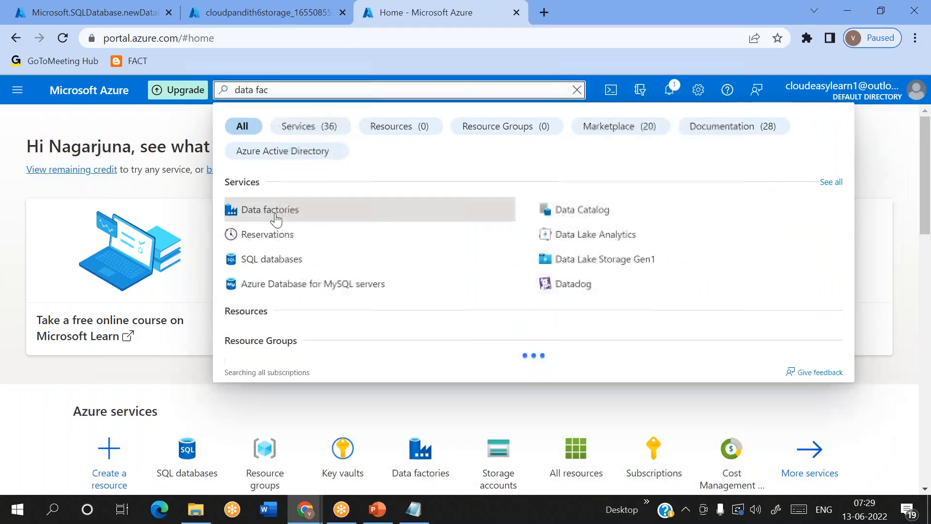
click(274, 215)
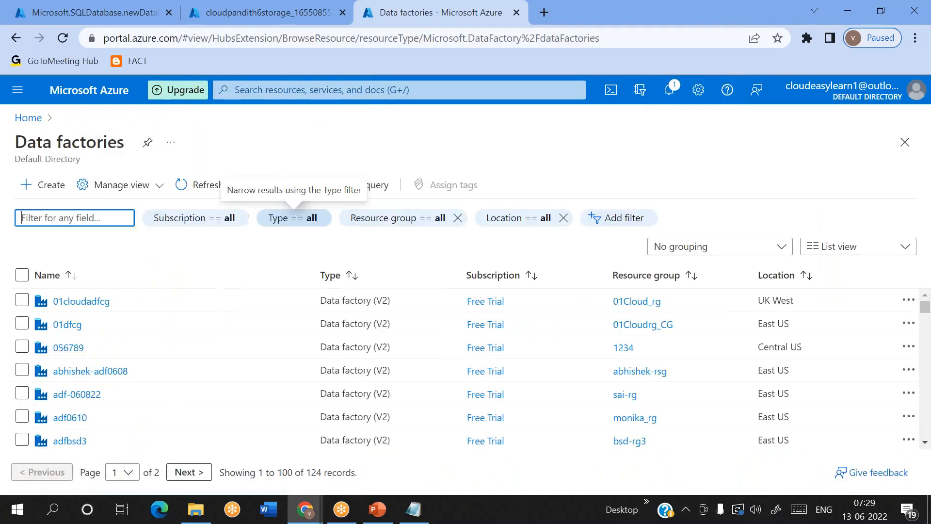
click(51, 185)
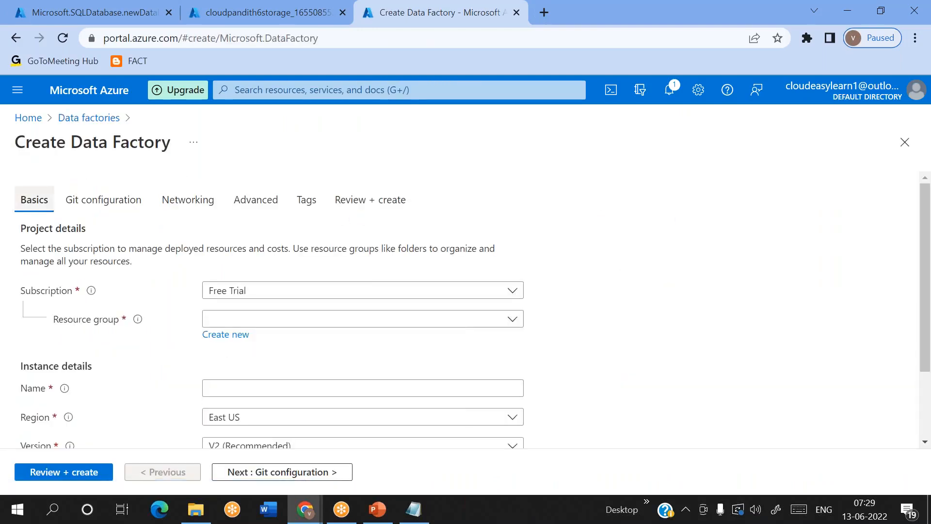
Set the data factory's resource group to cloudpandith-rg6.
click(286, 324)
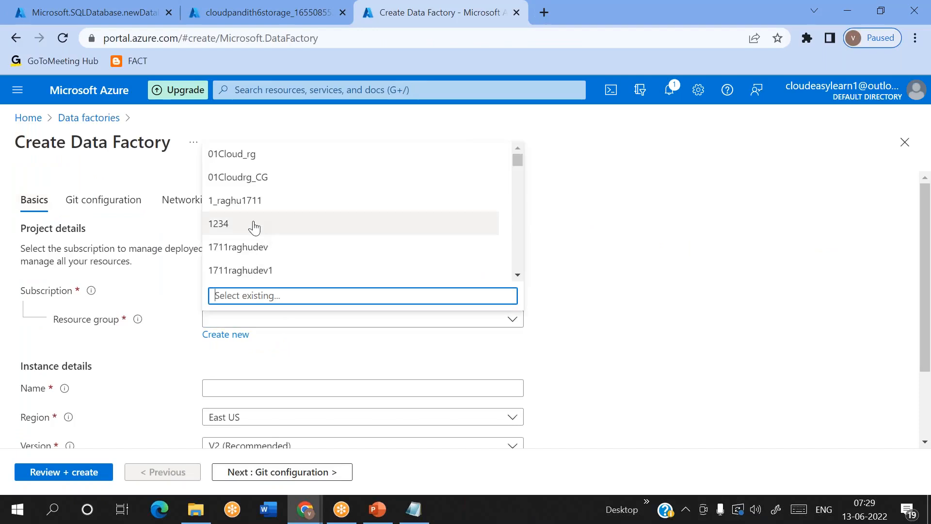
text(rg6)
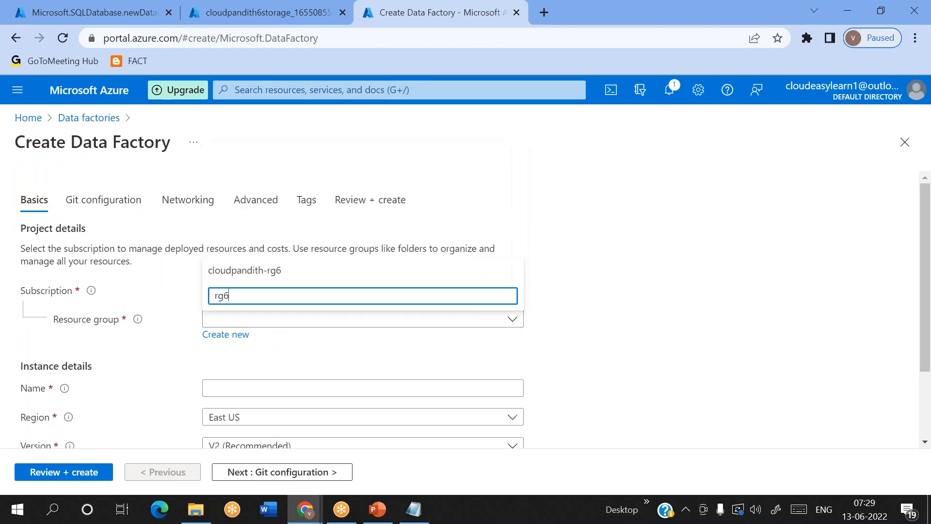
click(243, 279)
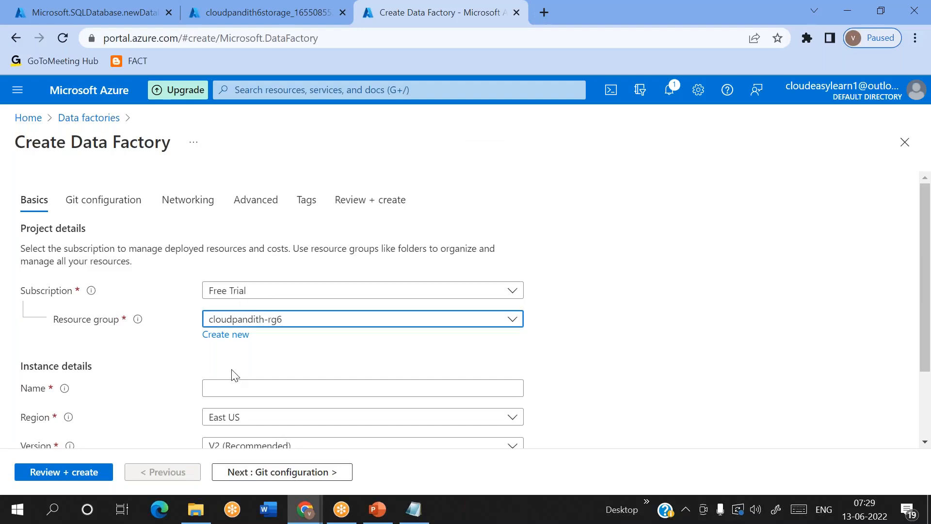
Enter cloudpandith6adf as the data factory's name.
scroll(235, 376, down, 2)
click(268, 316)
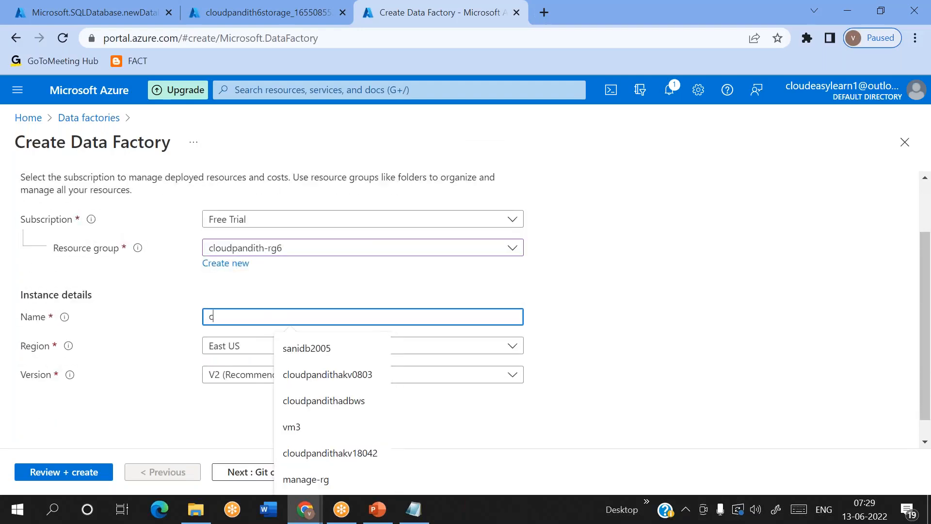
text(cloudpandith)
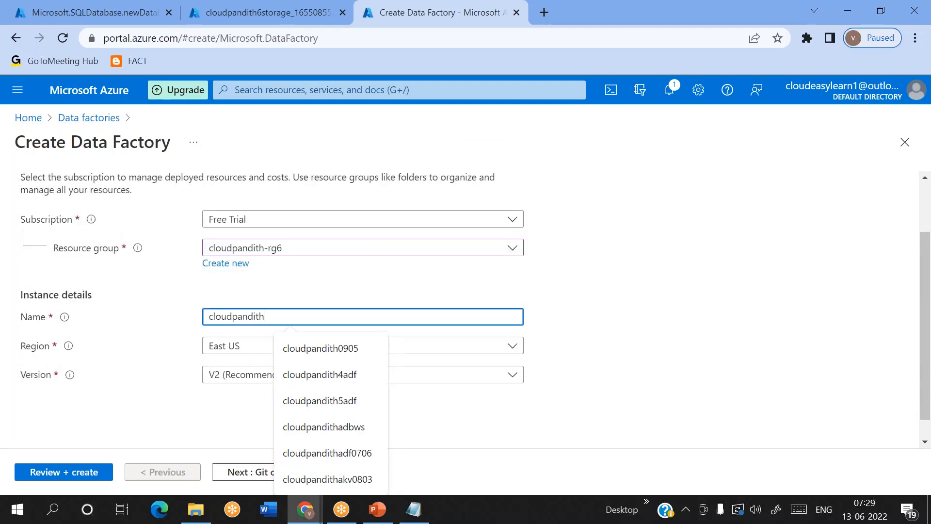
text(-)
key(BackSpace)
text(6adf)
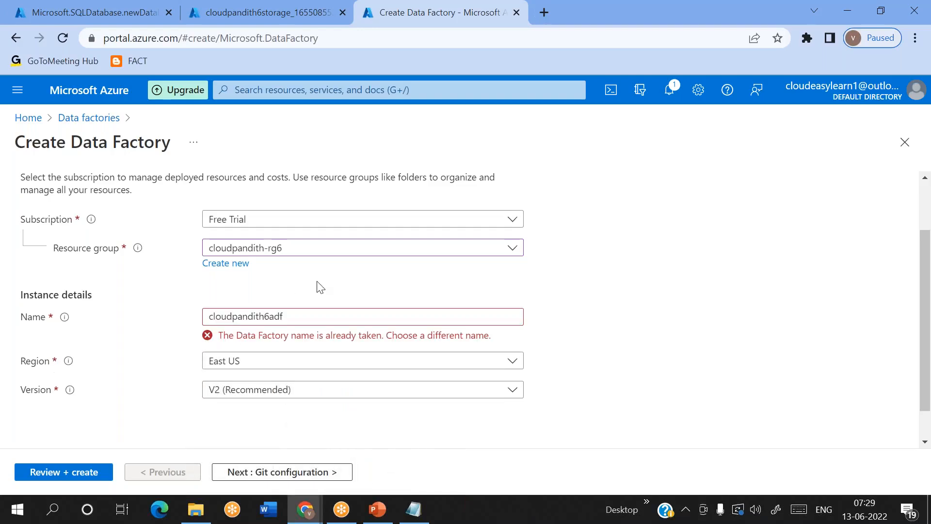
Choose to configure Git later for the data factory, then validate the settings and submit it for creation.
click(291, 471)
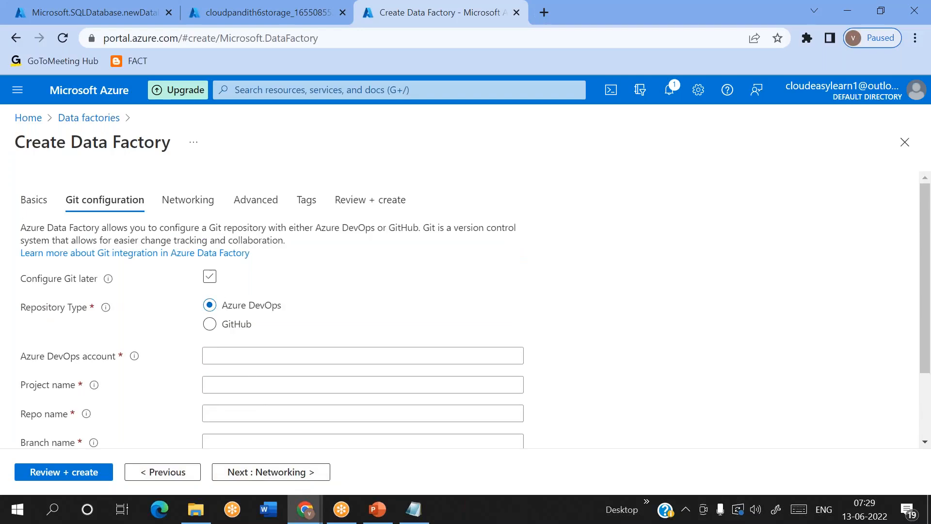
click(210, 277)
click(39, 472)
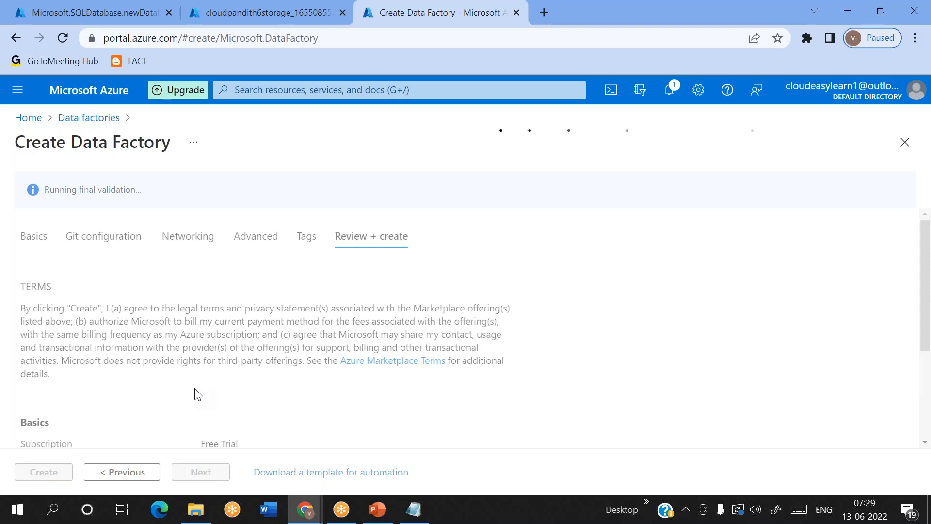
click(43, 472)
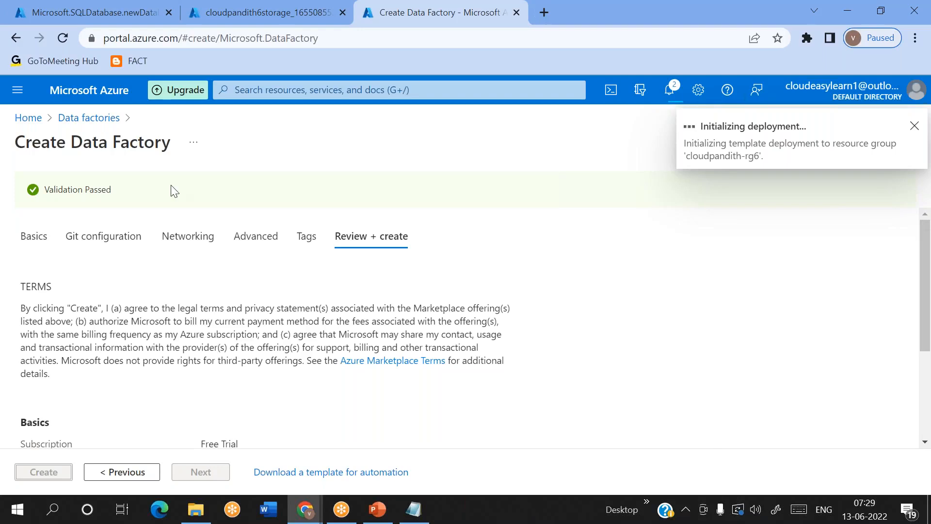
scroll(196, 293, down, 3)
scroll(196, 294, up, 3)
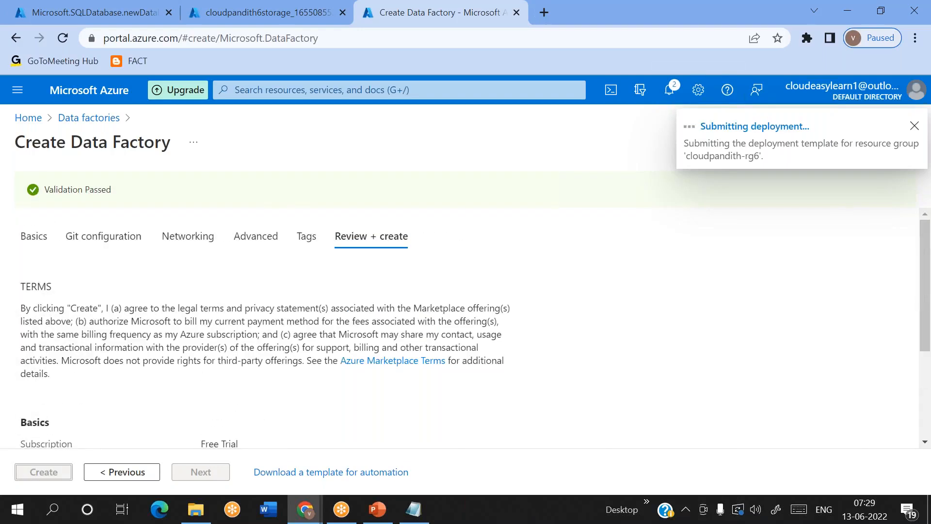
Check the deployment status of the SQL database and the storage account, and return to the data factory's page.
click(97, 12)
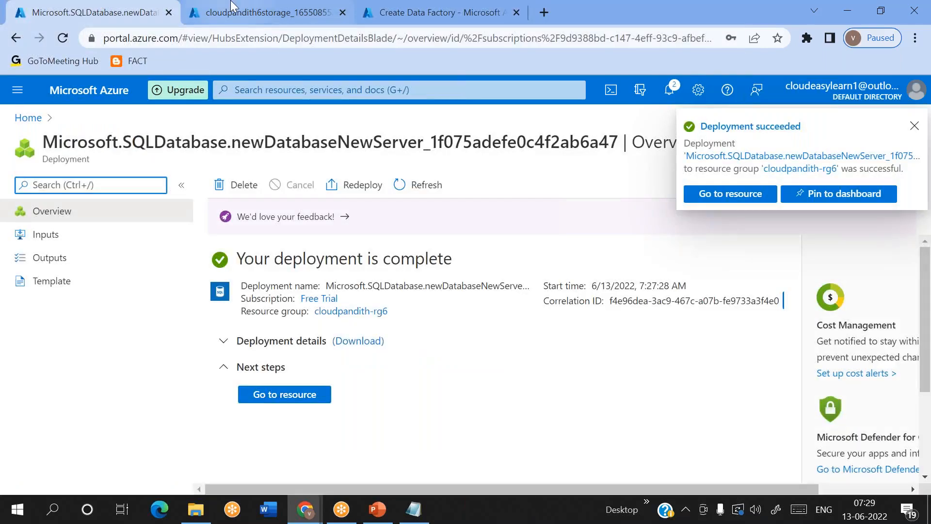
click(245, 12)
click(391, 23)
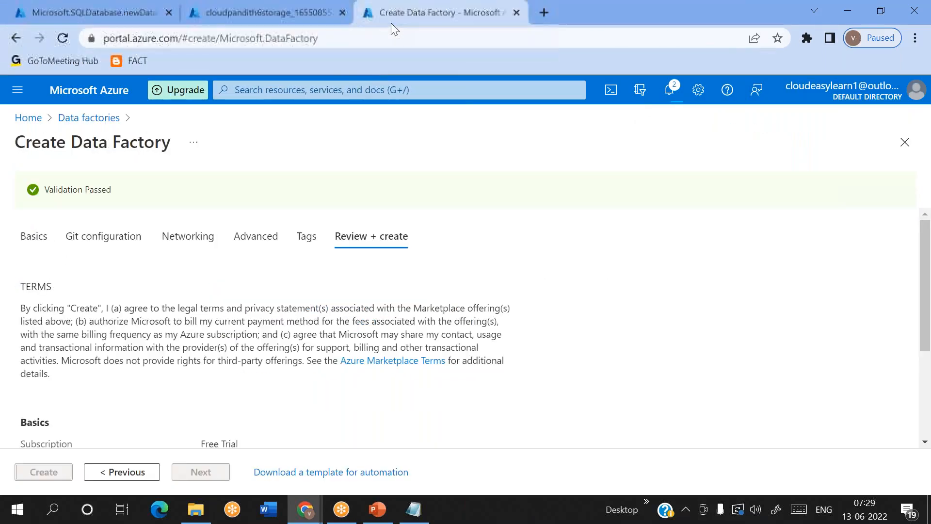
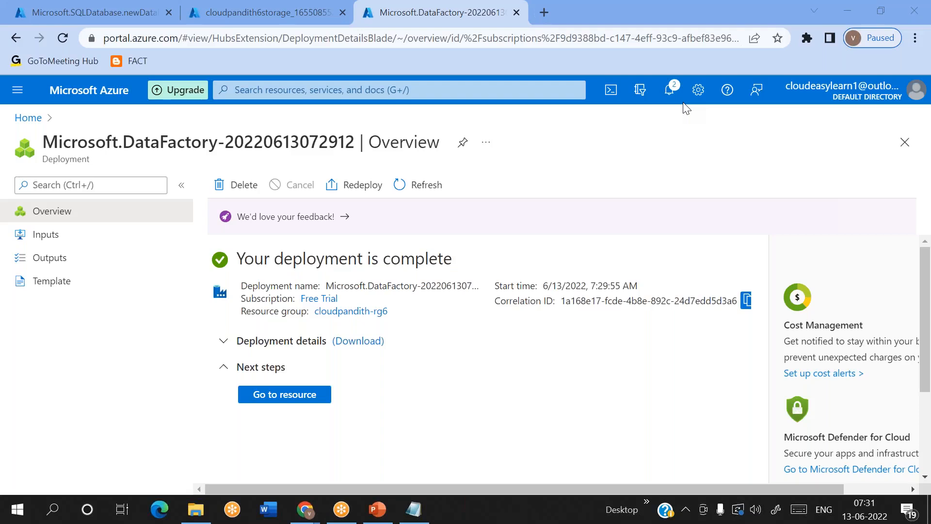
Go from the completed SQL database deployment to the cloudpandith6sqldb resource and show its overview.
drag(322, 343, 62, 6)
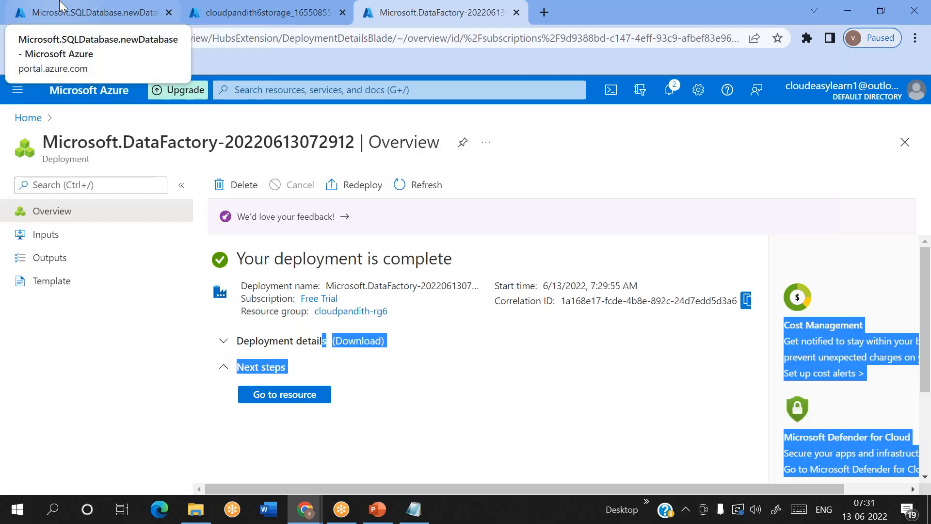
click(62, 6)
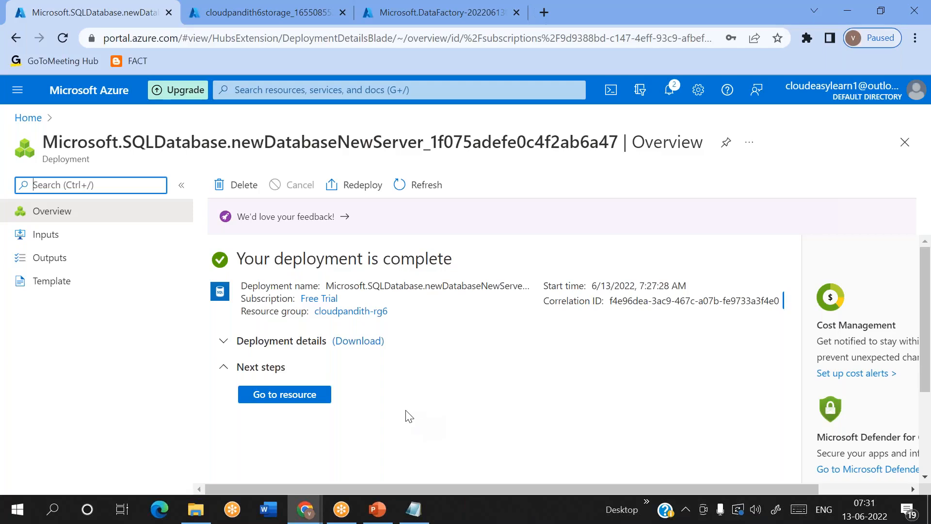
click(308, 394)
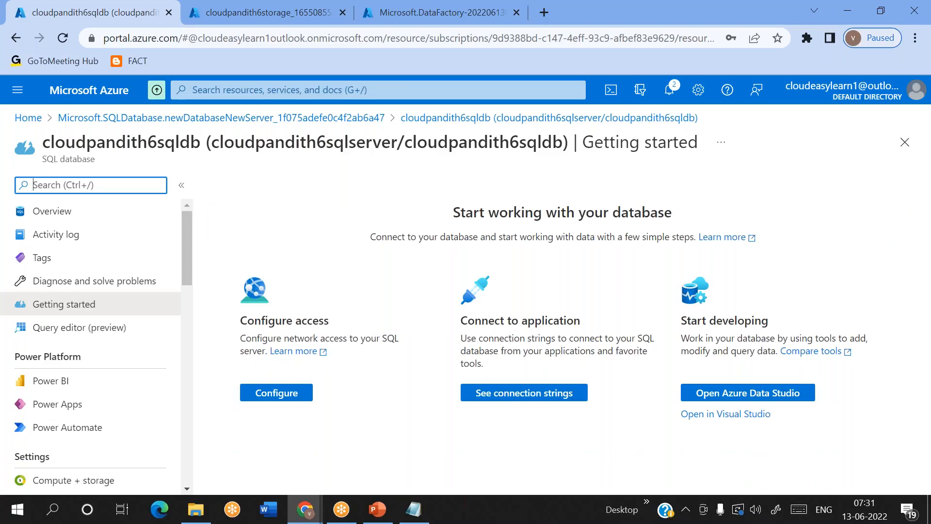
click(73, 219)
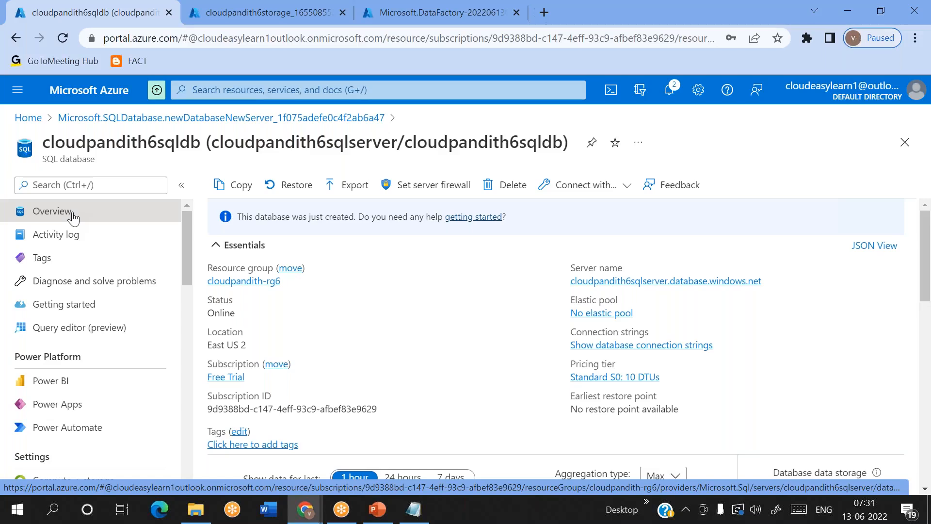
Open the server firewall settings of cloudpandith6sqldb and add a firewall rule for the client's own IPv4 address.
click(425, 190)
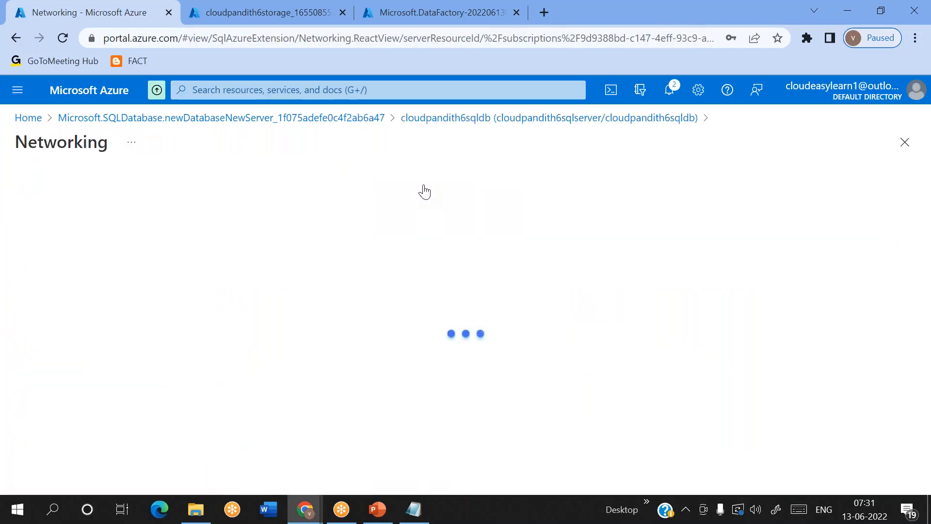
click(463, 119)
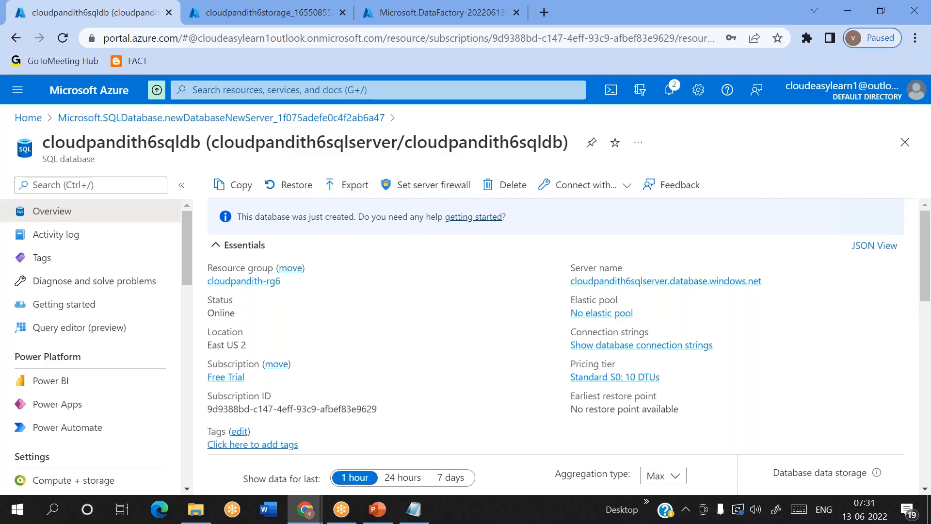
click(431, 195)
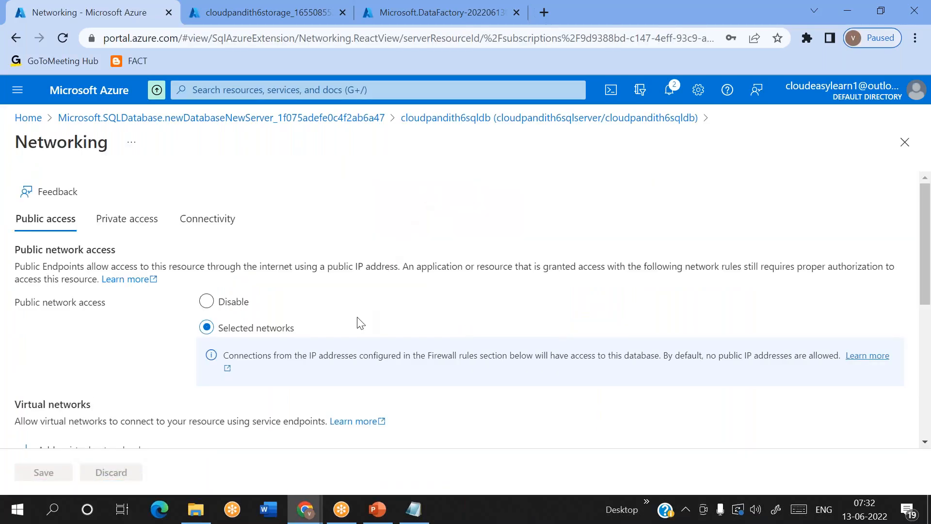
scroll(361, 323, down, 6)
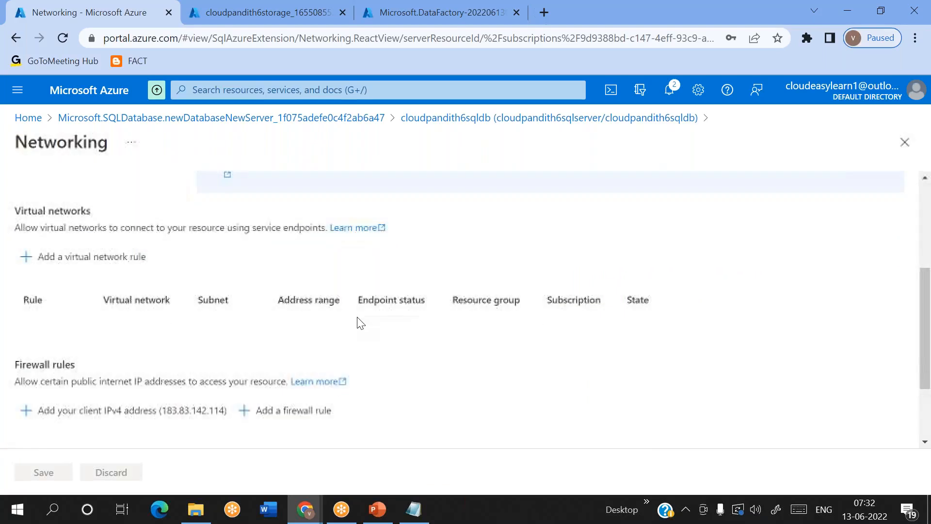
double_click(62, 258)
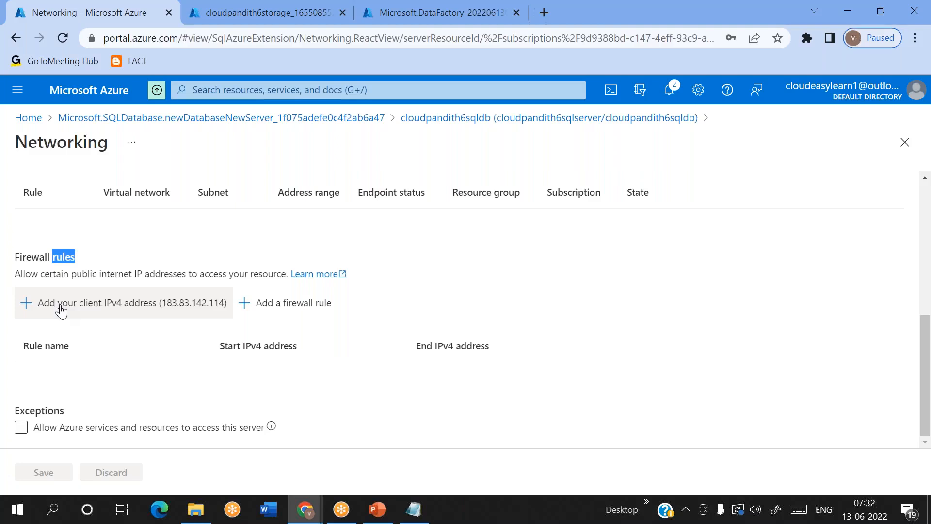
click(99, 308)
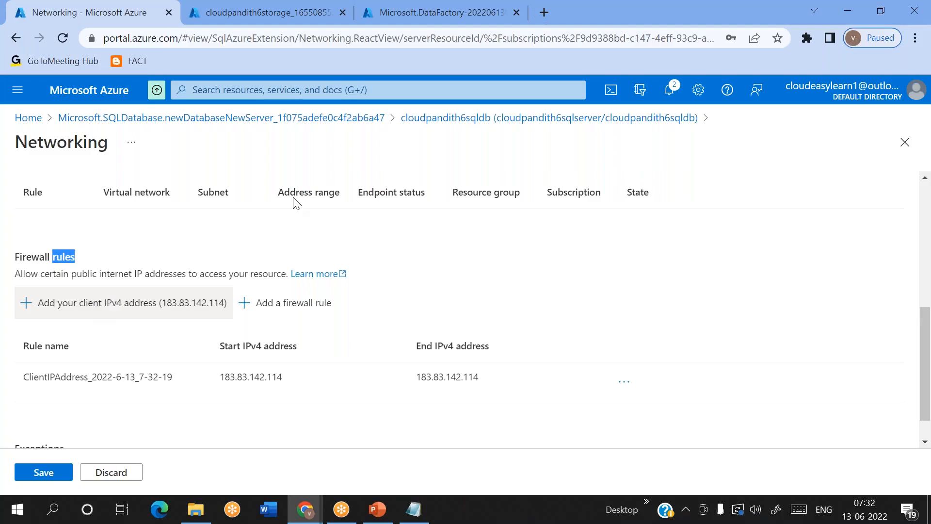
double_click(244, 375)
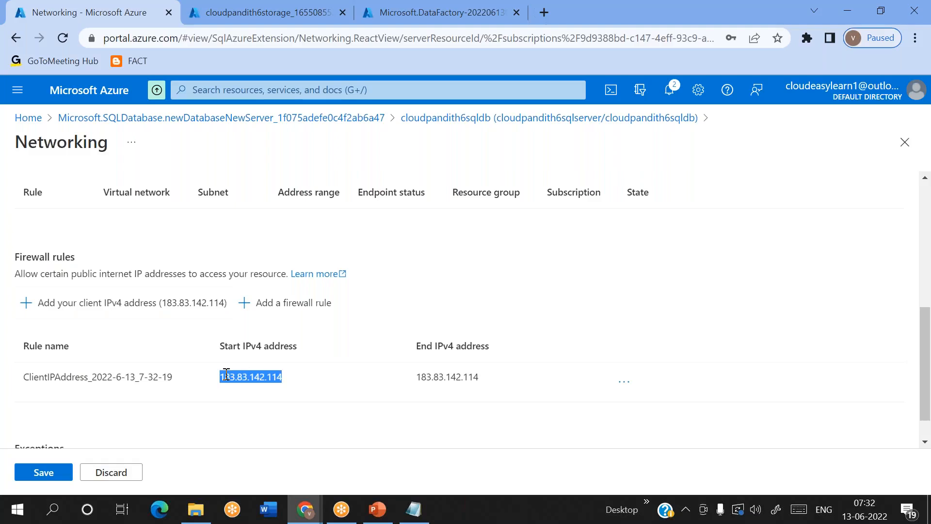
double_click(247, 377)
click(283, 408)
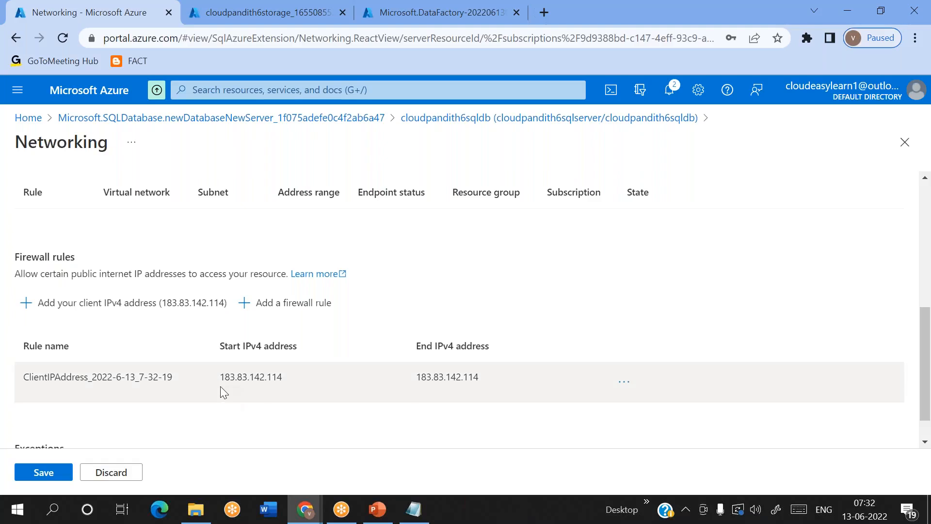
Allow Azure services and resources to access the SQL server, and save the networking settings.
scroll(221, 388, down, 2)
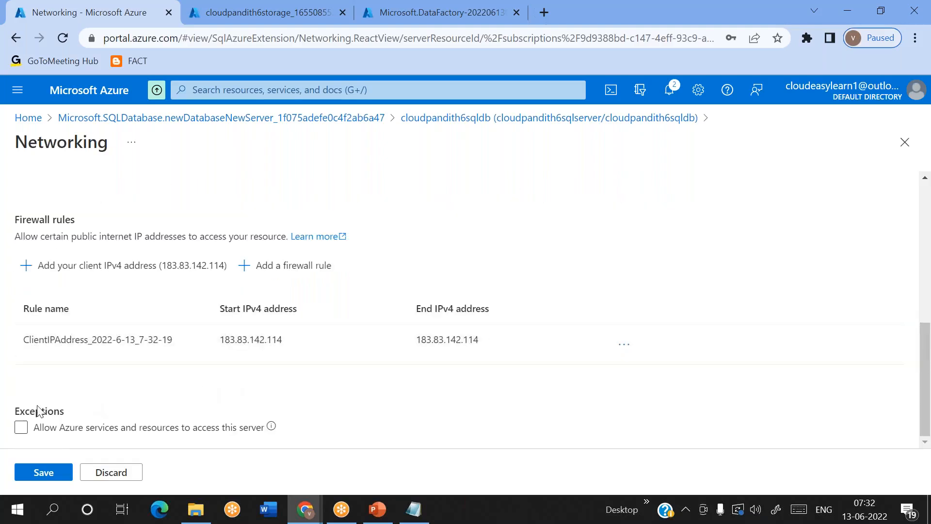
click(20, 427)
click(21, 429)
click(52, 478)
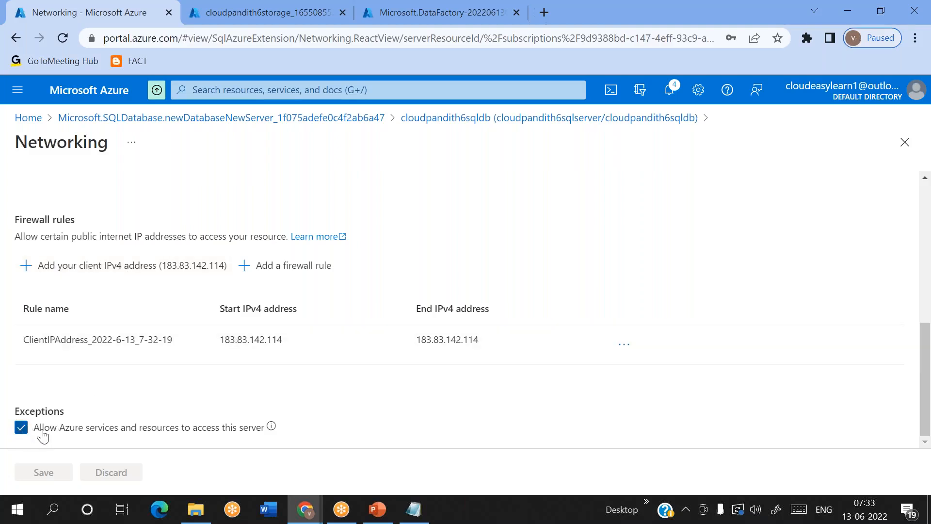
click(105, 429)
click(105, 429)
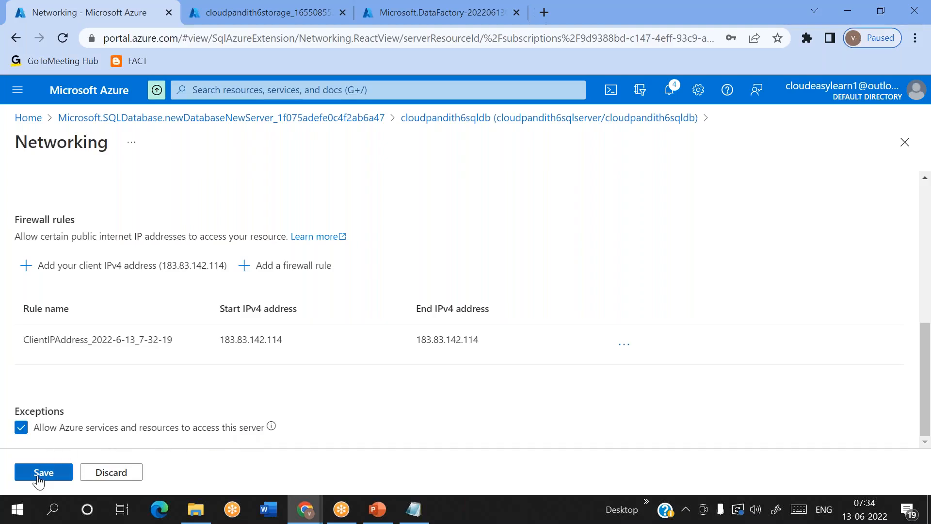
click(39, 475)
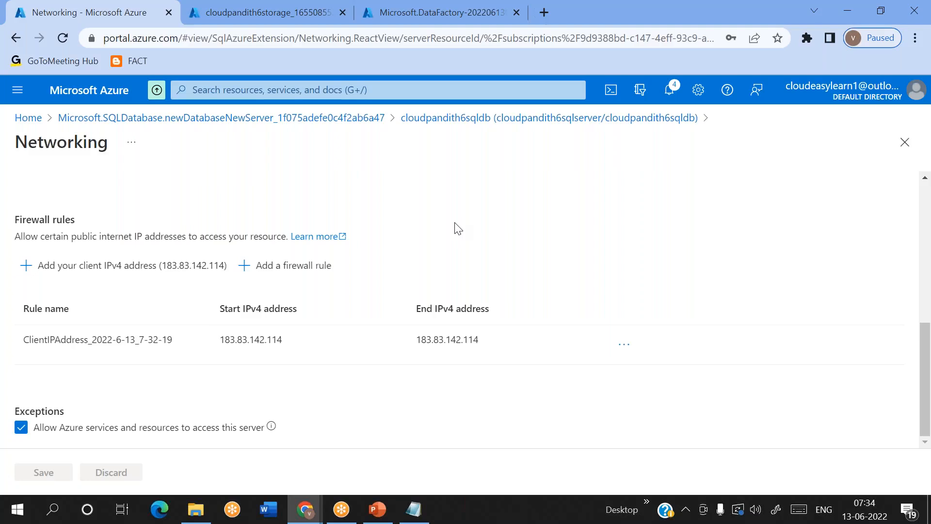
Check the portal notifications for the server firewall rules update, then close them.
click(678, 60)
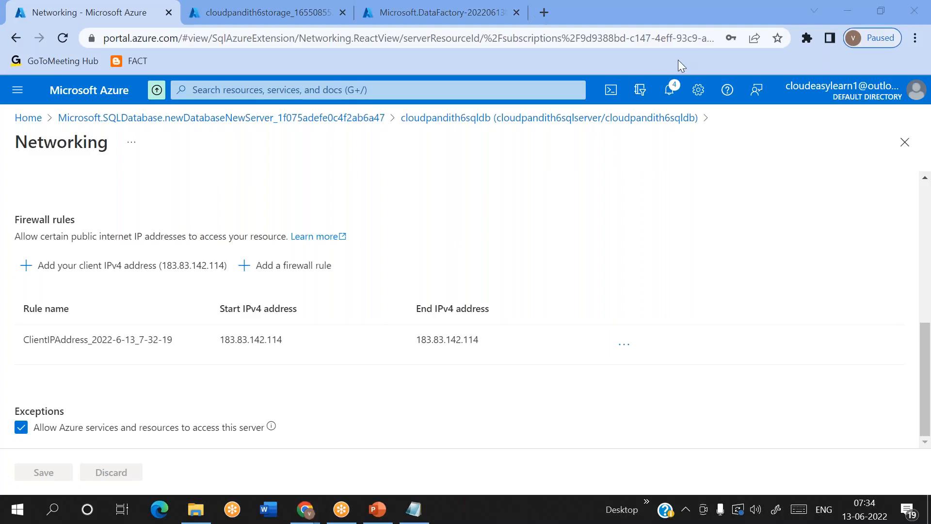
click(669, 90)
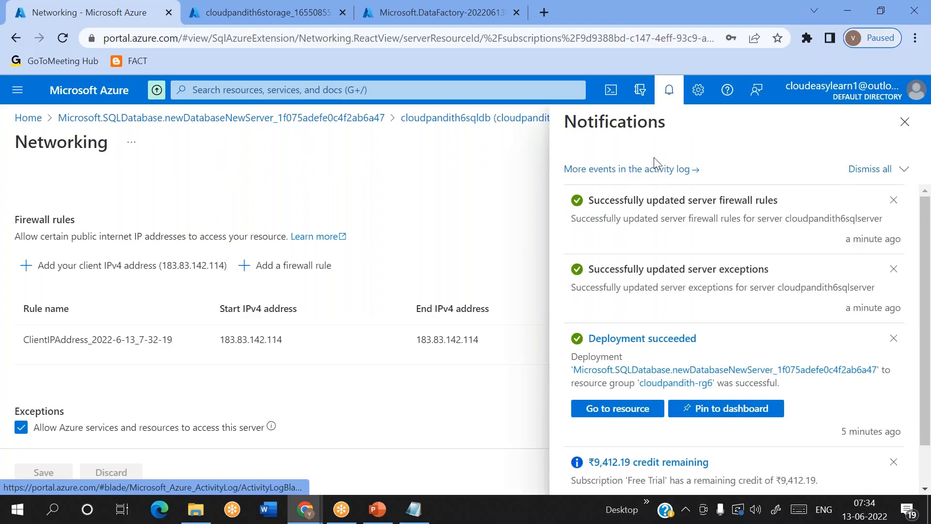
triple_click(694, 204)
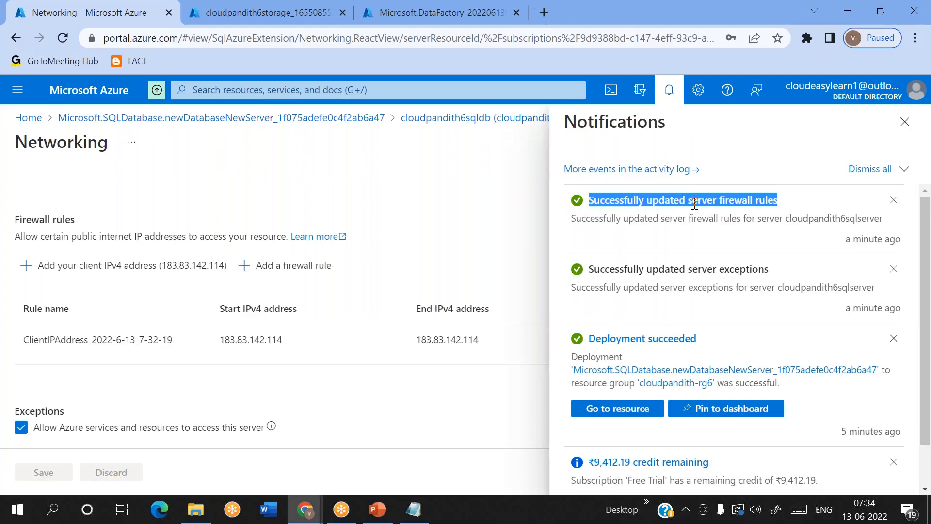
click(905, 122)
Return to the cloudpandith6sqldb database and open its query editor at the SQL server authentication login.
click(594, 118)
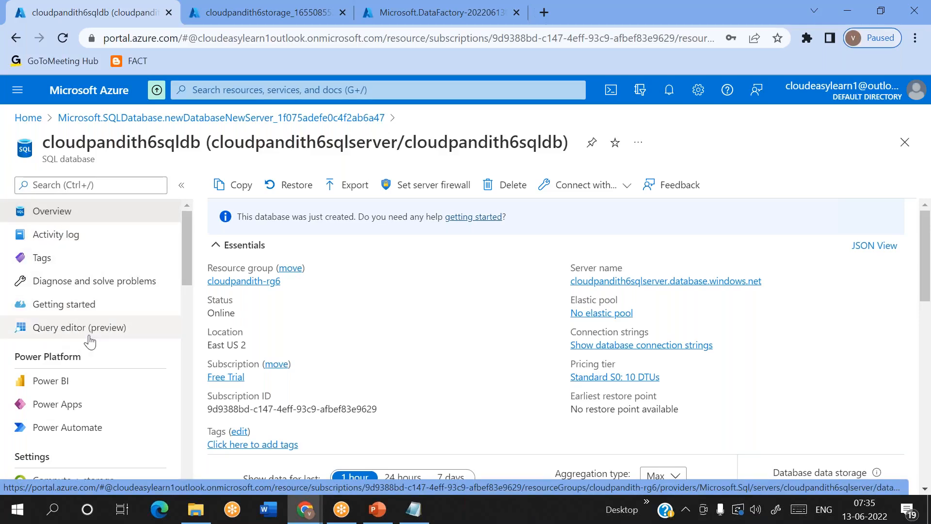
click(58, 333)
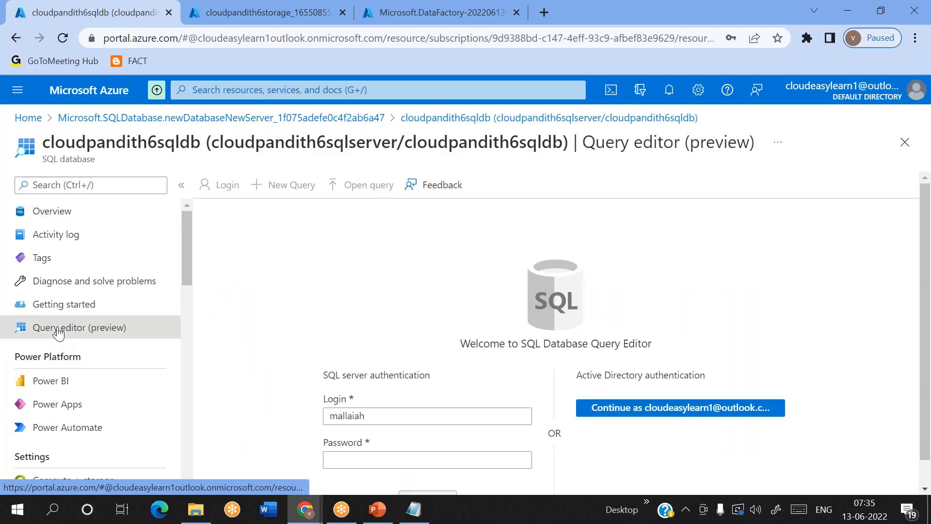
scroll(266, 388, down, 1)
click(340, 433)
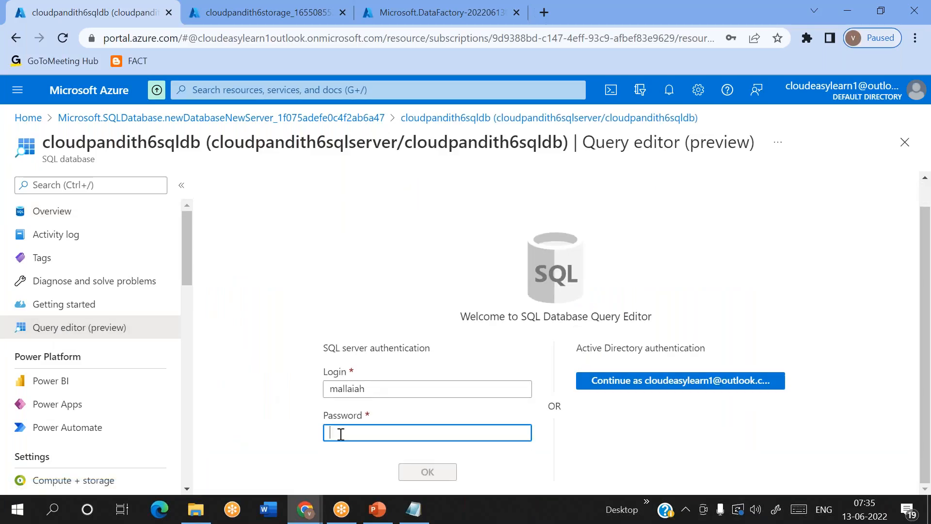
Copy the SQL server password from the Notepad notes, paste it into the query editor's password field and log in.
click(404, 510)
double_click(85, 429)
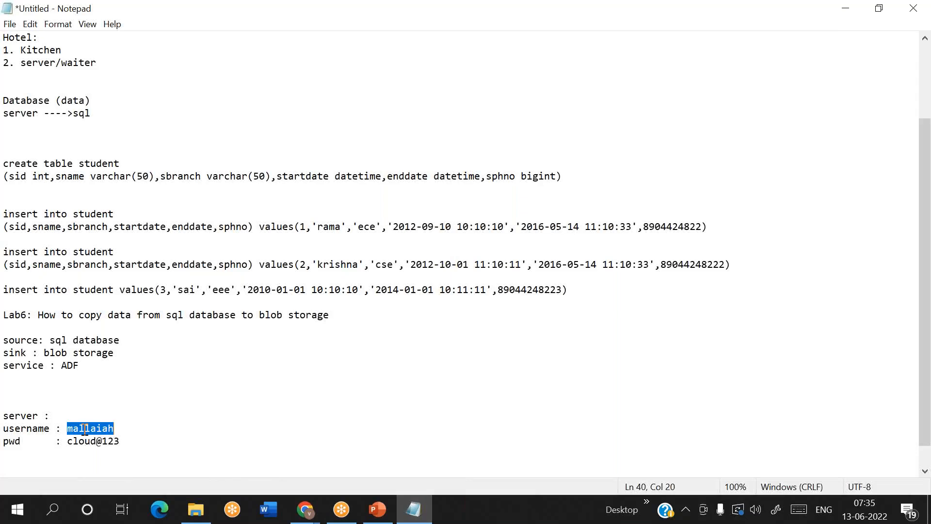
drag(71, 440, 121, 439)
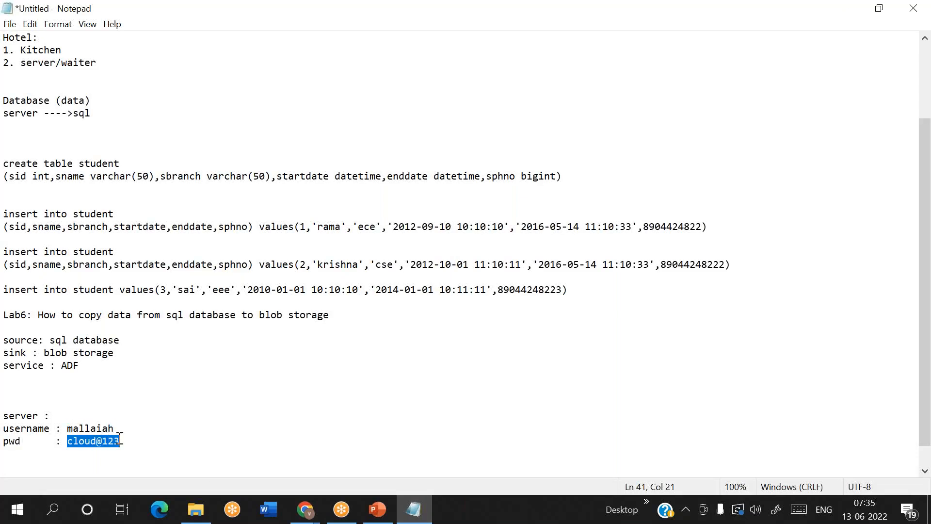
key(ctrl+c)
key(alt+Tab)
click(405, 426)
key(ctrl+v)
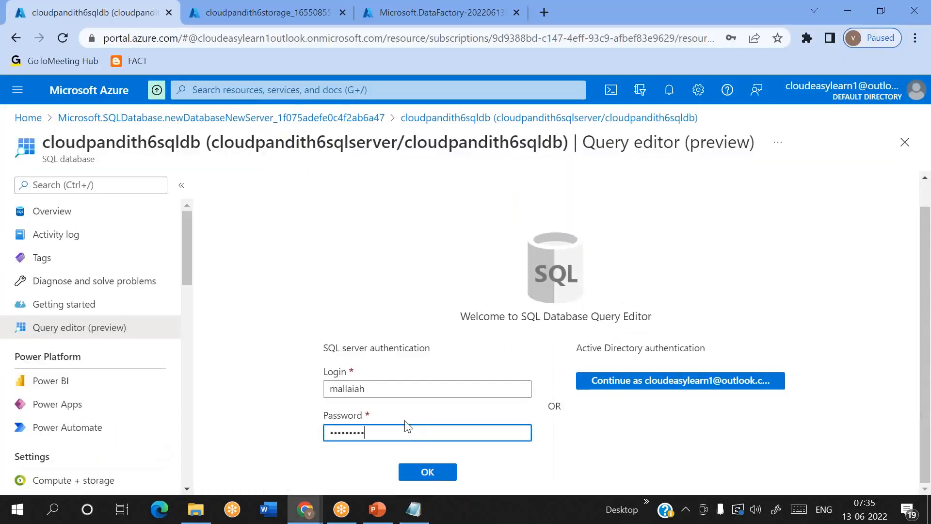
click(421, 469)
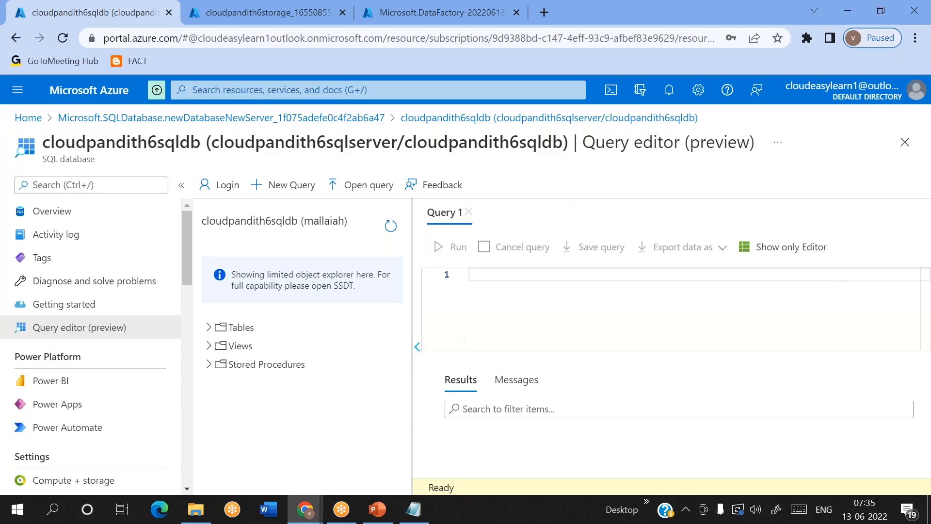
Refresh the database's object list and expand the Tables folder to check for existing tables.
click(210, 327)
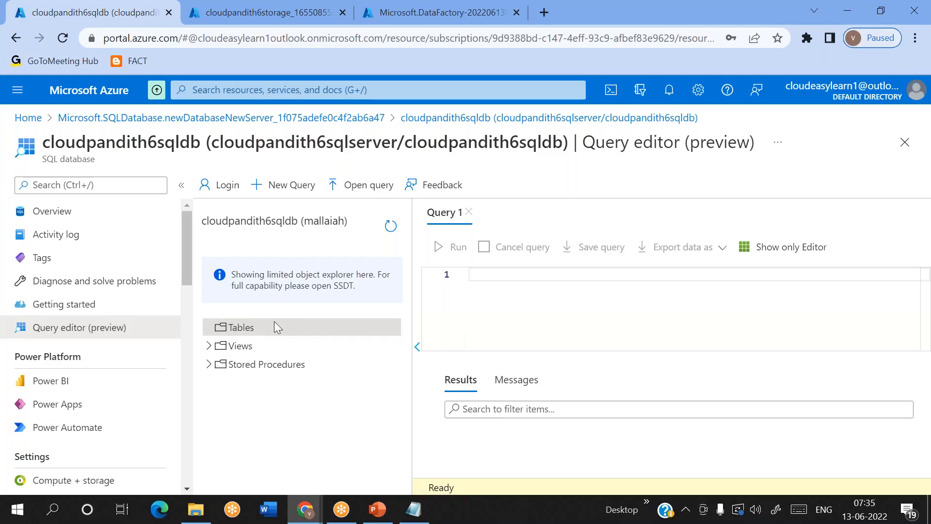
click(392, 231)
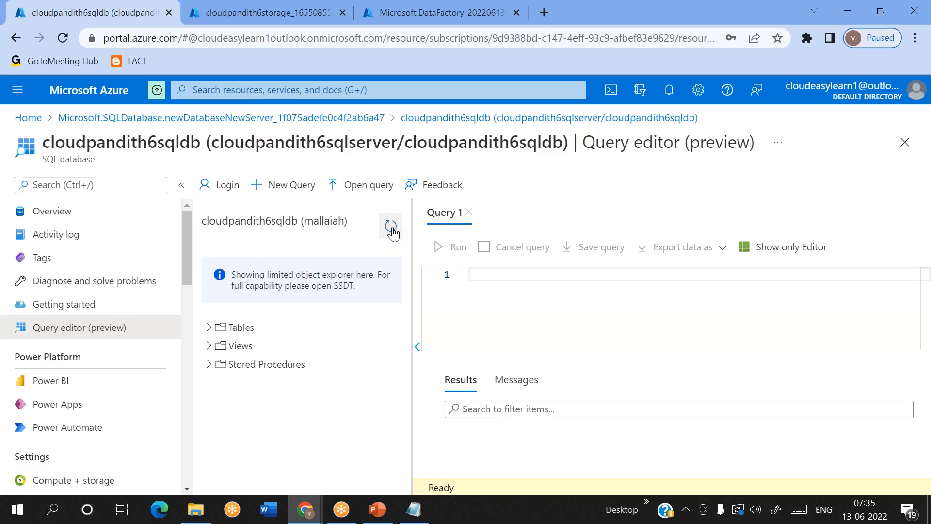
click(209, 330)
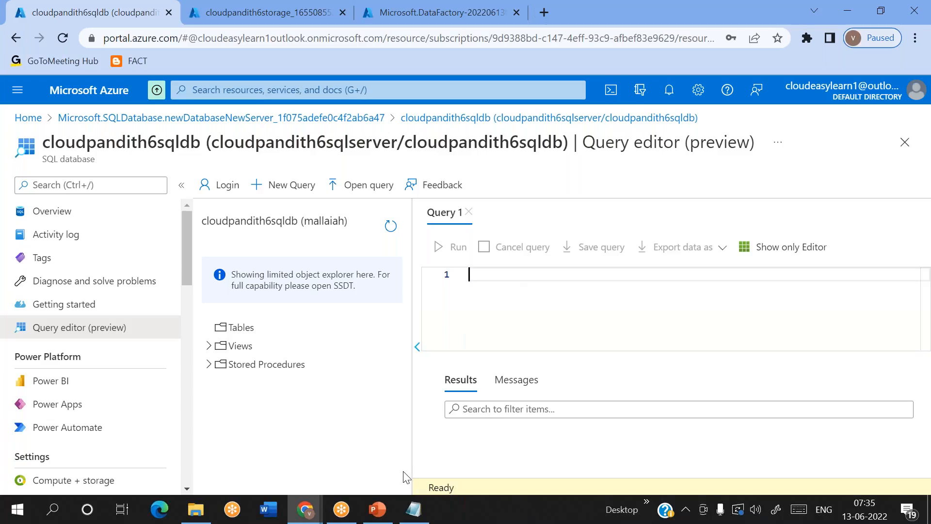
Copy the create table student statement with columns sid, sname, sbranch, startdate, enddate and sphno from Notepad into Query 1 and run it.
click(414, 509)
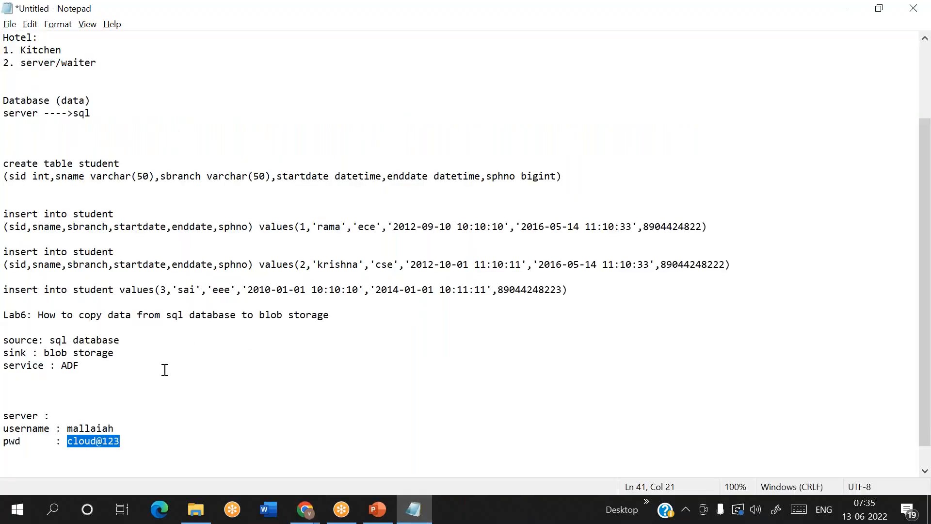
drag(566, 176, 9, 168)
key(ctrl+c)
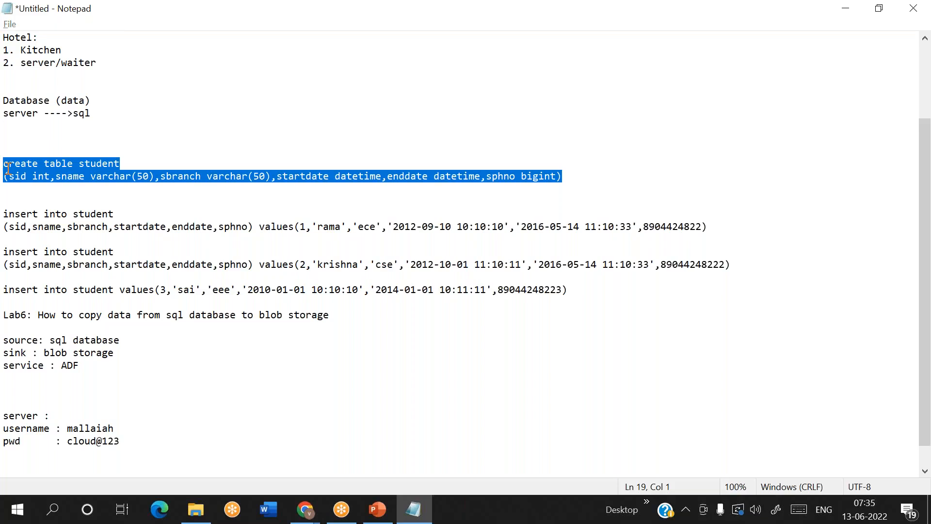
key(alt+Tab)
key(ctrl+v)
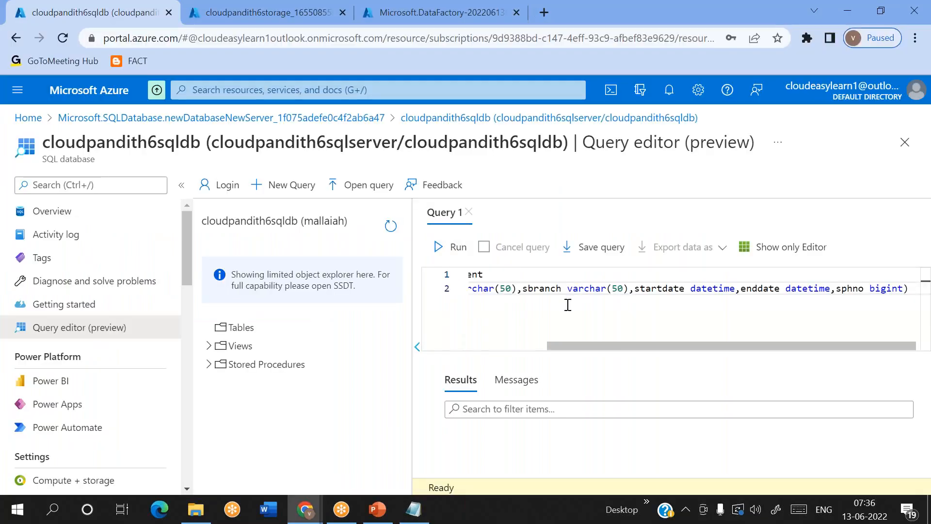
drag(562, 340, 470, 346)
click(624, 287)
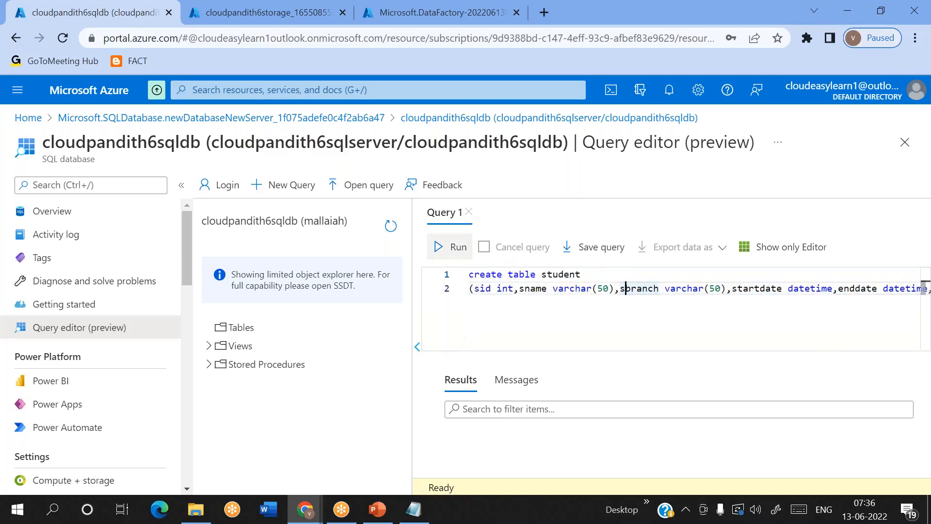
click(450, 247)
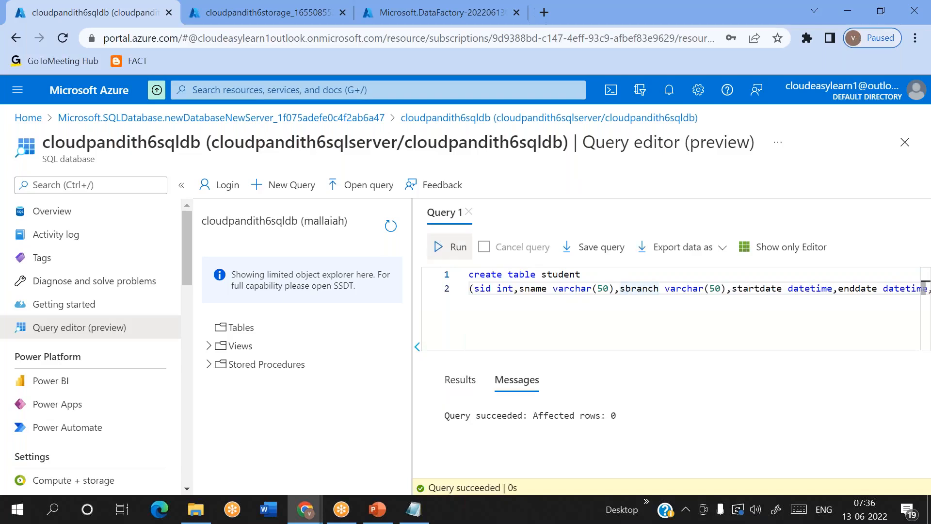
double_click(565, 416)
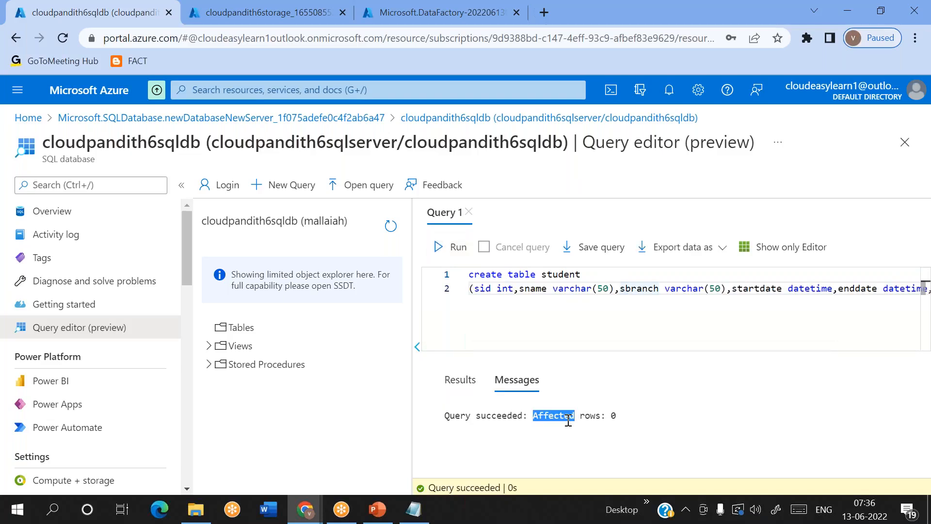
Refresh the database's object list and expand Tables and dbo.student to check the new table's columns.
triple_click(486, 416)
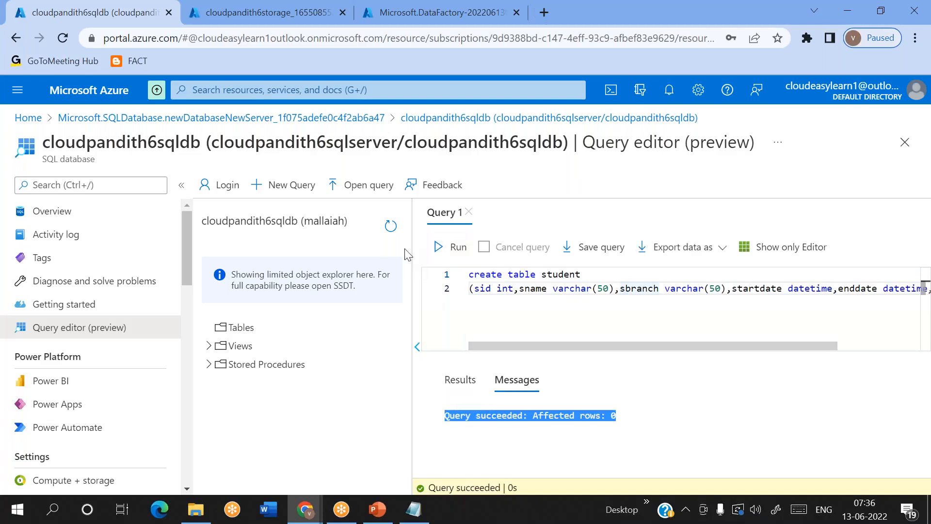
click(392, 231)
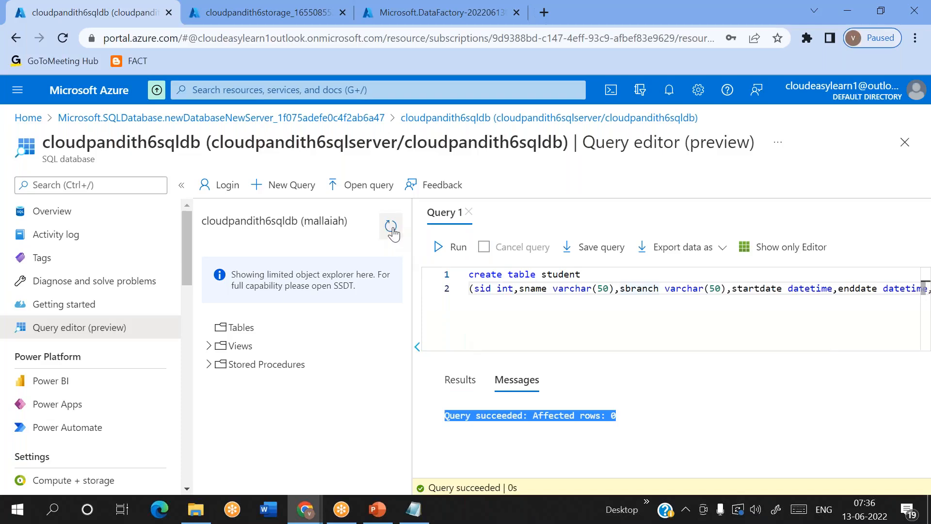
click(210, 328)
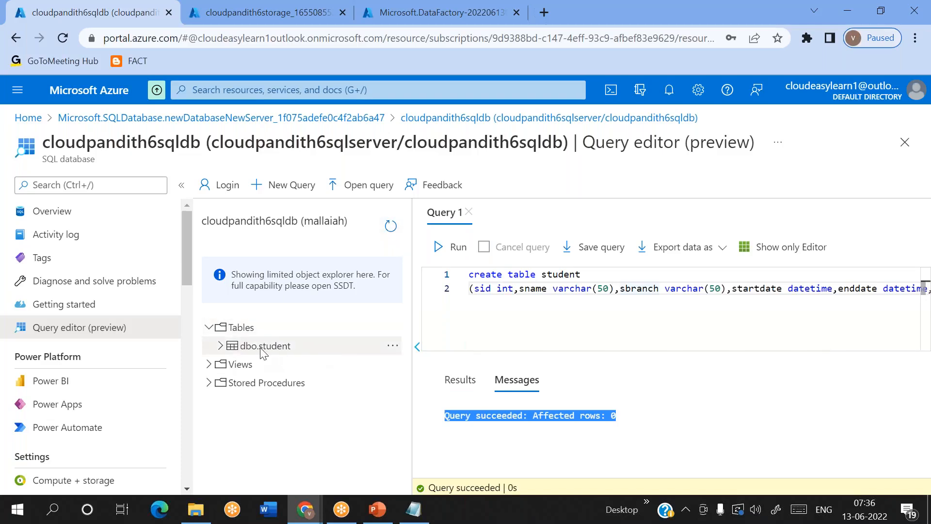
click(221, 347)
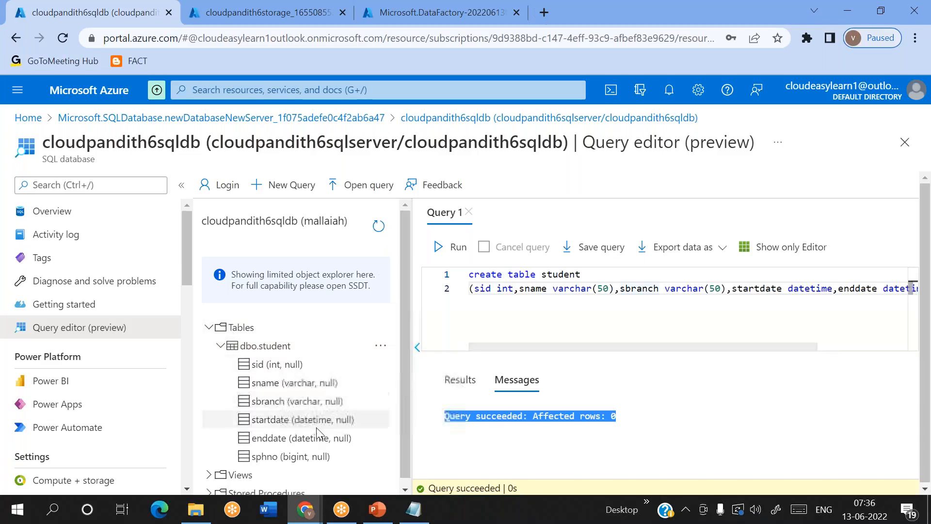
Replace the create table statement in Query 1 with select * from student.
click(592, 288)
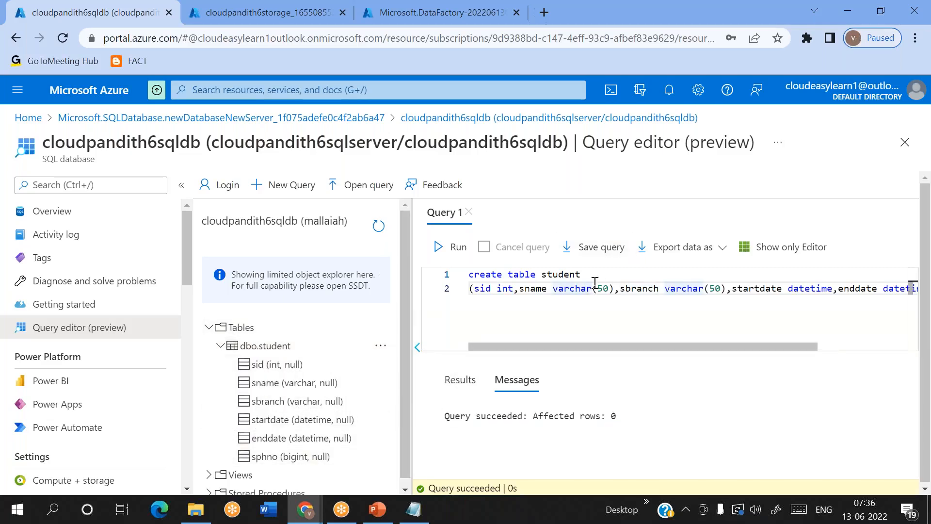
key(ctrl+a)
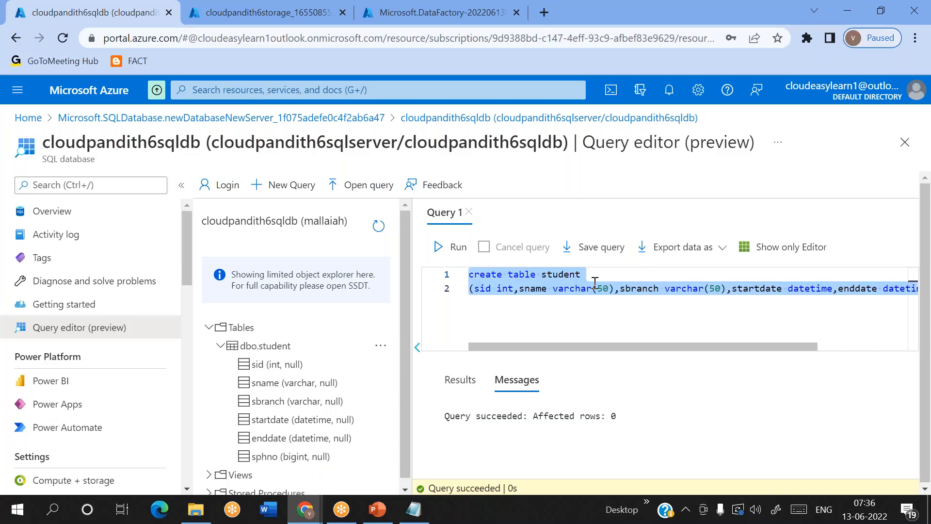
key(BackSpace)
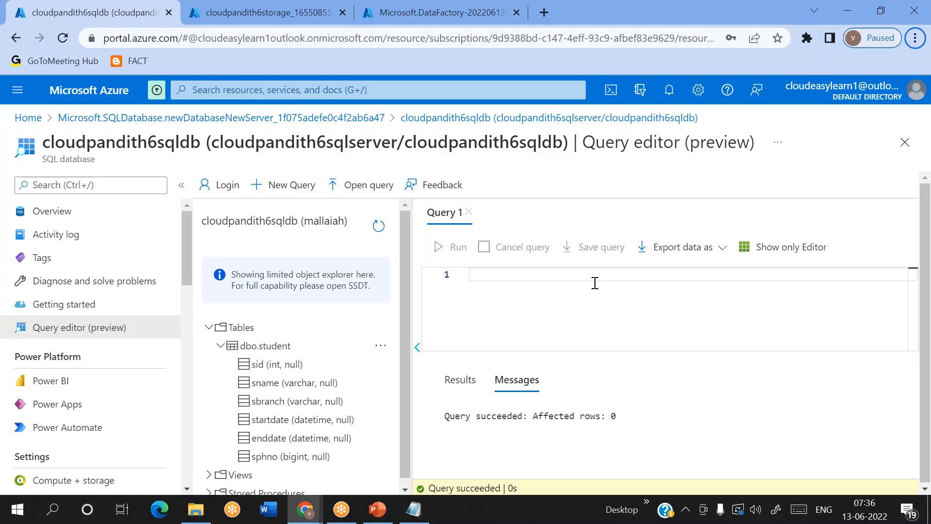
key(Return)
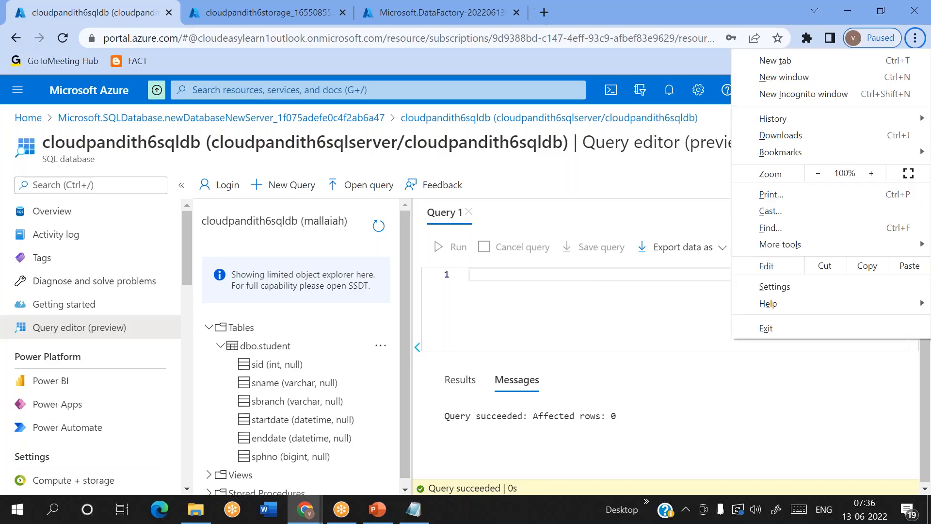
click(555, 285)
text(from student)
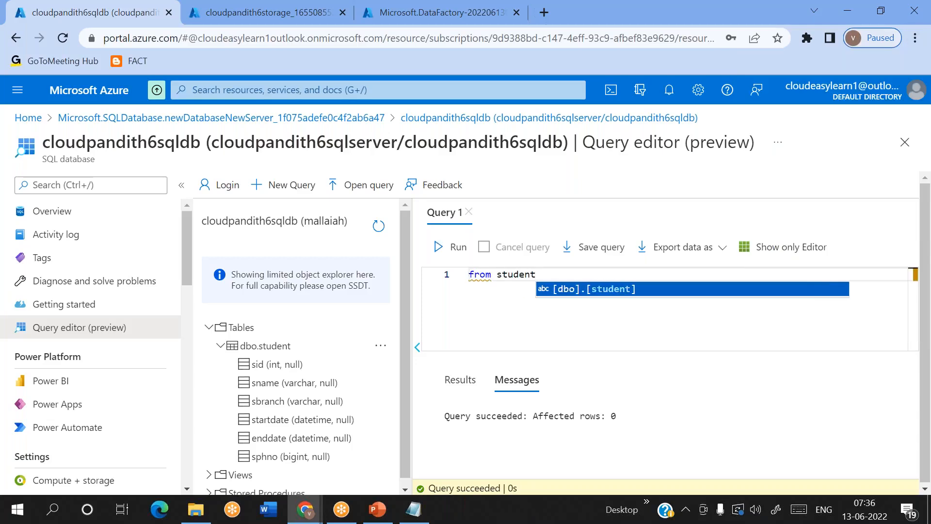
key(Home)
text(select *)
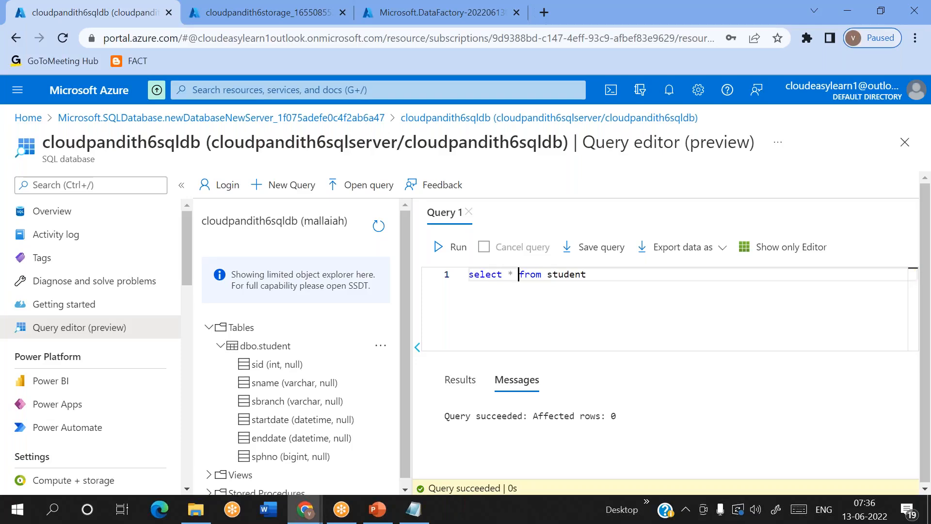
Run the select query on the student table and view its results.
key(shift+Home)
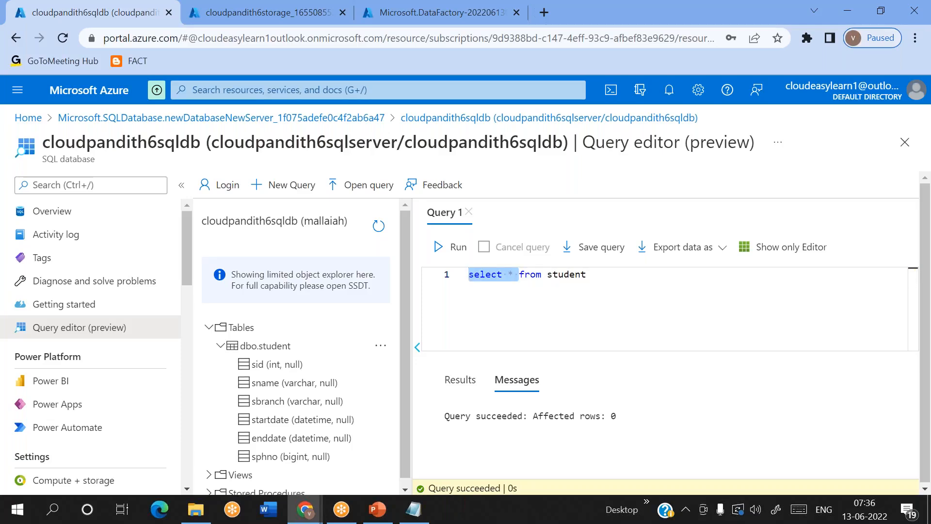
key(shift+End)
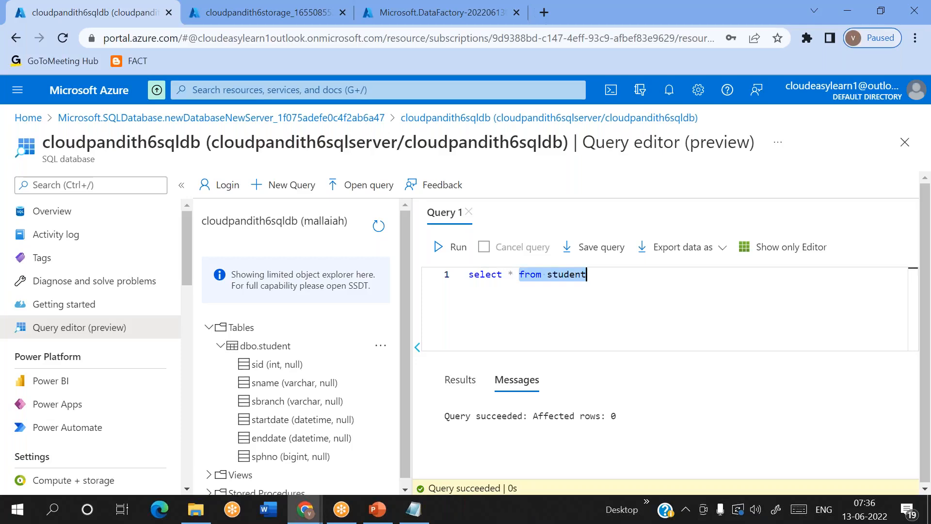
key(Home)
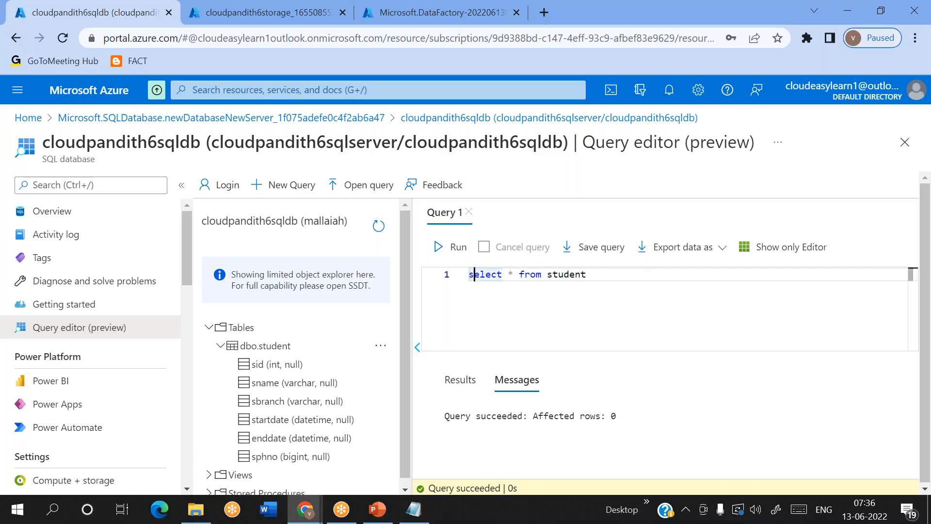
drag(514, 274, 469, 275)
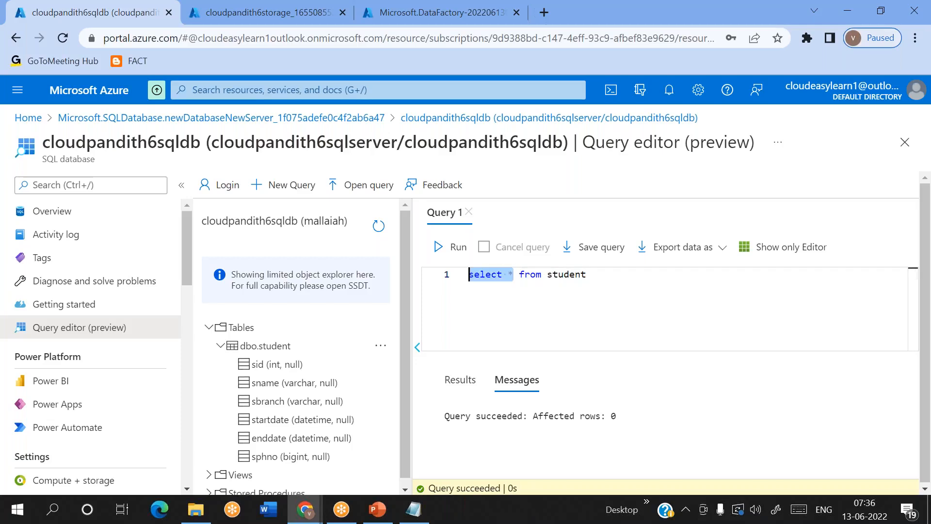
key(End)
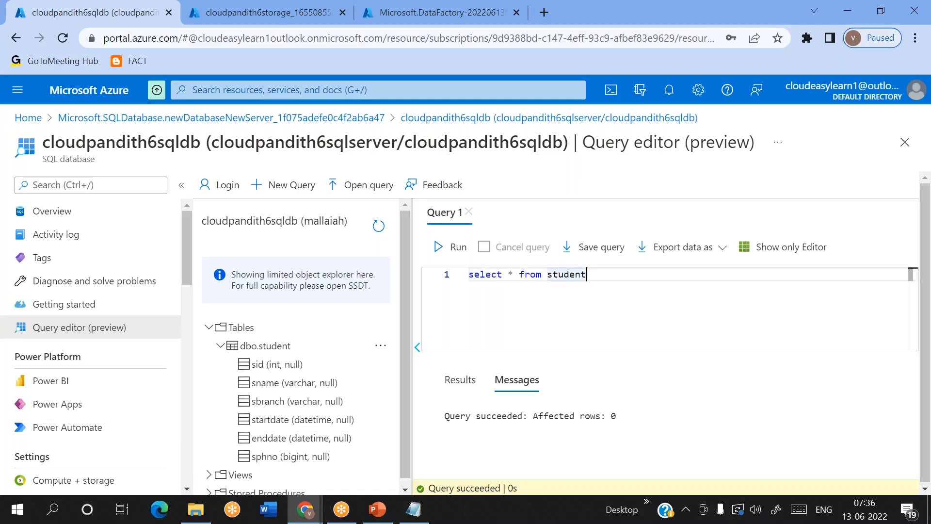
click(457, 255)
triple_click(564, 415)
click(461, 380)
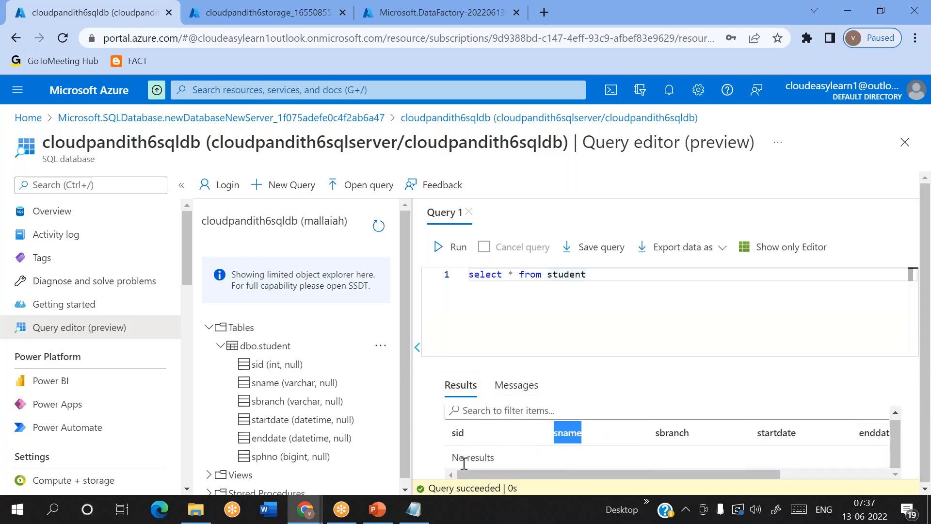
Clear Query 1 and paste in the insert into student statement for sid 1 from the Notepad notes.
click(601, 277)
key(ctrl+a)
key(BackSpace)
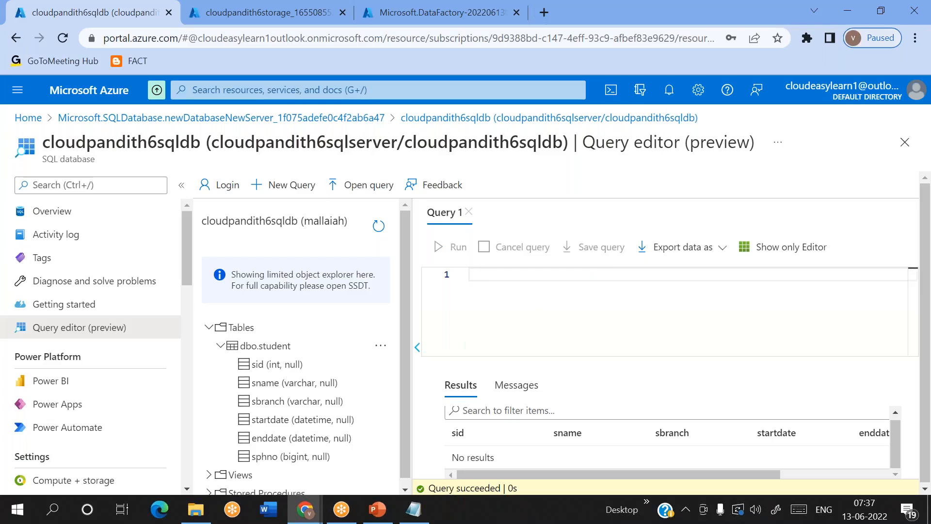
key(alt+Tab)
drag(717, 228, 7, 214)
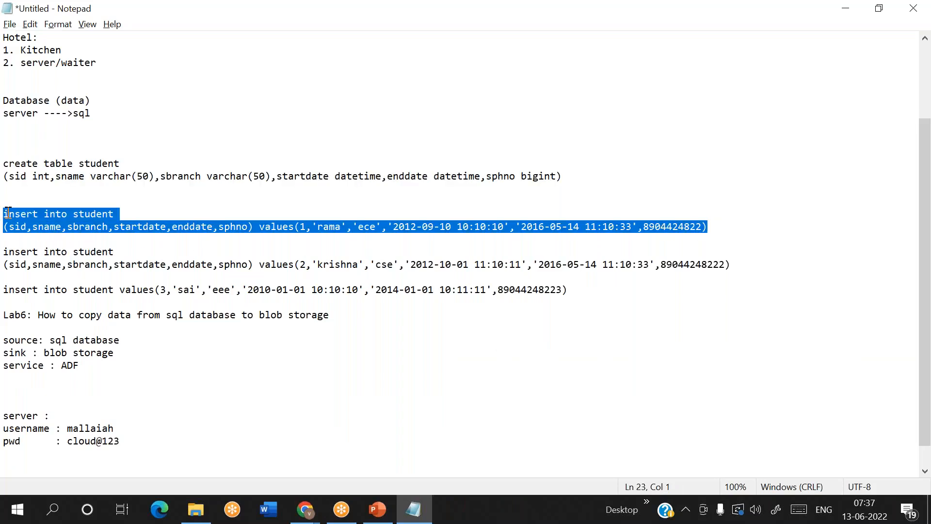
key(alt+Tab)
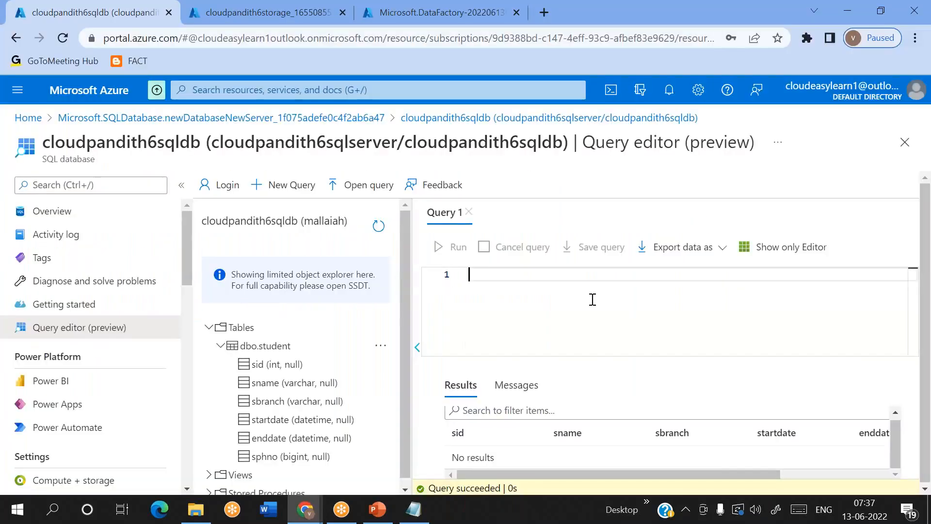
key(ctrl+v)
key(ctrl+Home)
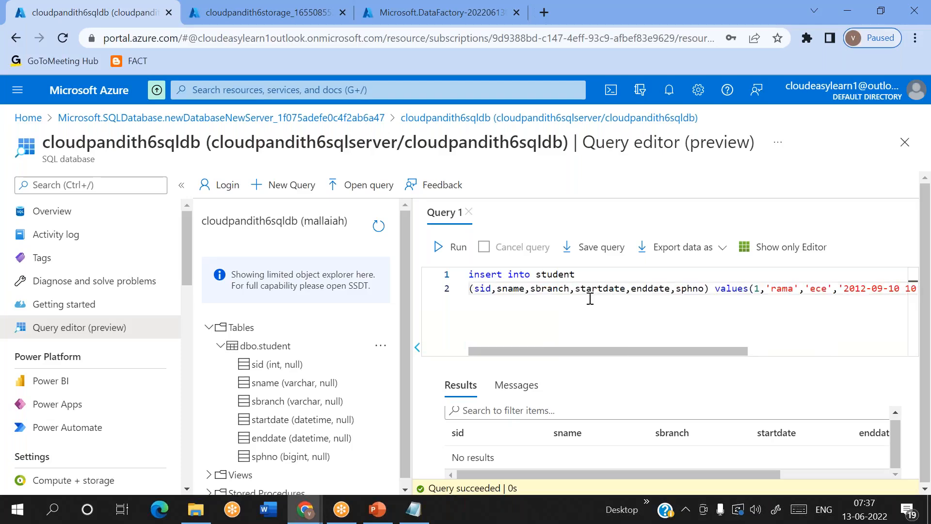
Try to run the insert statement for sid 1 with only the values keyword selected.
double_click(553, 274)
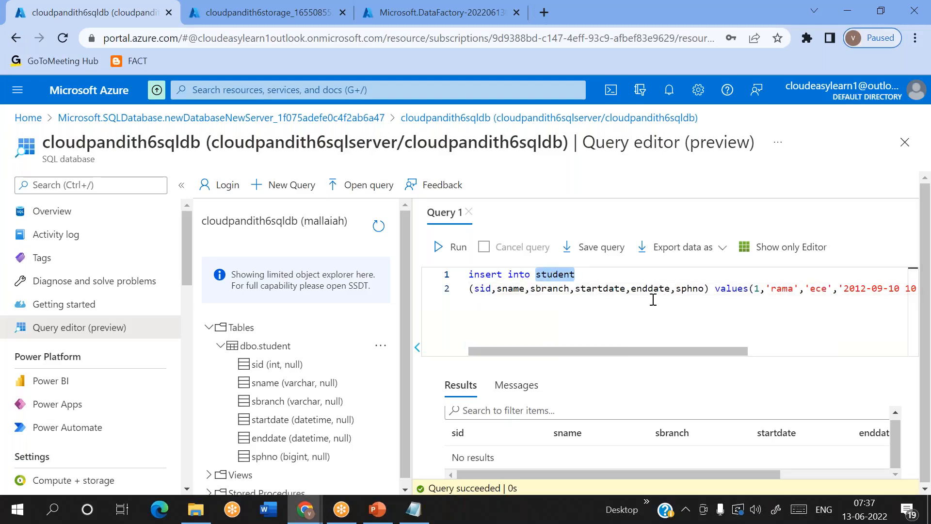
double_click(729, 288)
scroll(729, 288, right, 3)
scroll(728, 288, left, 3)
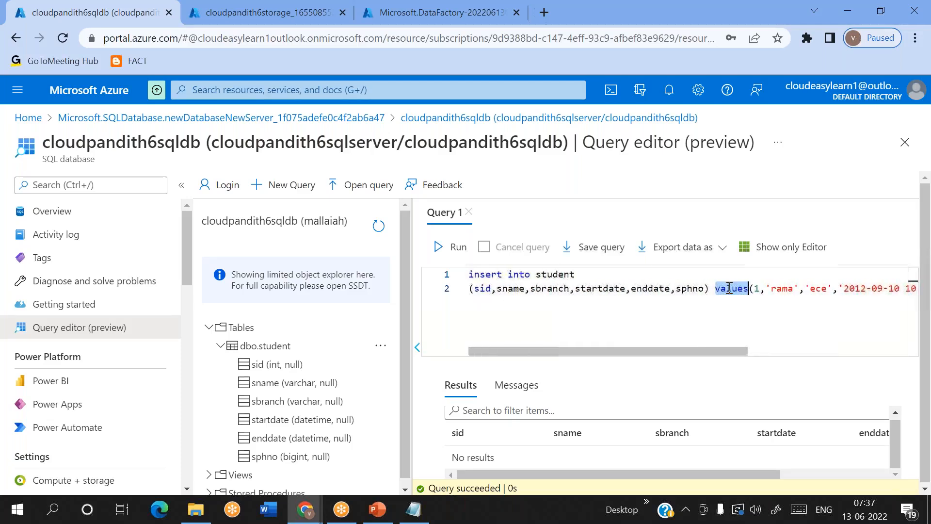
click(453, 247)
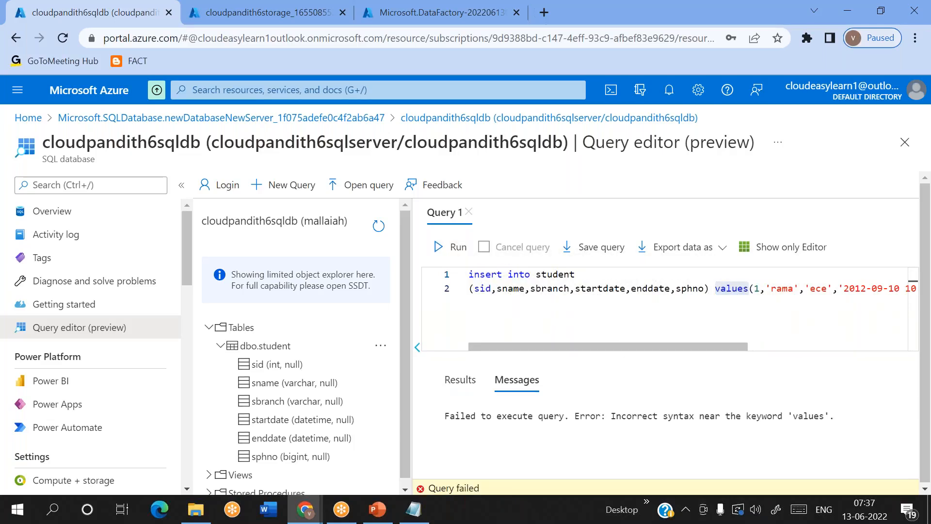
Join the insert statement's two lines so the column list directly follows insert into student.
drag(592, 344, 537, 349)
click(473, 291)
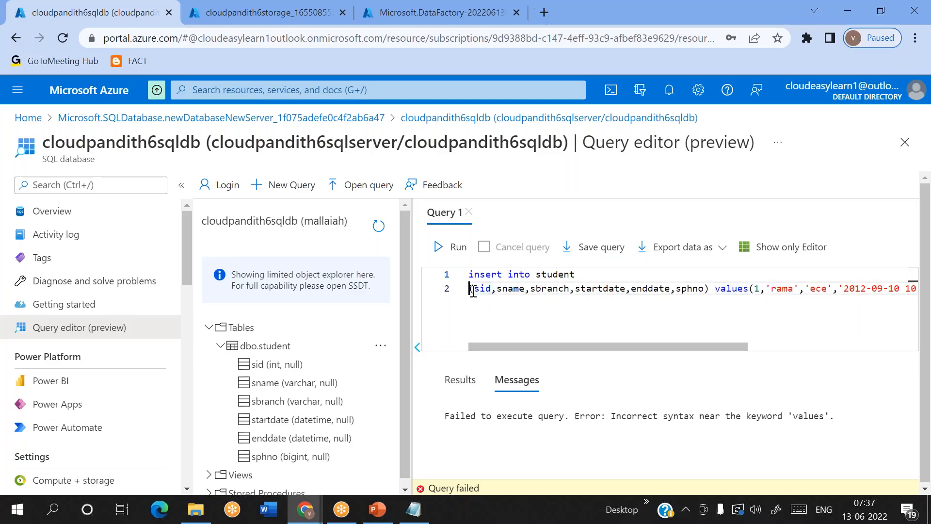
key(BackSpace)
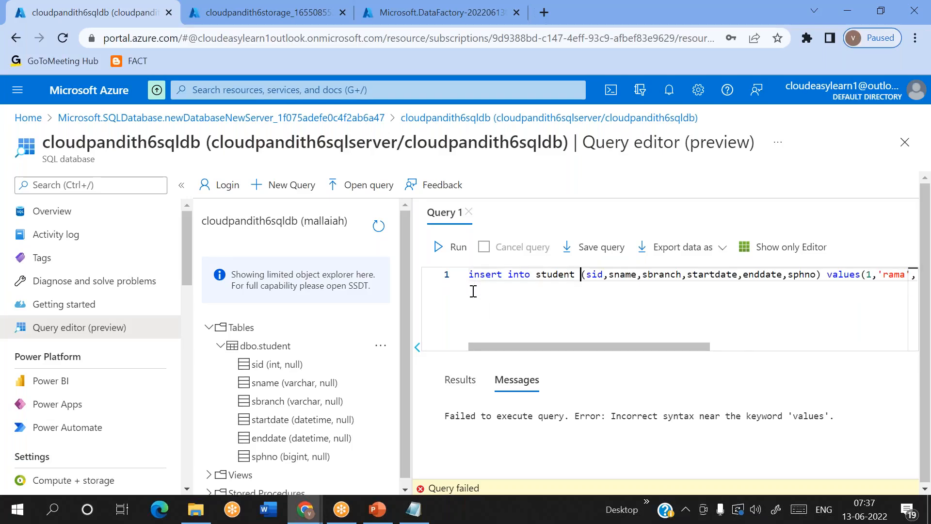
key(Right)
key(Right)
text(1)
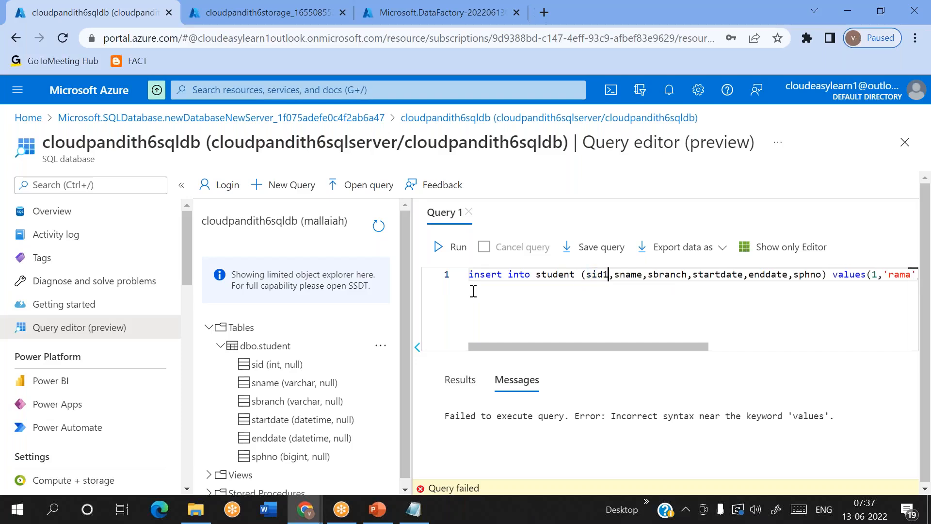
key(BackSpace)
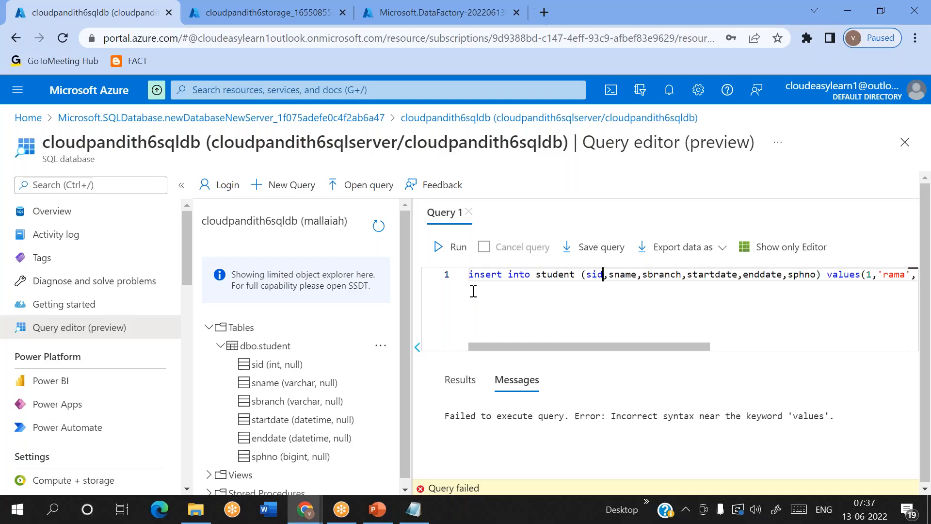
Enclose the sid column name in square brackets in the insert statement's column list.
drag(824, 275, 578, 287)
scroll(578, 286, left, 7)
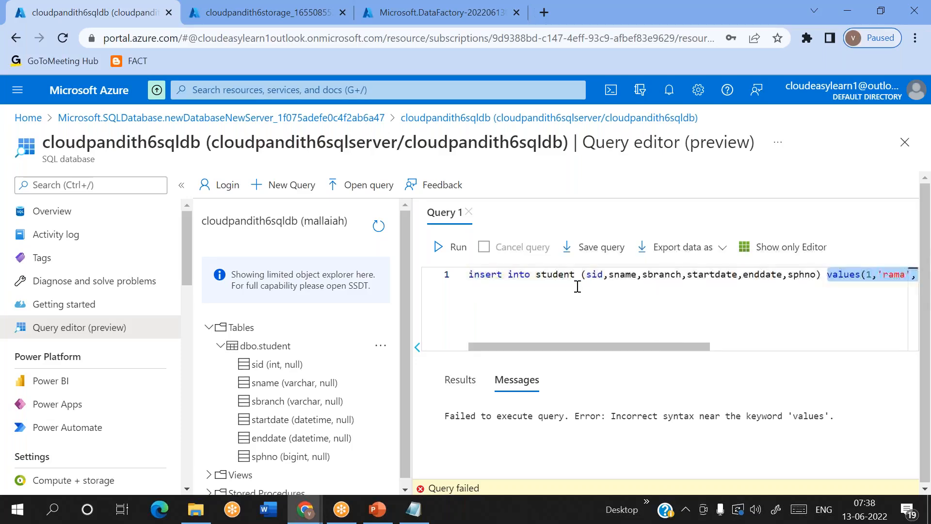
click(587, 275)
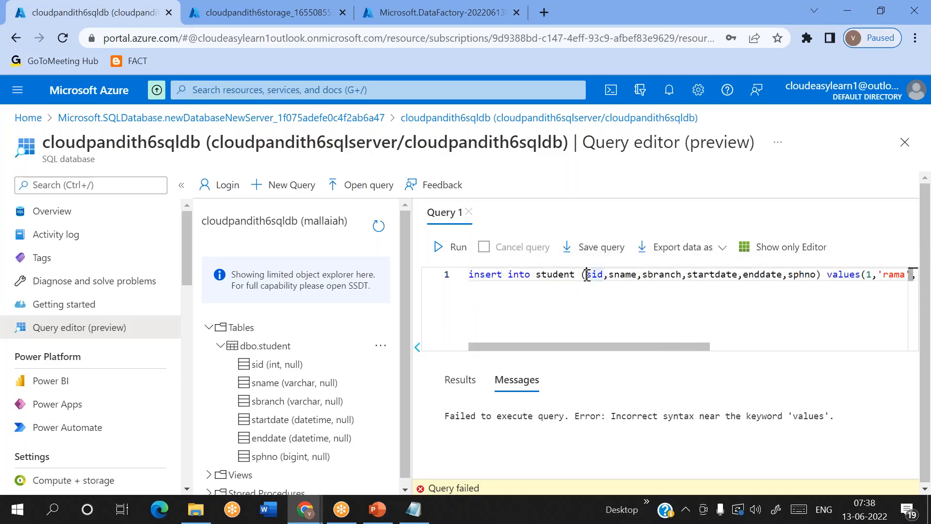
text(])
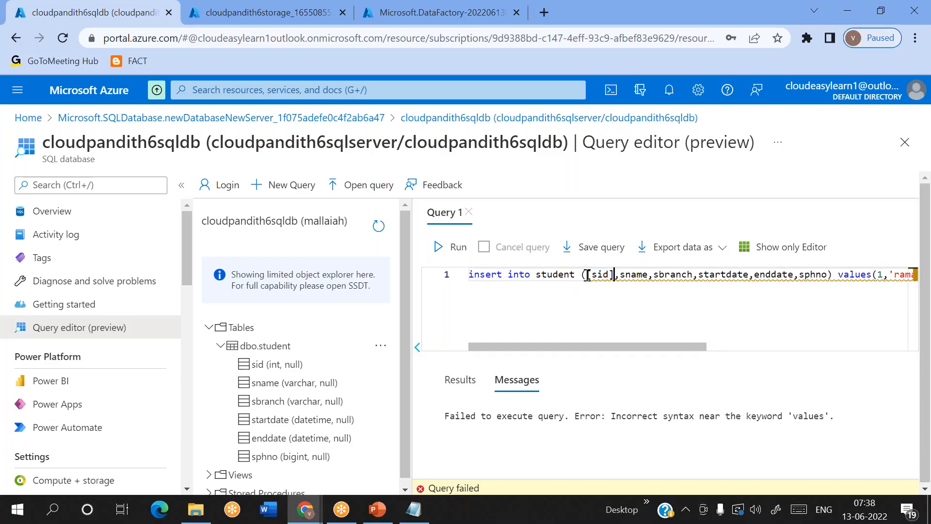
drag(671, 326, 672, 328)
scroll(672, 328, left, 7)
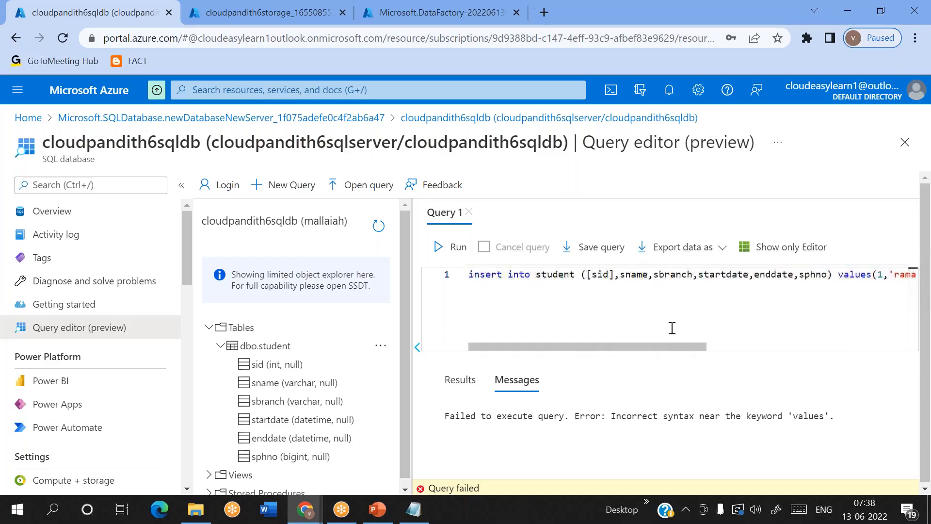
Remove the parenthesised column list from the insert statement, leaving insert into student followed directly by the values clause.
double_click(601, 275)
key(End)
key(Home)
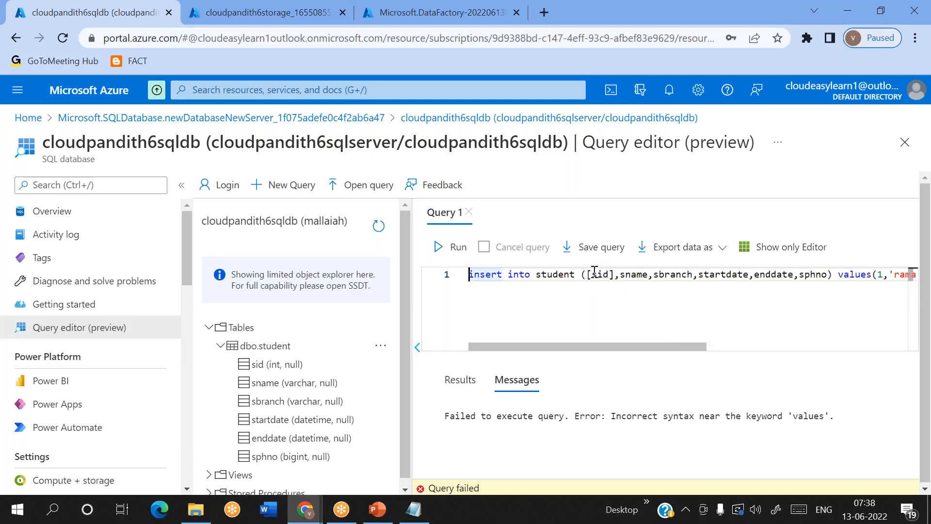
double_click(598, 274)
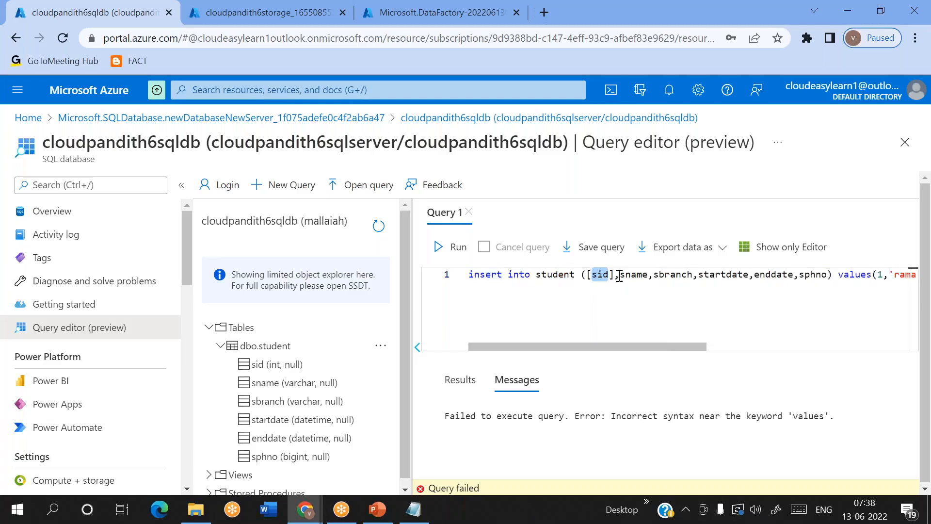
click(611, 275)
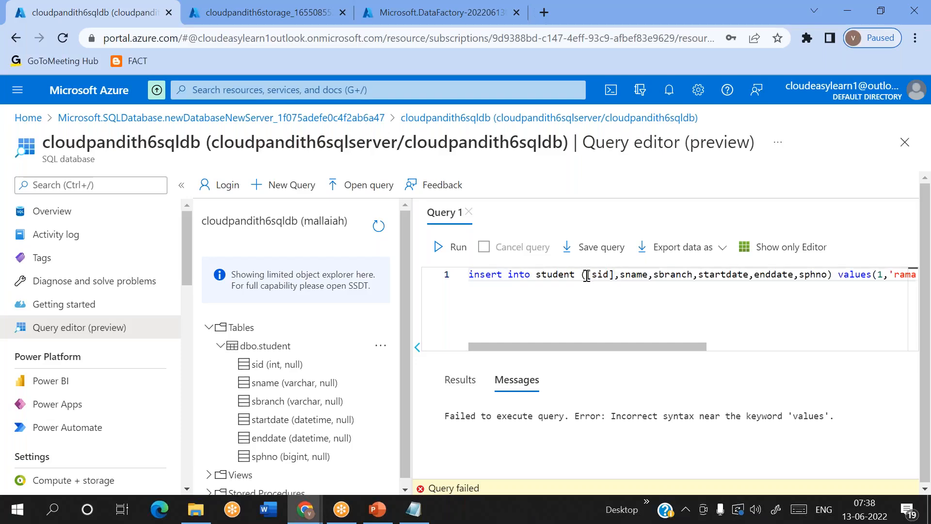
drag(576, 275, 834, 274)
key(ctrl+c)
key(BackSpace)
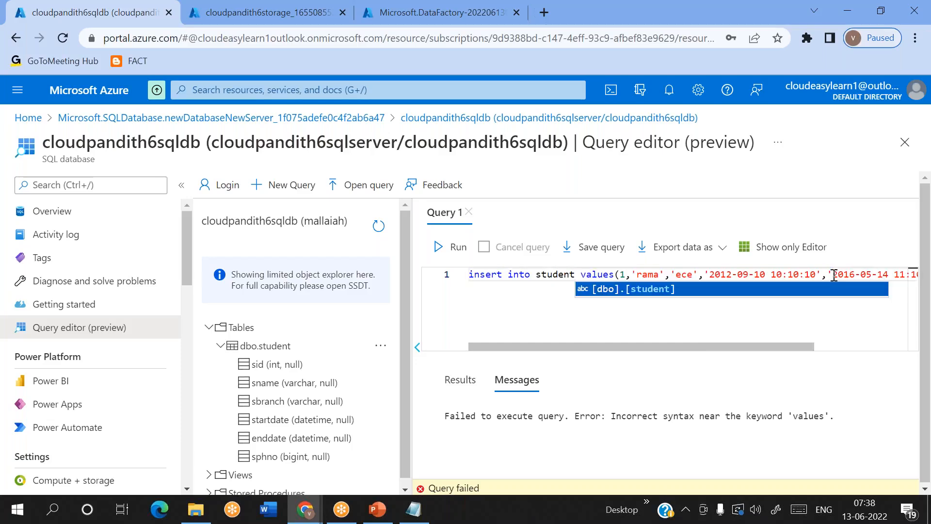
Restore the parenthesised column list in the insert statement and try to run only the selected part following values(1.
key(ctrl+z)
click(834, 275)
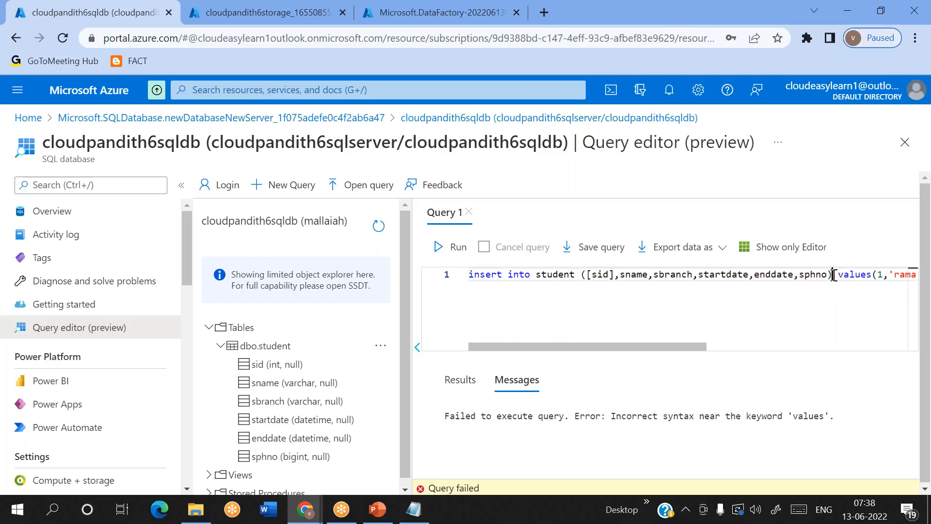
drag(640, 312, 510, 313)
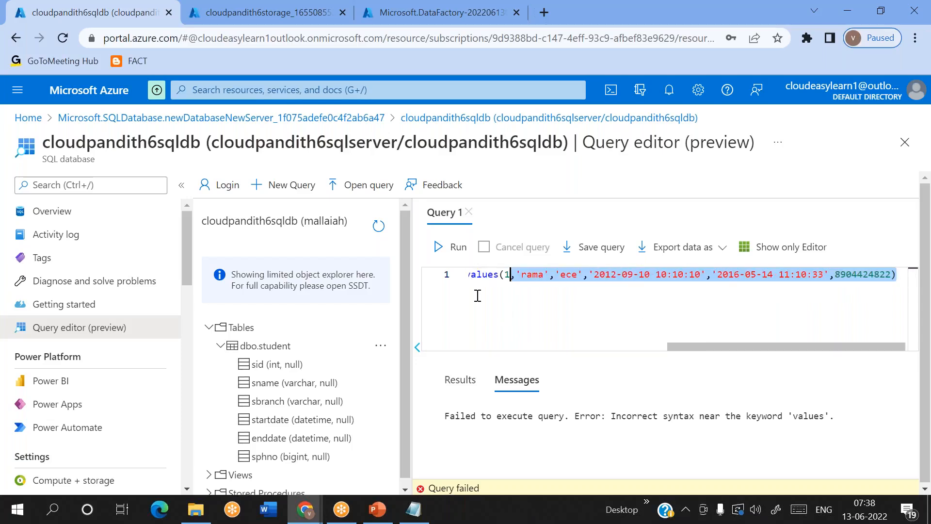
click(451, 247)
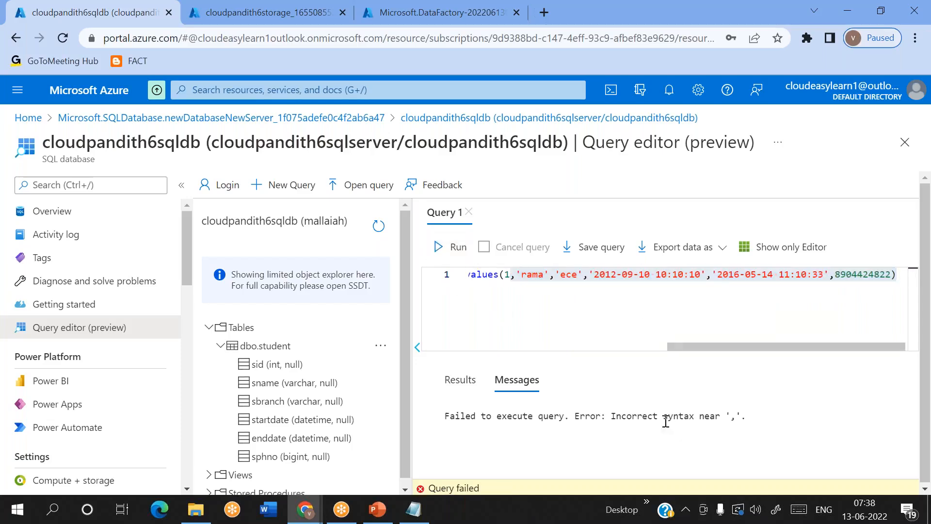
Run the complete insert statement for sid 1, including its column list with [sid].
shift+click(604, 323)
key(ctrl+a)
click(457, 255)
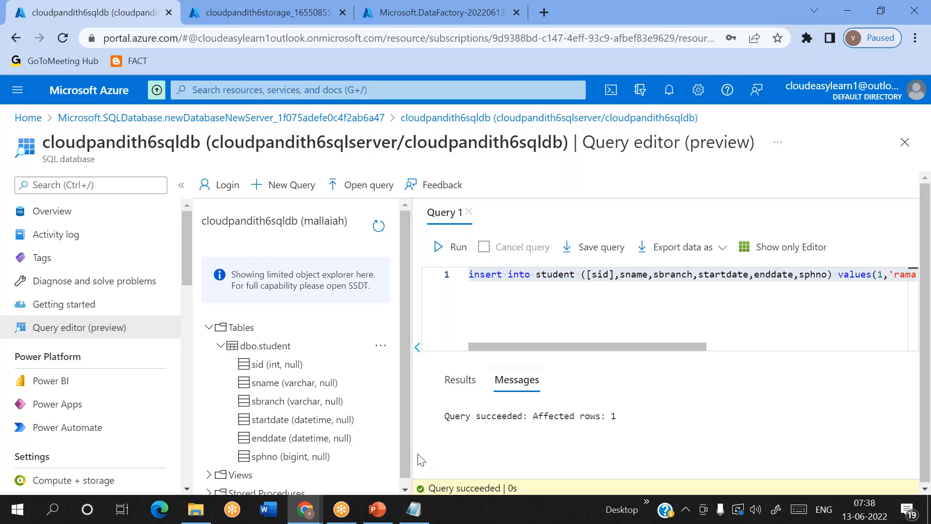
Switch to Notepad and enclose sid in square brackets in the column list of the insert statement for sid 1.
click(414, 509)
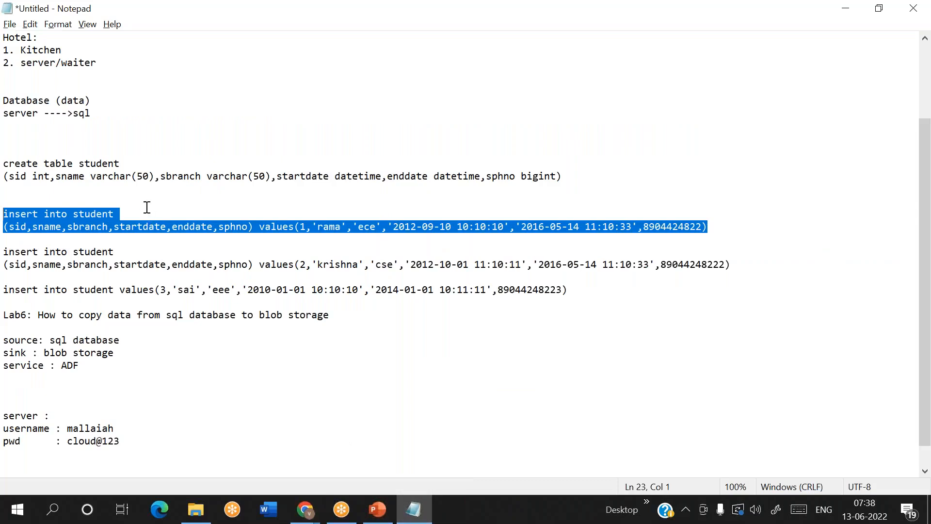
key(ctrl+v)
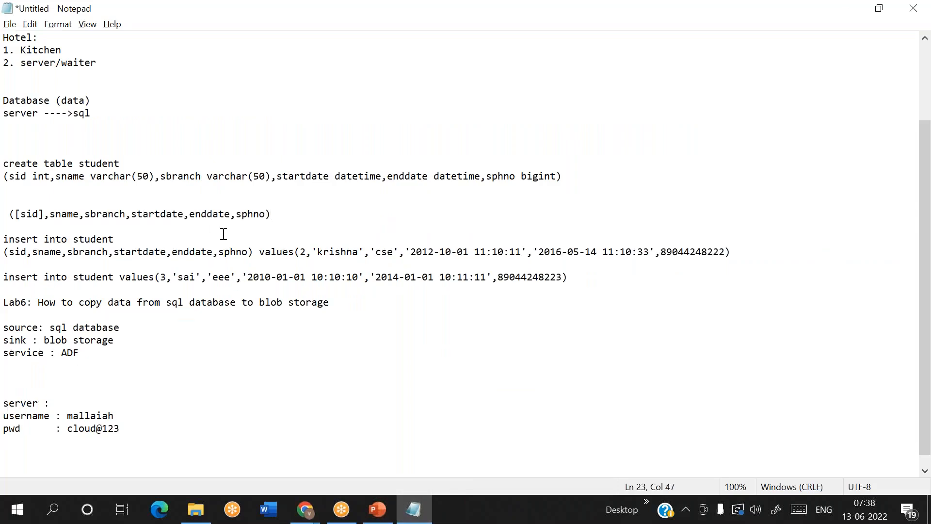
key(ctrl+z)
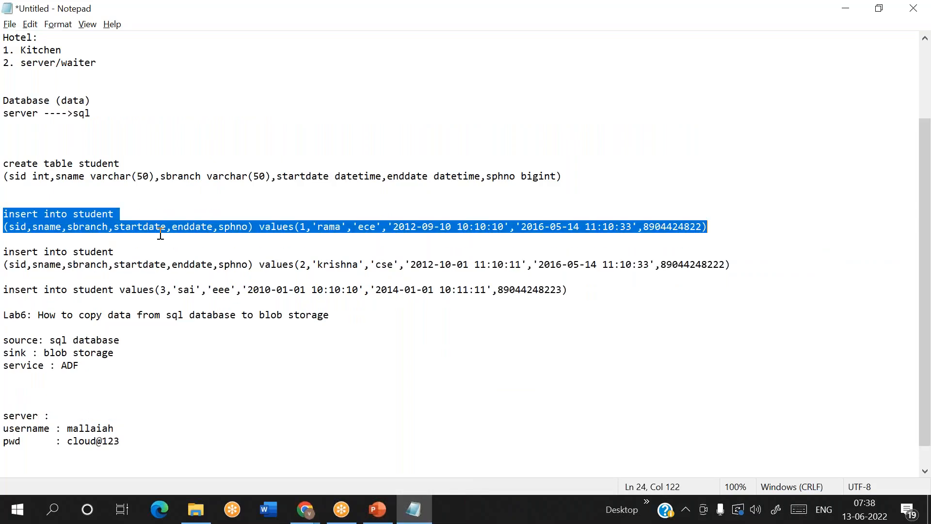
key(alt+Tab)
key(alt+Tab)
click(13, 227)
text([sid)
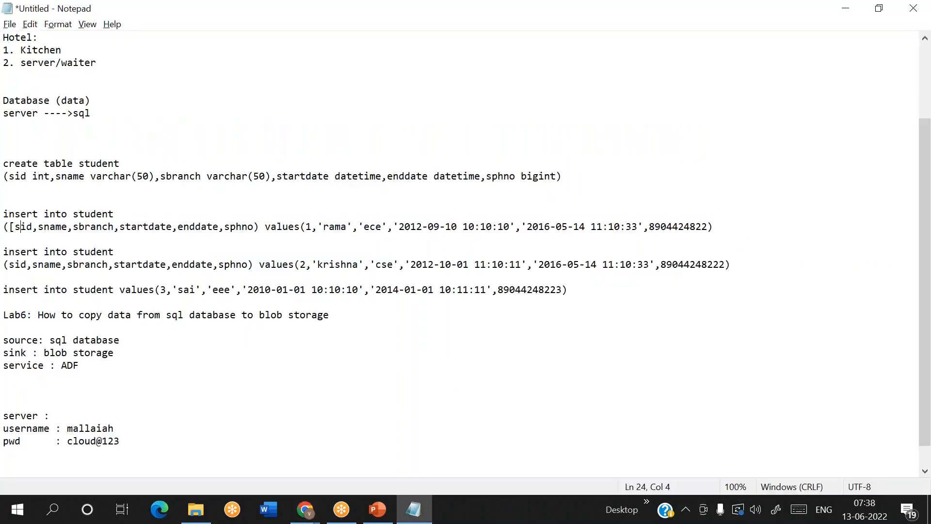
text(])
Return to the Azure query editor and replace the insert statement with the query select * from student.
key(alt+Tab)
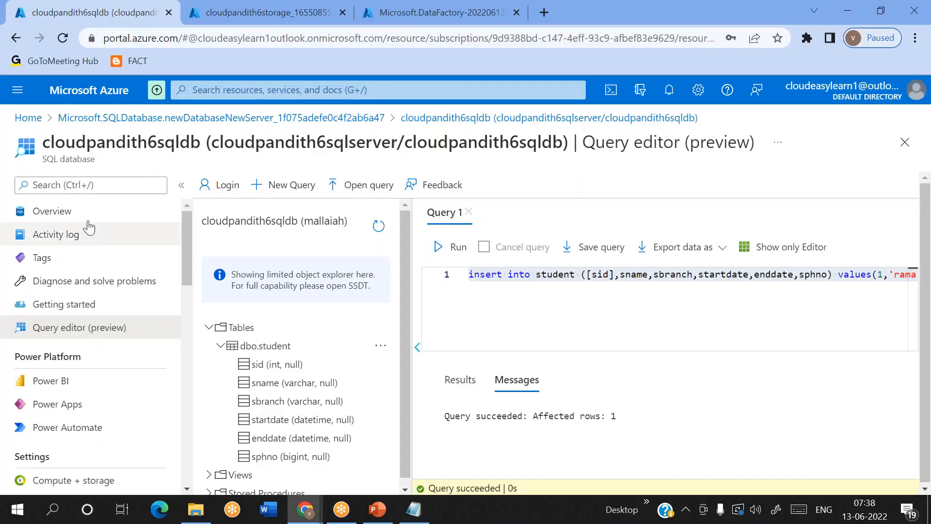
click(513, 274)
key(ctrl+a)
key(BackSpace)
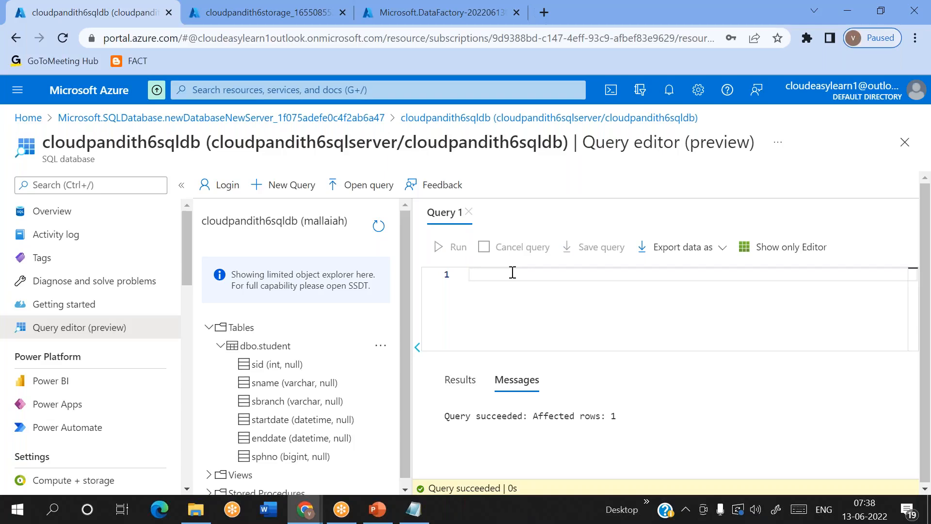
text(from student)
key(BackSpace)
key(BackSpace)
key(BackSpace)
key(BackSpace)
key(BackSpace)
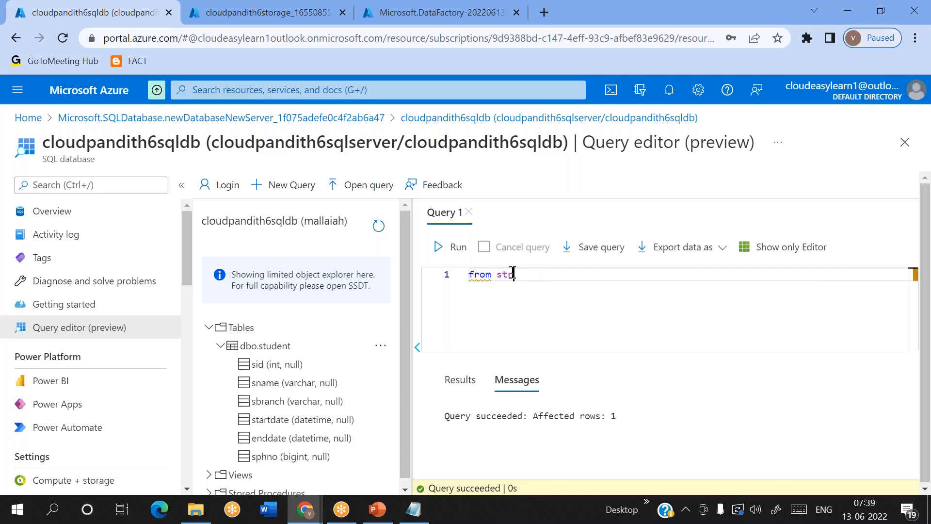
text(undent)
click(518, 274)
key(BackSpace)
key(Home)
text(sele)
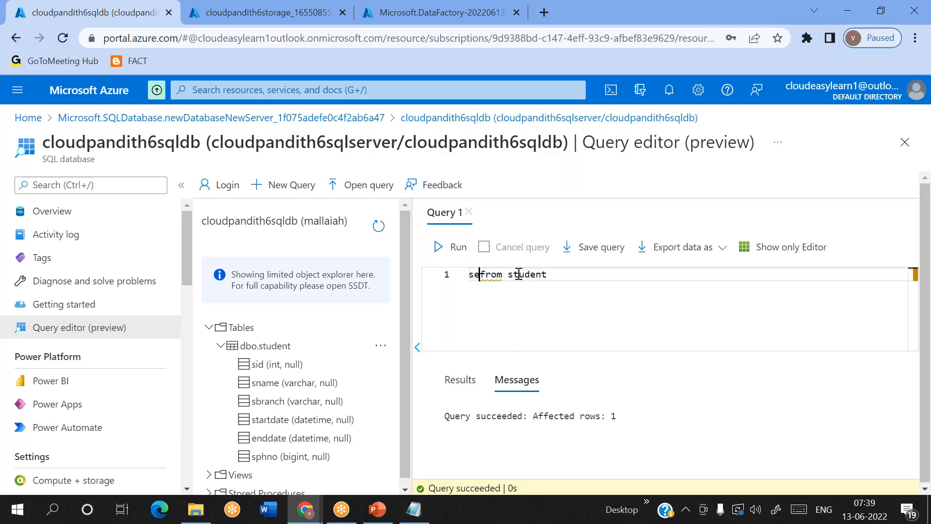
text(ct *)
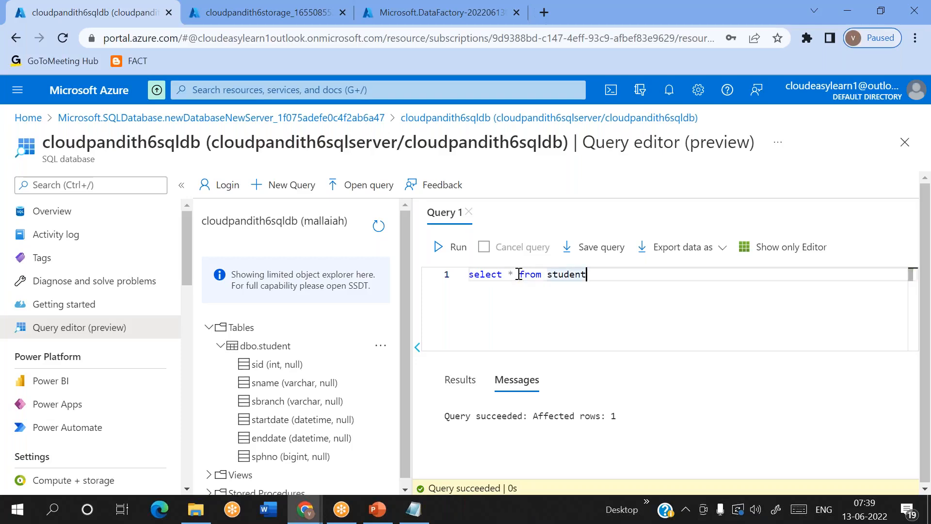
Run the select query and look across all columns of the student results.
key(ctrl+a)
click(453, 247)
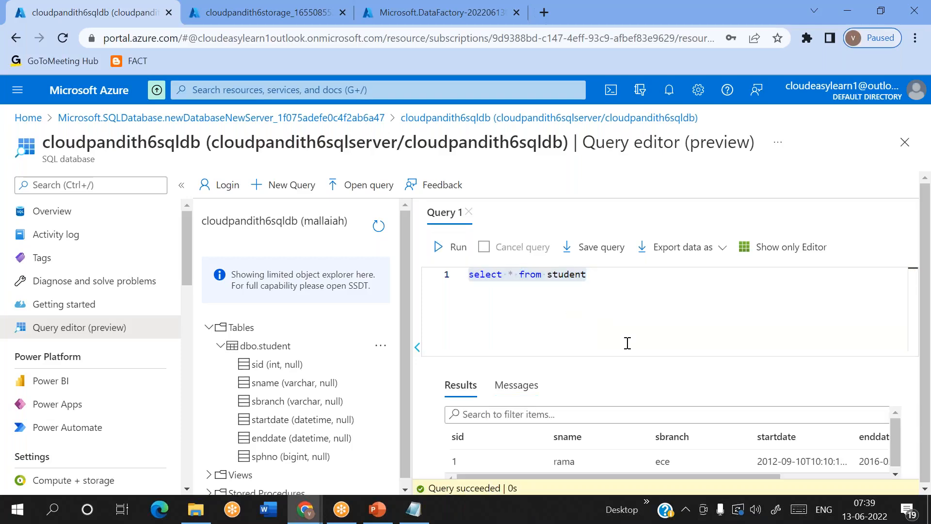
scroll(615, 457, right, 5)
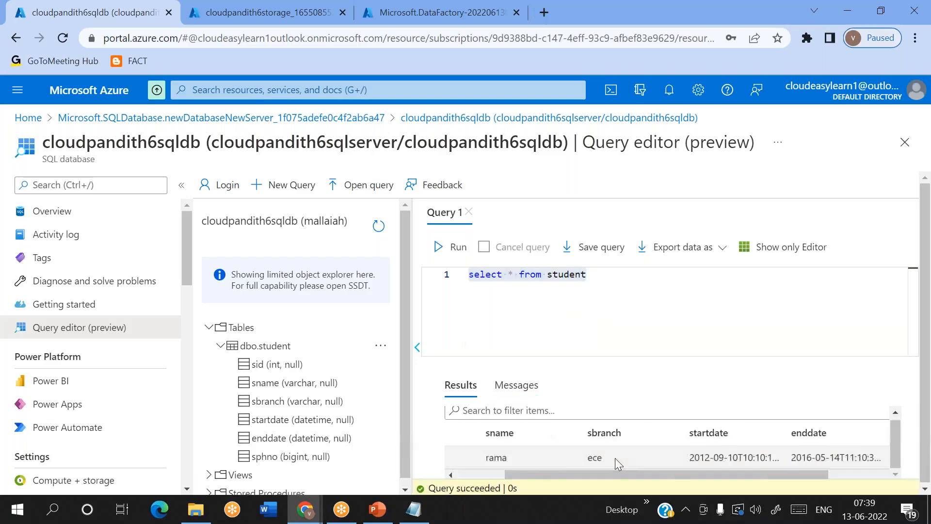
scroll(611, 446, left, 5)
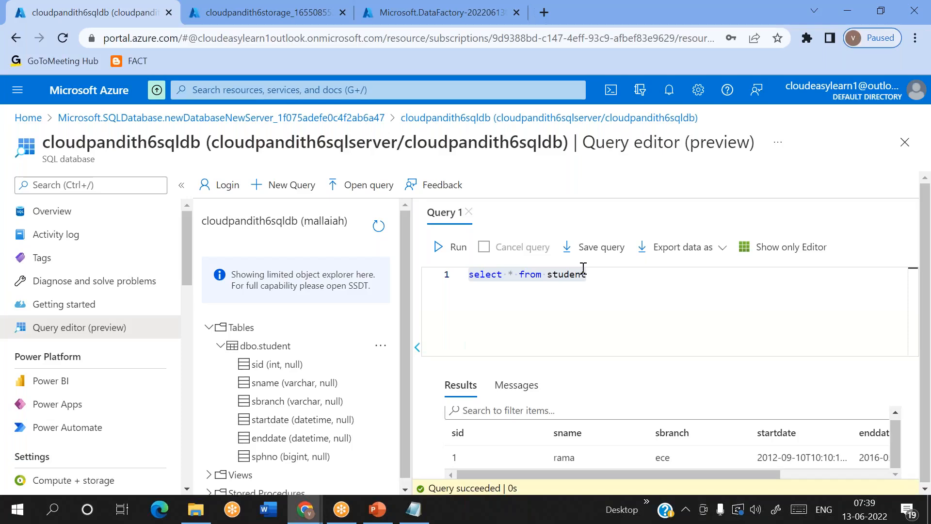
Clear the query editor, and in Notepad add two blank lines above the insert statement for sid 2.
click(610, 277)
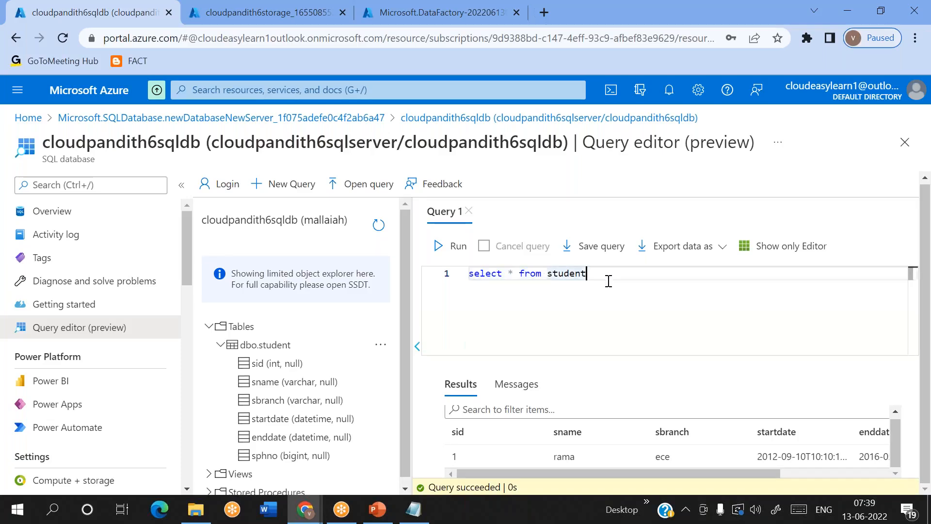
key(ctrl+a)
key(BackSpace)
key(alt+Tab)
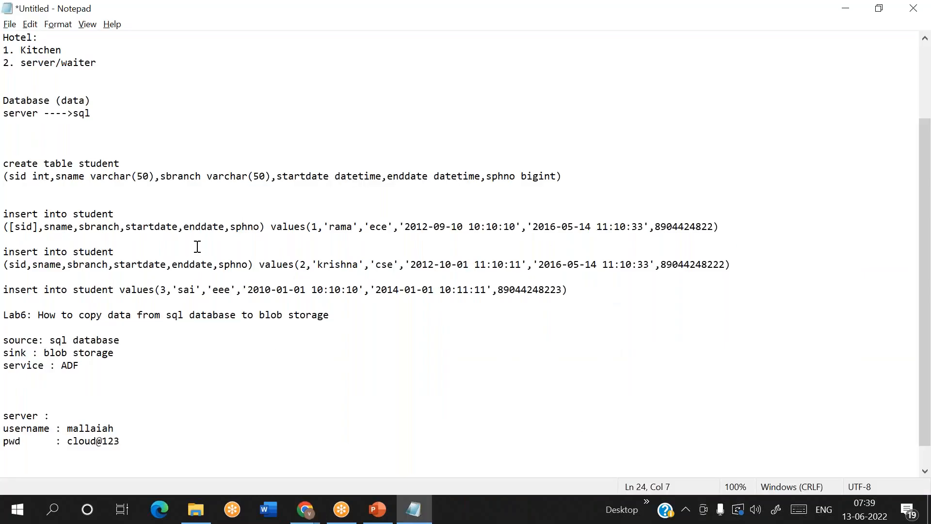
key(Return)
key(Return)
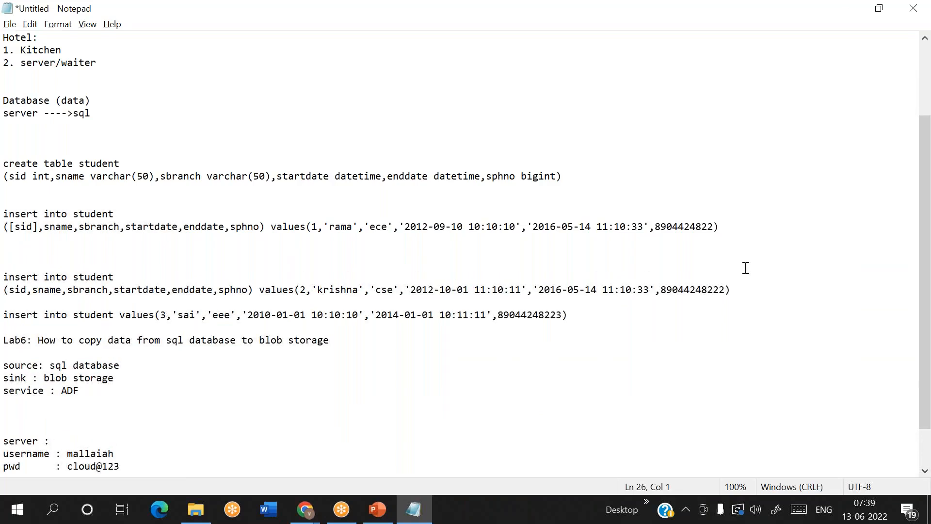
Copy the two-line insert statement for sid 2 from Notepad into the empty Azure query editor.
drag(745, 290, 3, 277)
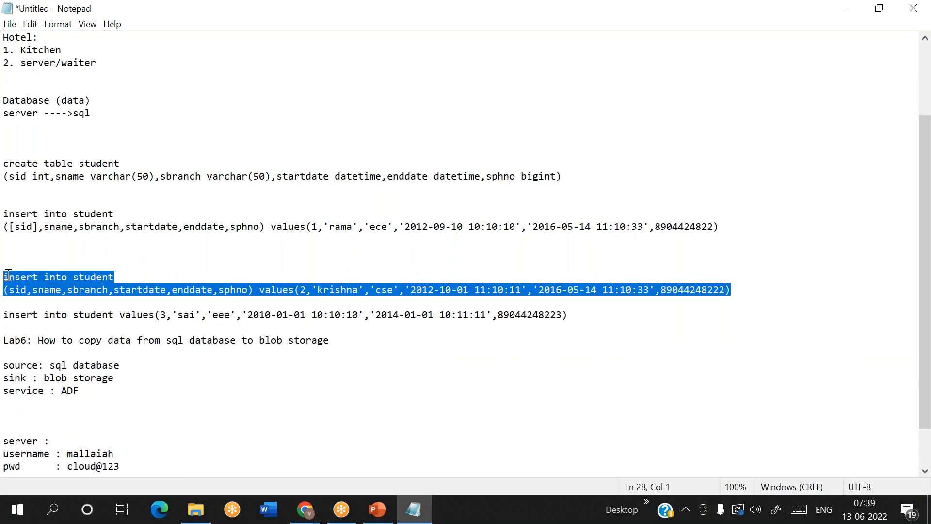
key(ctrl+c)
key(alt+Tab)
key(ctrl+v)
scroll(546, 285, left, 5)
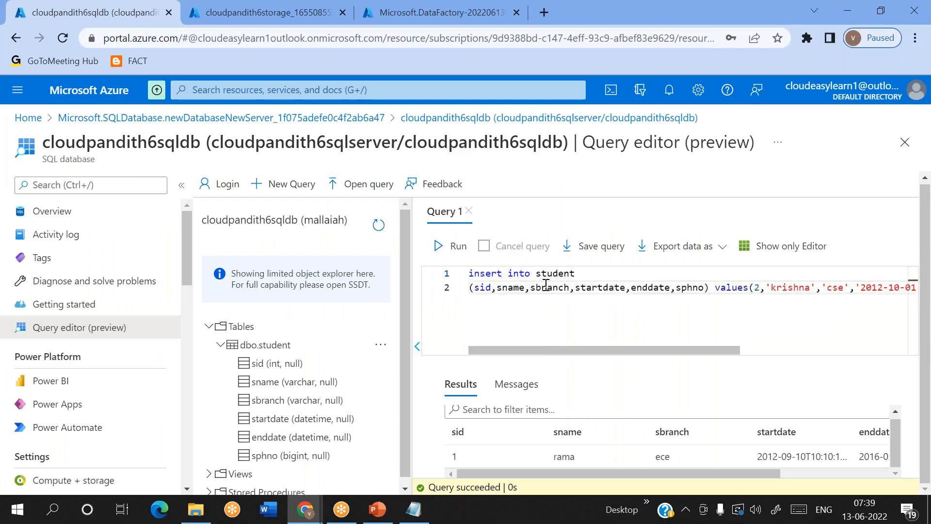
Enclose the sid column name in square brackets in the column list of the insert statement for sid 2.
click(475, 288)
text([)
key(Right)
key(Right)
key(Right)
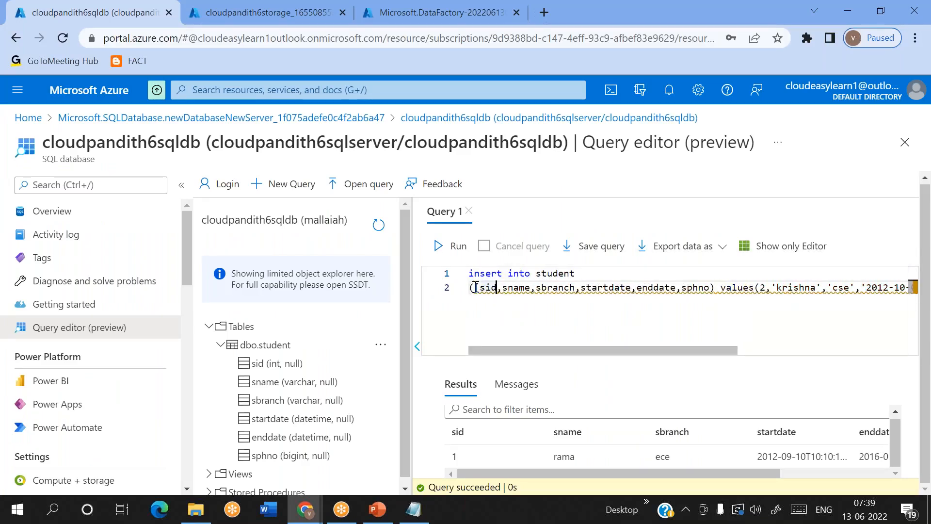
text(])
double_click(484, 287)
key(Right)
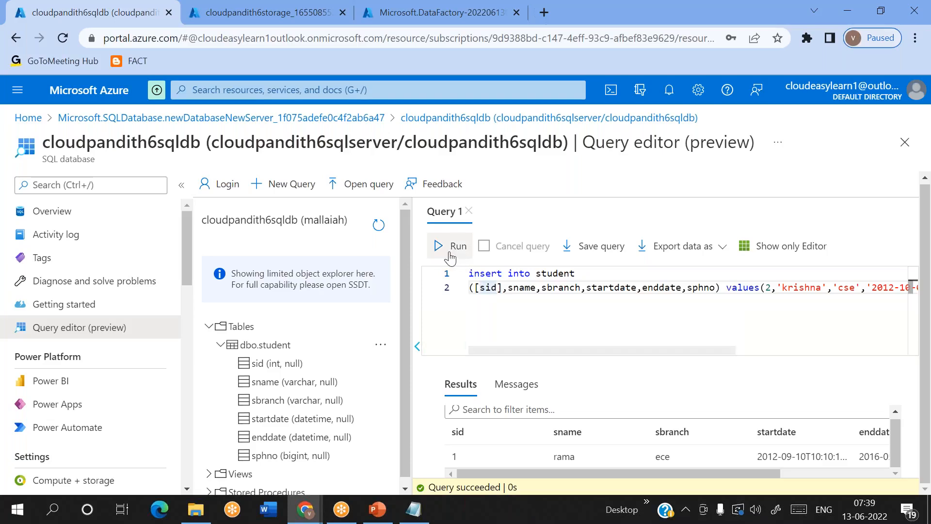
Run the complete insert statement for sid 2 against the student table.
click(588, 331)
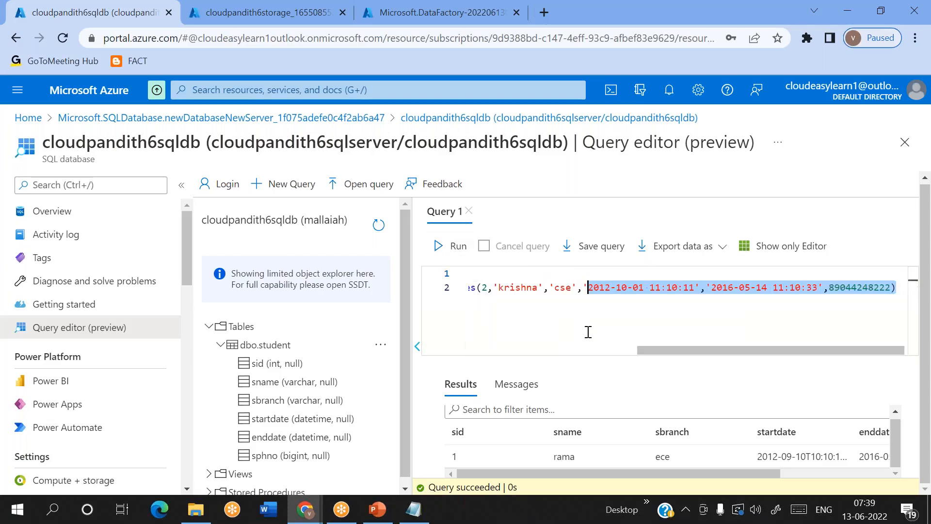
click(588, 332)
click(451, 246)
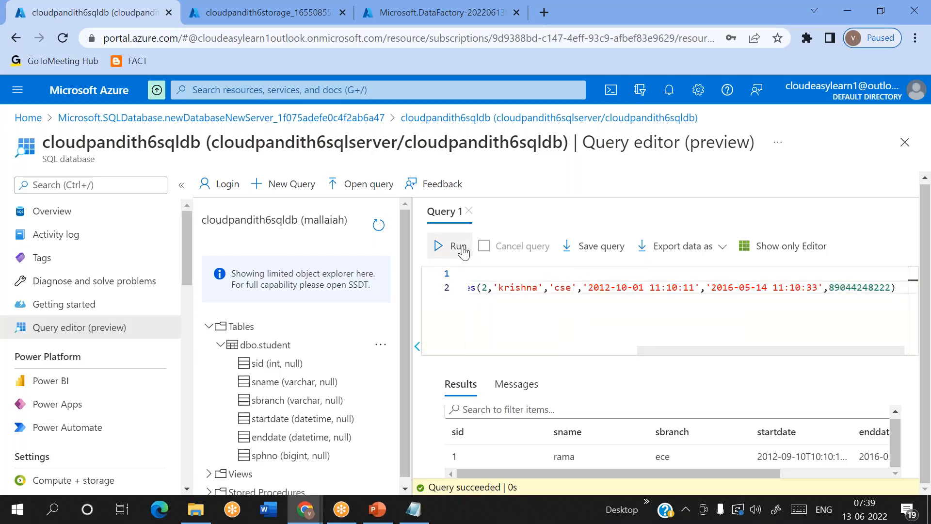
drag(532, 415, 668, 415)
Replace the insert statement for sid 2 in the query editor with select * from student.
click(716, 290)
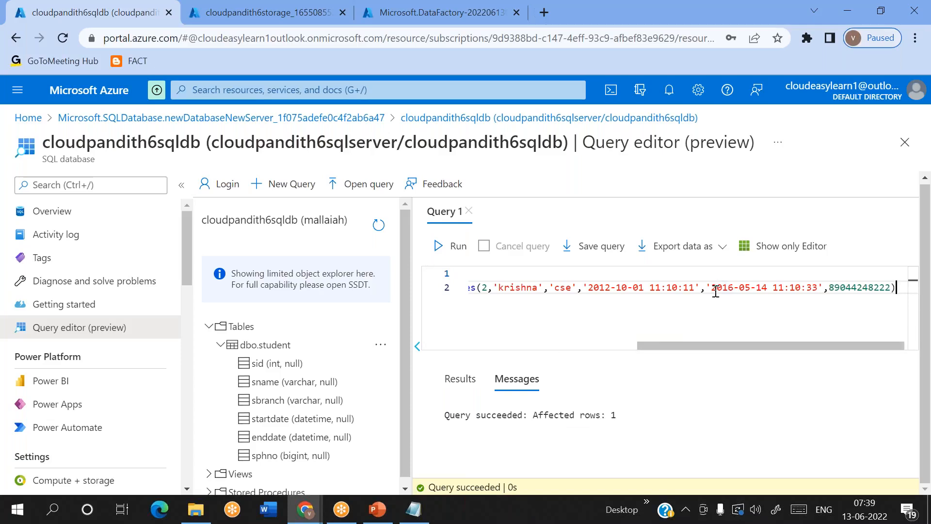
key(shift+Home)
key(shift+Up)
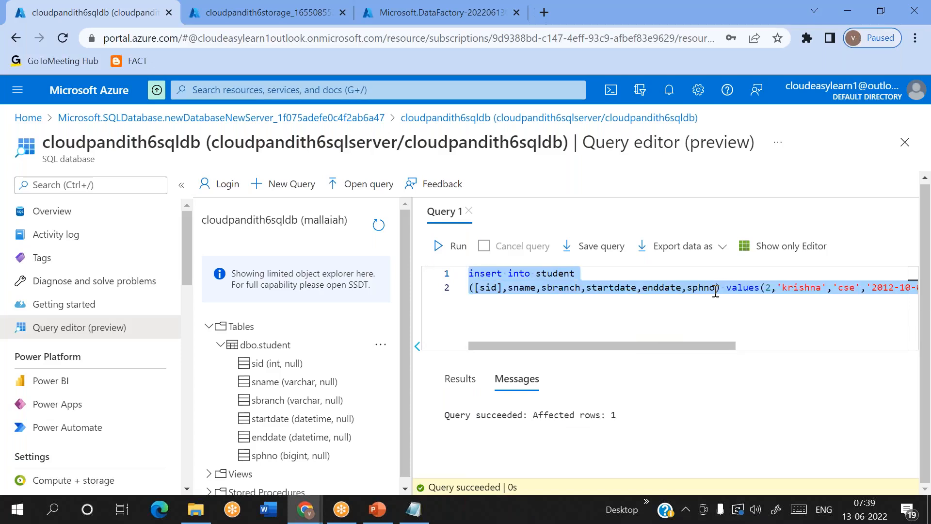
key(Delete)
text(select * from student)
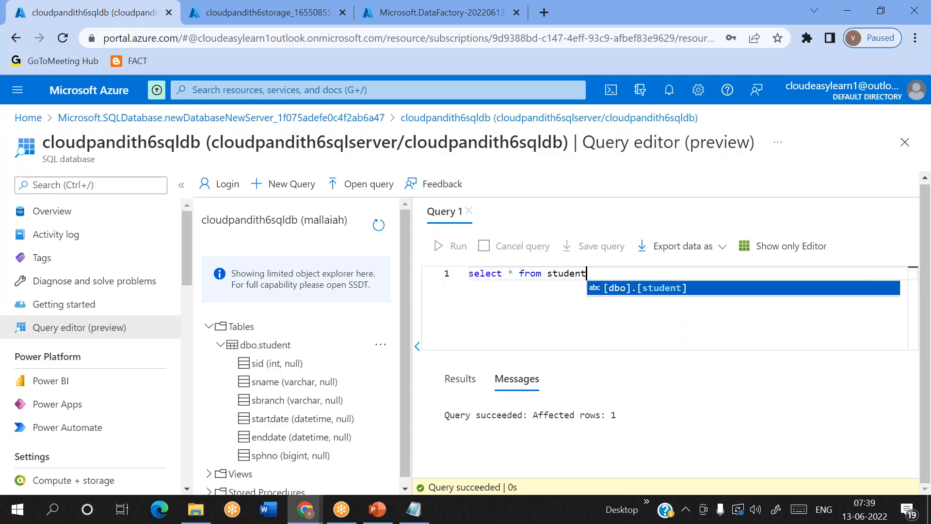
Run the select query on the student table and check the columns of the returned rows.
key(ctrl+a)
click(450, 246)
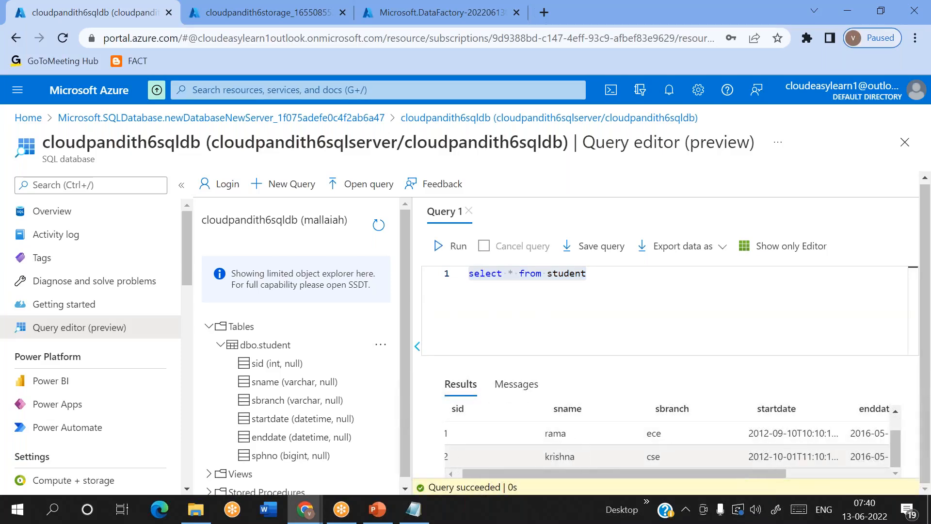
scroll(667, 444, right, 3)
scroll(668, 444, left, 3)
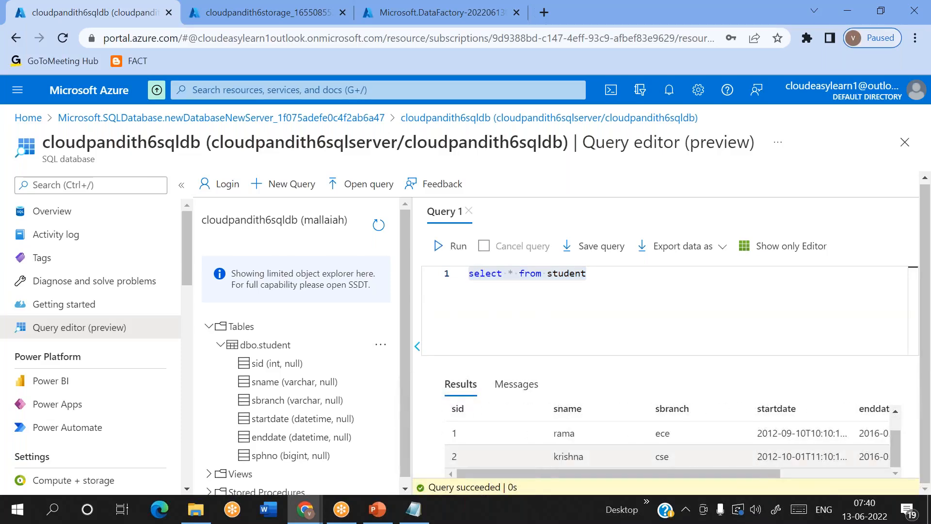
Replace the select query with the insert statement for sid 3 copied from Notepad, and select the whole statement.
key(alt+Tab)
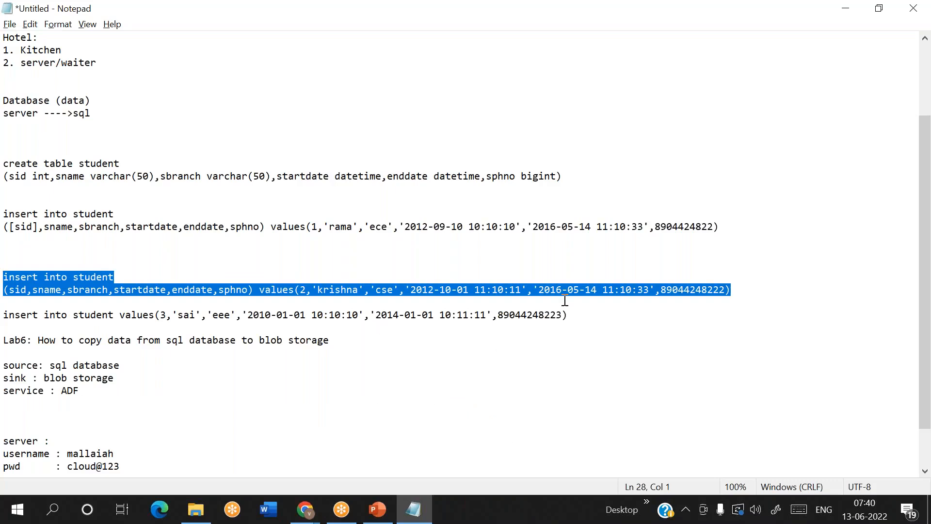
drag(566, 315, 9, 315)
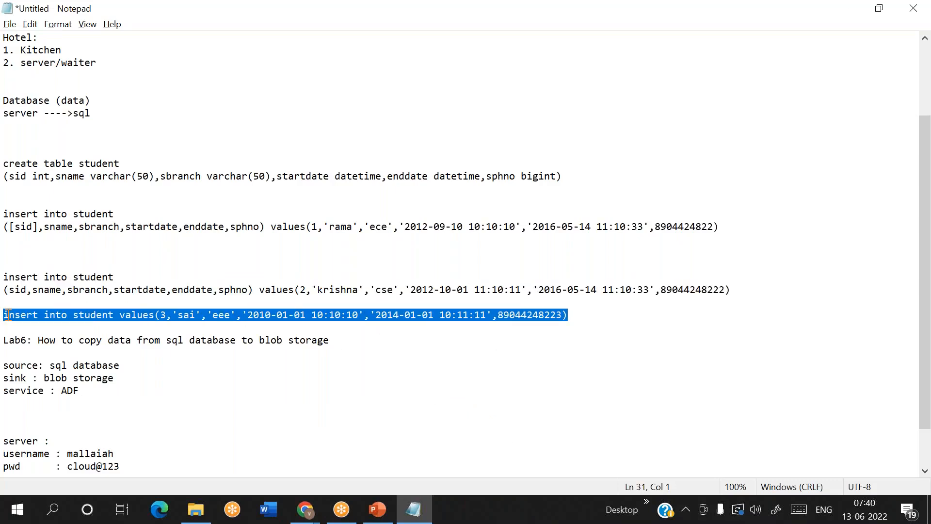
key(alt+Tab)
click(600, 306)
key(ctrl+a)
key(Delete)
key(ctrl+v)
key(Home)
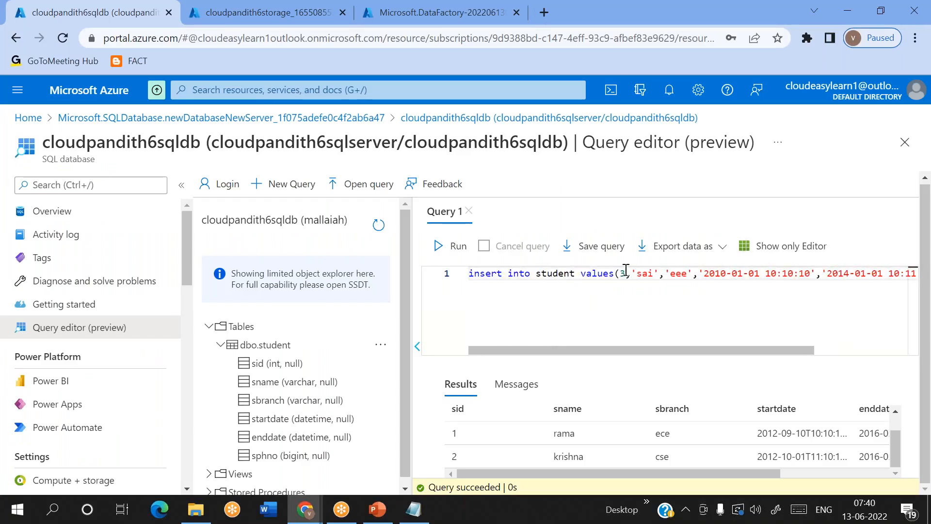
key(End)
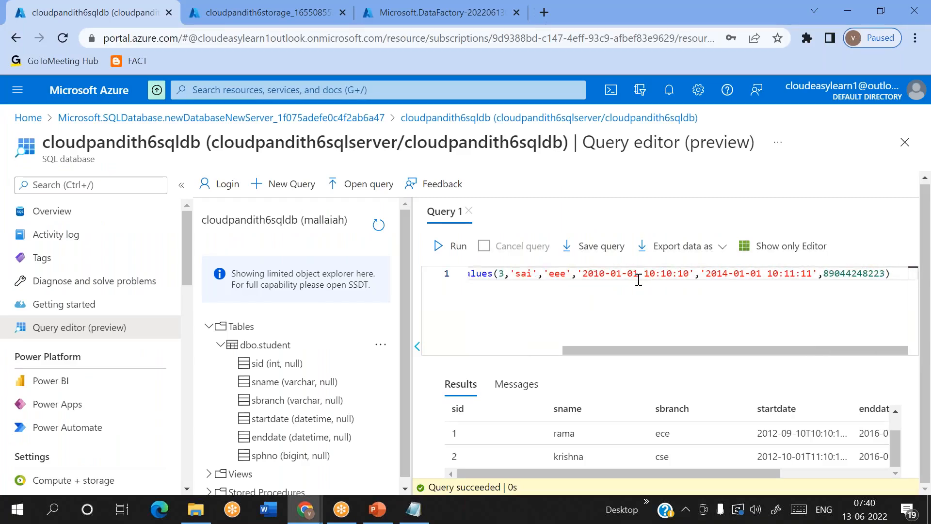
key(shift+Home)
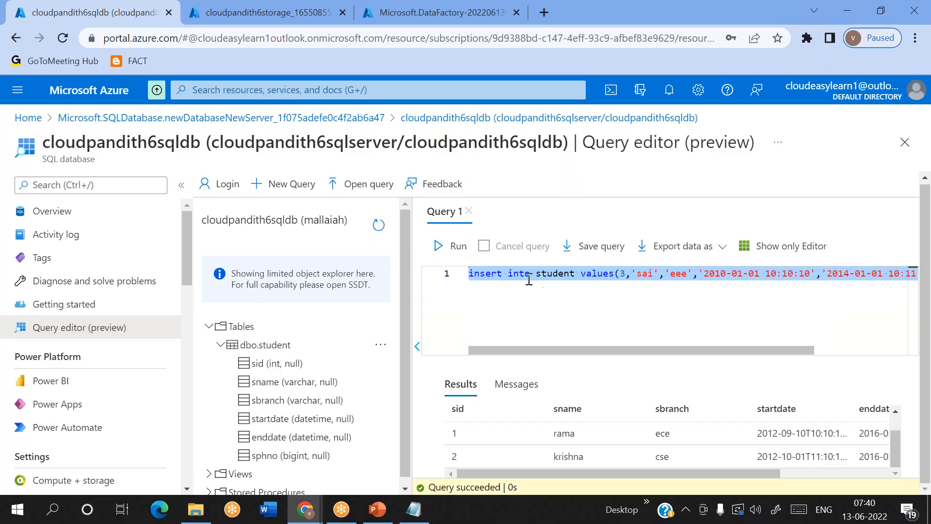
Run the insert statement for sid 3 and replace it in the query editor with select * from student.
click(457, 255)
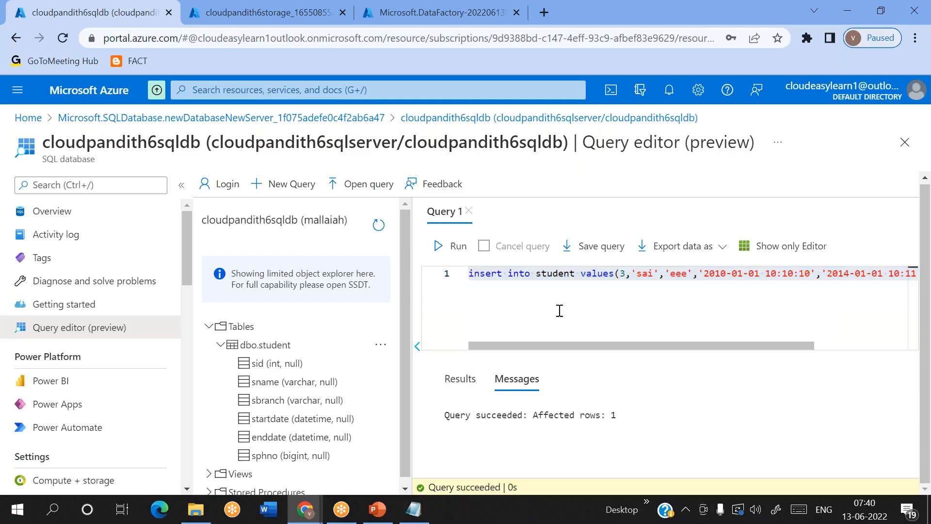
drag(563, 314, 564, 313)
key(ctrl+a)
key(BackSpace)
text(select * f)
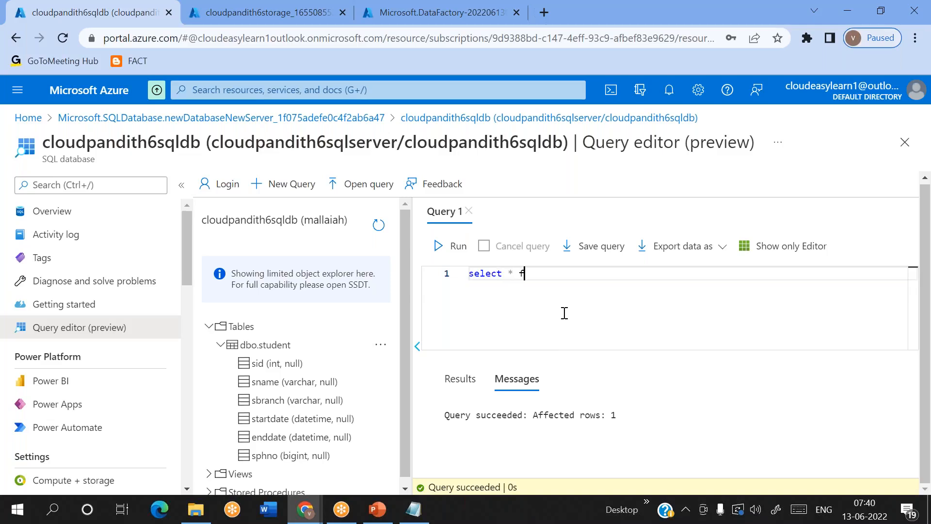
text(rom student)
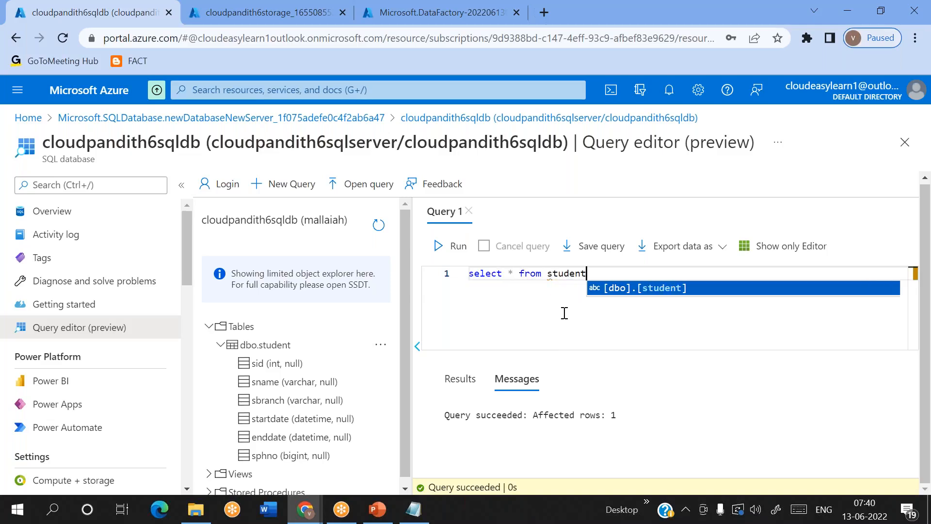
Run the whole select query on the student table and look through all columns of the returned rows.
key(ctrl+a)
click(455, 245)
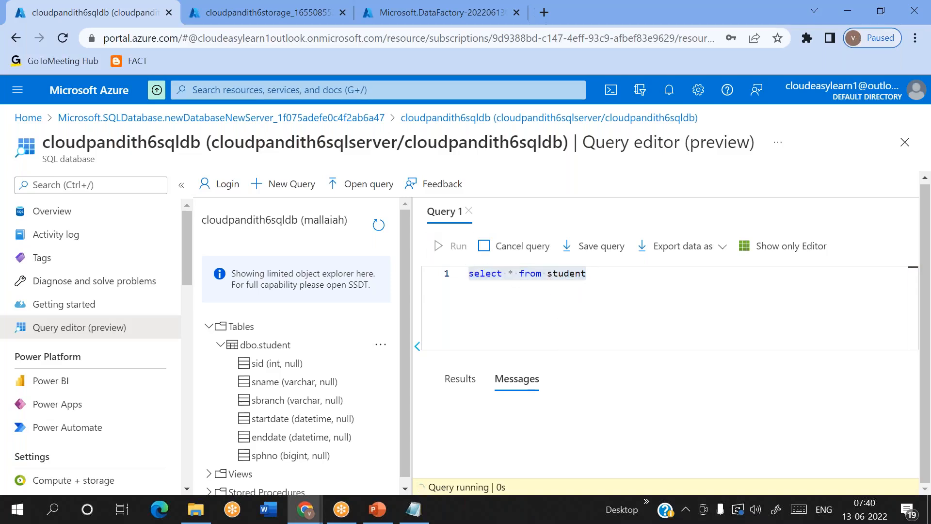
scroll(712, 443, down, 1)
scroll(713, 443, right, 3)
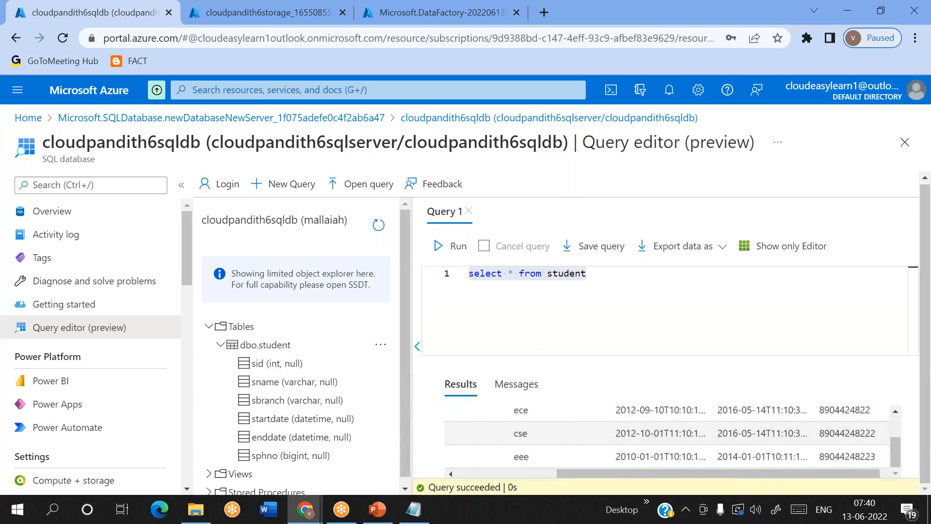
scroll(713, 443, left, 3)
Replace the select query with truncate table student and run it to empty the table.
click(600, 274)
key(shift+Home)
key(BackSpace)
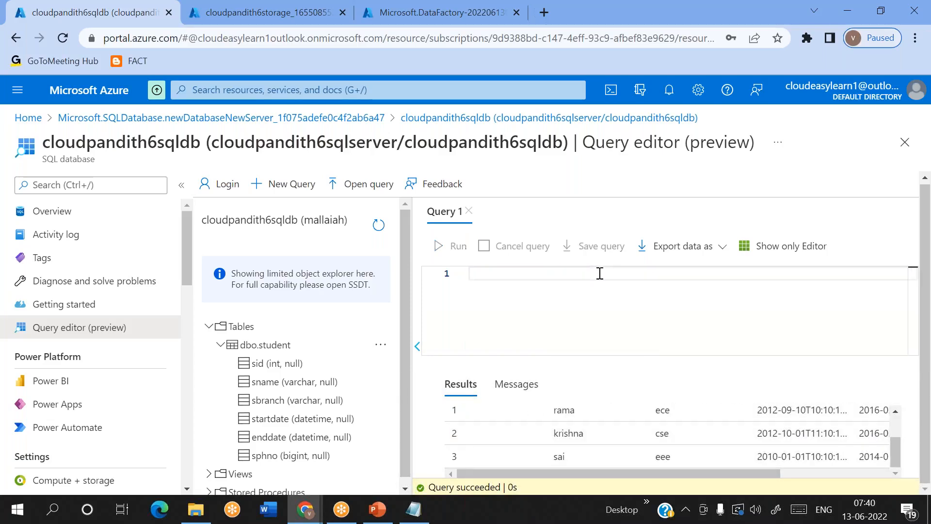
text(truncate table student)
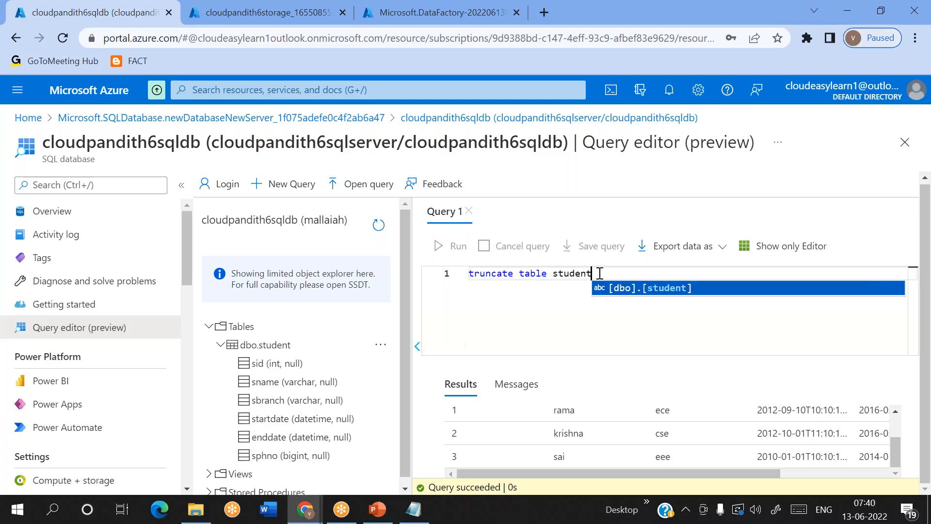
key(shift+Home)
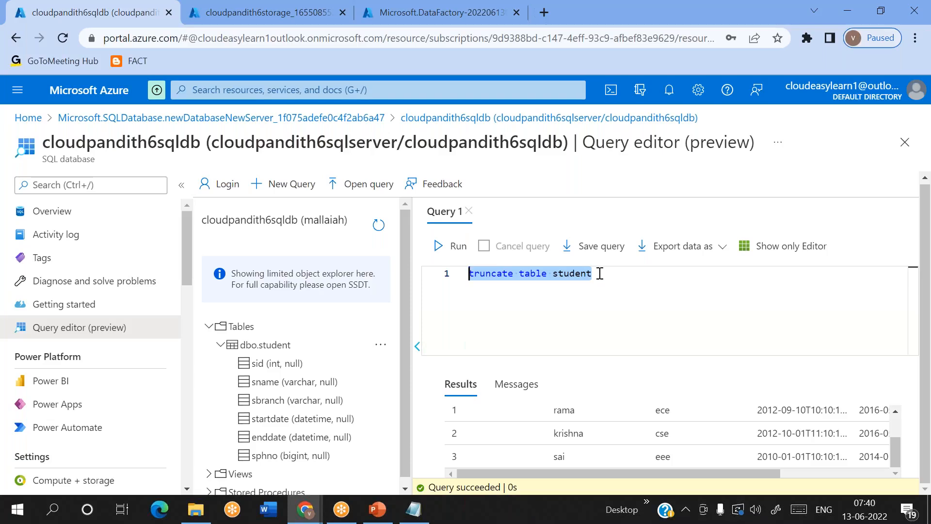
click(441, 246)
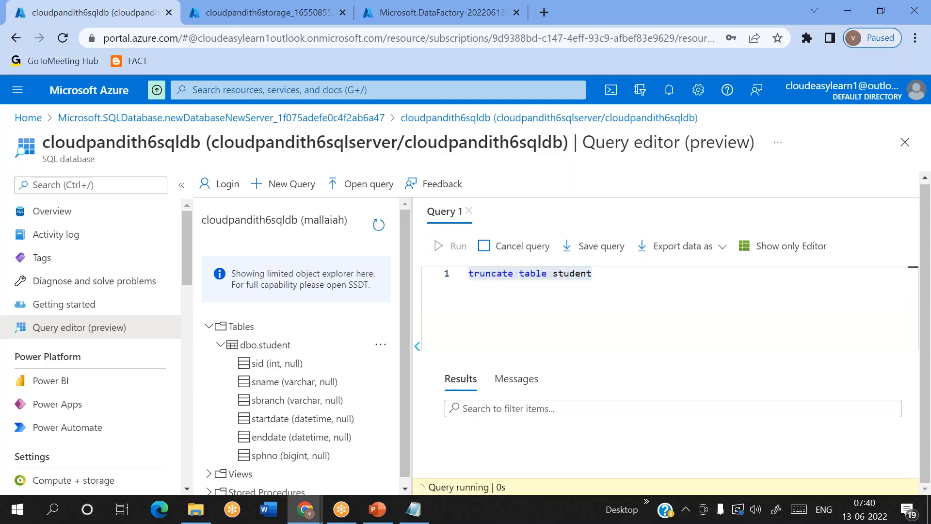
Replace the truncate statement with select * from student, run it and view the query results.
click(643, 276)
key(ctrl+a)
key(BackSpace)
text(sele)
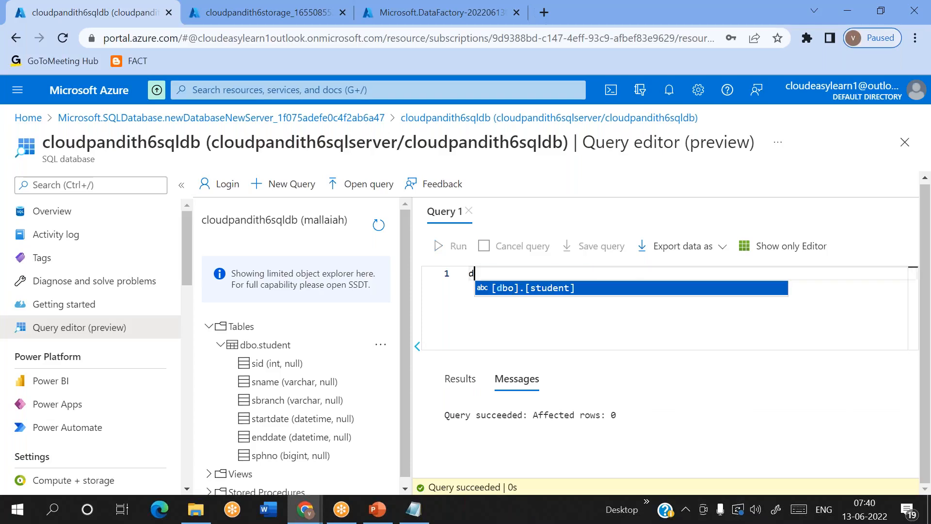
text(ct *)
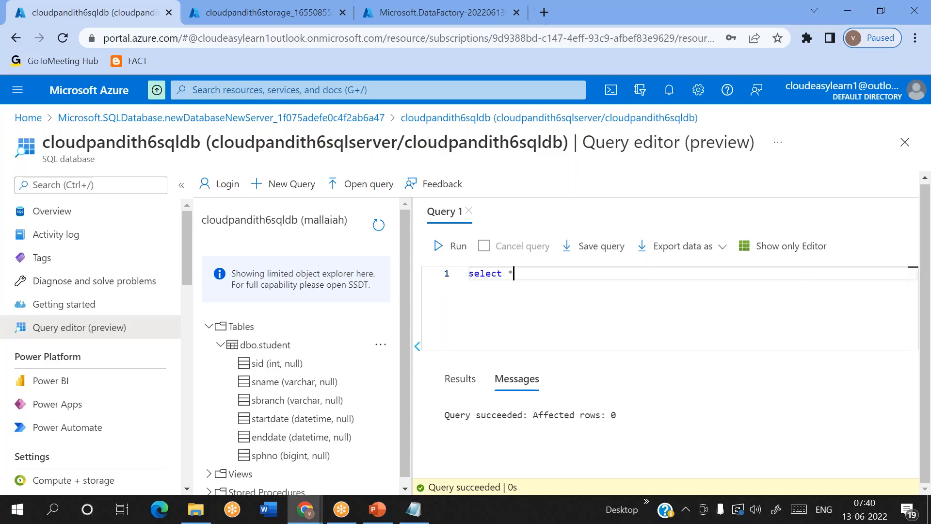
text( from student)
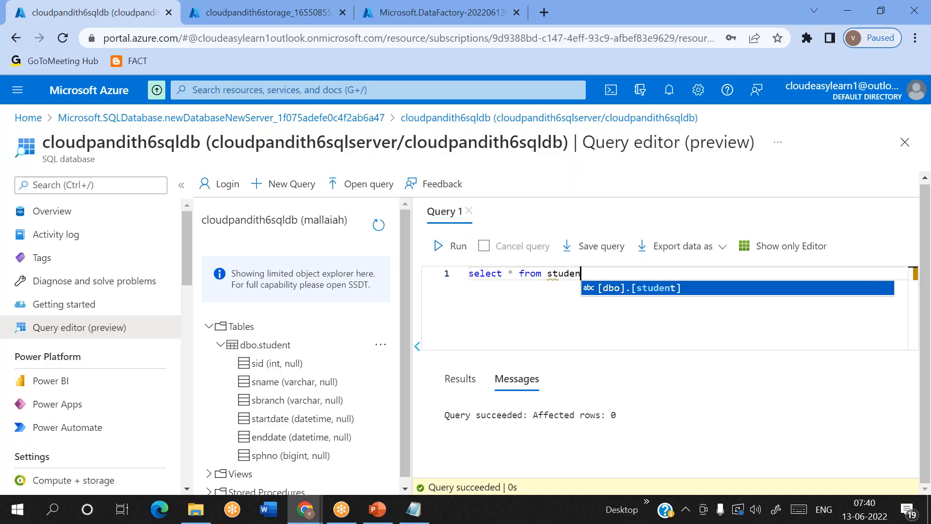
key(ctrl+a)
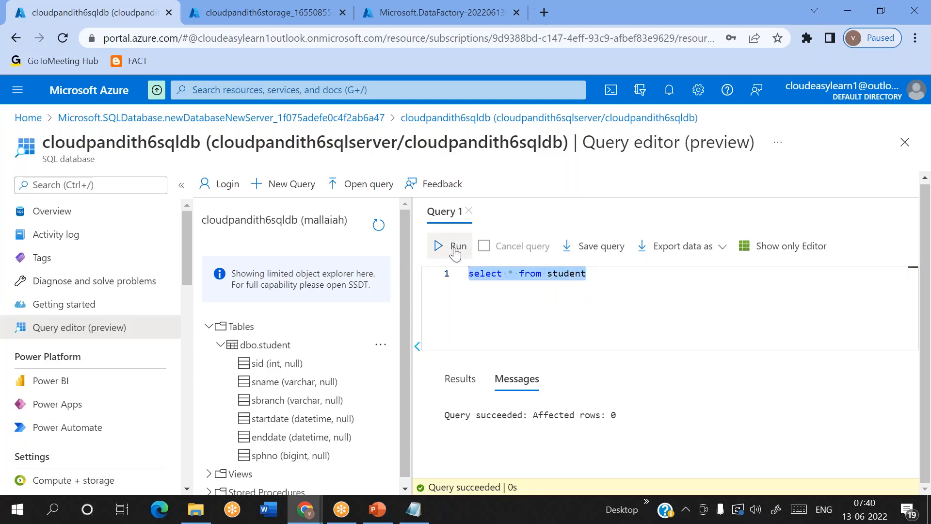
click(453, 246)
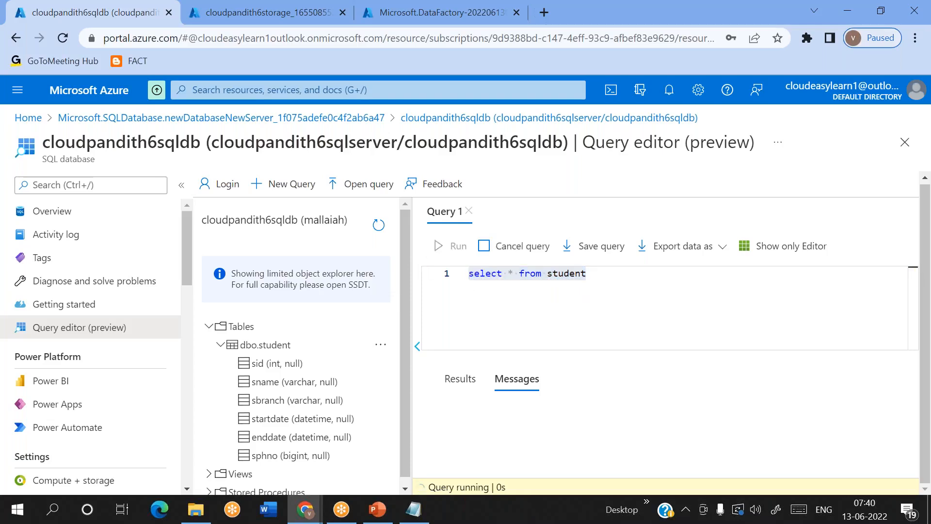
click(458, 379)
double_click(483, 457)
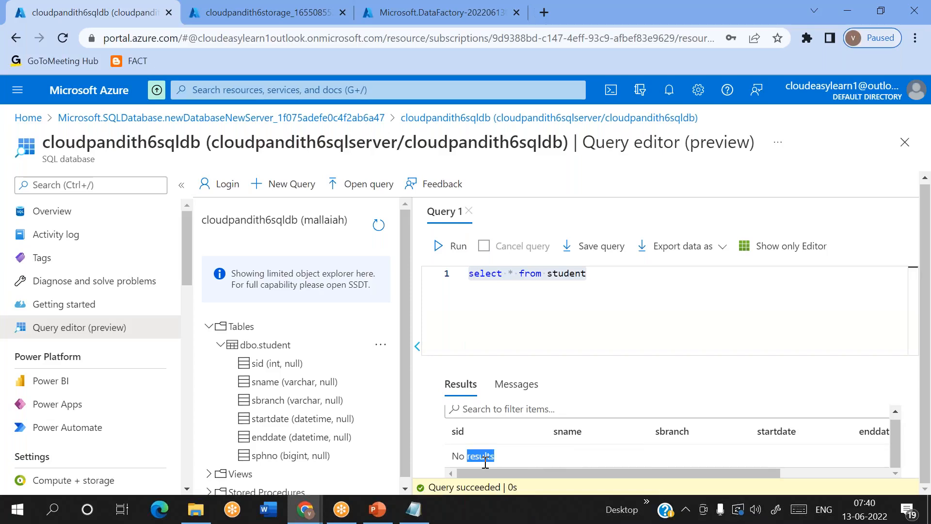
Switch to Notepad and append the note "truncate table student ---> it removes entire data from table but keeps structu of table as it is.".
click(413, 508)
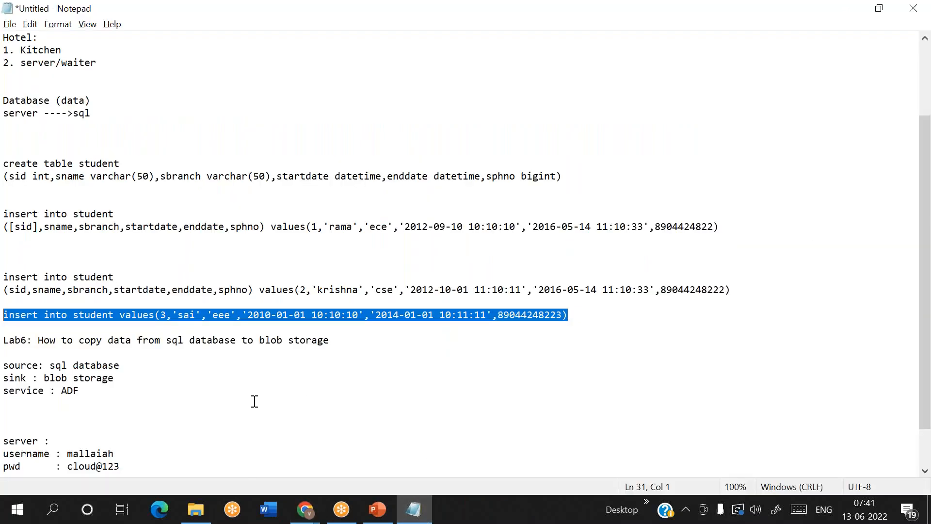
scroll(254, 401, down, 2)
click(162, 424)
key(Return)
key(Return)
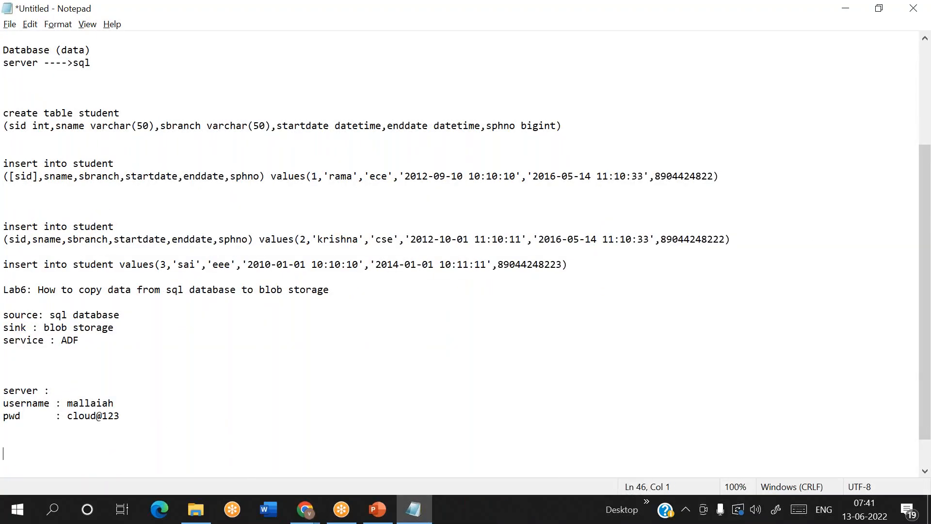
text(truncate table student  ---> it removes entore)
key(BackSpace)
key(BackSpace)
key(BackSpace)
text(ire data f)
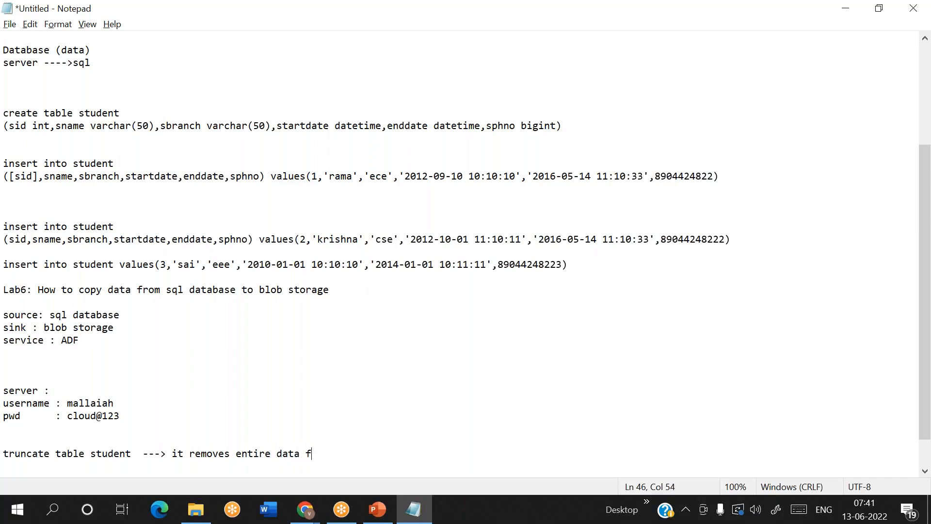
text(rom table but ke)
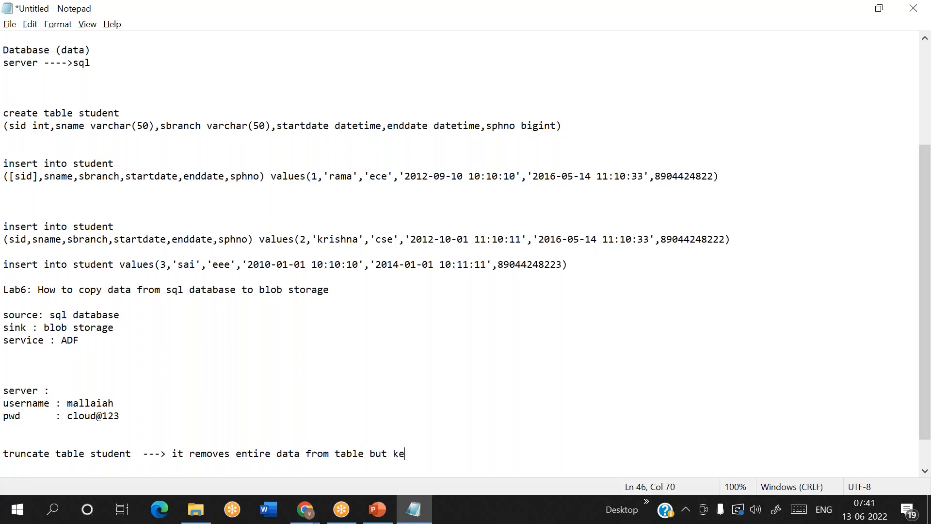
text(eps structu od)
key(BackSpace)
text(f table as it)
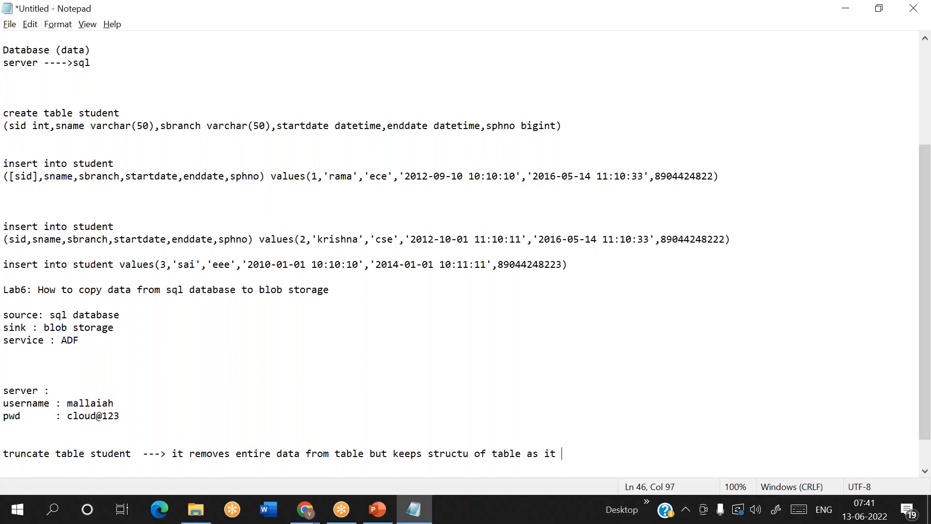
key(BackSpace)
key(BackSpace)
key(BackSpace)
text(it is.)
Enclose the sid column name in square brackets in the insert statement for sid 2 in the Notepad notes.
drag(587, 265, 333, 218)
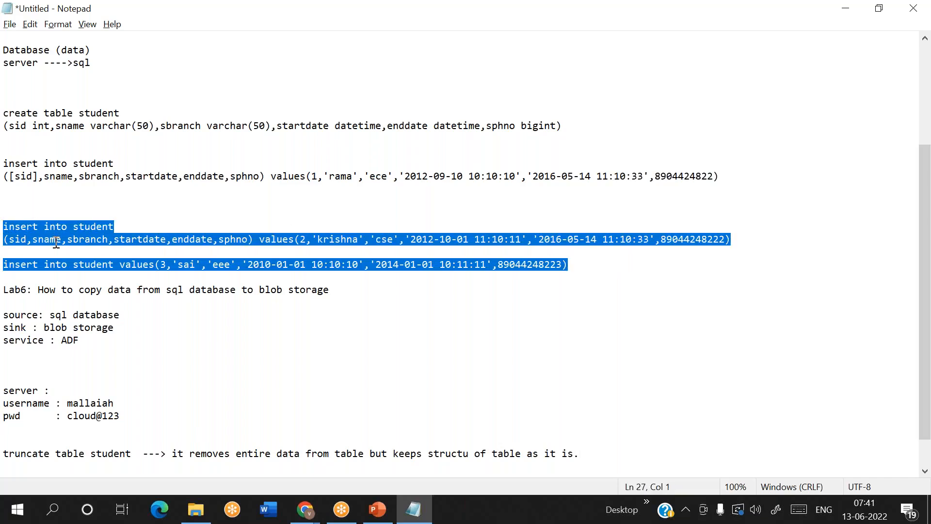
click(11, 238)
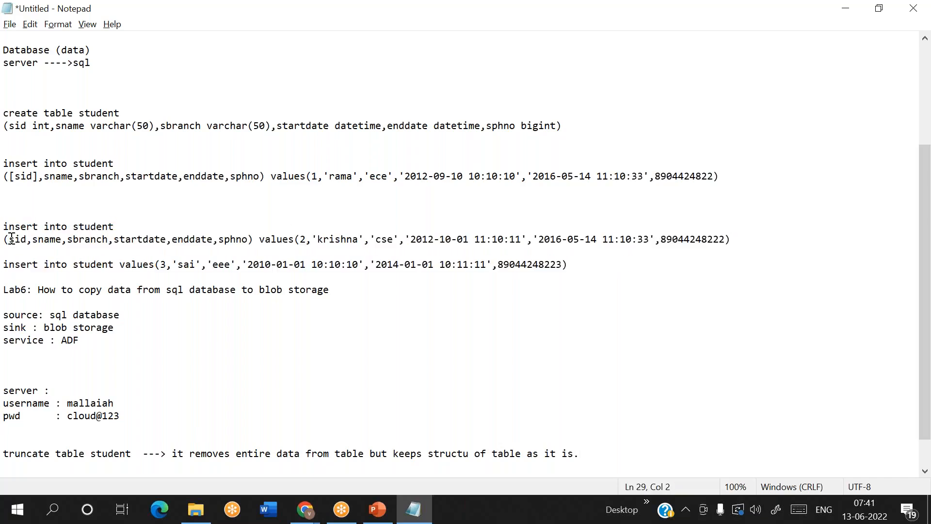
text([)
key(Right)
key(Right)
text(])
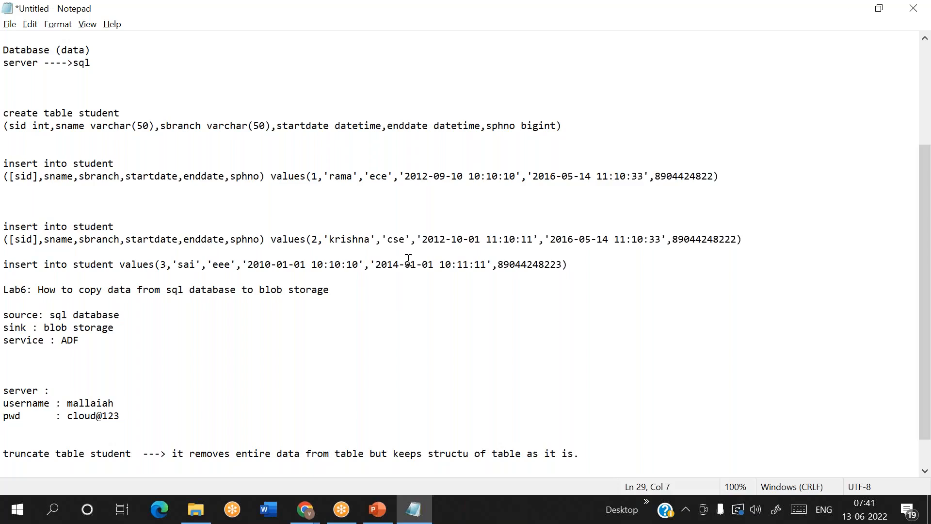
Replace the select query in the Azure query editor with all three student insert statements copied from Notepad and run them together.
drag(588, 264, 7, 159)
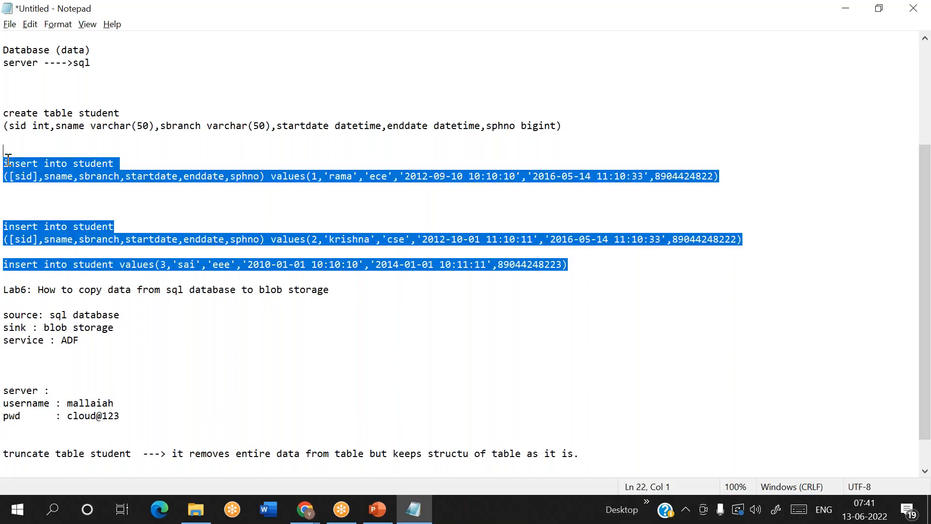
key(alt+Tab)
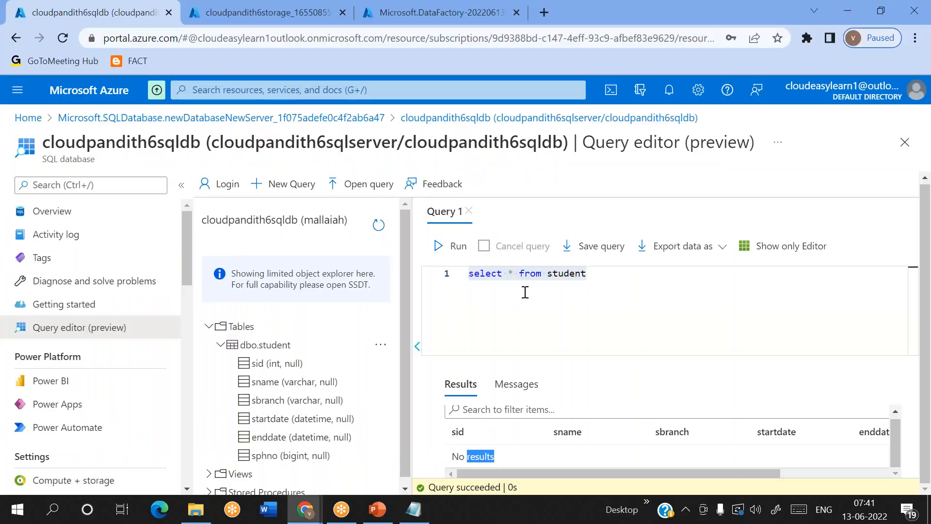
click(525, 292)
key(ctrl+a)
key(Delete)
key(ctrl+v)
scroll(525, 292, left, 2)
scroll(525, 292, up, 2)
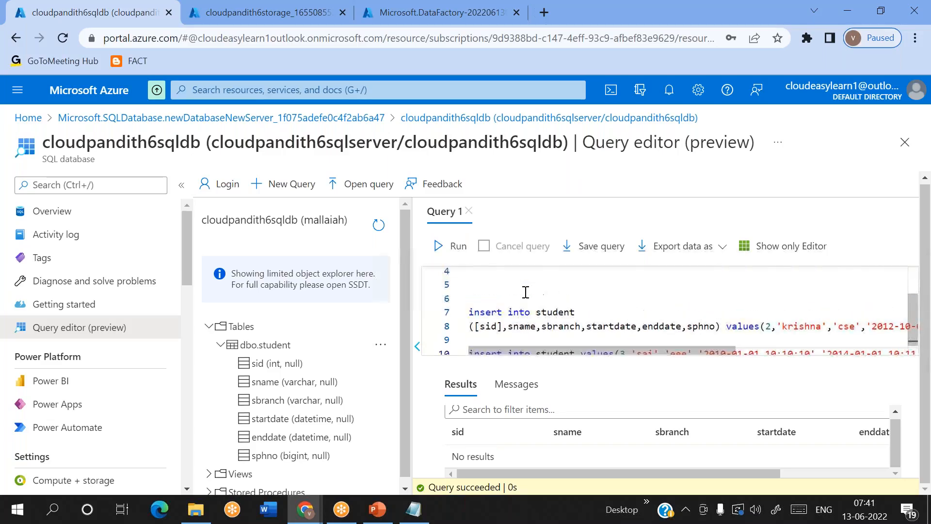
click(455, 245)
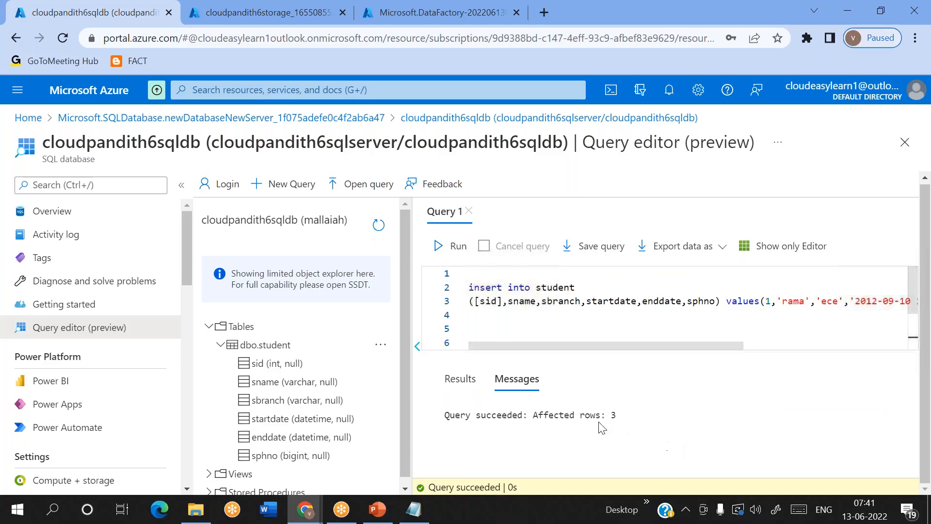
triple_click(583, 417)
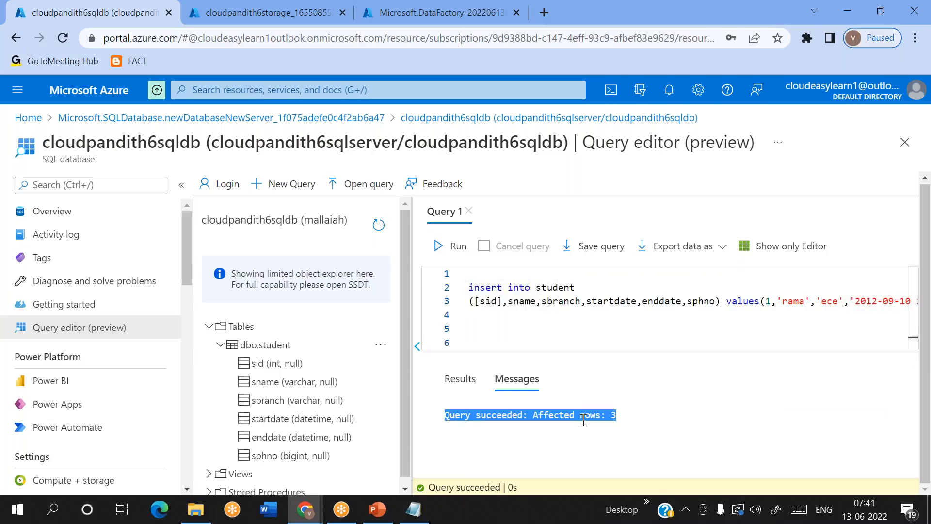
Replace the insert statements with select * from student, run the query and check the columns of the returned rows.
click(523, 309)
key(ctrl+a)
key(BackSpace)
text(select * fro)
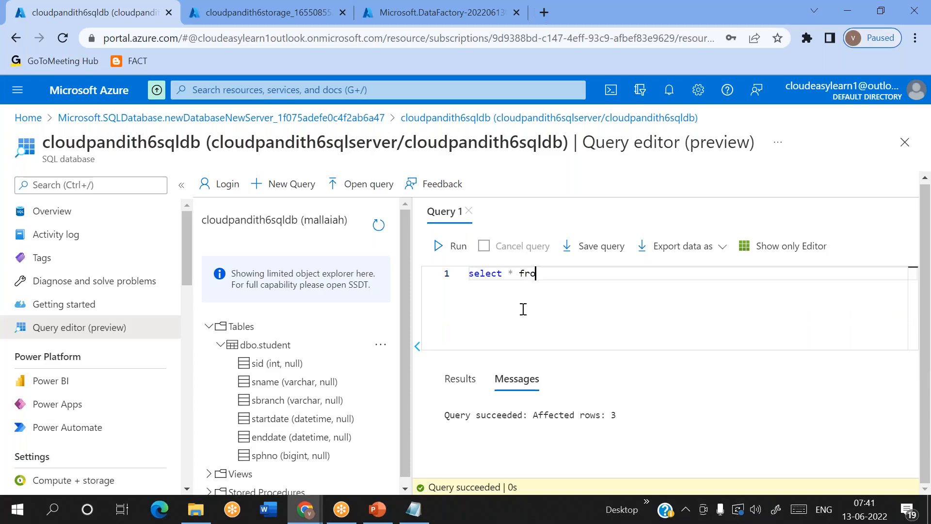
text(m student)
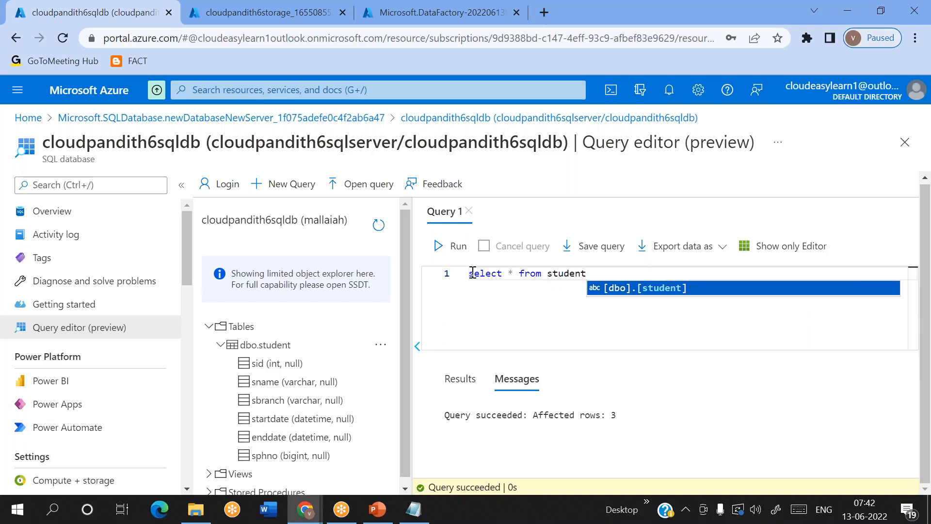
click(442, 246)
scroll(668, 456, right, 3)
scroll(668, 455, left, 3)
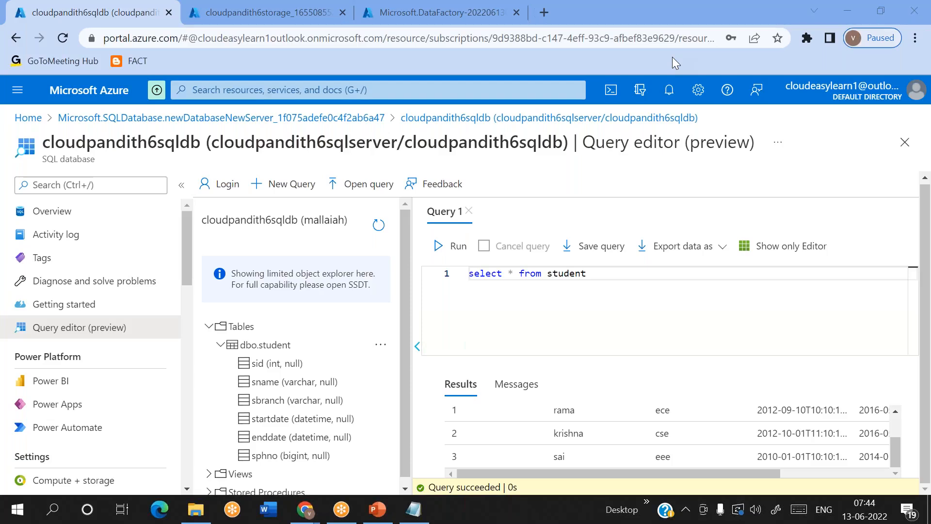
click(685, 509)
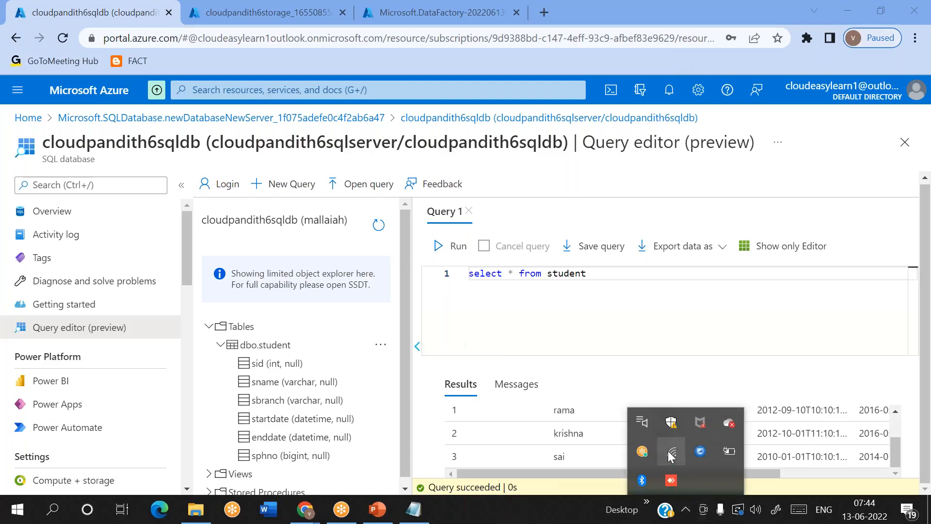
click(753, 315)
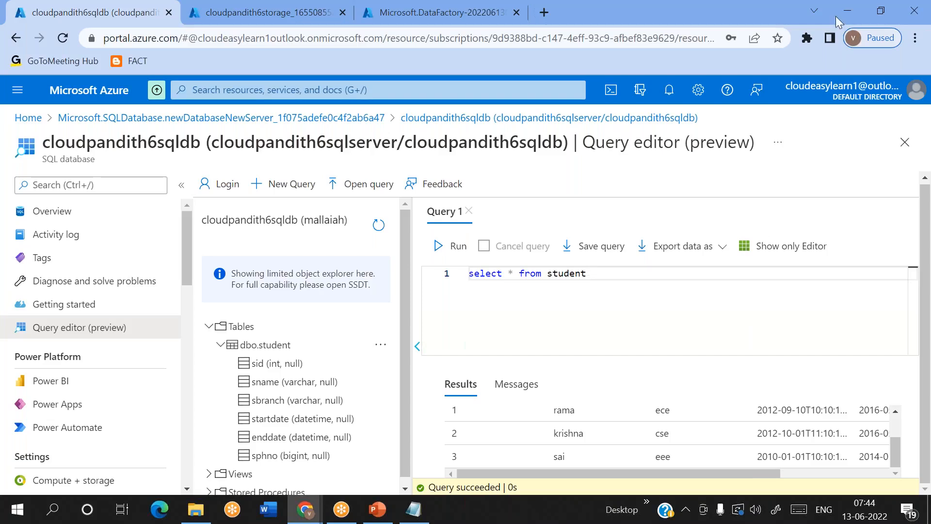
click(640, 22)
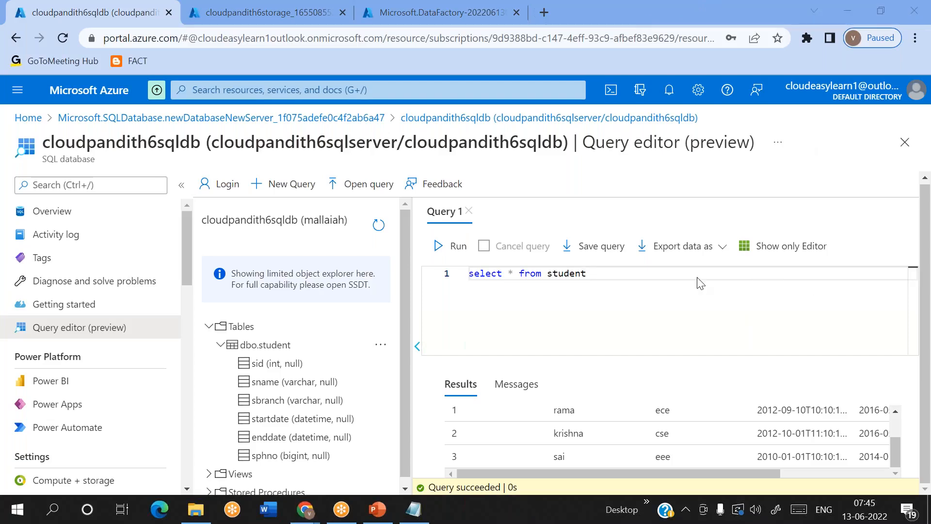
click(435, 293)
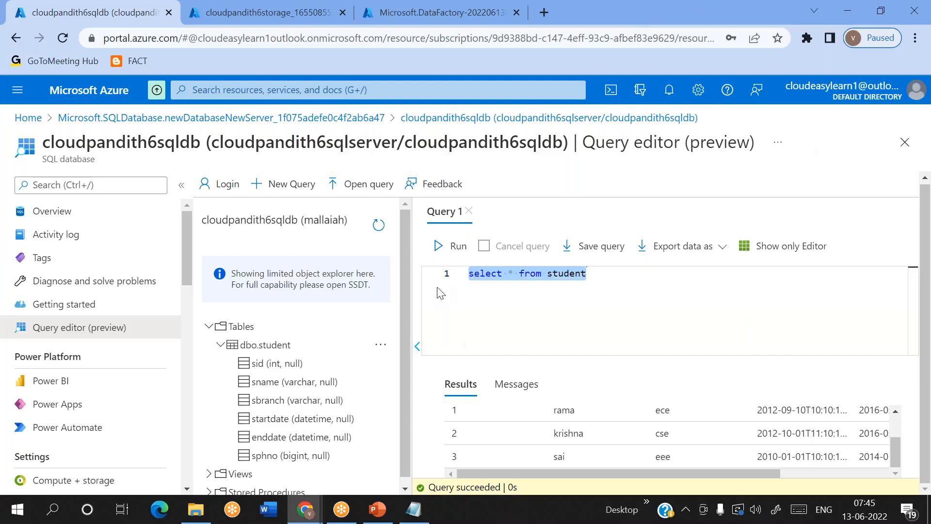
Below the select query, add the note line "tools ----> ip address ----> corporate network---->" in the query editor.
click(614, 274)
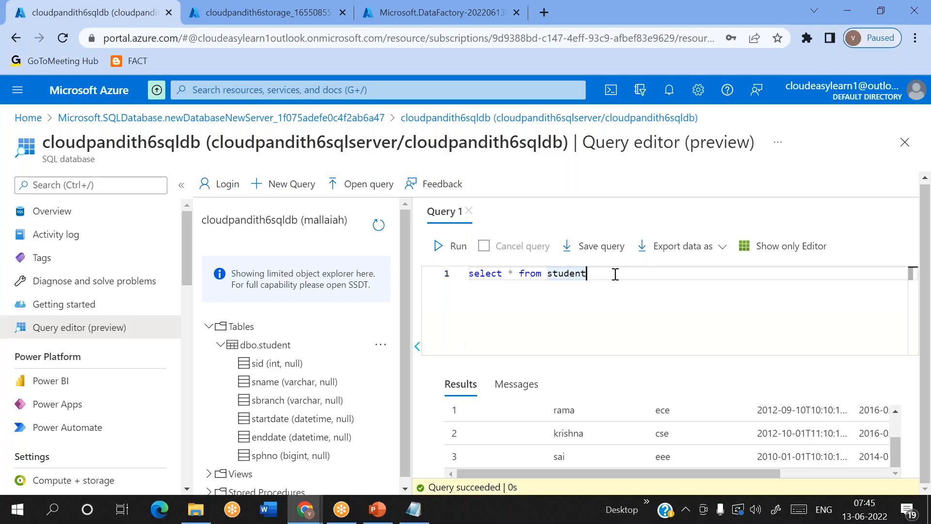
key(Return)
key(Return)
key(Return)
text(t)
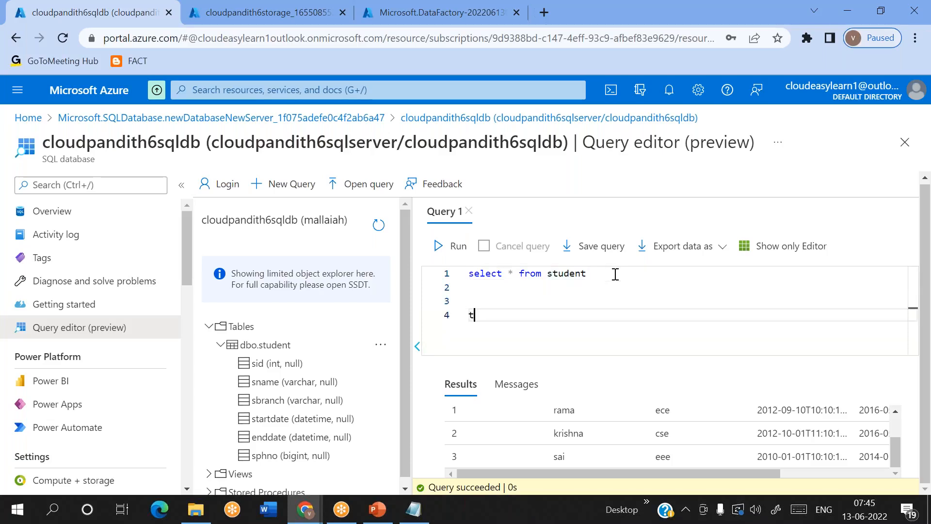
text(ools ---->)
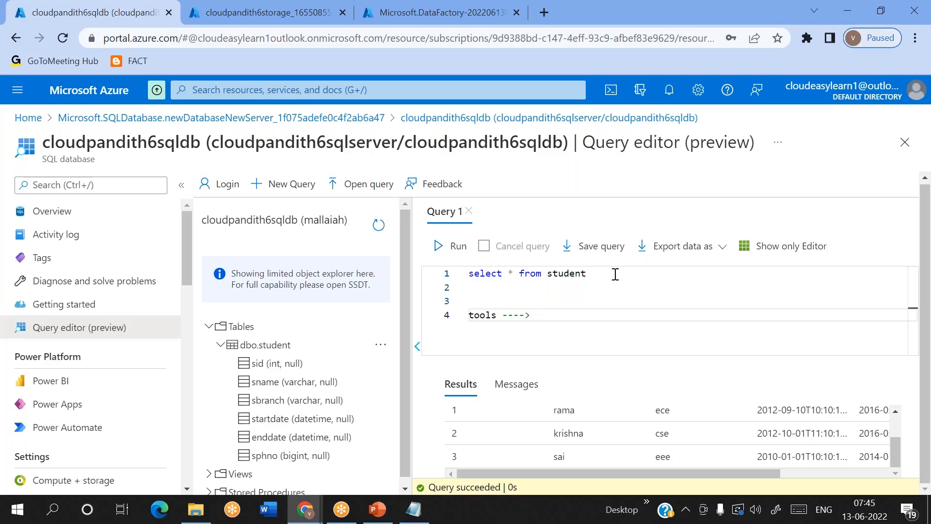
text( ip address ---->)
text(corporate network)
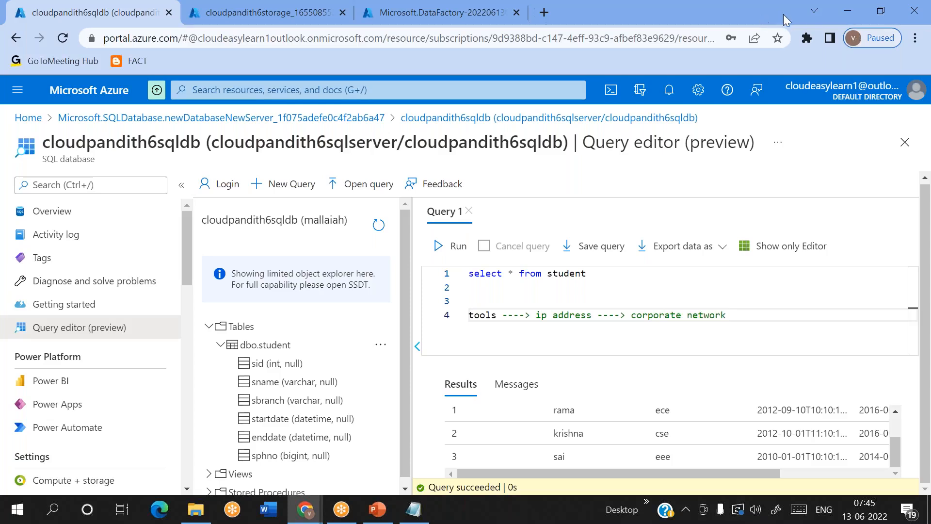
click(674, 54)
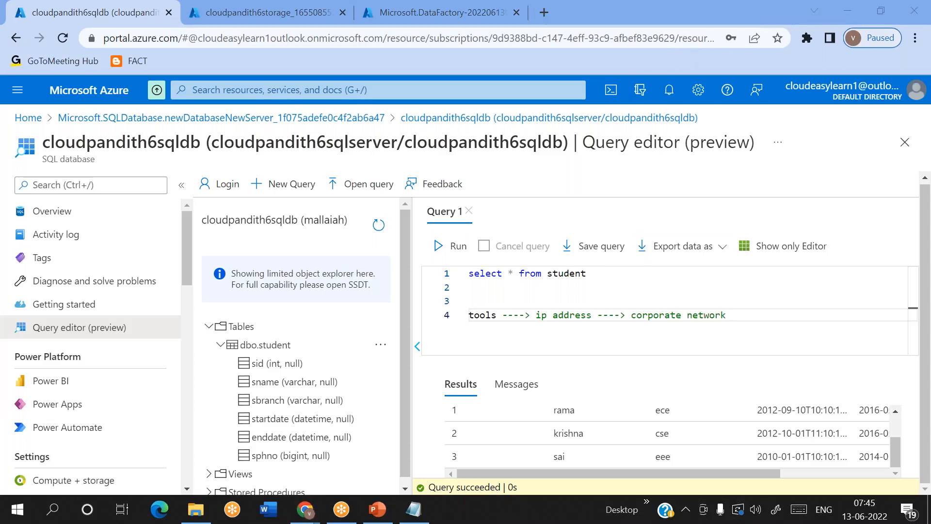
drag(629, 315, 728, 316)
click(737, 313)
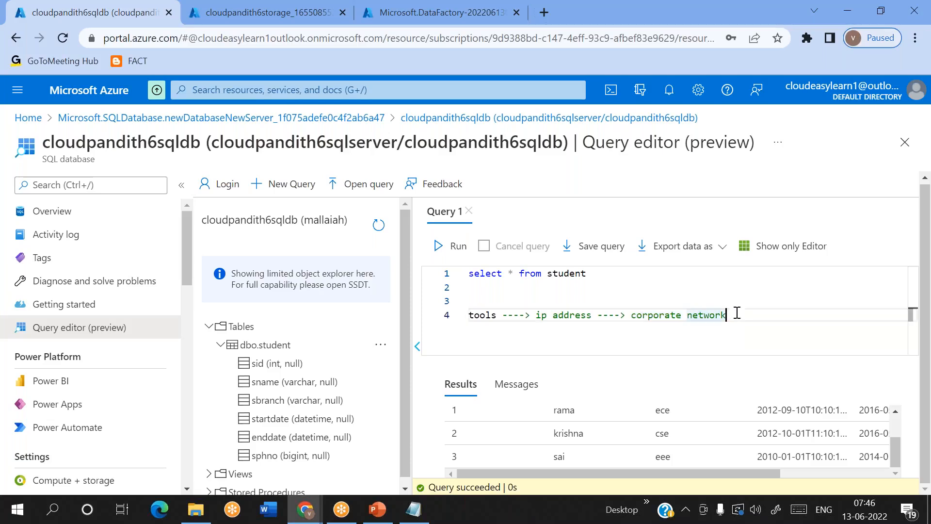
text(---->)
drag(536, 315, 726, 315)
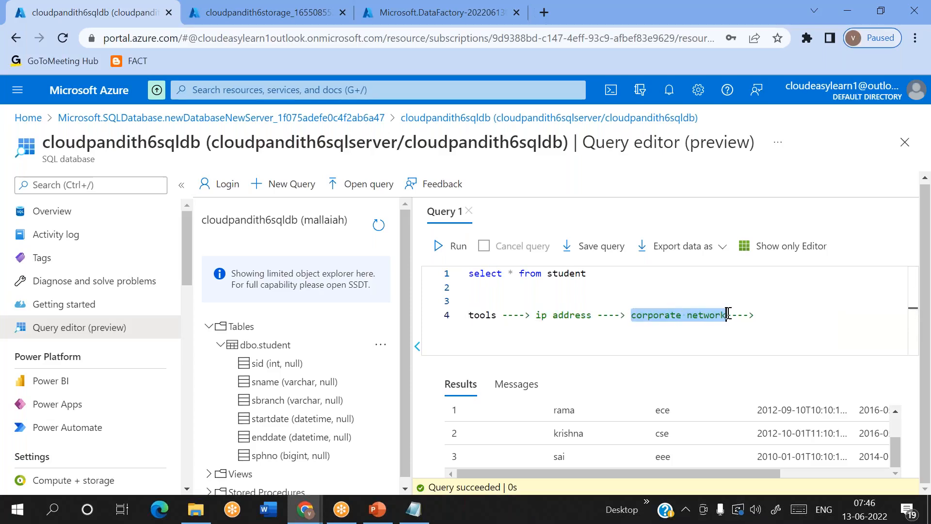
click(691, 318)
click(761, 315)
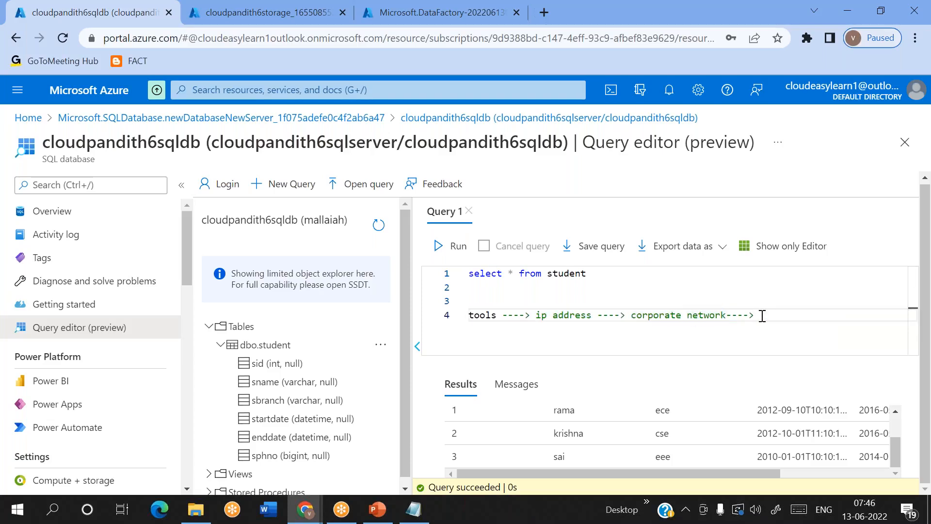
double_click(564, 315)
double_click(682, 316)
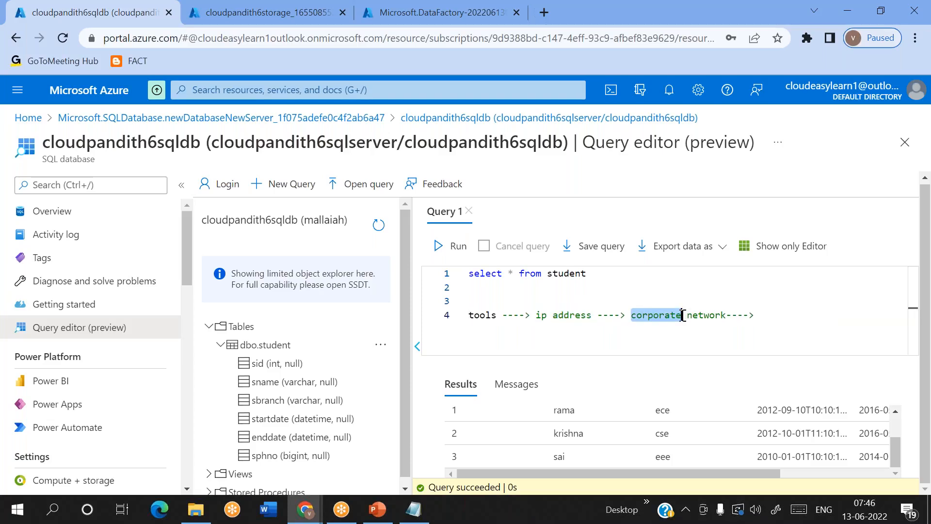
double_click(479, 314)
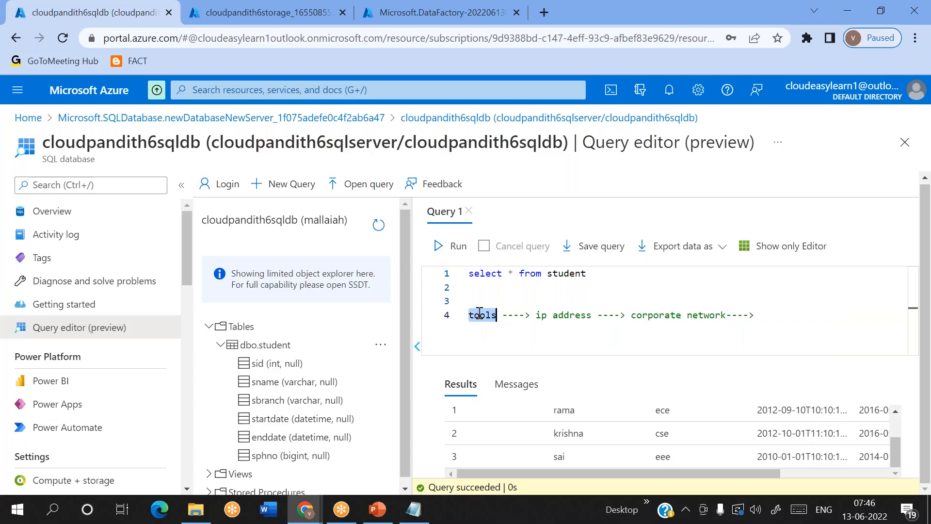
drag(536, 315, 730, 316)
click(738, 320)
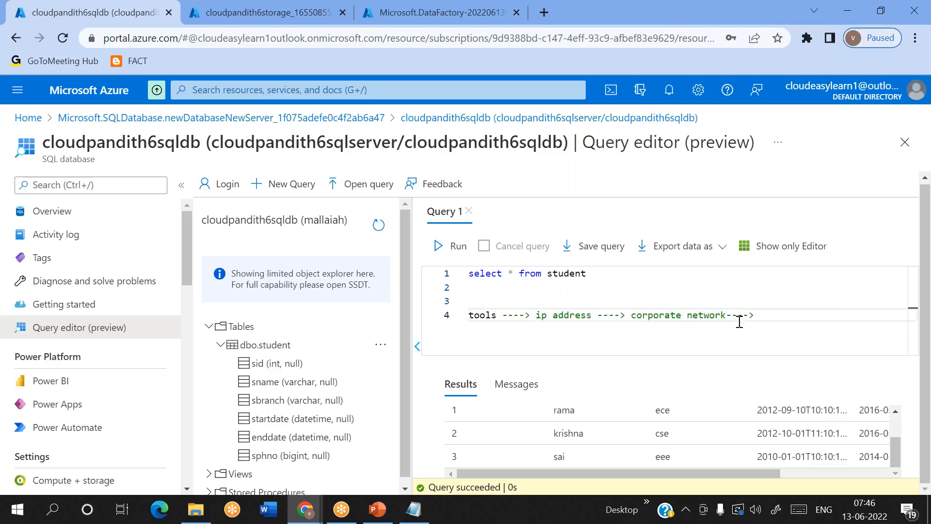
triple_click(739, 322)
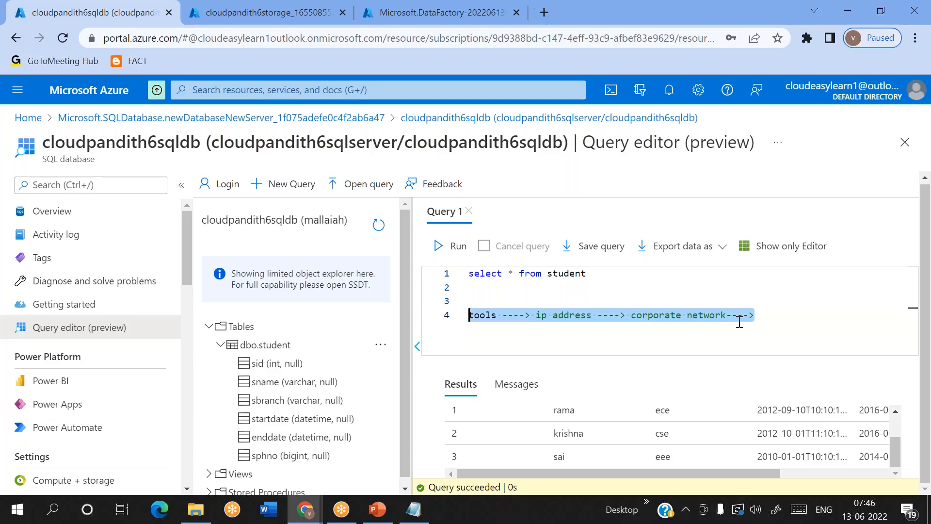
key(End)
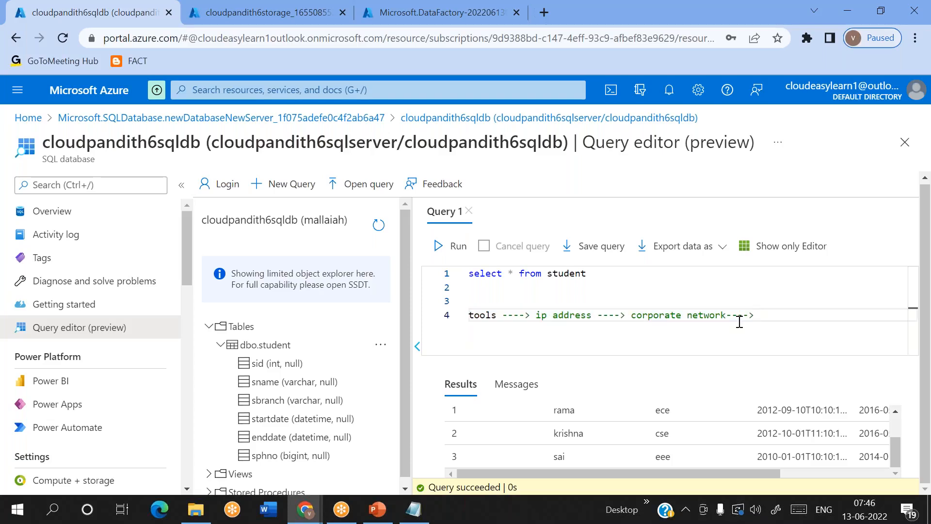
key(shift+Home)
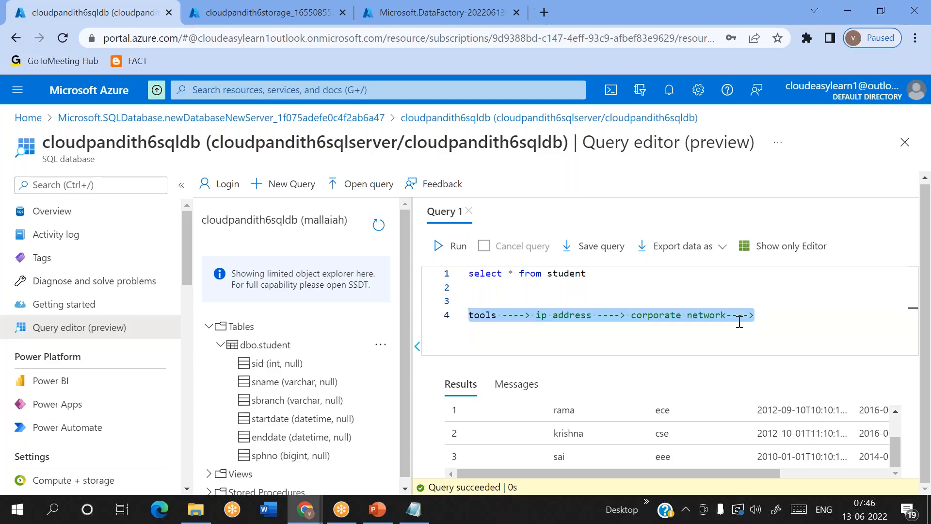
key(End)
key(shift+Home)
key(End)
key(shift+Home)
key(End)
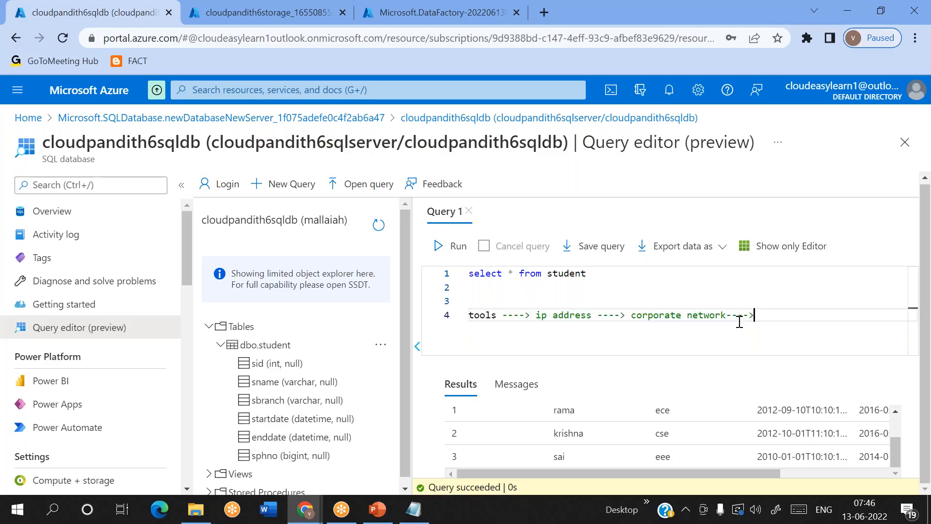
key(shift+Home)
key(End)
Add the note line "virtual machine -----> sql databases" two lines below the tools note.
key(Return)
key(Return)
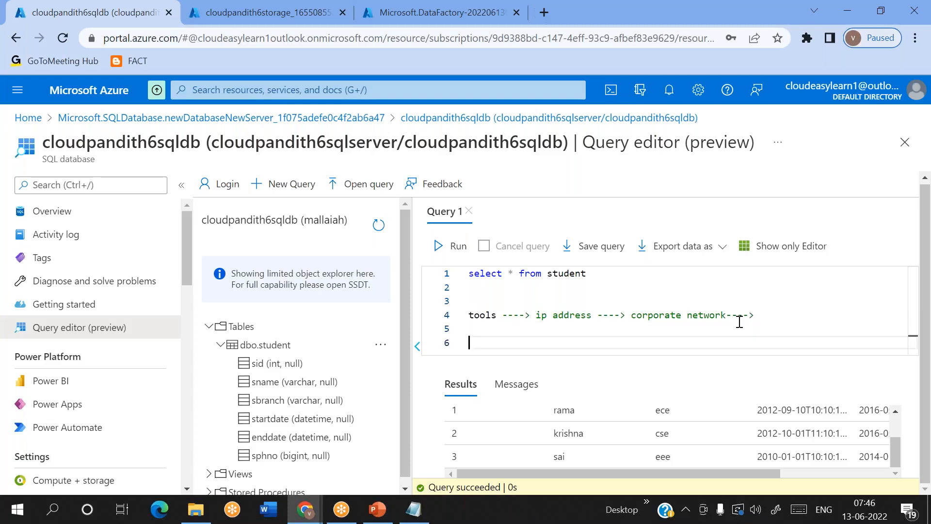
text(virtual machine ----->)
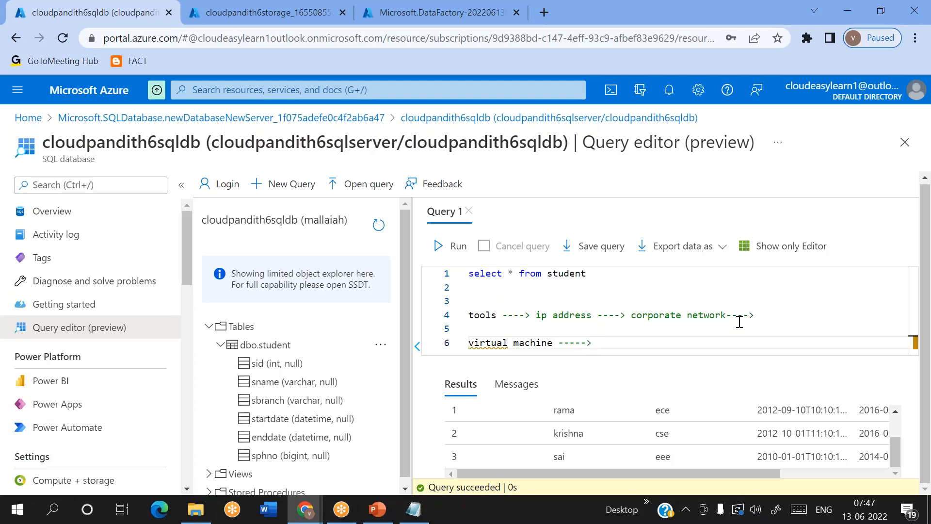
text(sql databases)
key(Return)
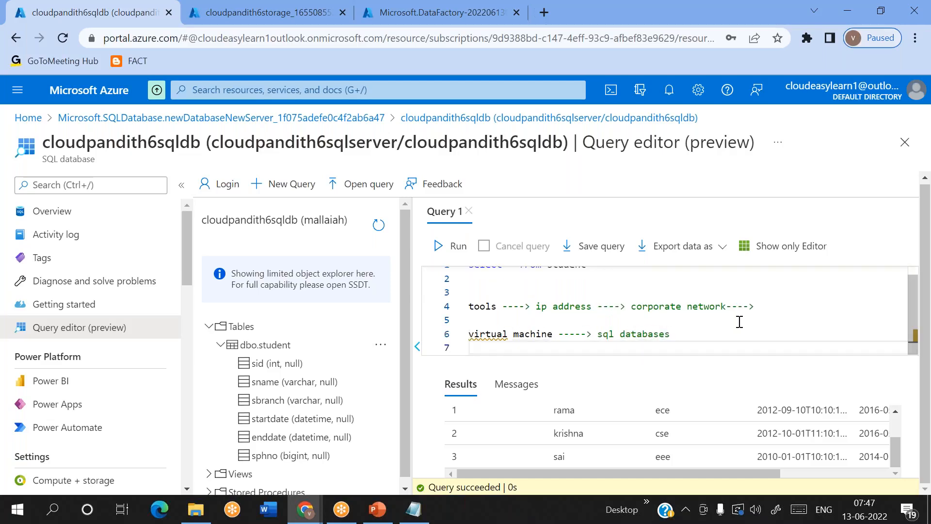
double_click(518, 335)
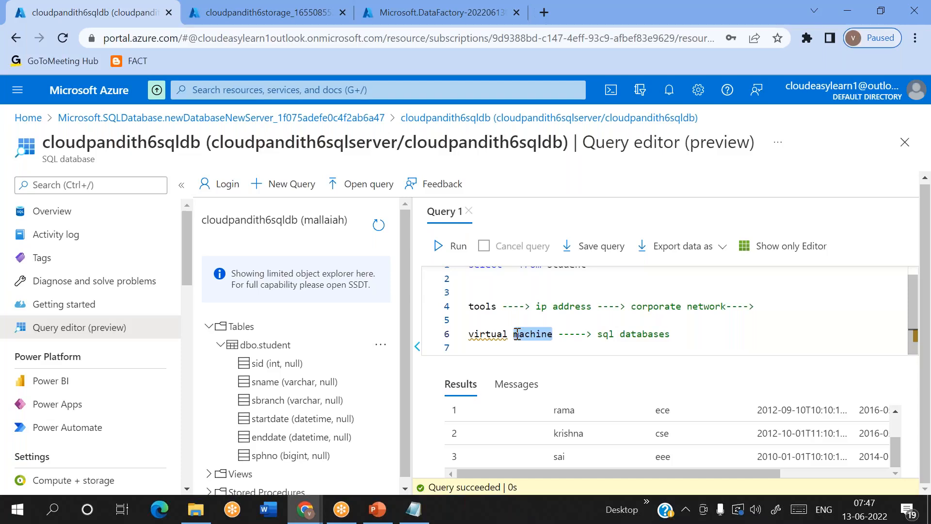
click(674, 338)
key(Return)
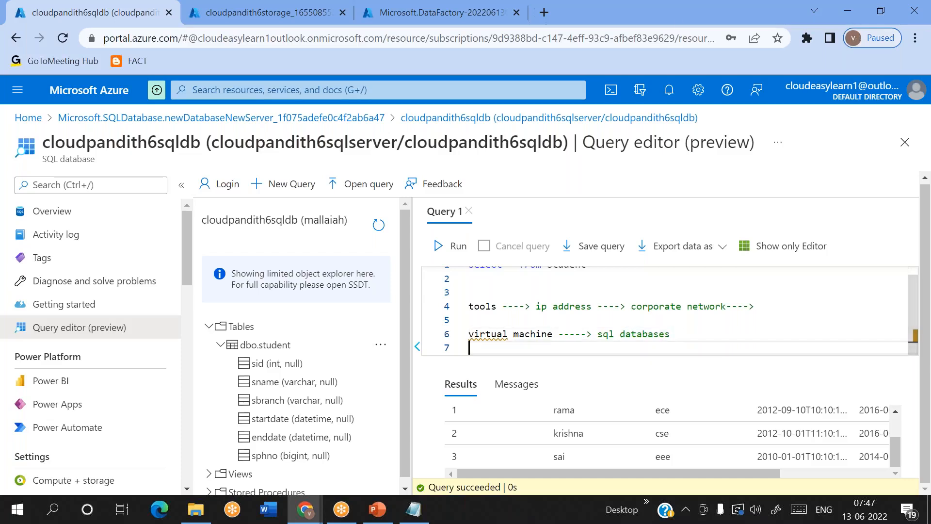
click(677, 18)
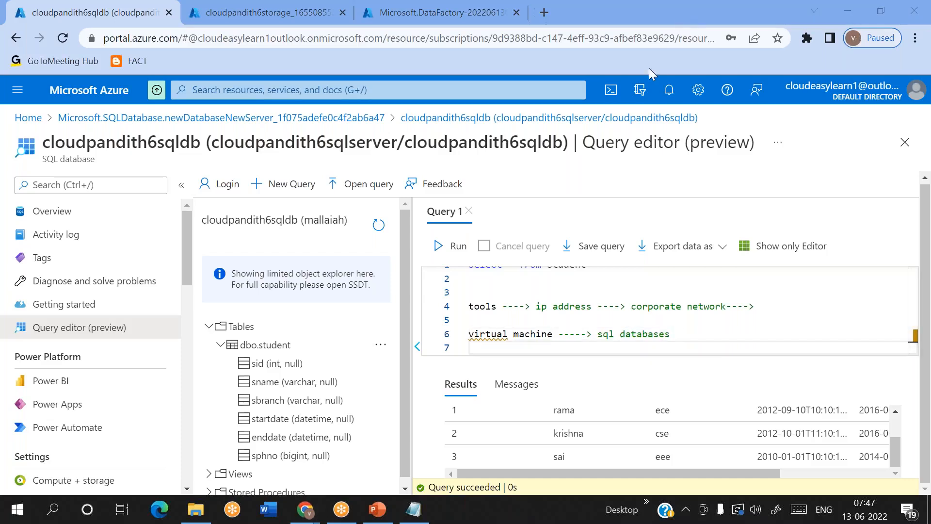
double_click(559, 301)
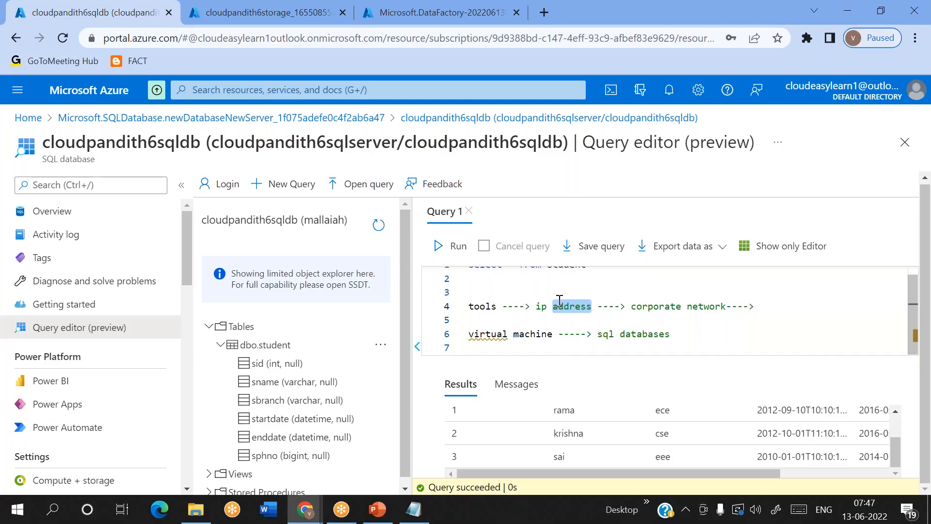
click(671, 27)
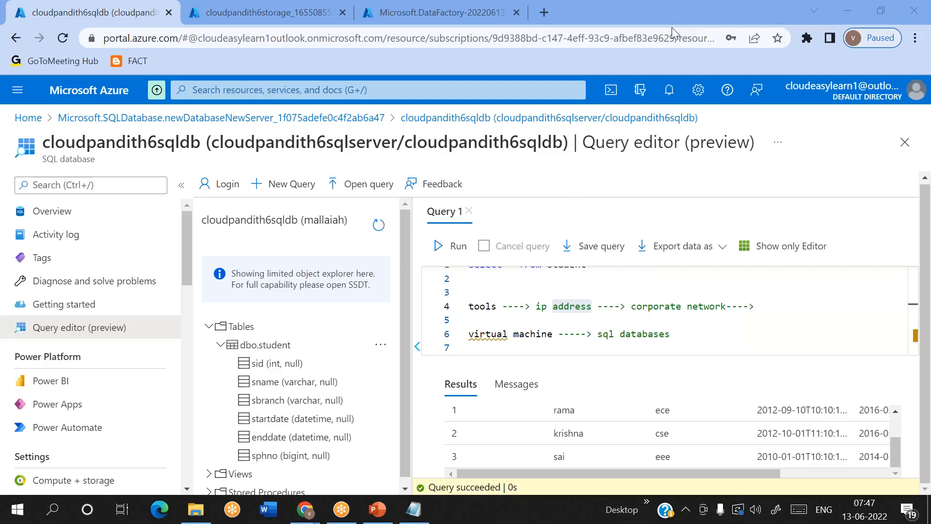
Clear the select query and all note lines from the query editor.
click(569, 329)
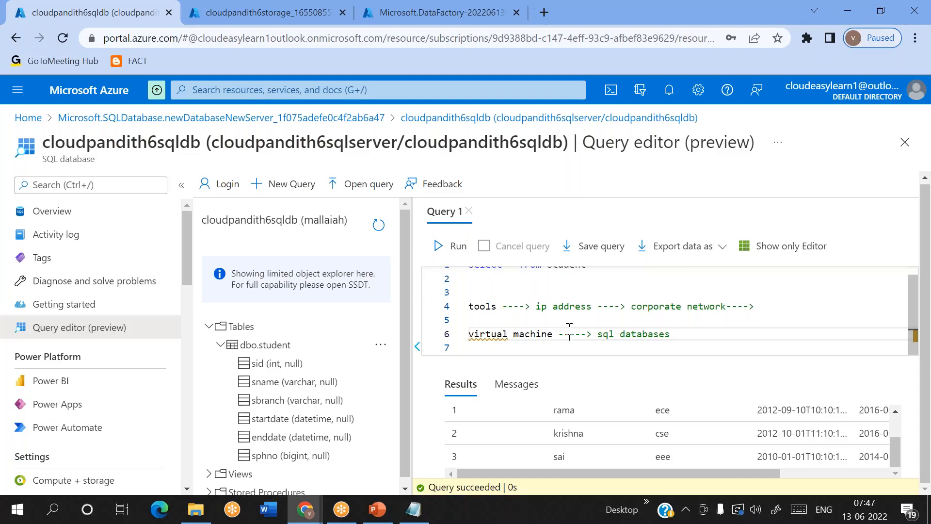
key(ctrl+a)
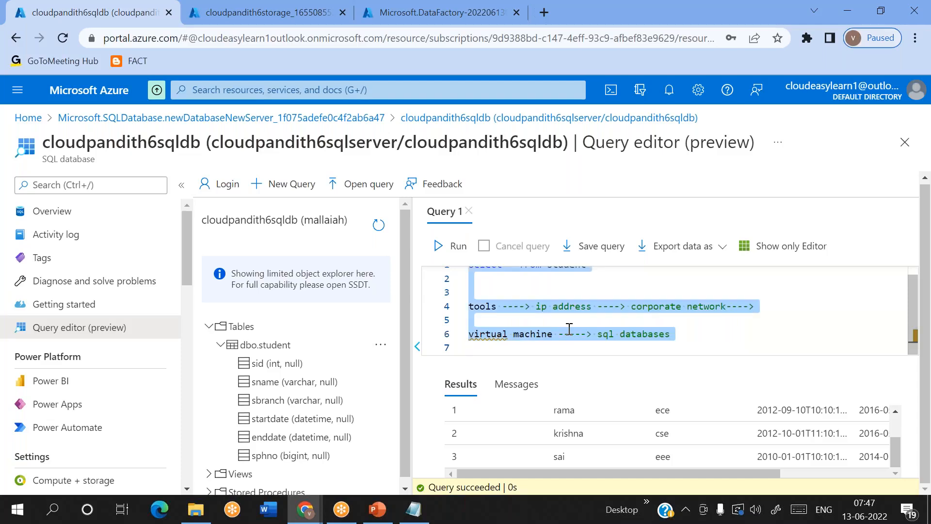
key(Delete)
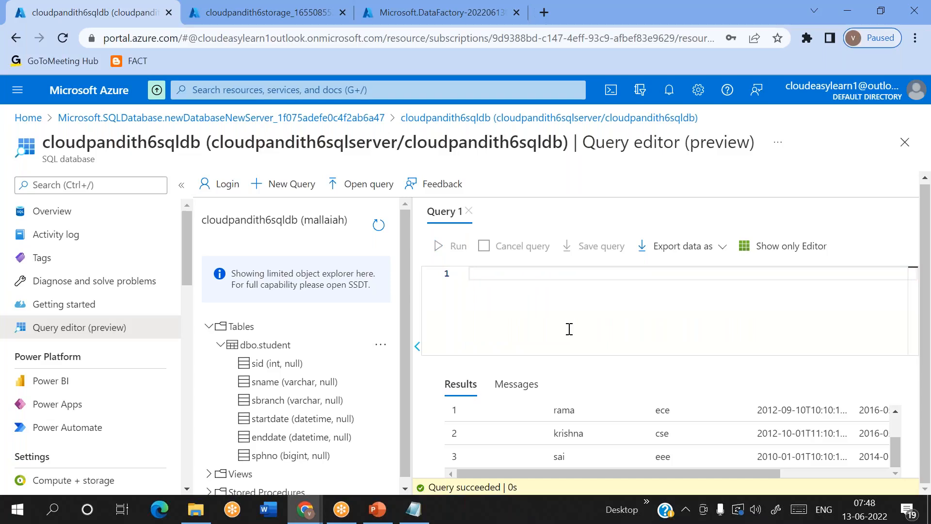
click(647, 21)
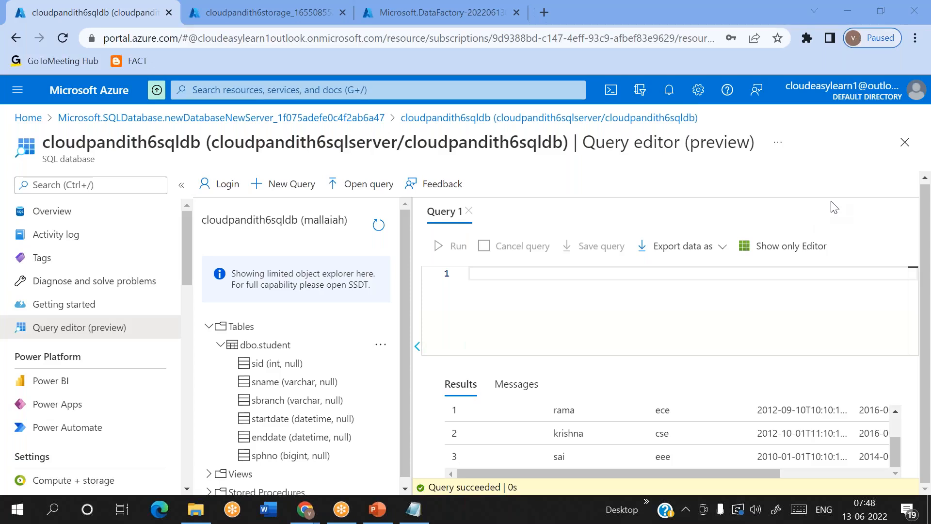
Copy the insert statement for sid 3 from the Notepad notes into the empty Azure query editor and run it again.
click(556, 270)
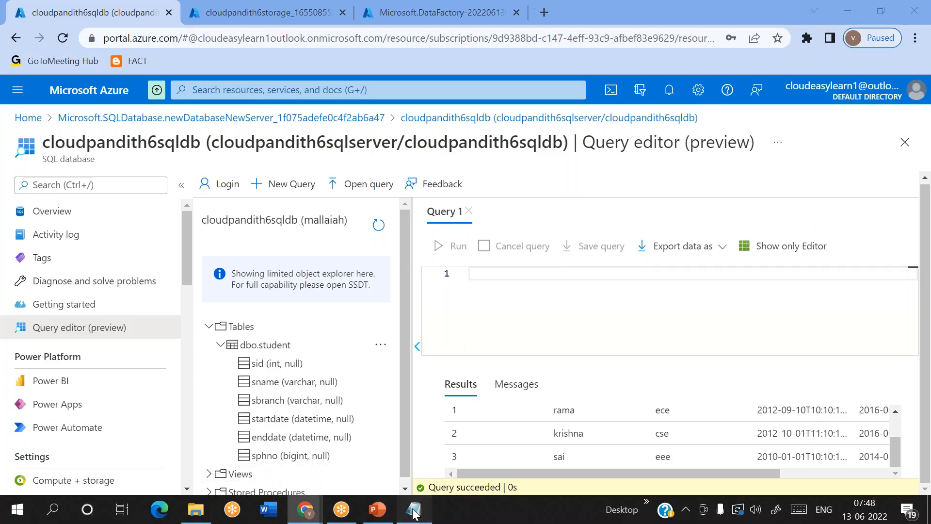
click(414, 509)
click(578, 271)
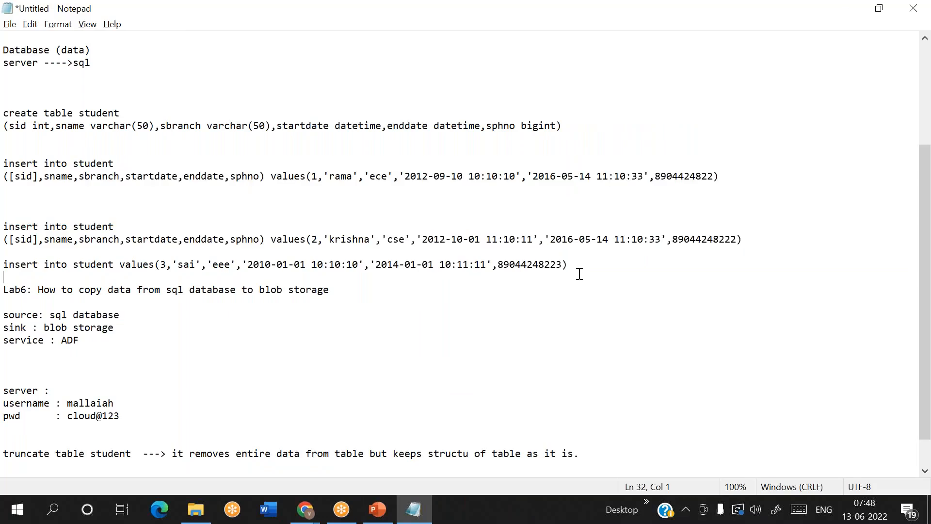
drag(576, 268, 8, 263)
key(ctrl+c)
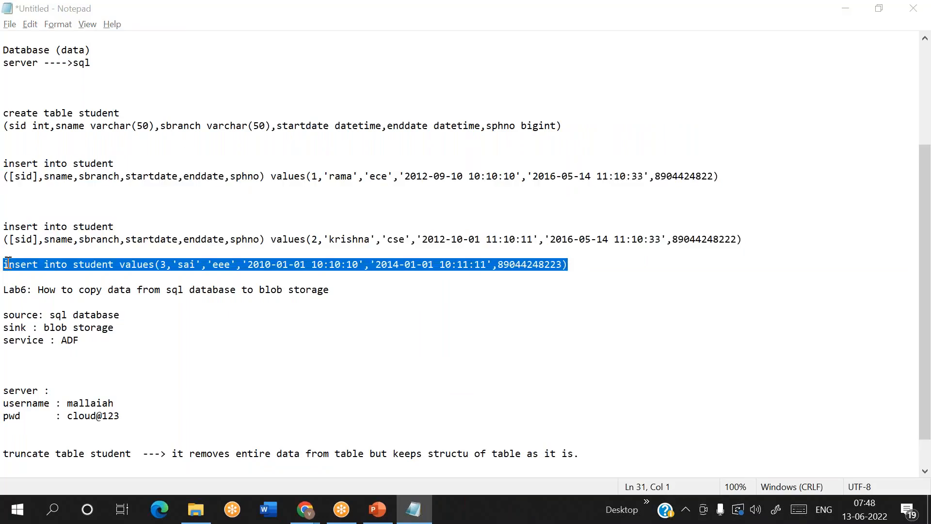
key(alt+Tab)
key(ctrl+v)
click(450, 246)
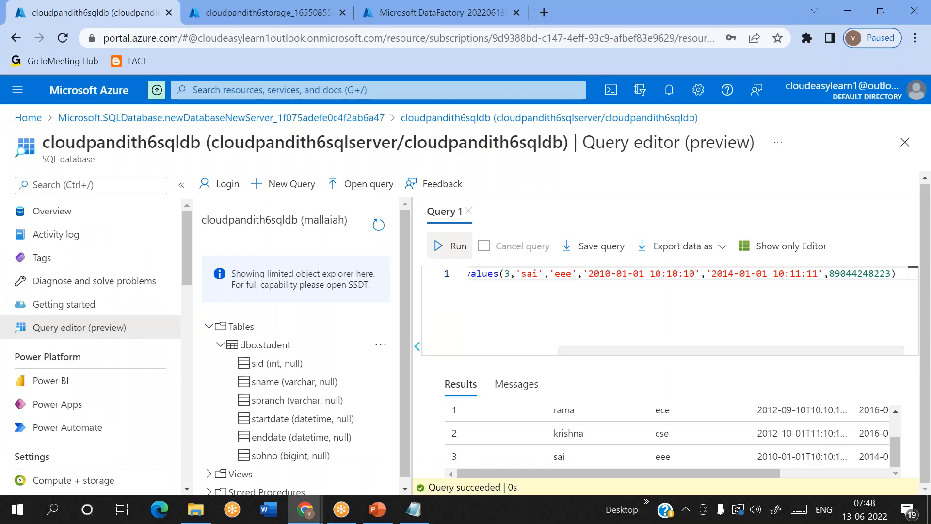
Replace the insert statement with select * from student, run it and examine the last returned rows.
key(ctrl+a)
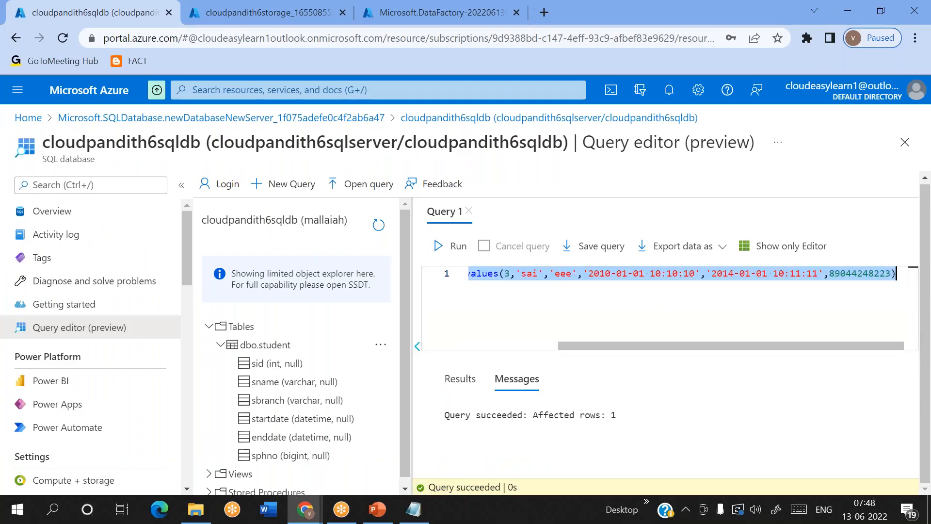
text(select * fr)
key(BackSpace)
key(BackSpace)
key(BackSpace)
key(BackSpace)
text(* from student)
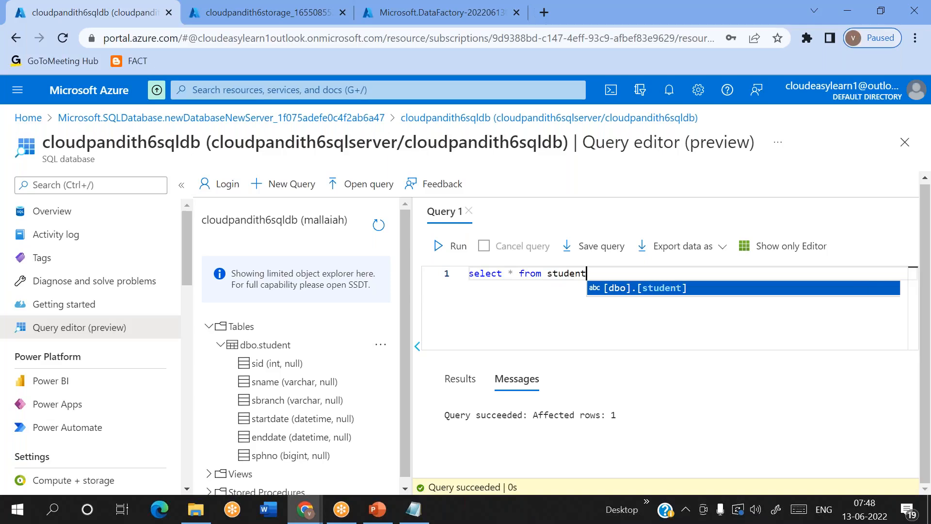
key(ctrl+a)
click(452, 246)
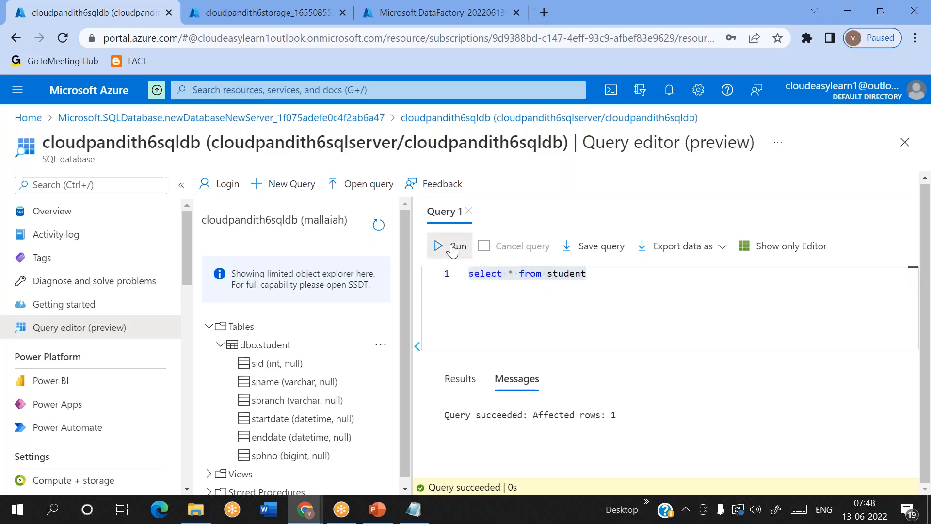
scroll(515, 438, down, 2)
scroll(515, 442, right, 5)
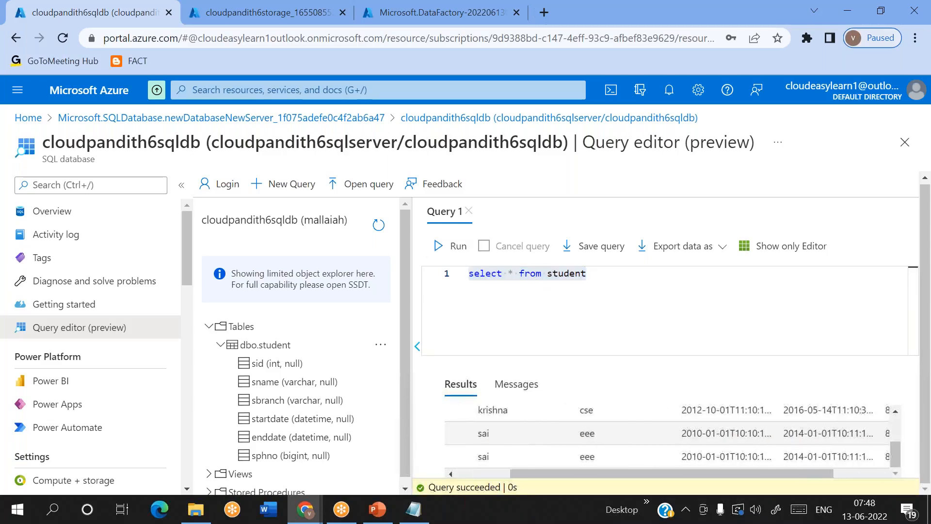
Clear the select query from the query editor.
scroll(500, 444, left, 5)
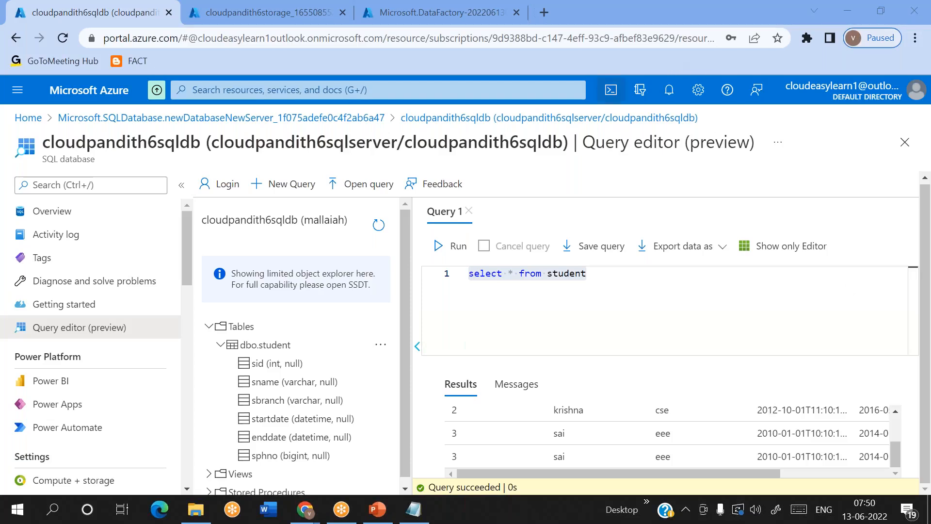
double_click(234, 221)
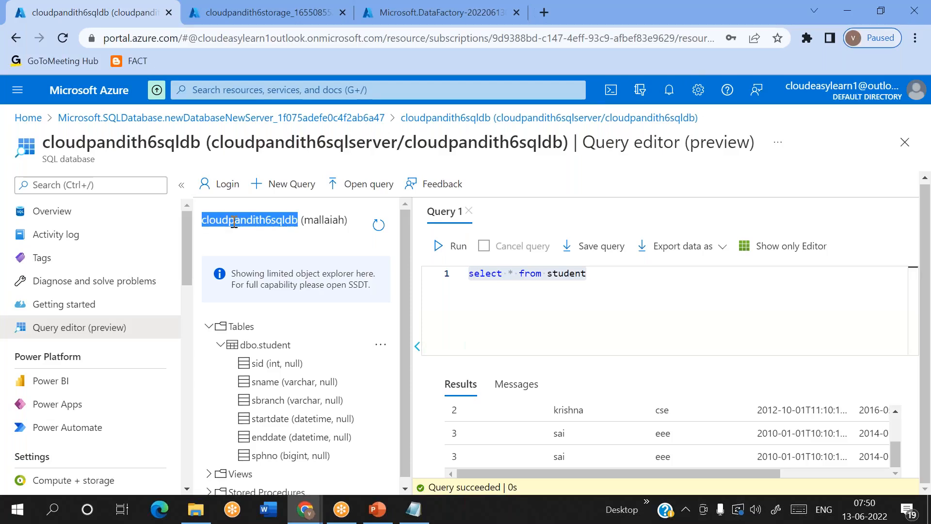
click(615, 272)
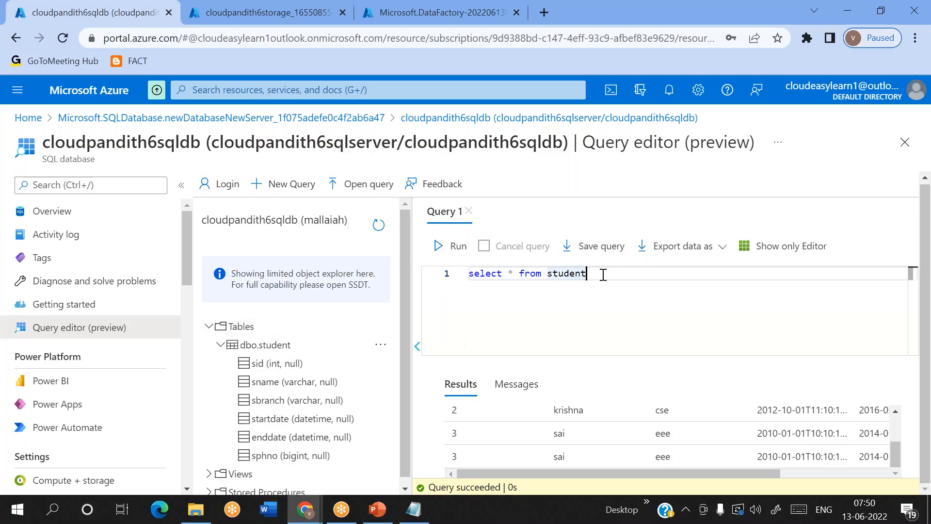
key(ctrl+a)
key(BackSpace)
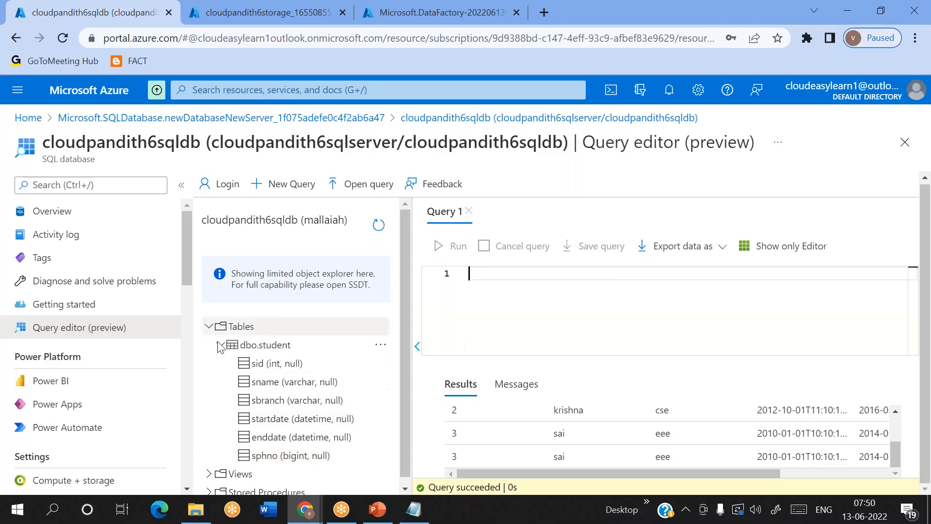
Go to the cloudpandith6storage account from its finished deployment and open its list of containers.
click(248, 7)
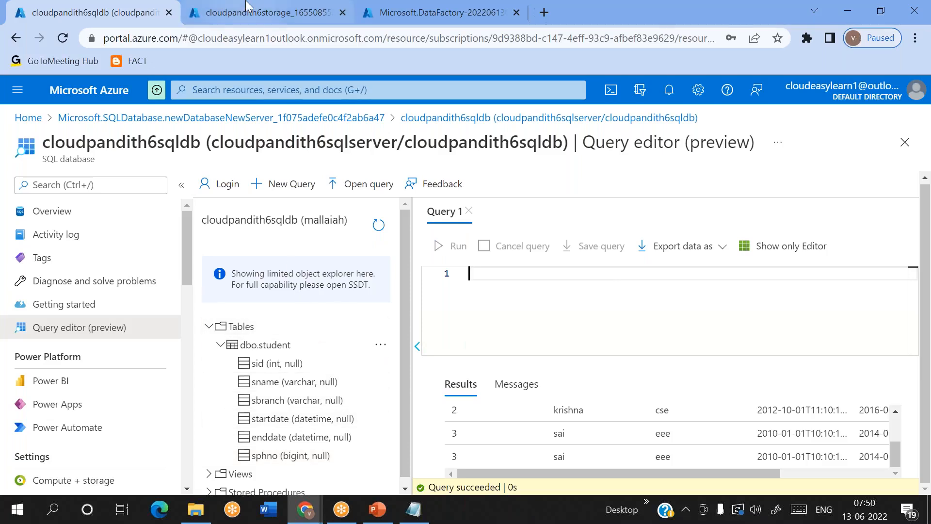
click(284, 394)
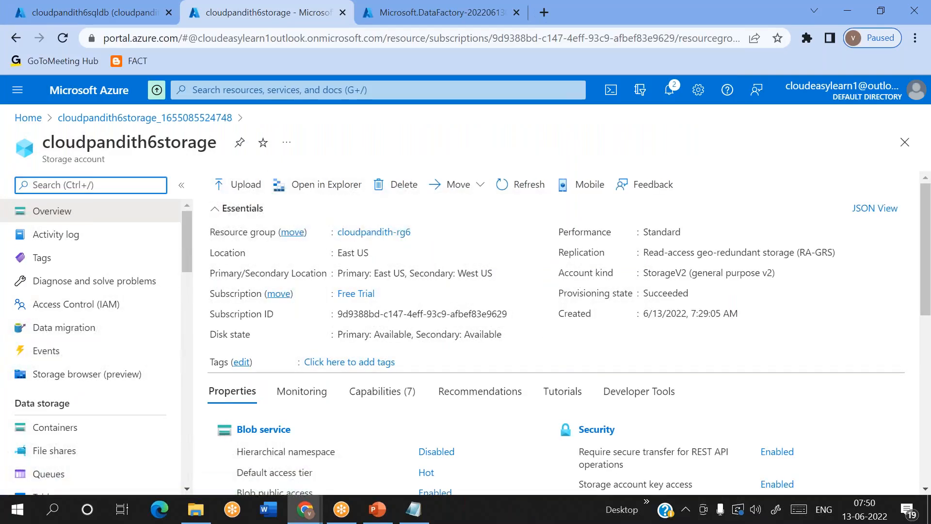
click(47, 426)
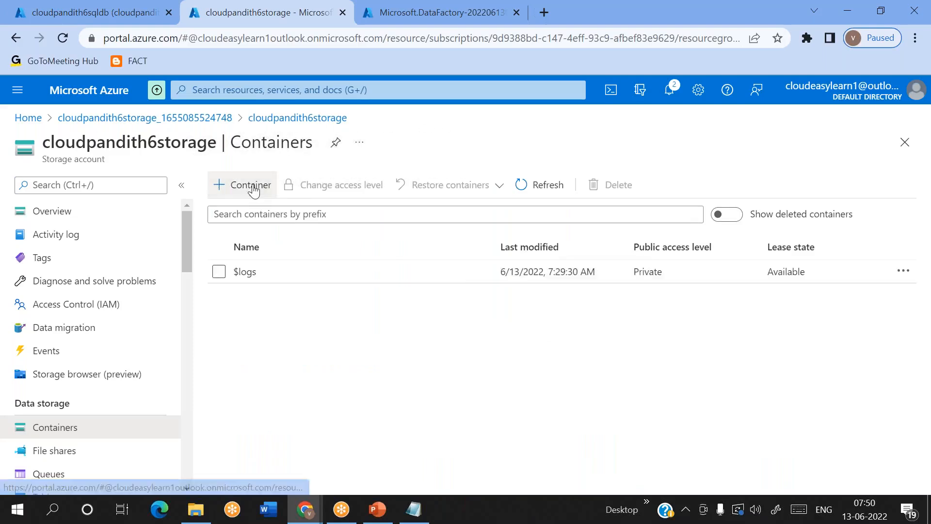
Create a container named studentdata in the storage account, keeping private access.
click(247, 185)
click(662, 206)
text(studen)
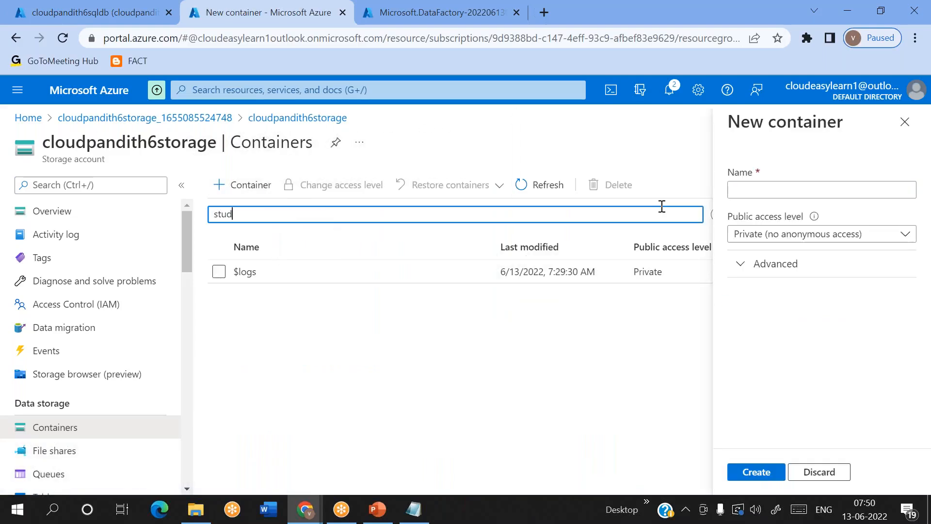
key(BackSpace)
key(BackSpace)
key(BackSpace)
key(BackSpace)
key(BackSpace)
key(BackSpace)
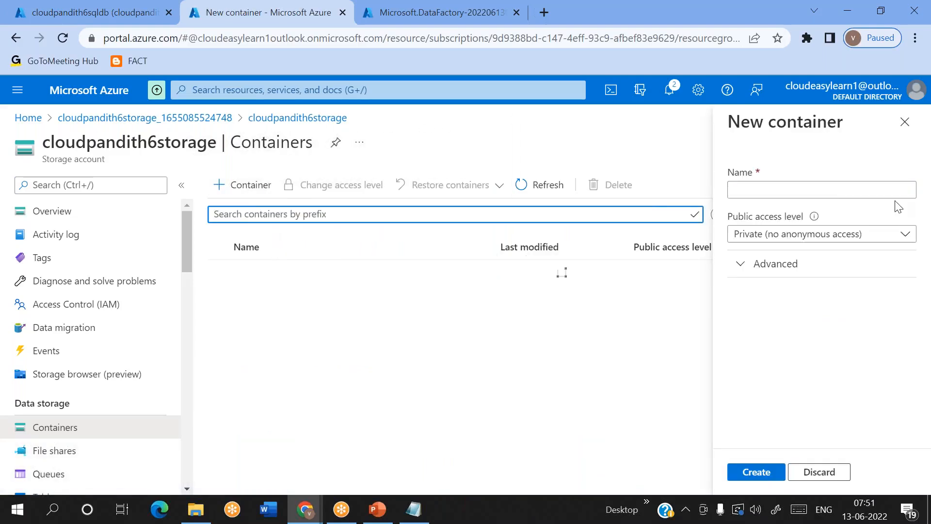
click(782, 184)
text(studentdata)
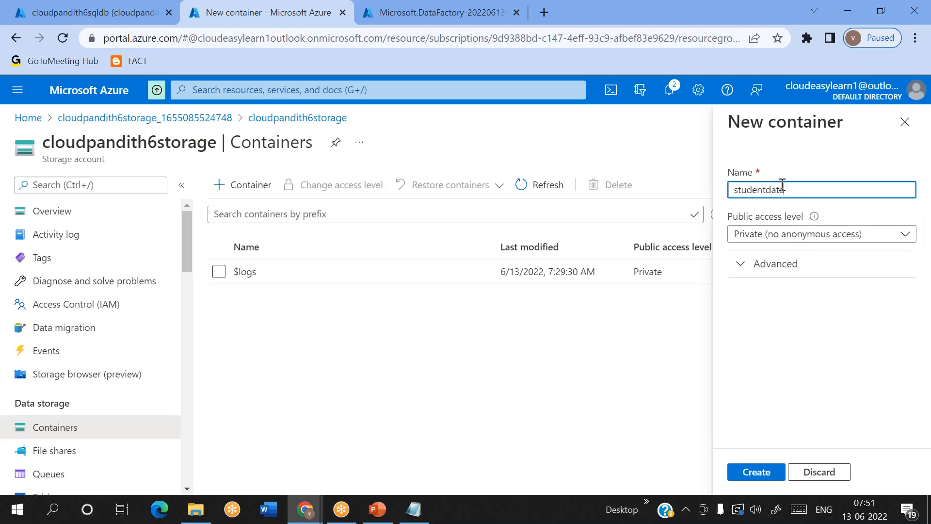
click(753, 473)
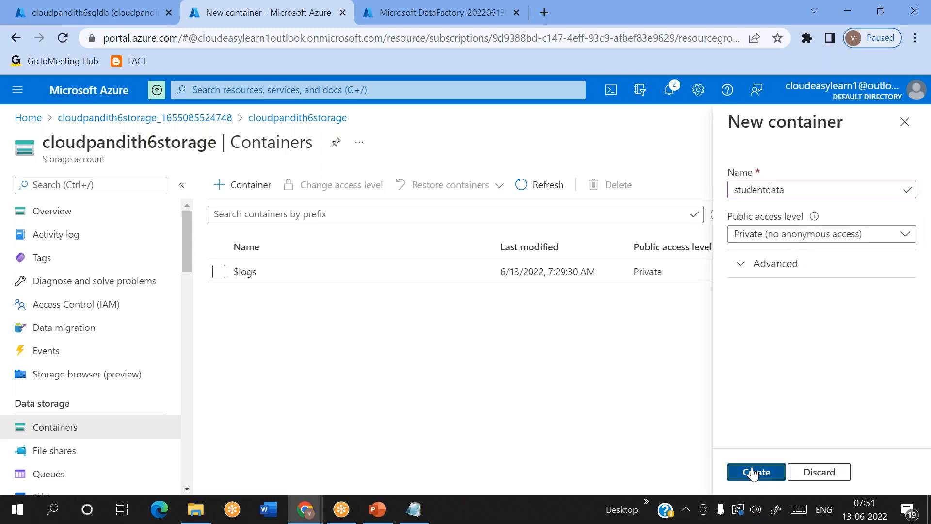
Open Paint and draw a rounded rectangle about 362 × 482 px with a smaller one about 235 × 153 px inside it.
click(53, 509)
text(paint)
key(Return)
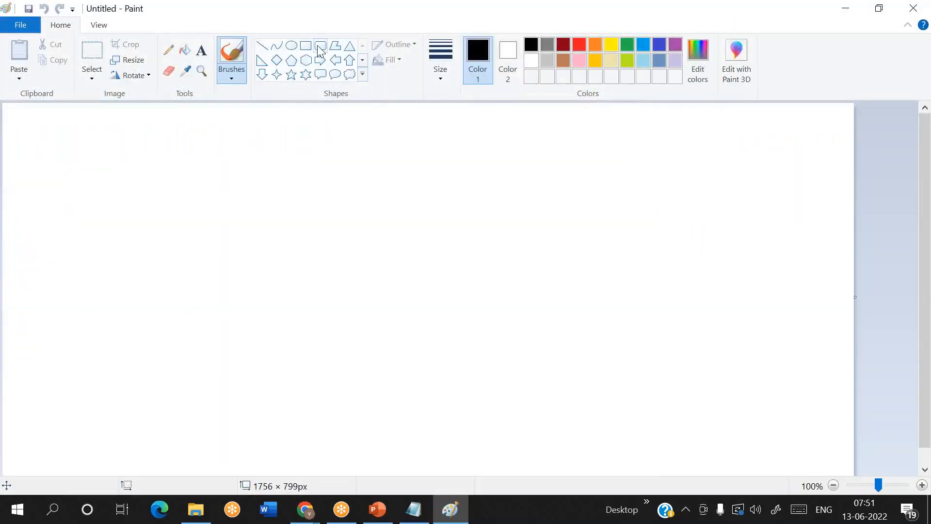
drag(66, 180, 241, 413)
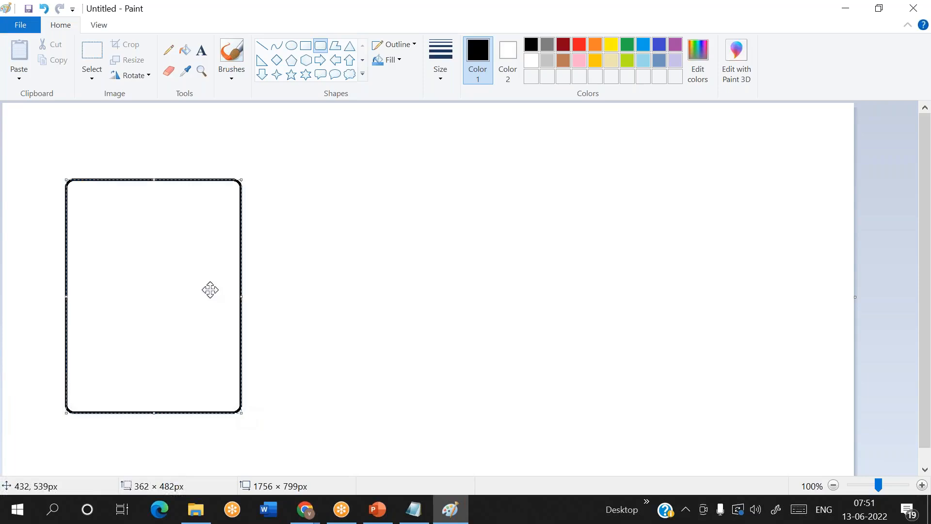
click(324, 47)
drag(94, 228, 208, 304)
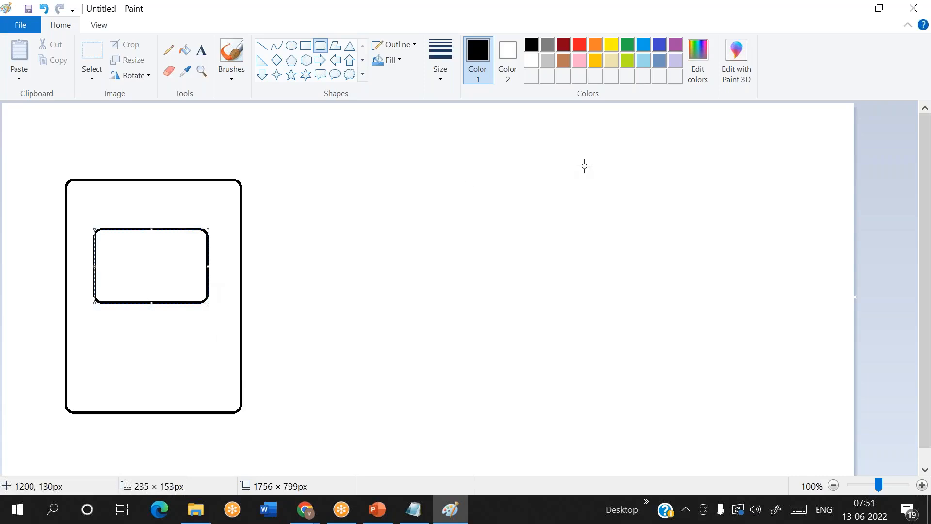
Draw a hexagon about 368 × 457 px on the opposite side of the canvas from the rectangles.
click(306, 60)
drag(598, 155, 777, 377)
drag(698, 289, 699, 304)
Draw a right triangle between the rectangles and the hexagon, moved up to the upper edge of the canvas.
click(262, 60)
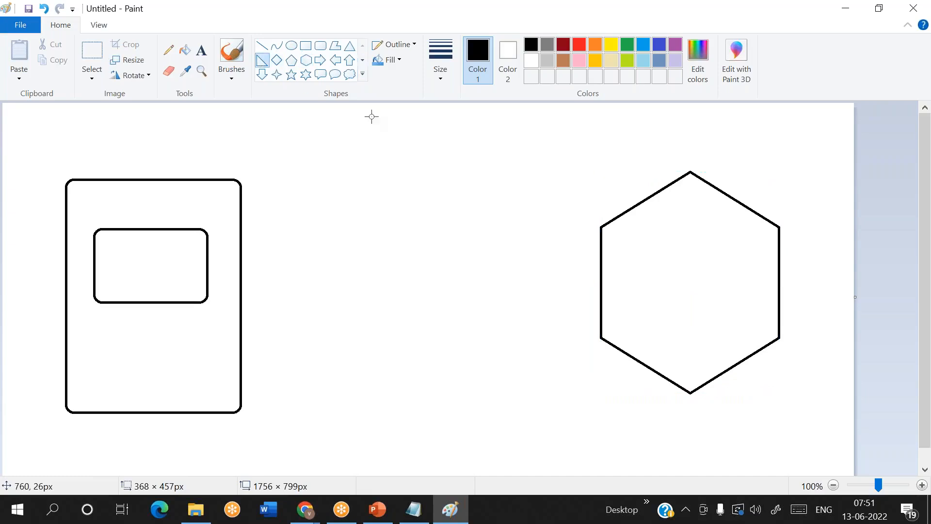
drag(373, 122, 486, 244)
drag(405, 199, 411, 168)
click(442, 329)
Add the text label "server" above the outer rounded rectangle.
click(201, 50)
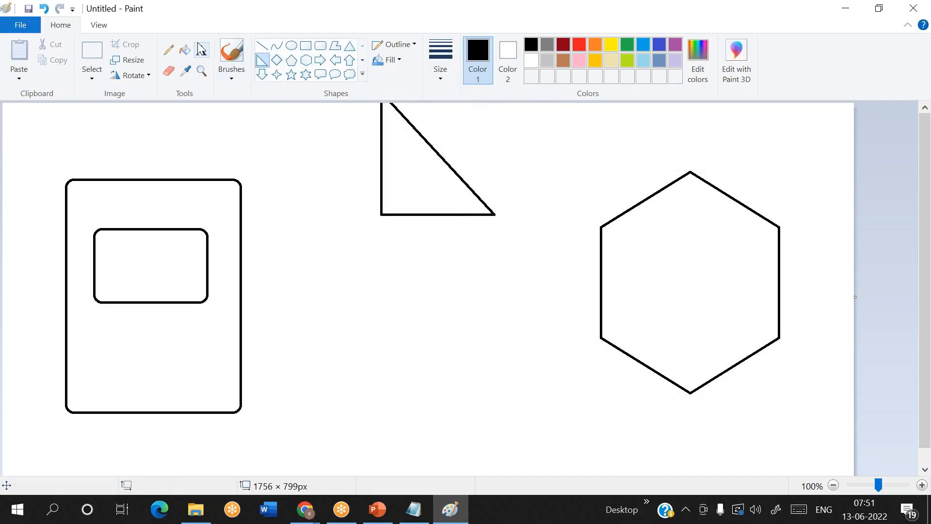
drag(117, 149, 254, 179)
text(serger)
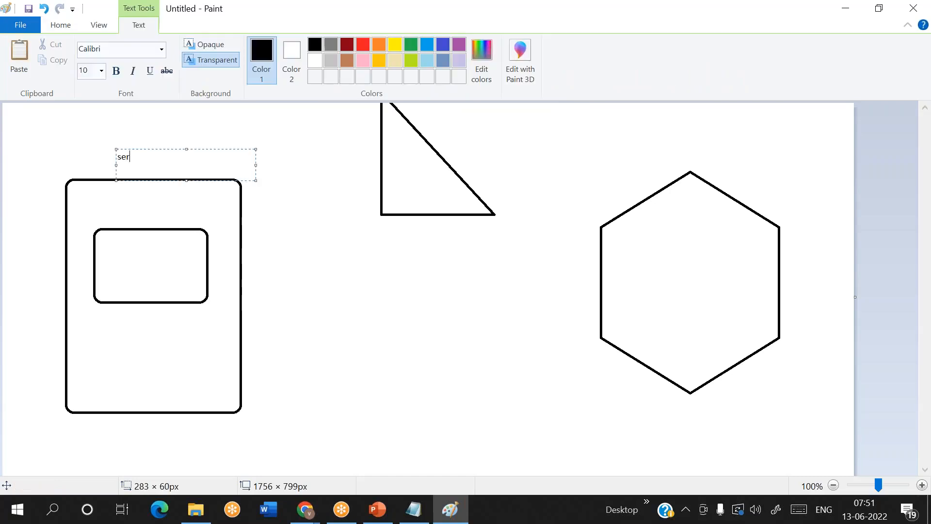
key(BackSpace)
key(BackSpace)
key(BackSpace)
text(ver)
Label the inner rounded rectangle "Database" above its edge and add the text "Student" inside it.
drag(127, 213, 205, 216)
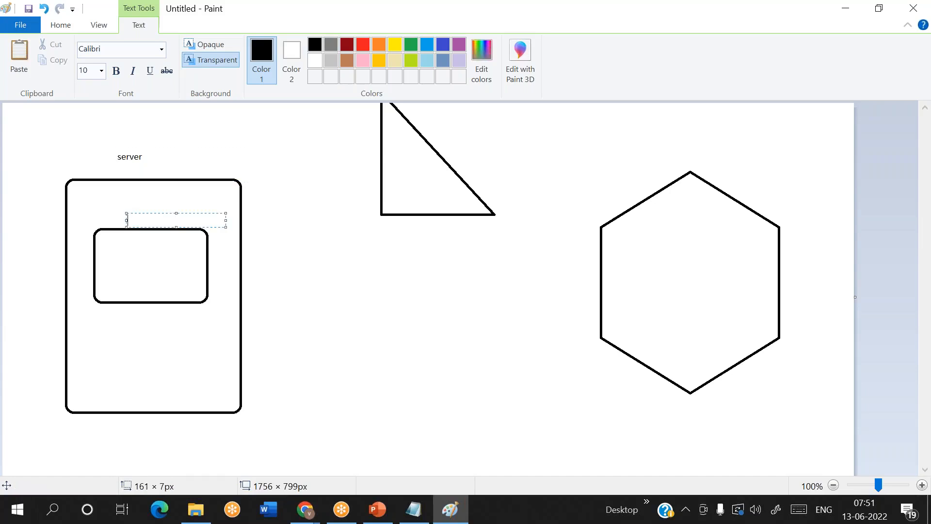
text(Database)
drag(105, 252, 228, 277)
text(Student)
key(shift+Home)
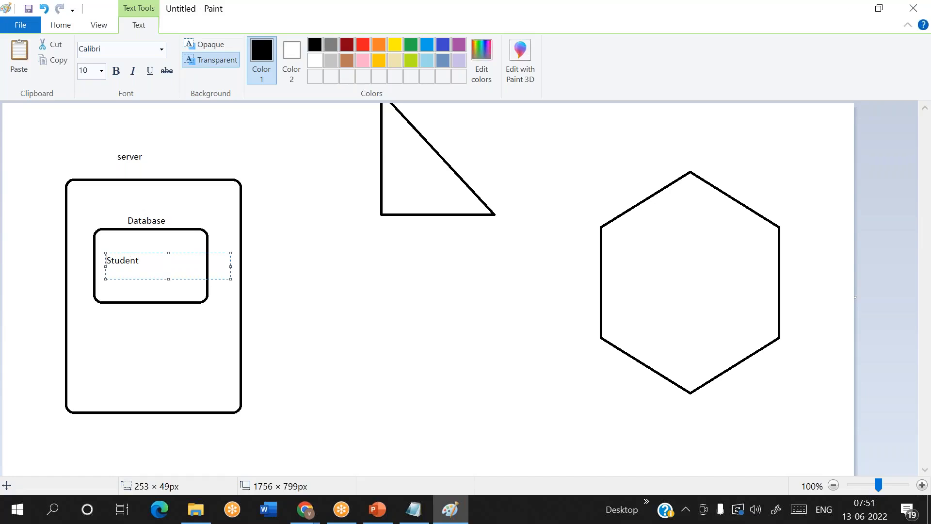
Switch back to Chrome and show the query editor of the cloudpandith6sqldb database.
click(305, 510)
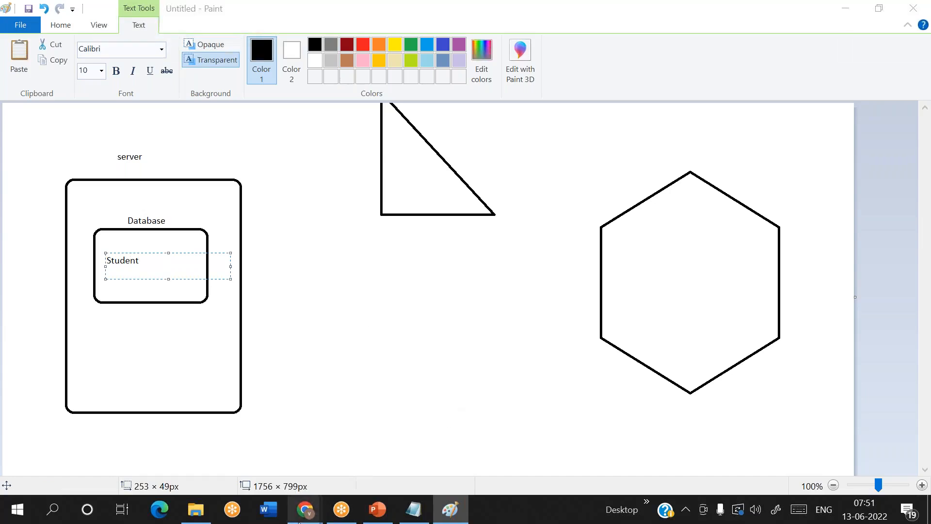
click(119, 456)
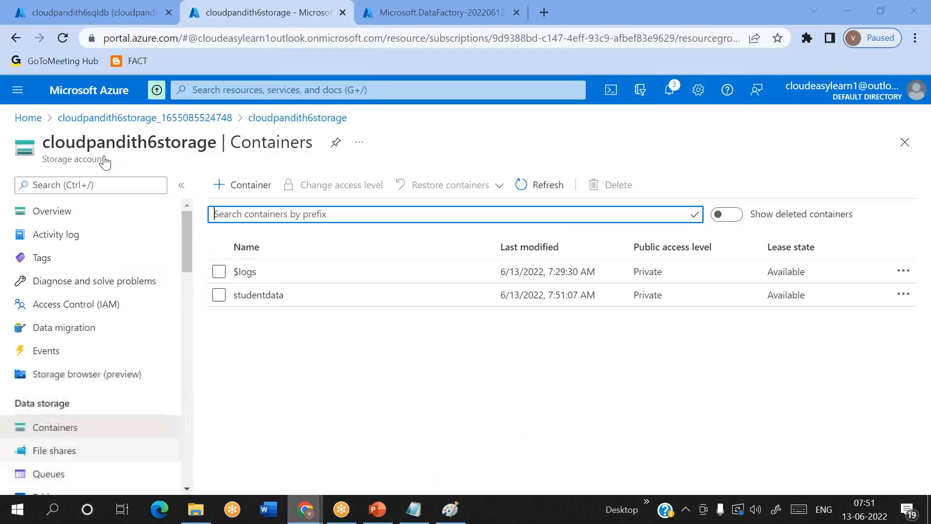
click(74, 10)
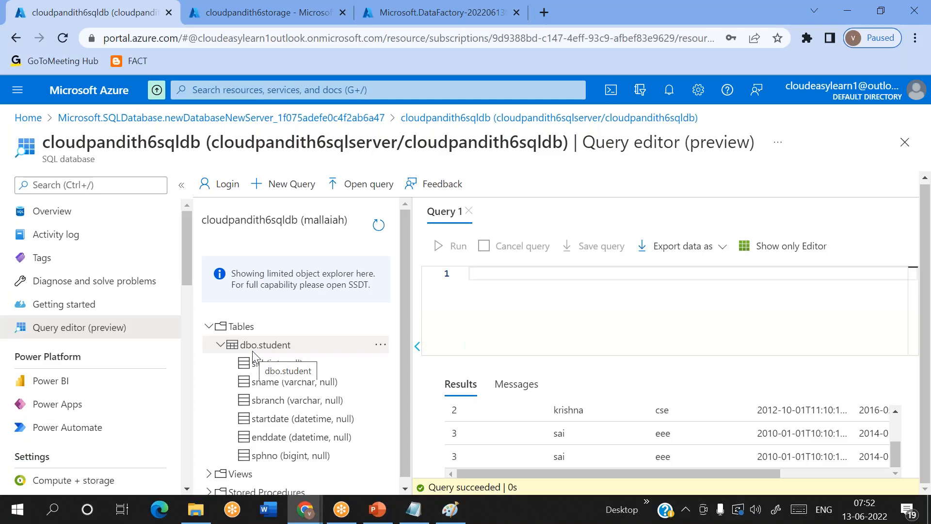
click(470, 273)
text(schema)
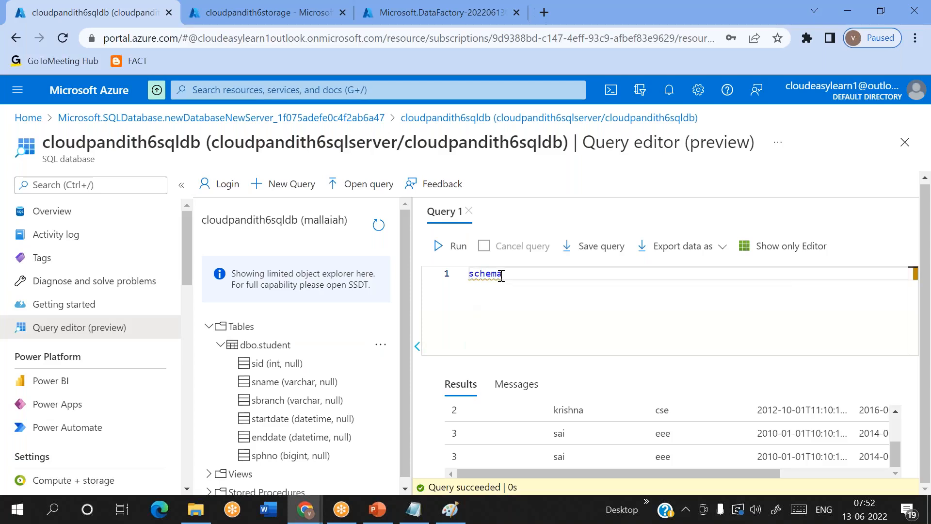
key(ctrl+a)
key(BackSpace)
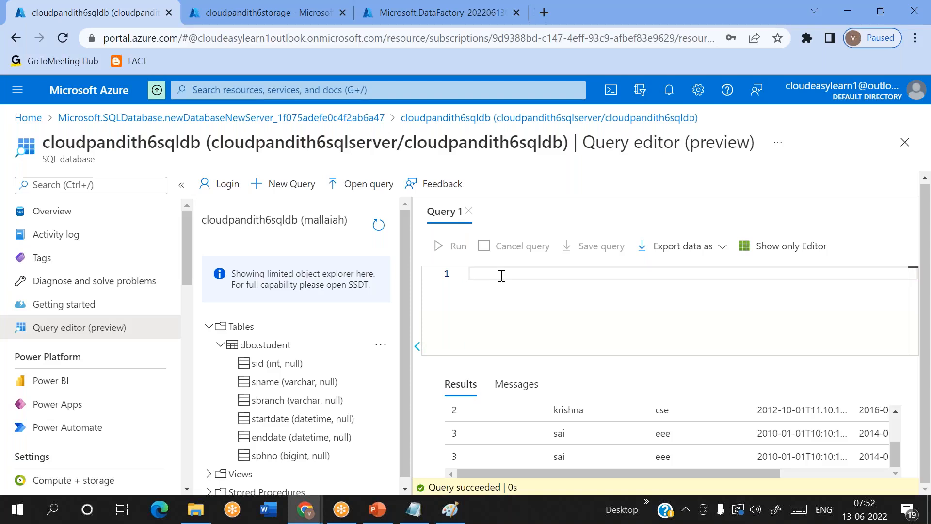
text(dbo)
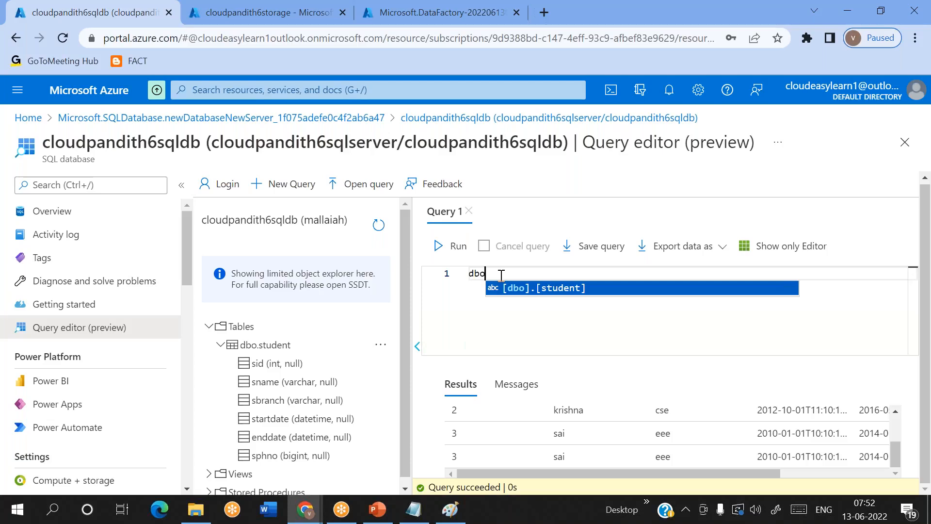
key(ctrl+a)
key(BackSpace)
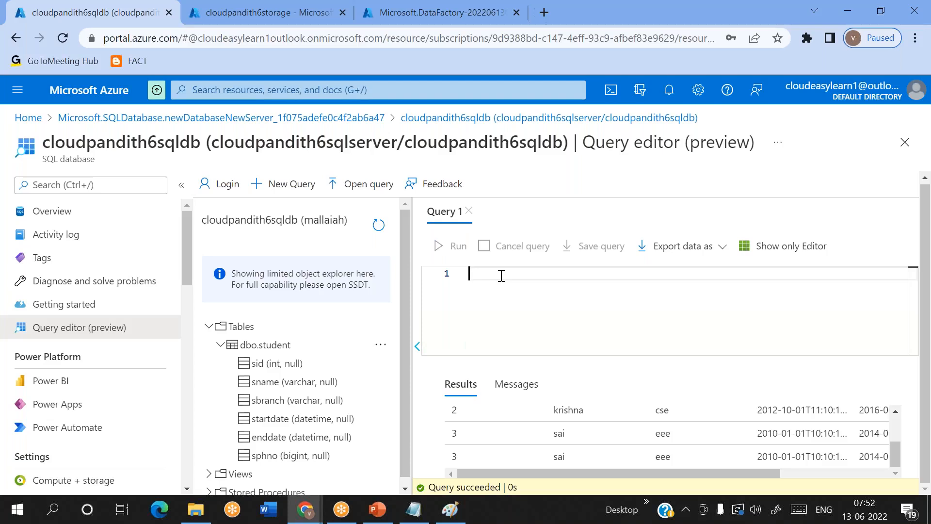
Write jntuk.[student] on the first line of the query editor, removing the dbo schema from the completed table name.
text(ju)
key(BackSpace)
text(ntuk)
text( [dbo].[student])
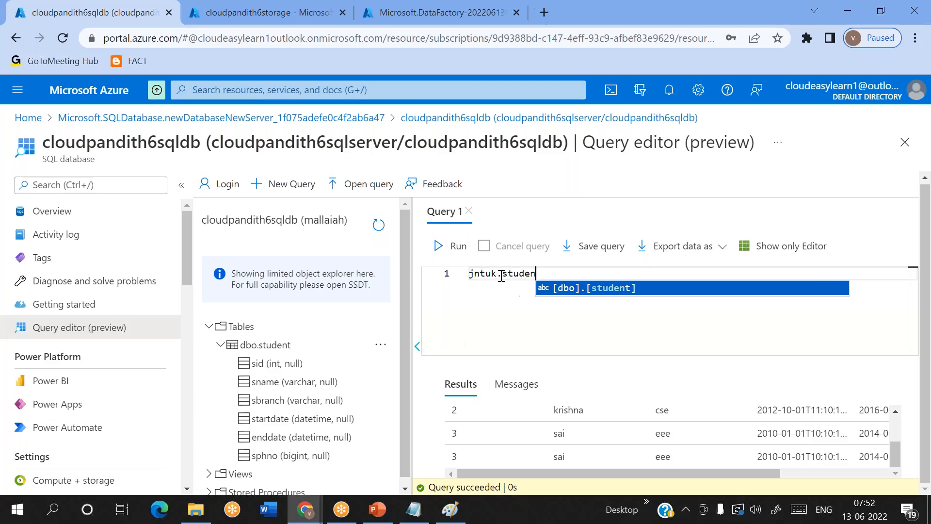
key(Tab)
key(Return)
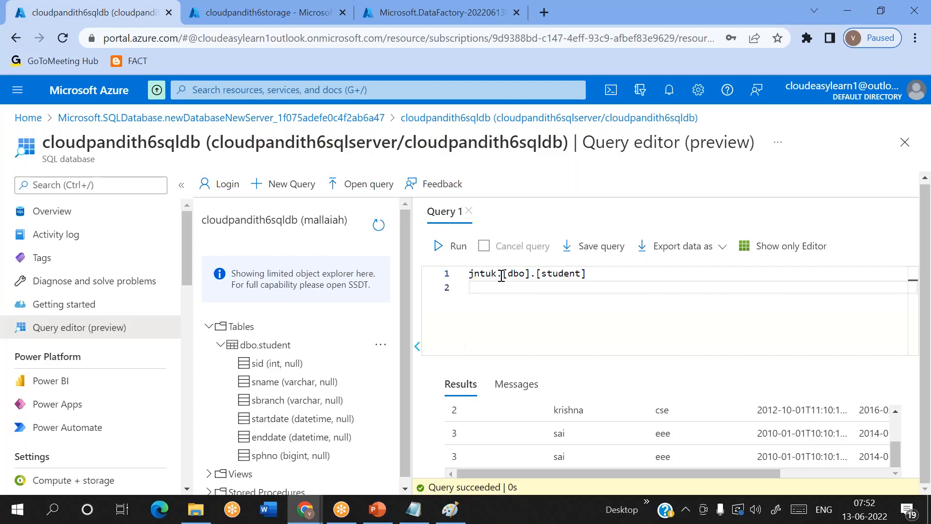
click(531, 275)
key(BackSpace)
key(BackSpace)
key(BackSpace)
key(BackSpace)
key(BackSpace)
key(BackSpace)
Add jntuh.student on the second line of the query editor.
key(Return)
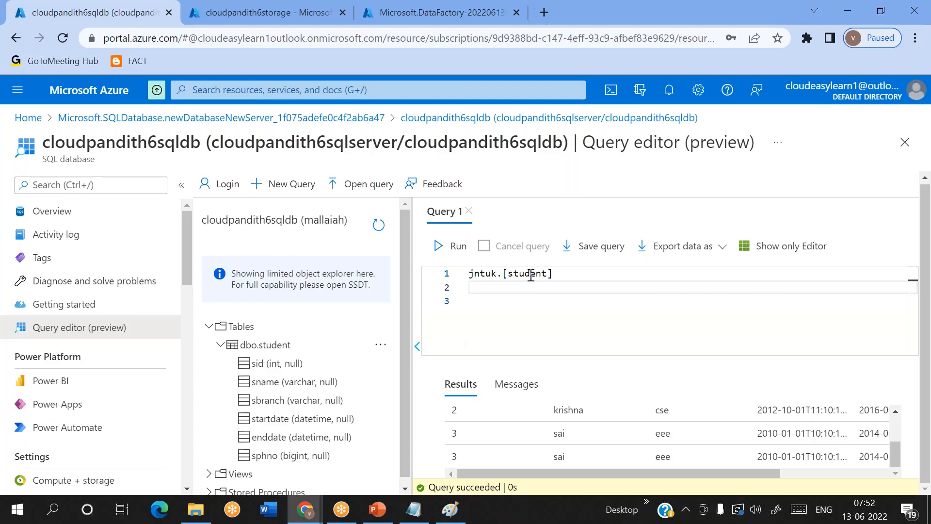
text(juntu)
key(BackSpace)
key(BackSpace)
key(BackSpace)
text(ntuh.student)
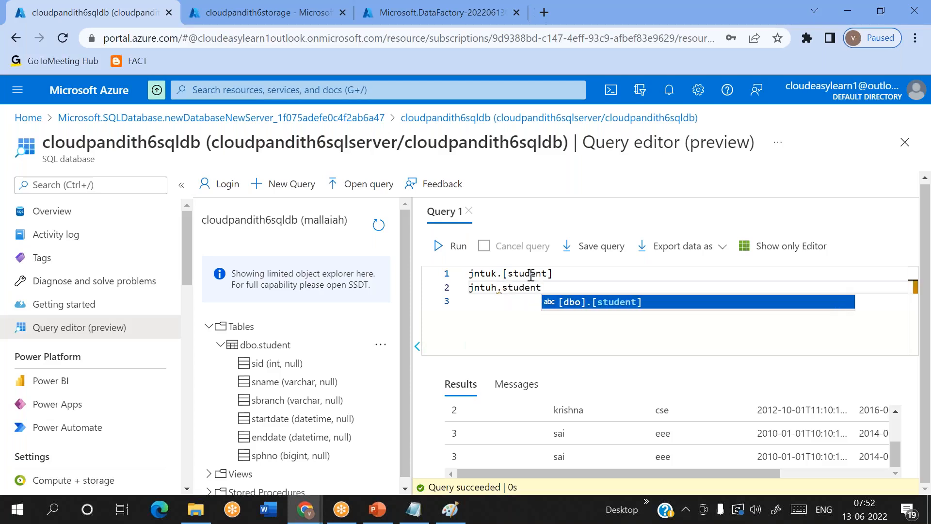
click(526, 301)
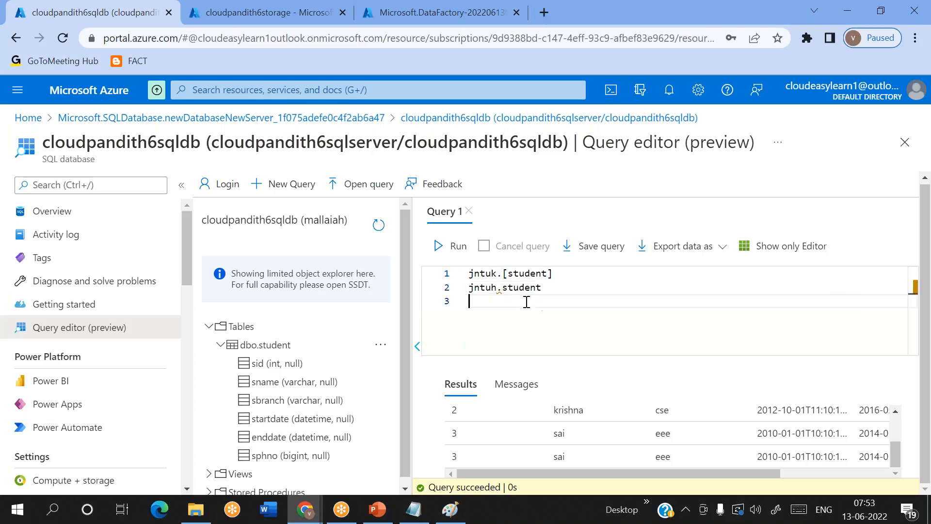
double_click(495, 288)
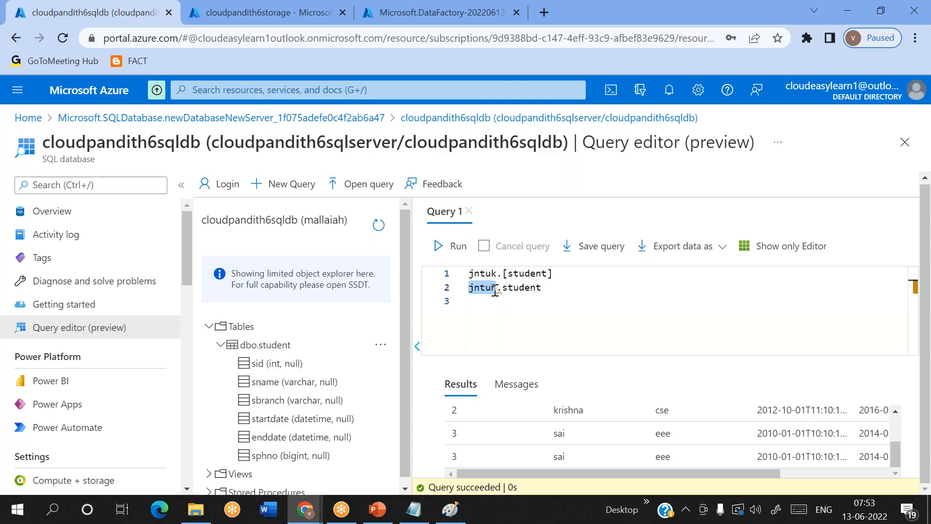
click(495, 289)
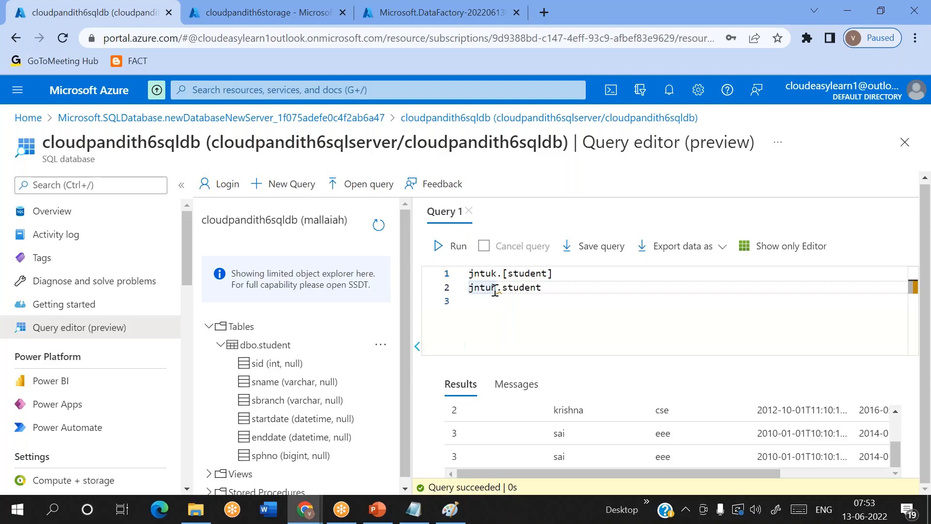
double_click(490, 274)
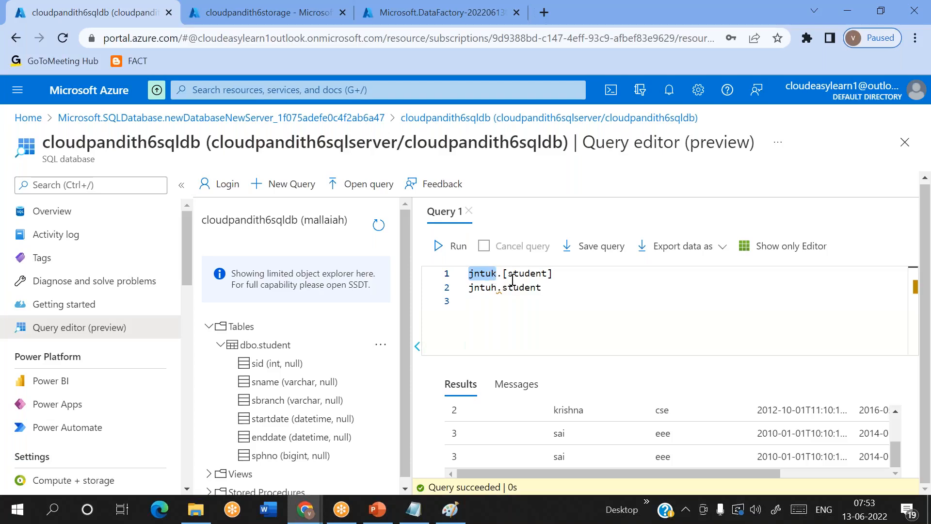
Replace the two jntuk and jntuh table names in the query editor with dbo.cust.
click(558, 289)
drag(558, 288, 447, 276)
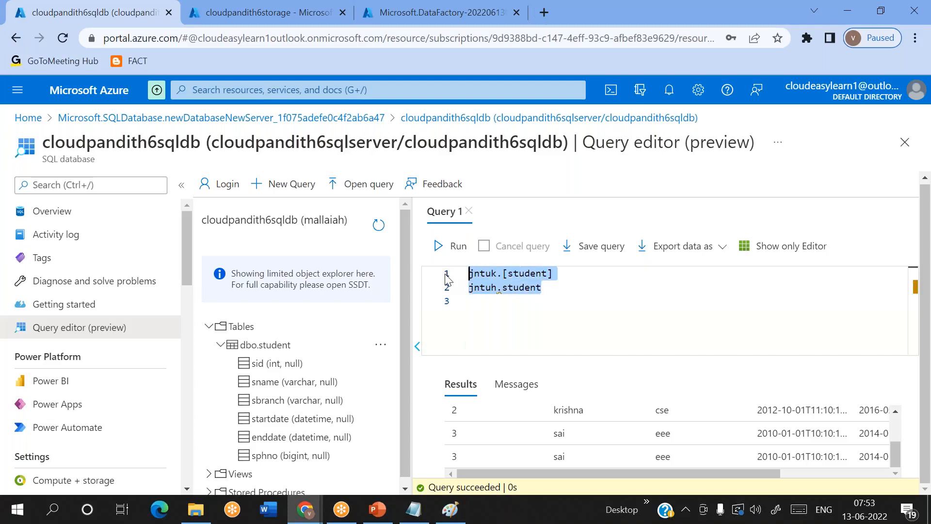
key(BackSpace)
text(dbo.)
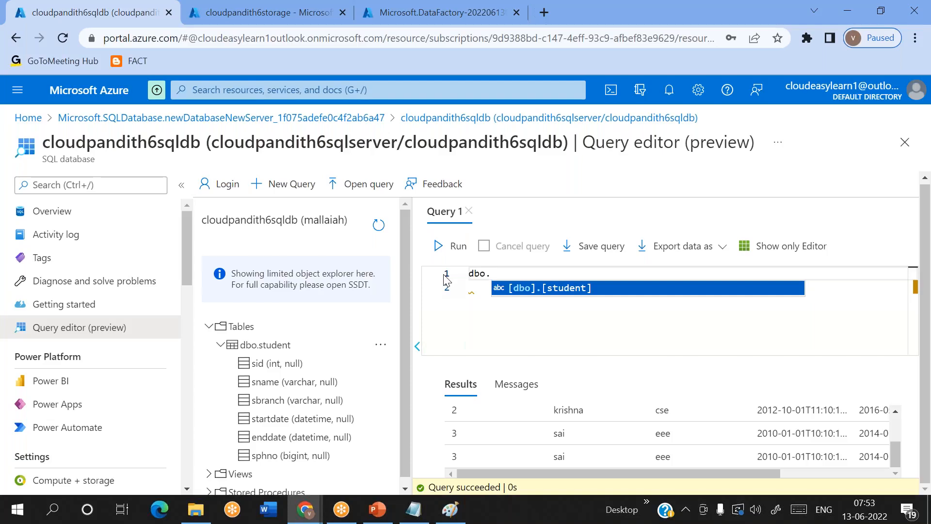
text(cust)
key(Return)
key(Return)
Add sales.cust on line 3 and an ellipsis (...) on line 5 of the query editor.
text(sales.cust)
key(Return)
key(Return)
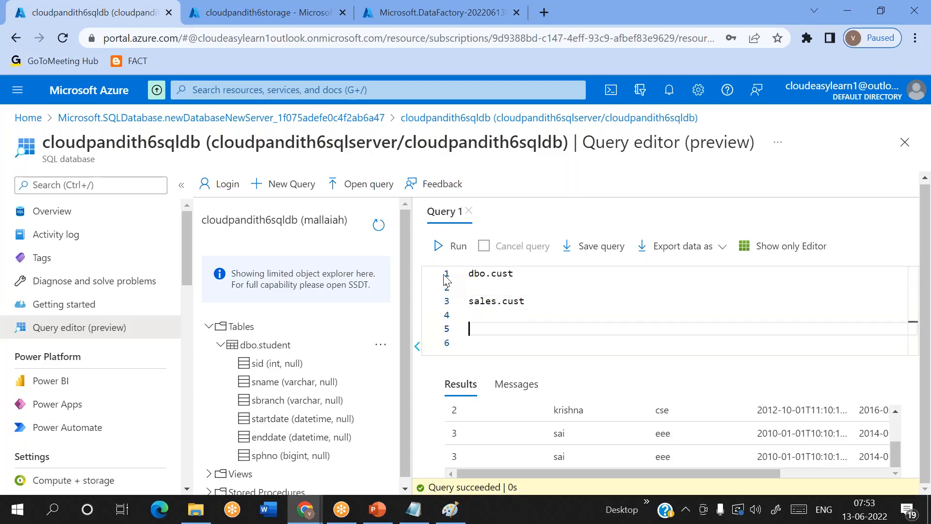
text(...)
key(Return)
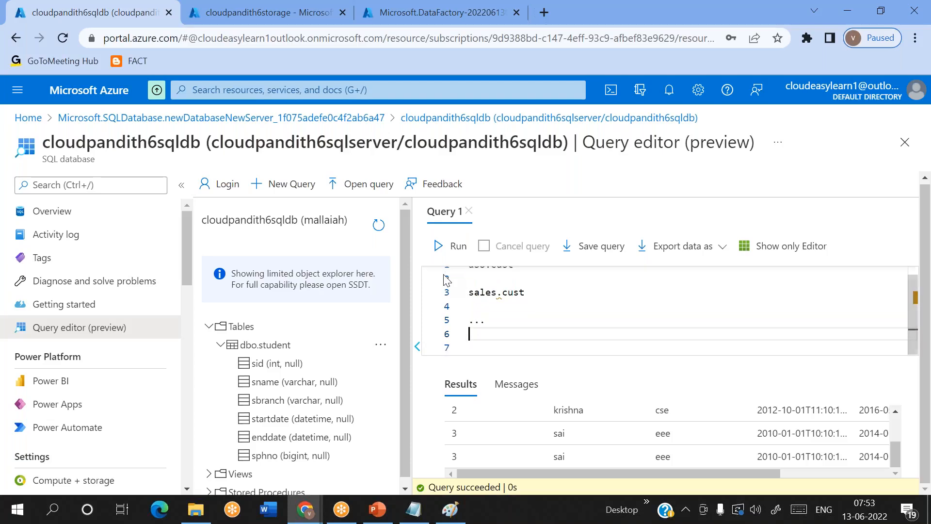
Clear all text from the query editor.
scroll(490, 296, up, 1)
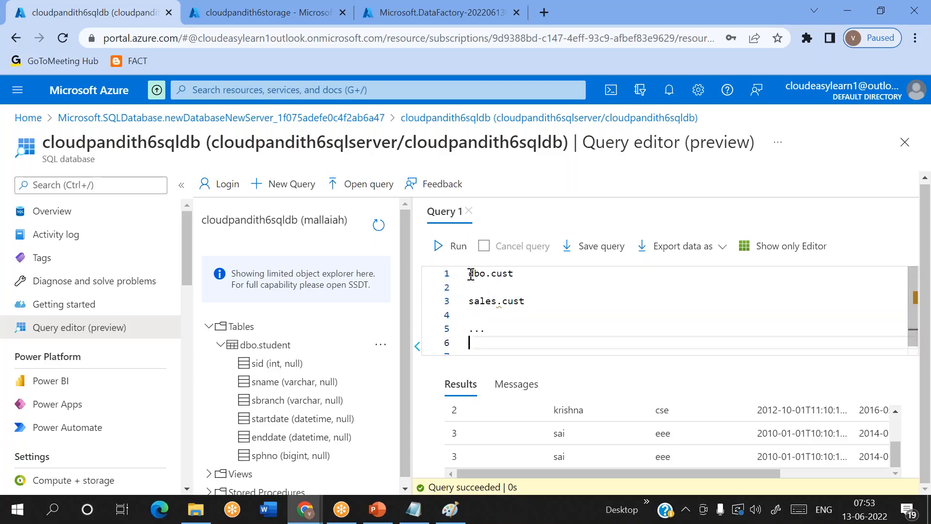
double_click(471, 274)
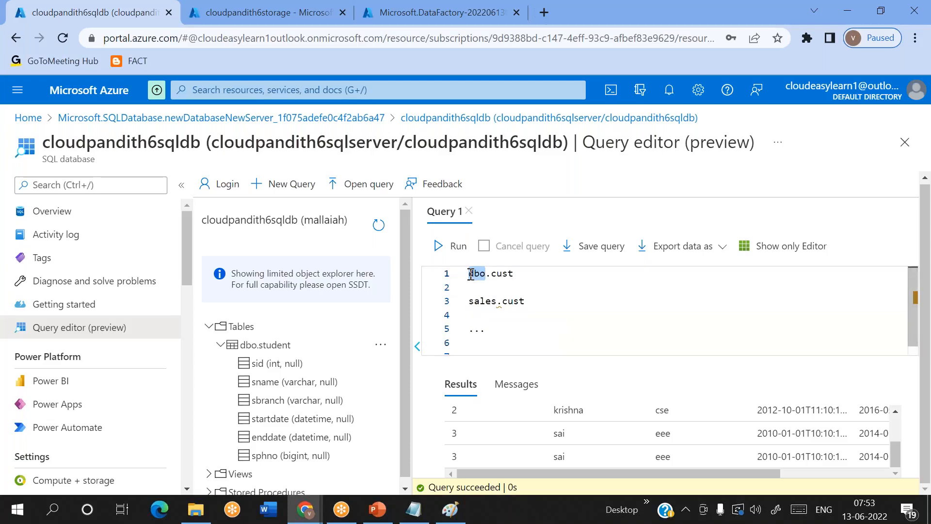
click(503, 314)
key(ctrl+a)
key(Delete)
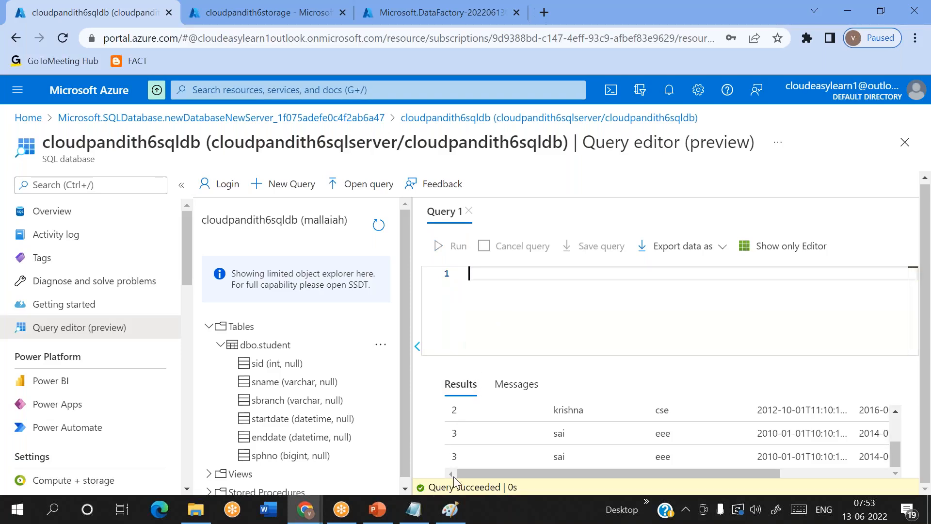
Switch to Paint and prefix the Student text inside the Database rectangle with the schema, making it dbo.Student.
click(450, 509)
text(db)
text(o.Student)
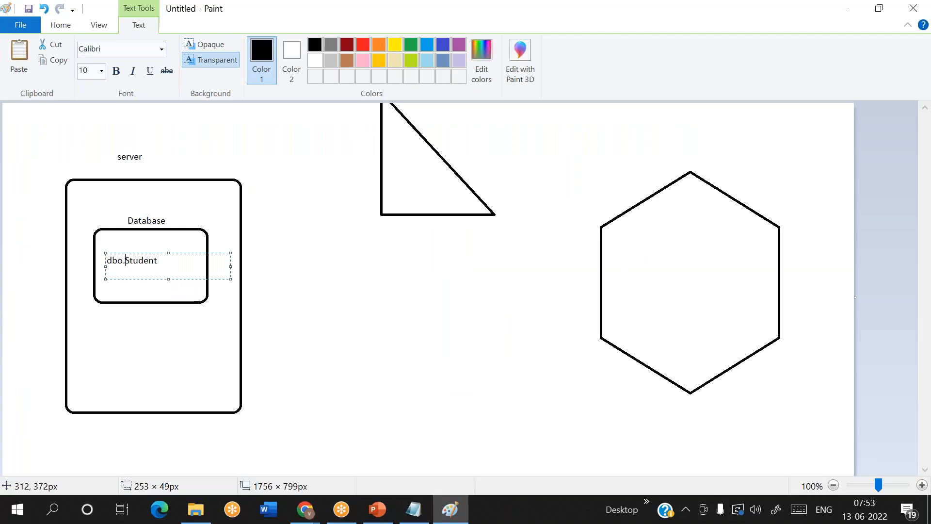
click(350, 294)
Add the text "studentdata" inside the hexagon, in a text box about 248 × 96 px.
drag(634, 246, 757, 296)
text(stu)
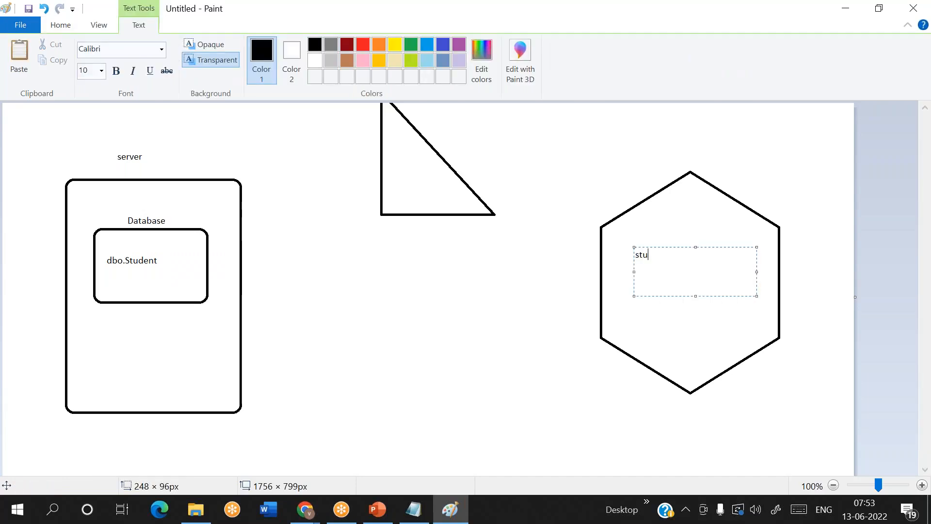
text(dentdata)
click(598, 390)
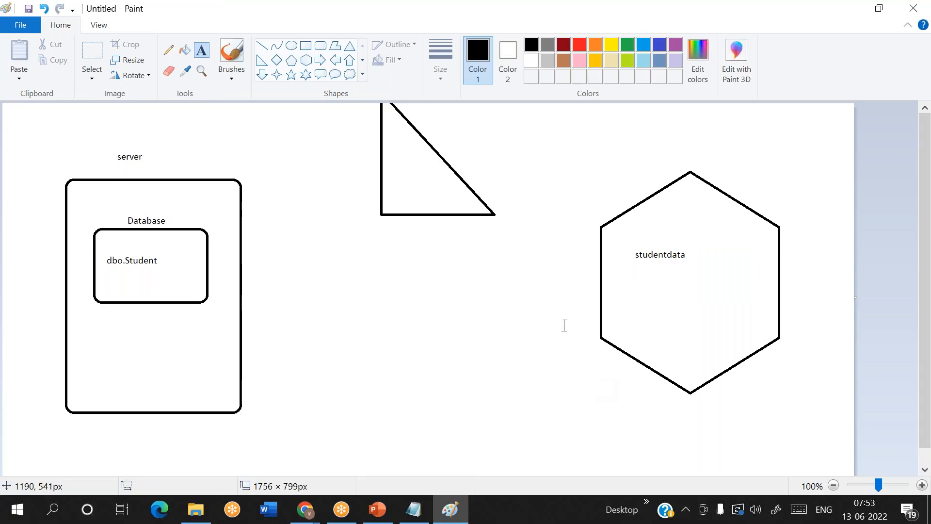
Draw a left-pointing block arrow about 105 × 47 px, with its tip touching the server rectangle's edge beside dbo.Student.
click(684, 11)
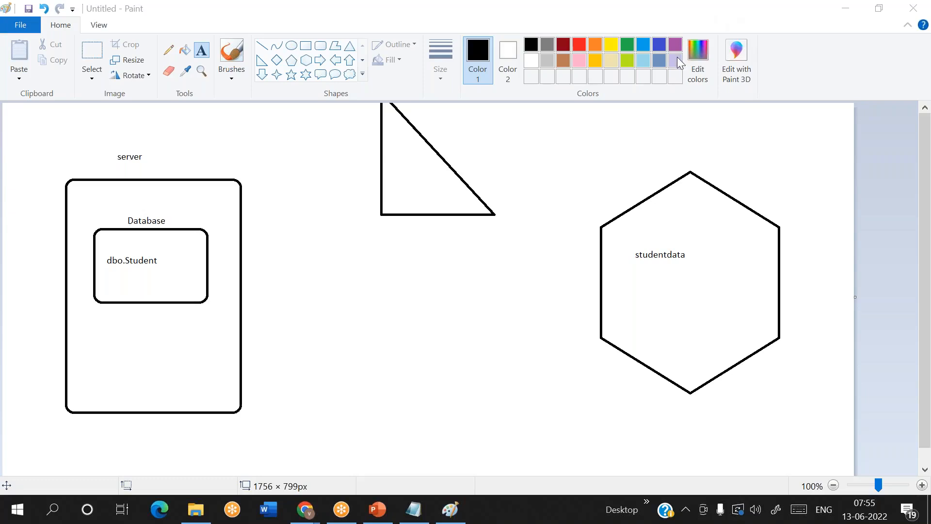
click(316, 59)
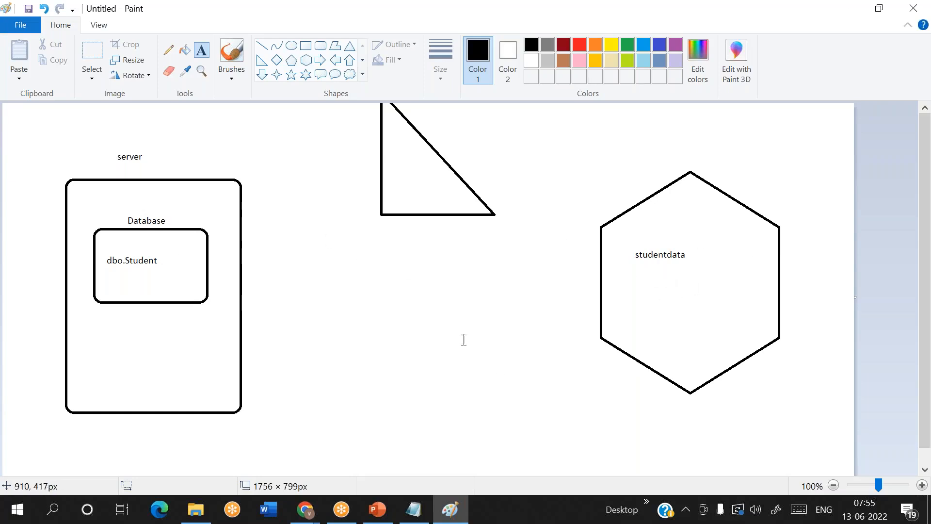
mouse_move(451, 509)
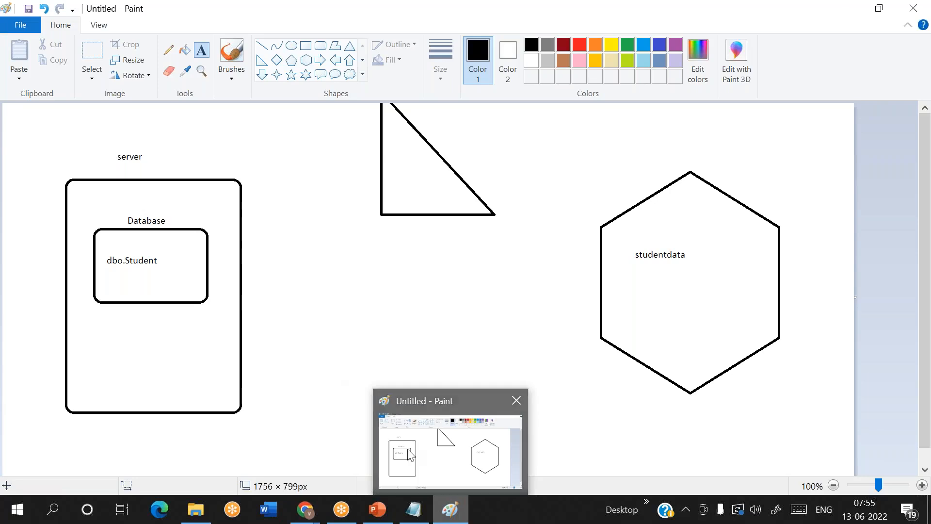
click(411, 308)
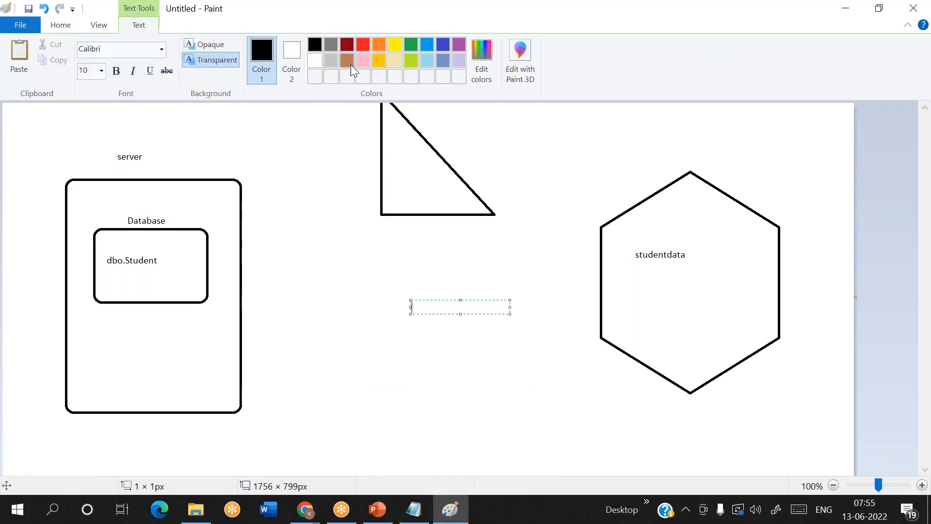
click(64, 26)
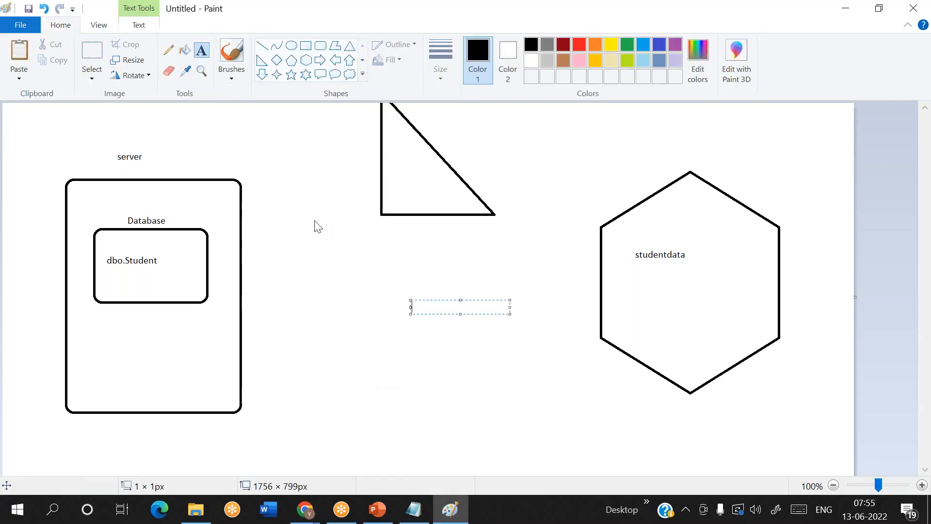
click(336, 60)
drag(290, 251, 238, 273)
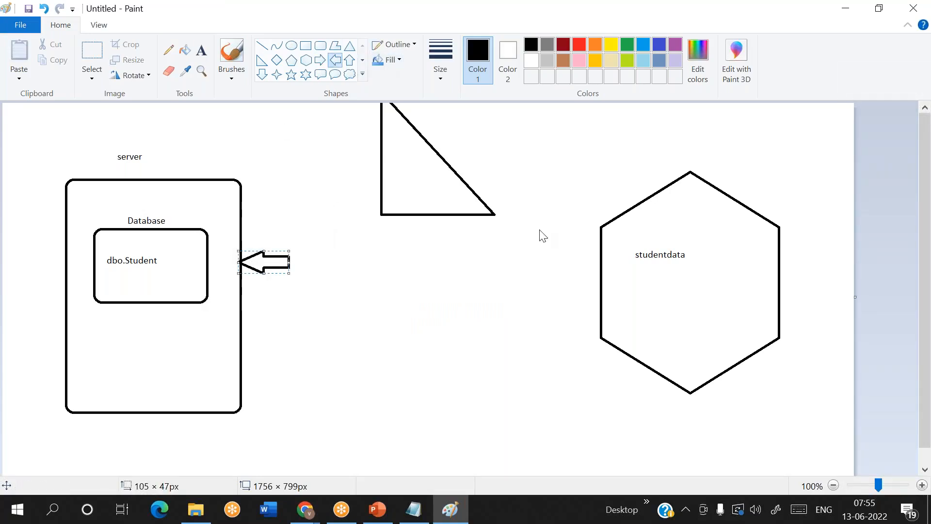
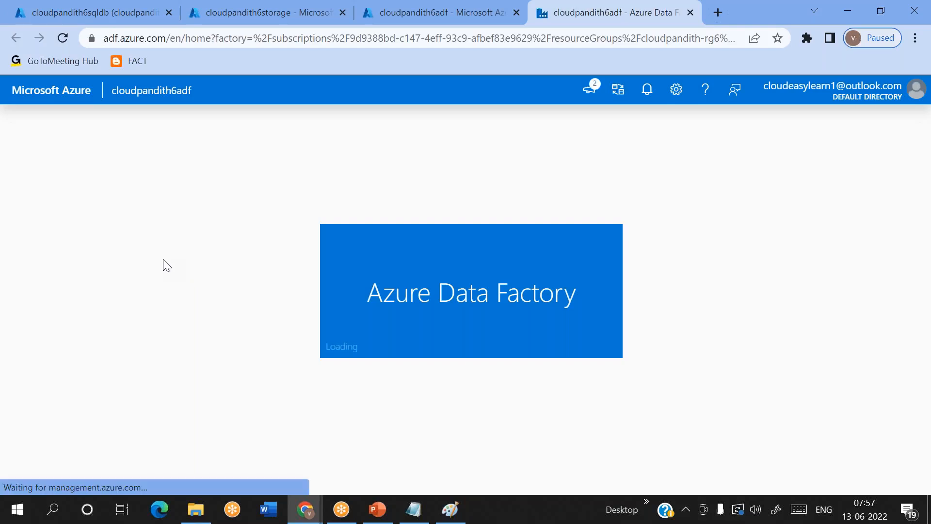
Start a new linked service in the data factory's management area, searching data stores for "sql data" and choosing Azure SQL Database.
click(18, 248)
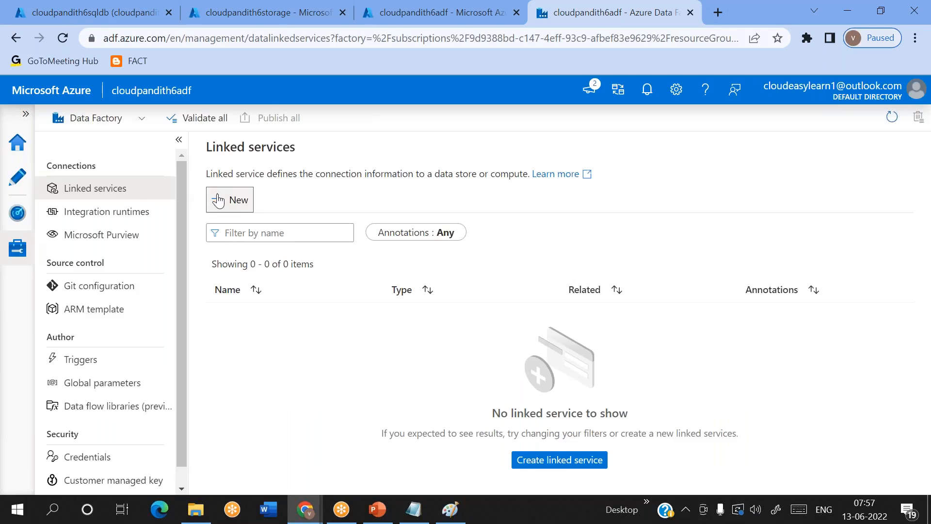
click(218, 201)
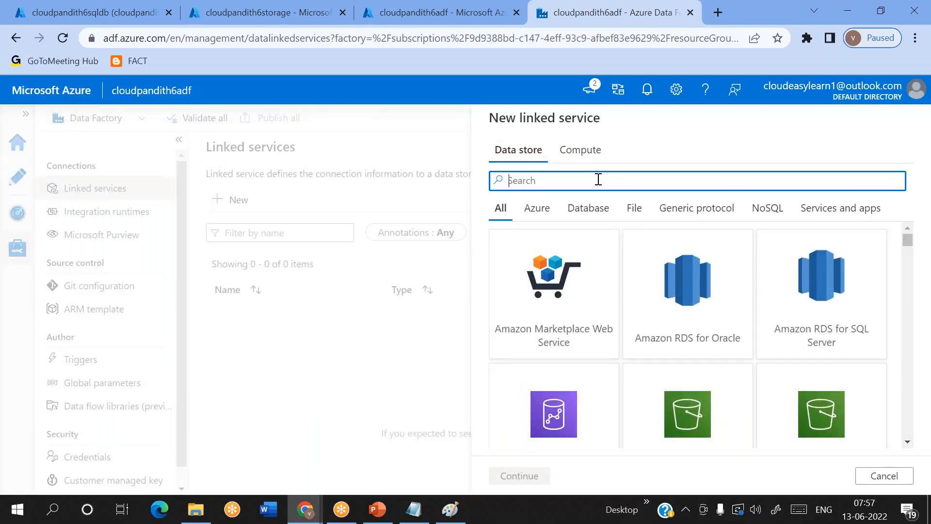
text(sq;)
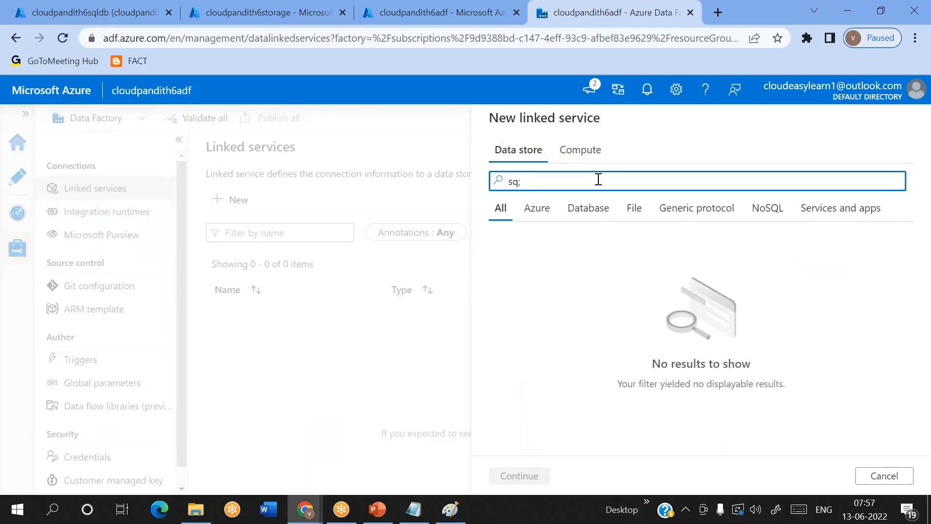
key(BackSpace)
text(l data)
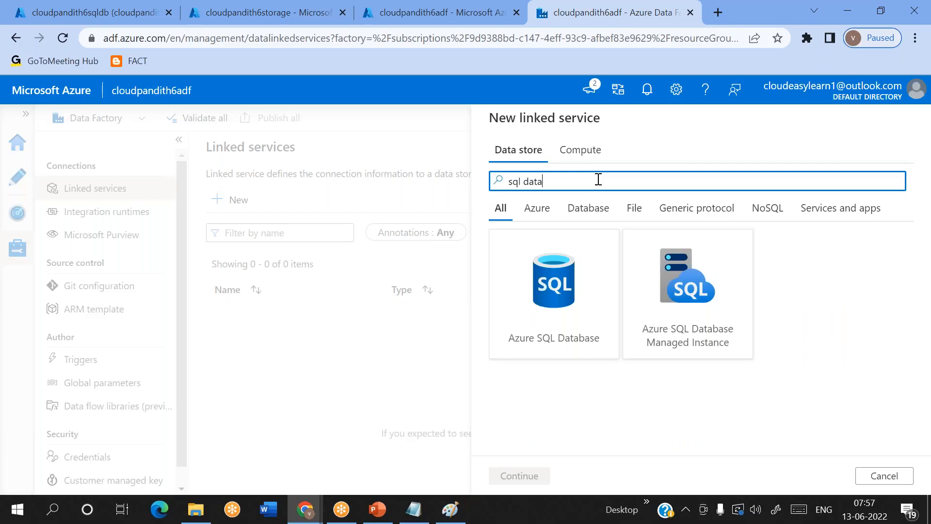
double_click(558, 291)
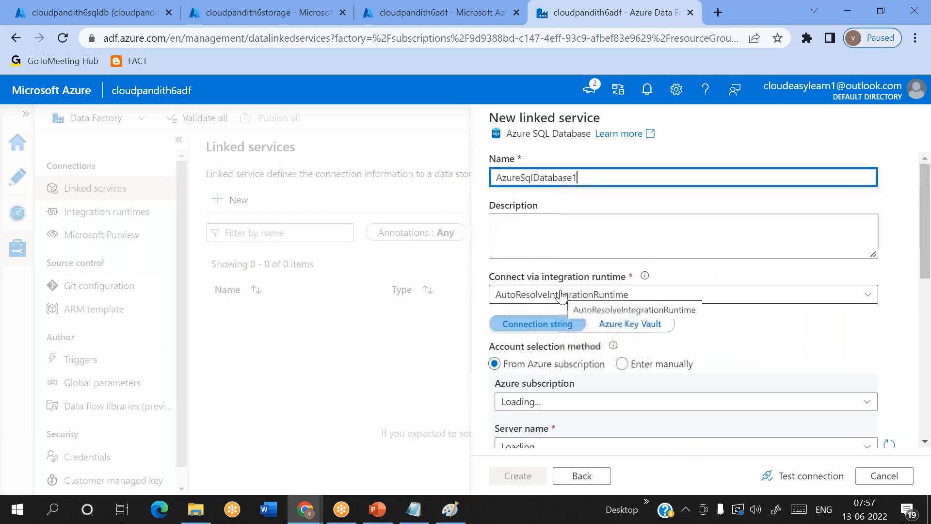
Name the Azure SQL Database linked service LS_SQLServer1.
double_click(600, 176)
key(BackSpace)
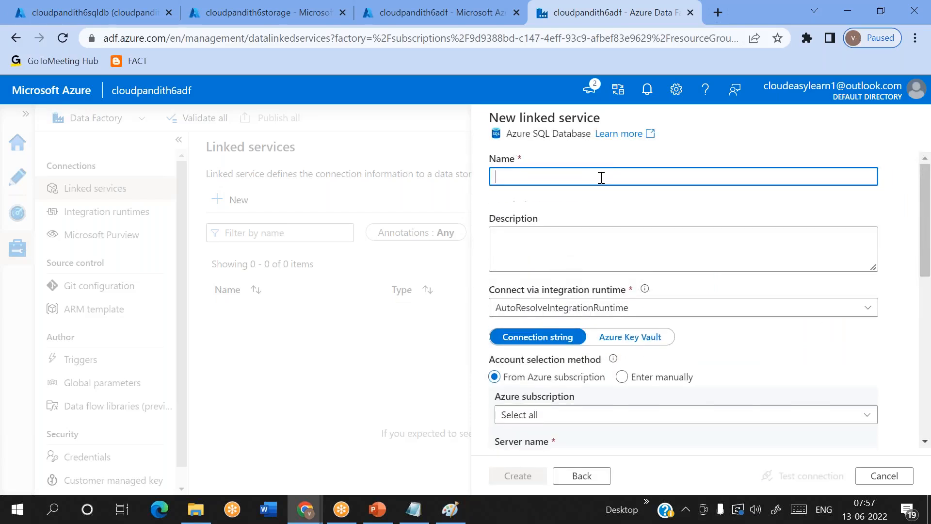
text(LS_S)
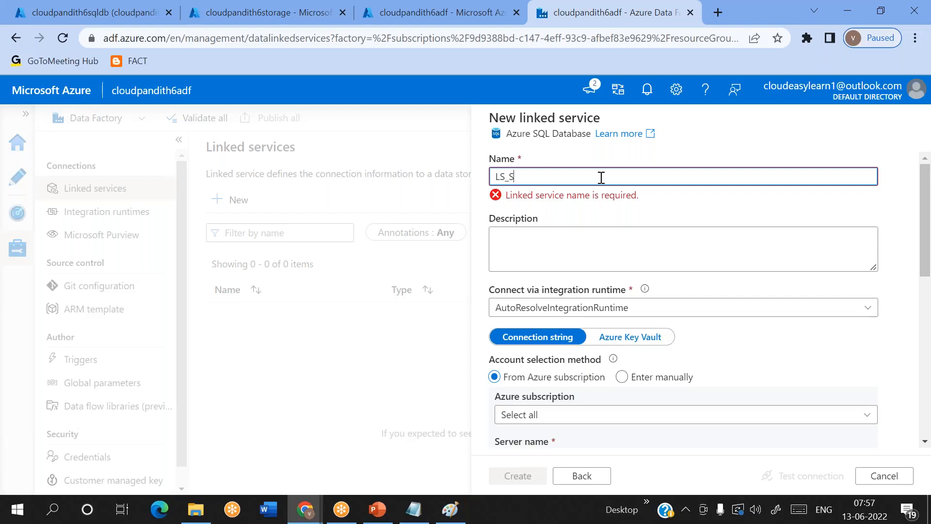
text(QLServer1)
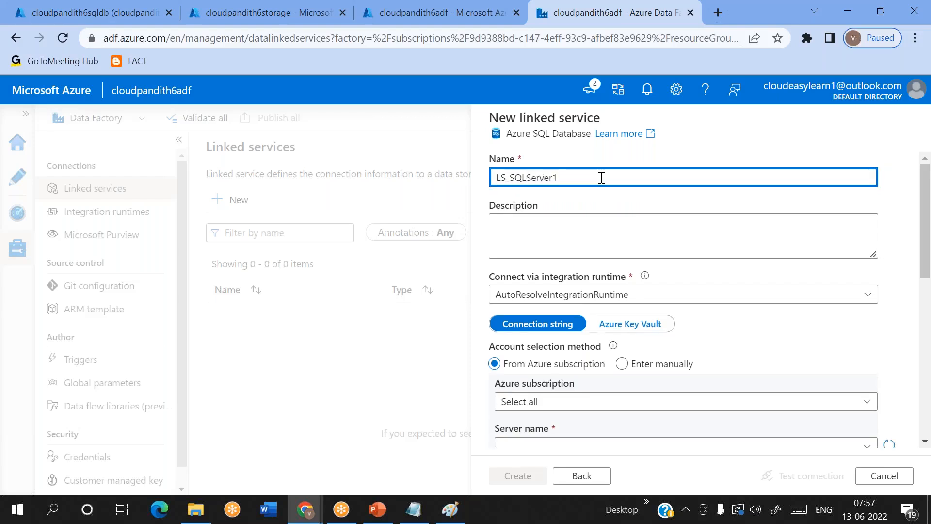
Set the linked service's subscription to Free Trial, server to cloudpandith6sqlserver and database to cloudpandith6sqldb.
scroll(621, 246, down, 2)
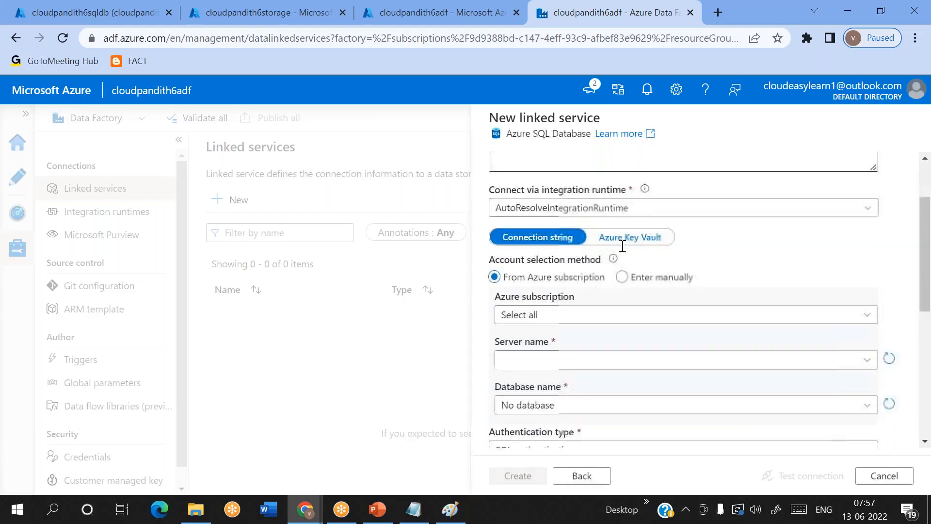
click(546, 307)
click(540, 355)
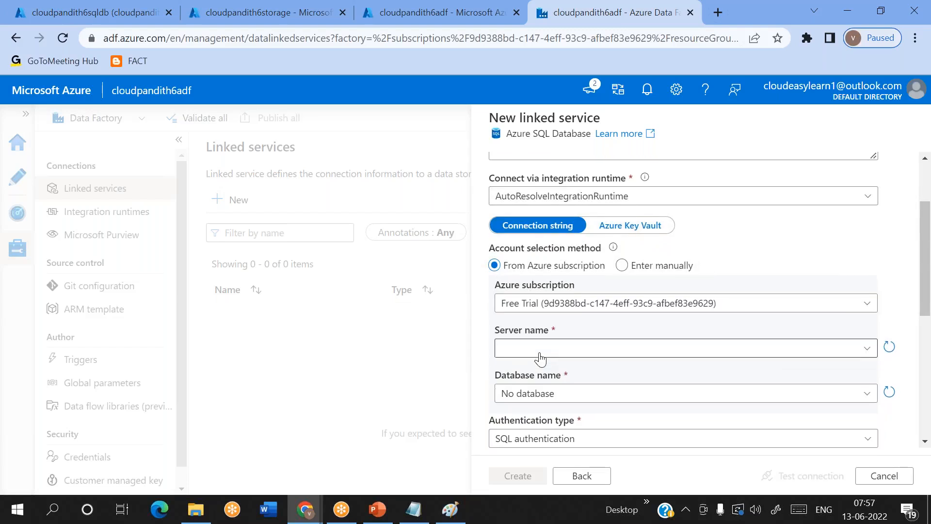
click(527, 325)
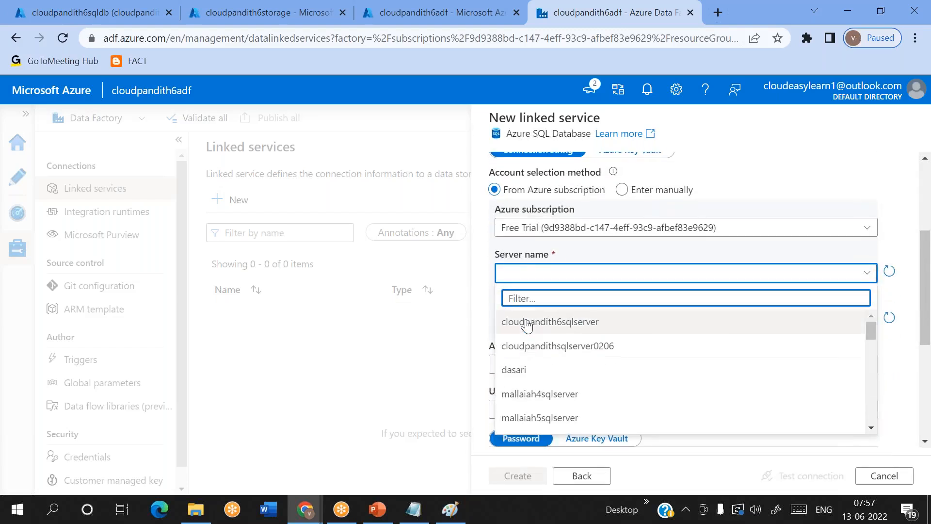
click(527, 324)
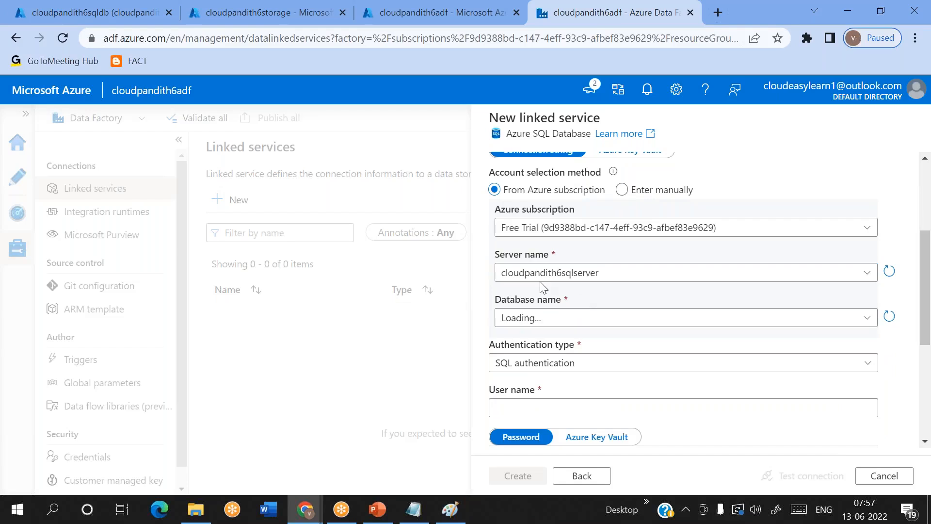
click(580, 318)
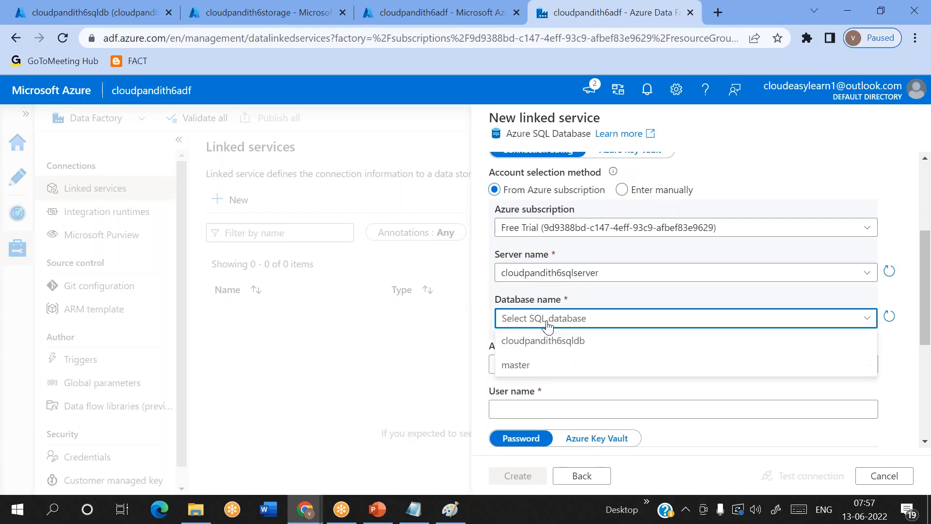
click(560, 341)
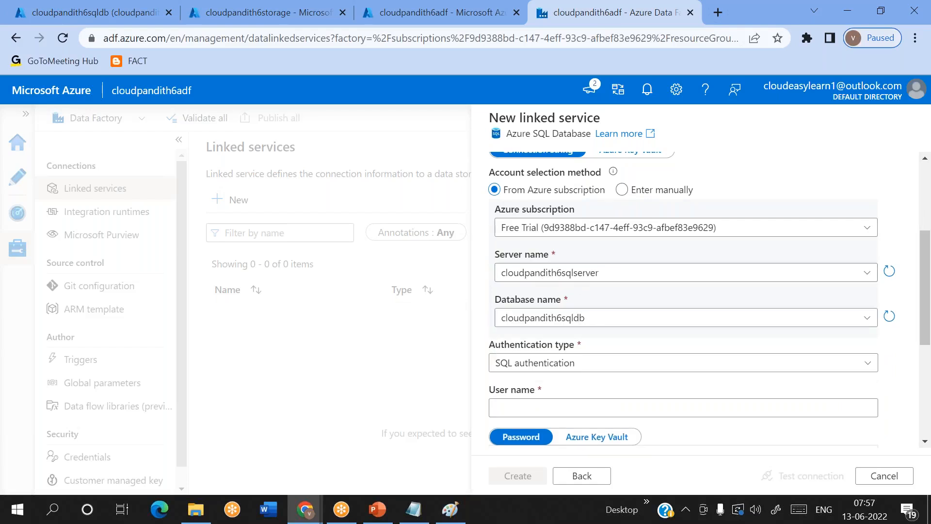
Enter the SQL authentication user name and password for the database connection.
scroll(580, 324, down, 1)
click(505, 343)
text(mallaiah)
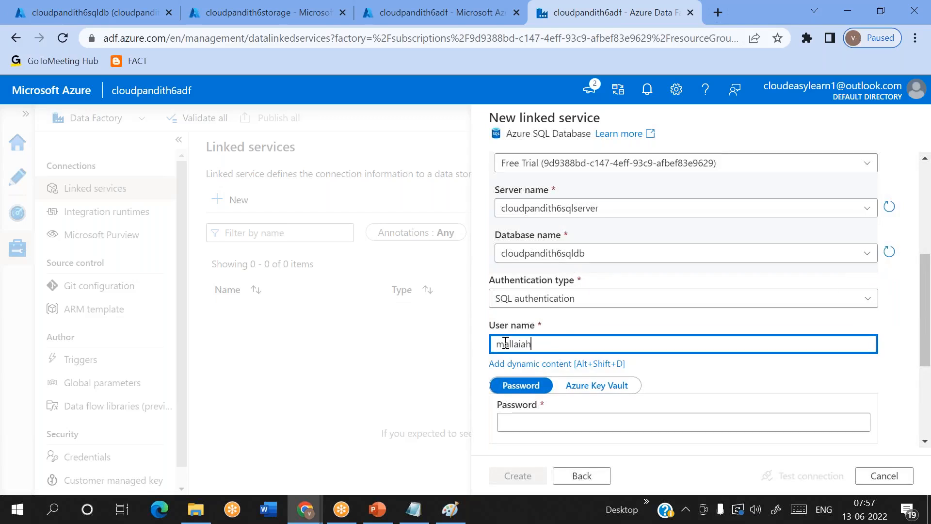
scroll(514, 349, down, 1)
click(528, 361)
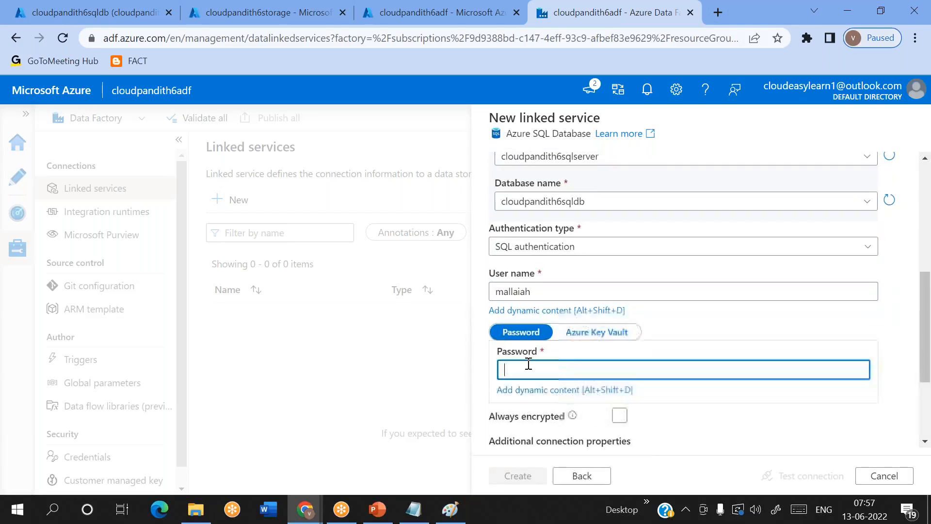
text(••••••••)
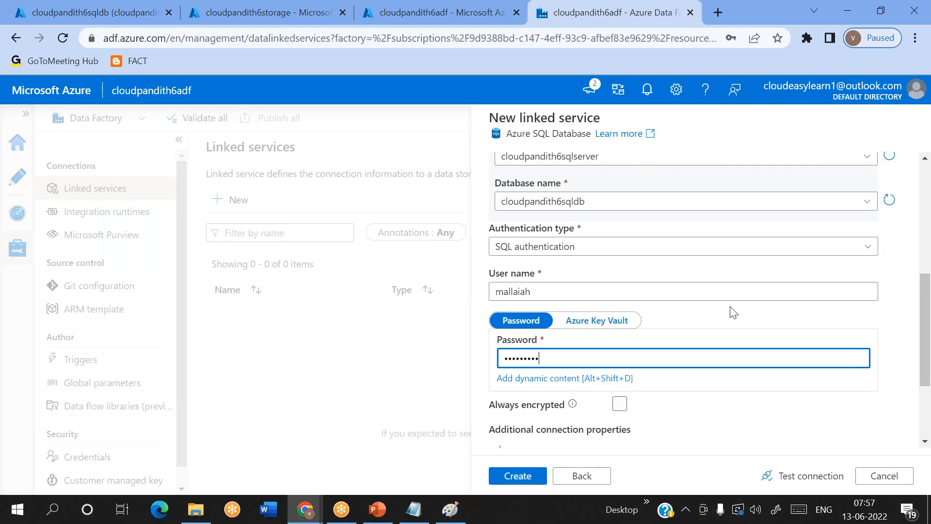
Review the name, server, database and credential settings of LS_SQLServer1 and test its connection.
scroll(733, 312, up, 5)
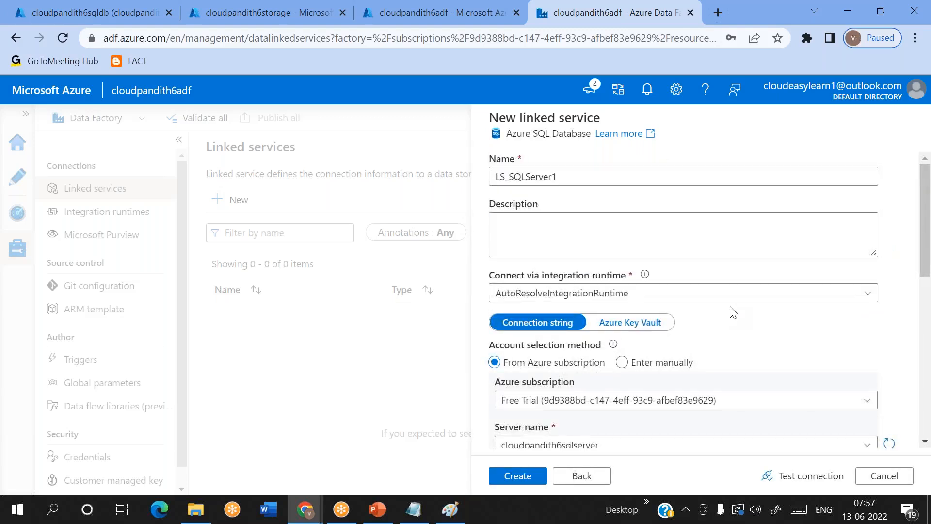
click(545, 177)
double_click(546, 176)
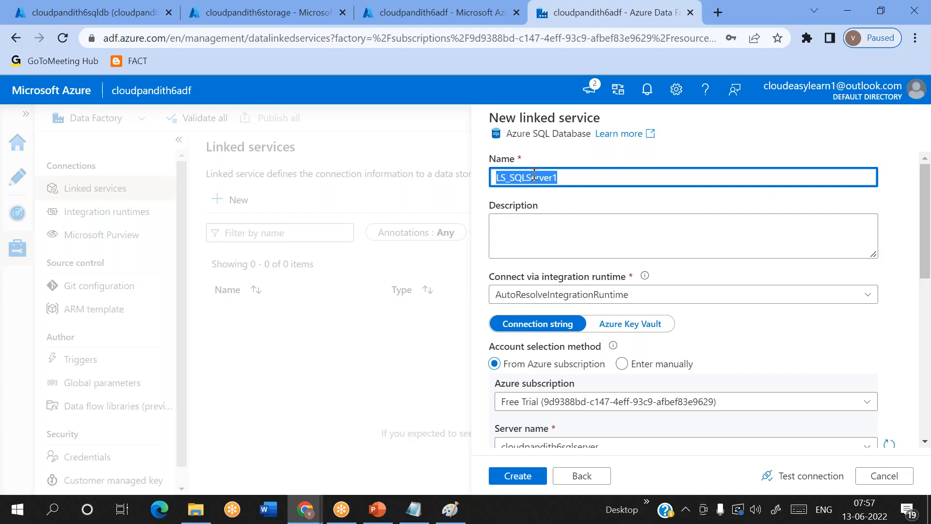
scroll(661, 257, down, 4)
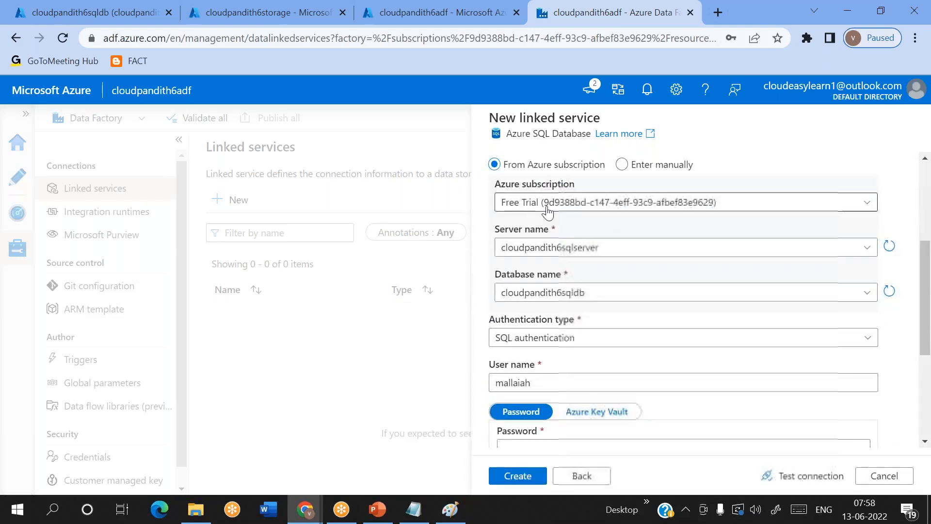
scroll(608, 249, down, 1)
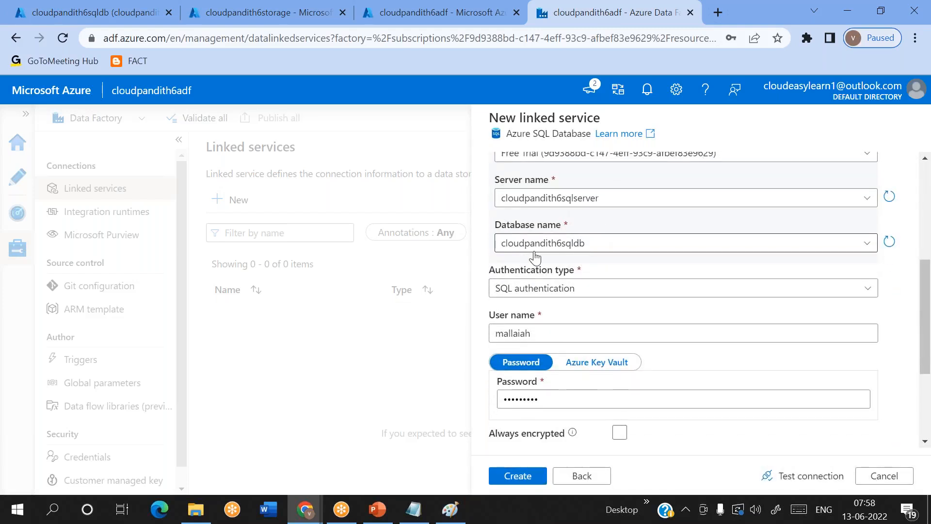
scroll(534, 257, down, 1)
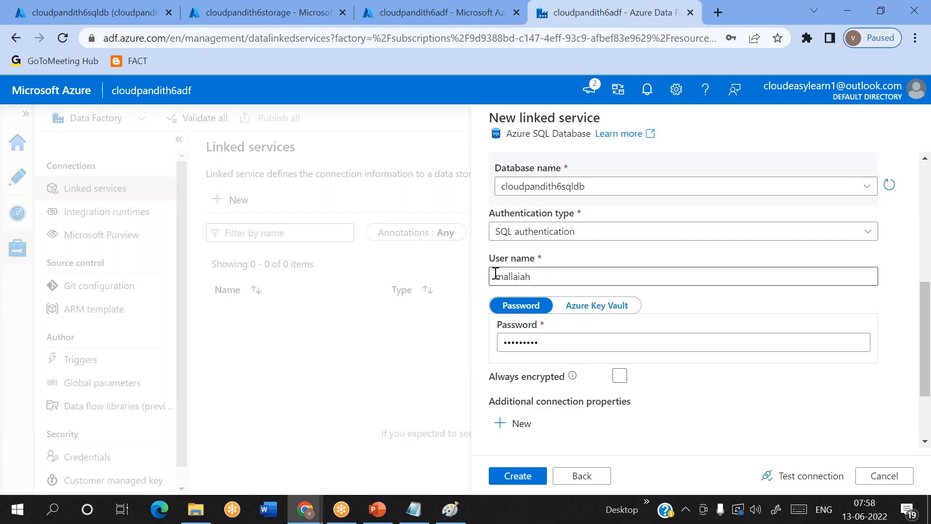
double_click(526, 343)
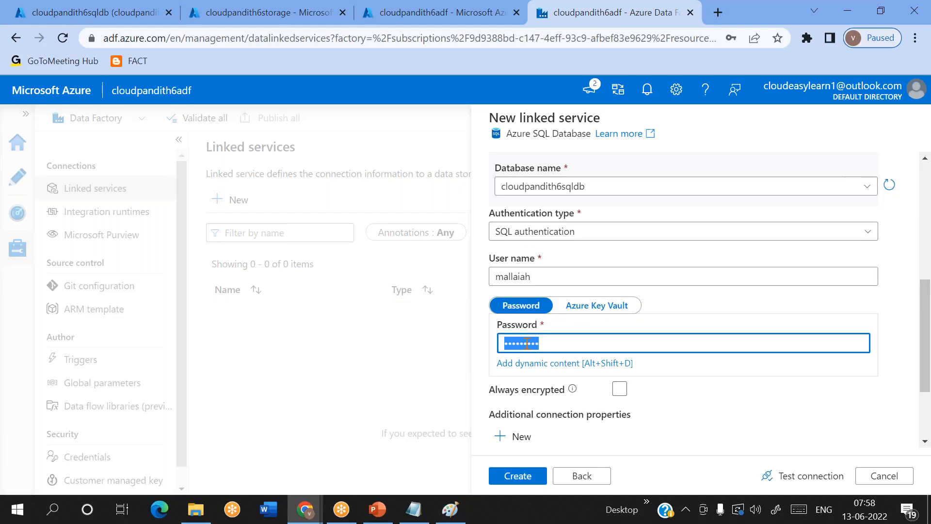
click(783, 477)
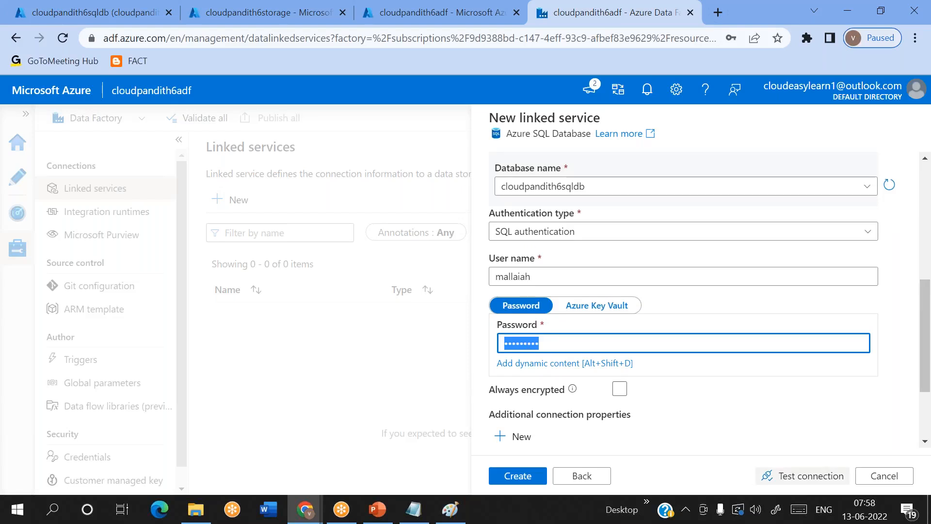
click(676, 25)
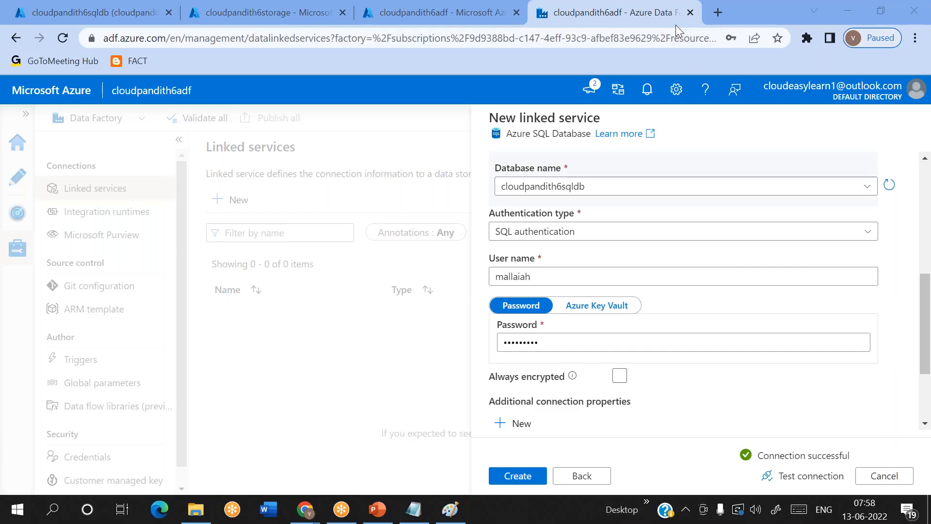
Create the LS_SQLServer1 linked service with the entered settings.
scroll(736, 345, up, 4)
scroll(736, 345, up, 3)
scroll(736, 345, down, 8)
scroll(736, 345, up, 6)
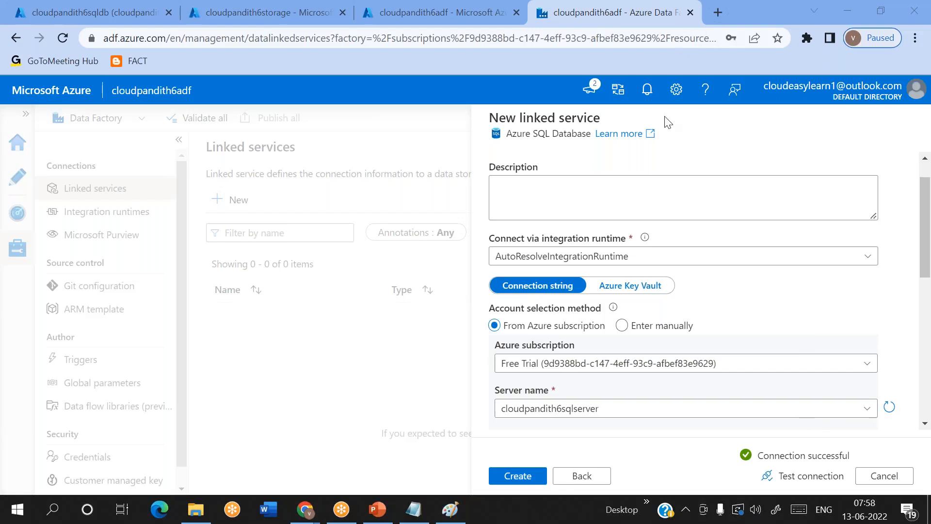
click(518, 476)
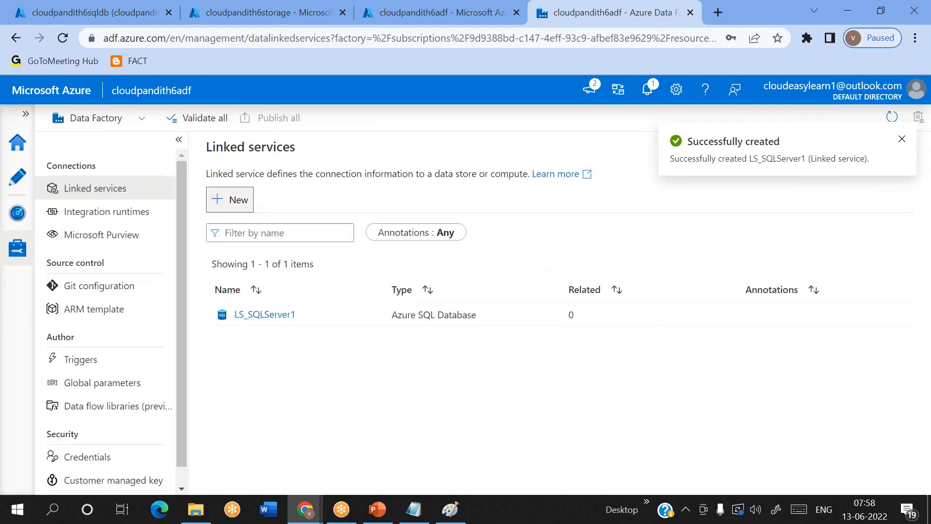
Start another linked service, searching data stores for "blob" and choosing Azure Blob Storage.
click(237, 199)
text(blob)
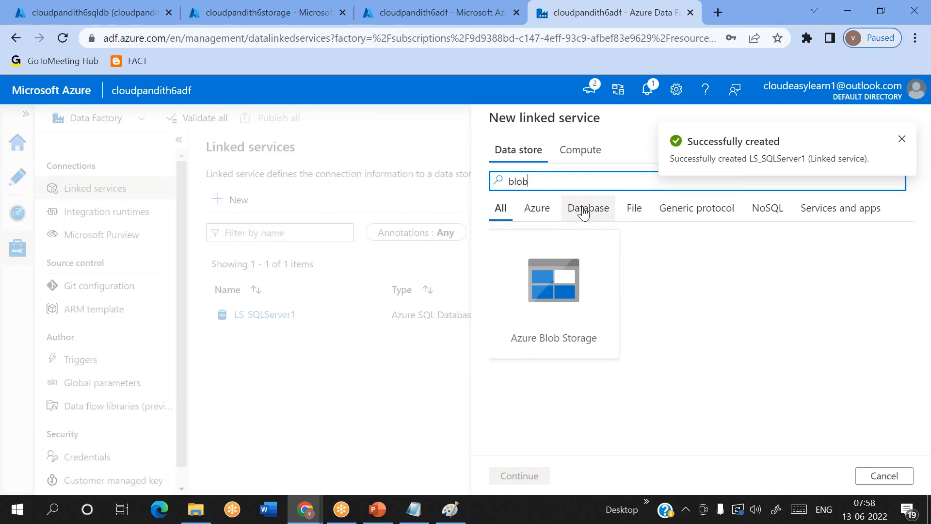
click(575, 284)
click(520, 475)
Name the Azure Blob Storage linked service LS_Blob.
key(ctrl+a)
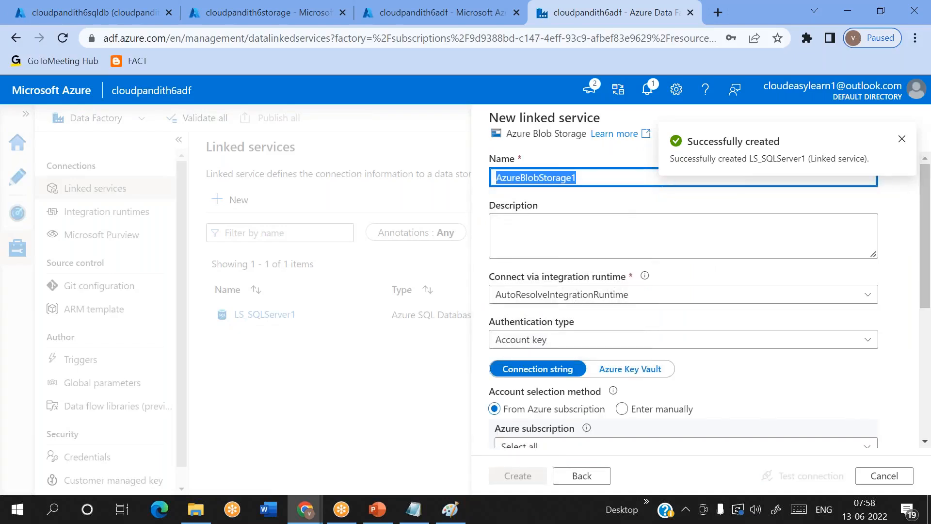
key(BackSpace)
text(LS_Blo)
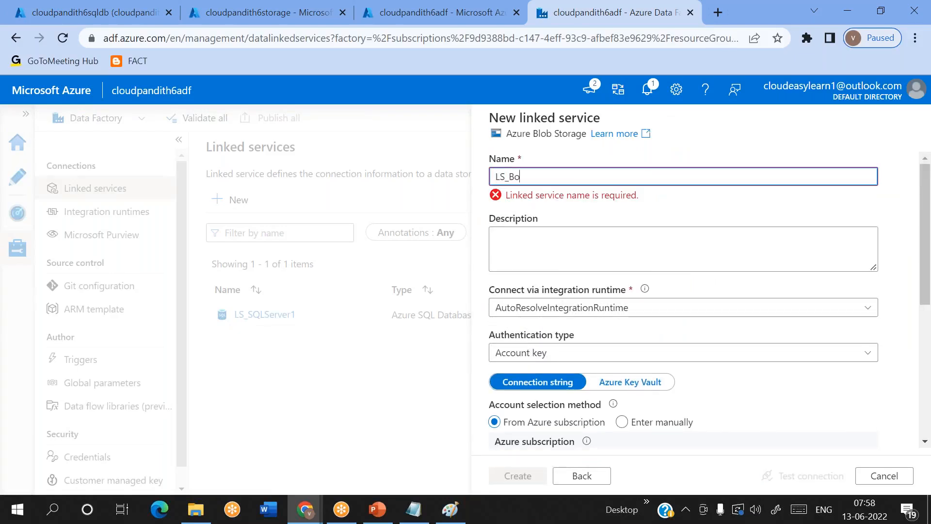
text(b)
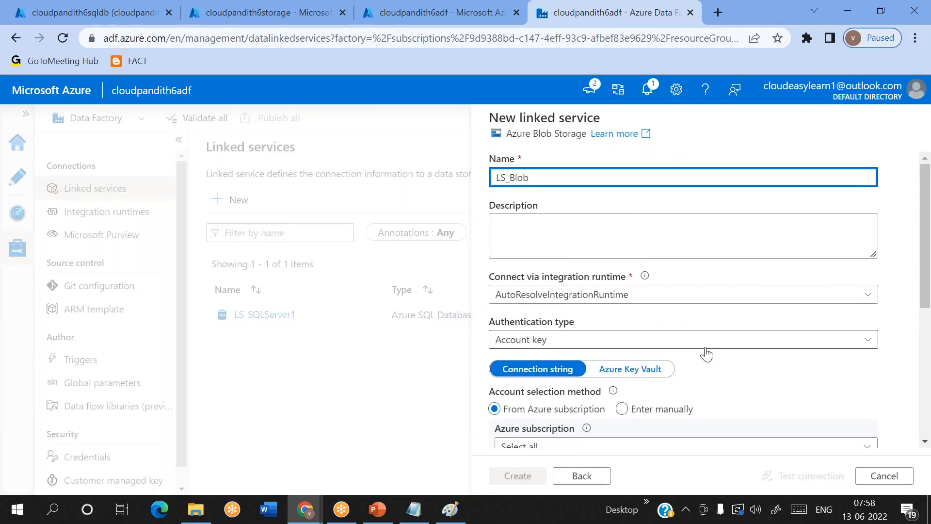
Set the blob linked service's Azure subscription to Free Trial and its storage account to cloudpandith6storage.
scroll(622, 381, down, 1)
scroll(621, 368, down, 2)
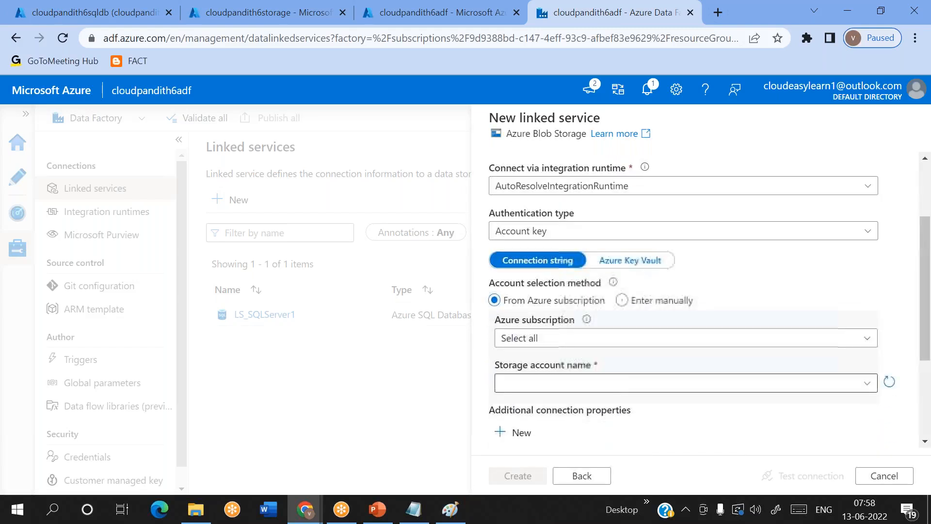
click(529, 338)
click(570, 385)
scroll(568, 385, down, 2)
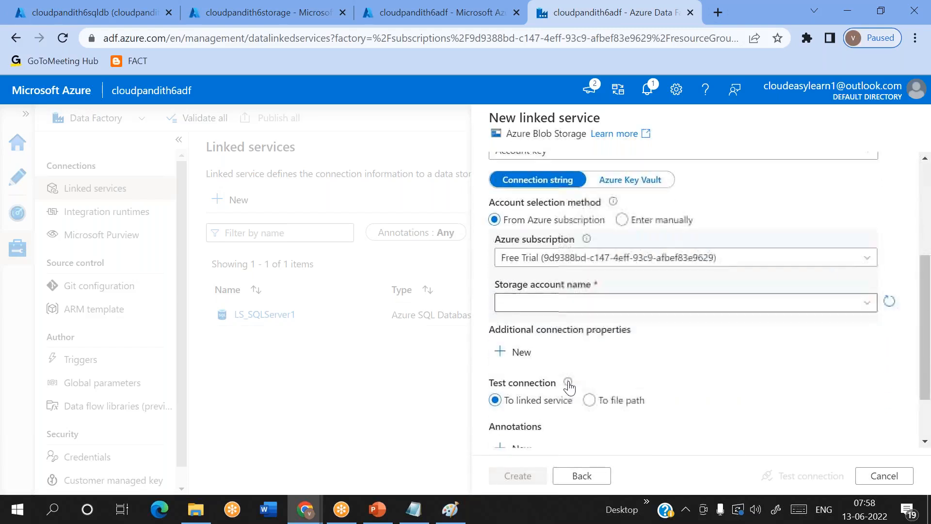
click(515, 298)
text(clou)
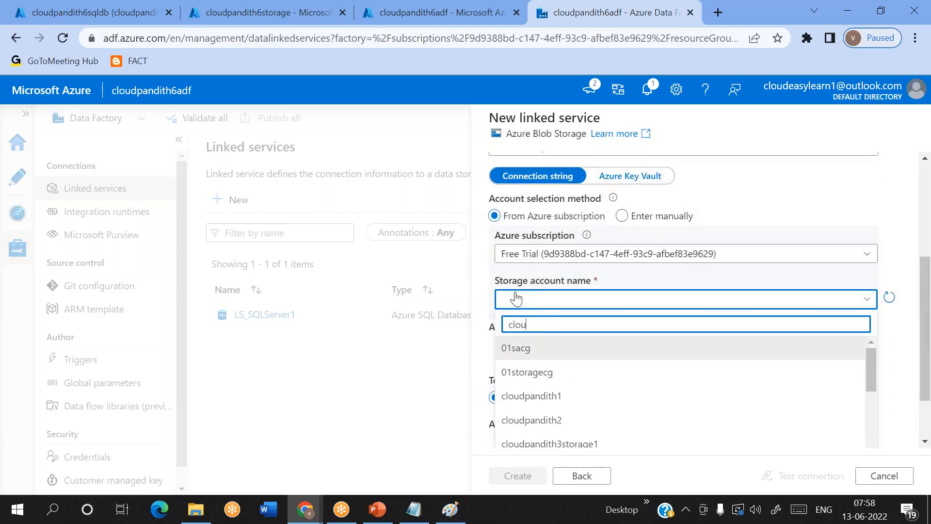
text(dpandith6)
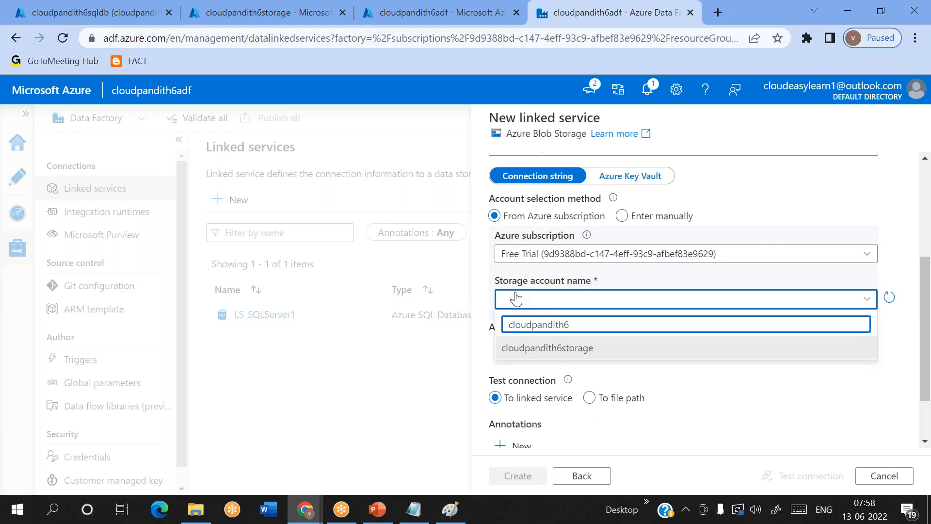
click(568, 348)
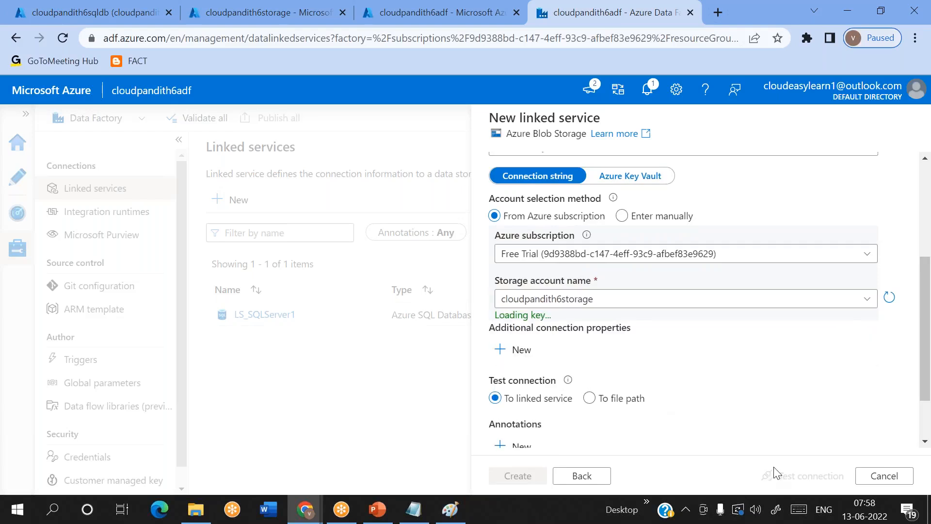
Test the connection to the storage account and create the LS_Blob linked service.
click(804, 476)
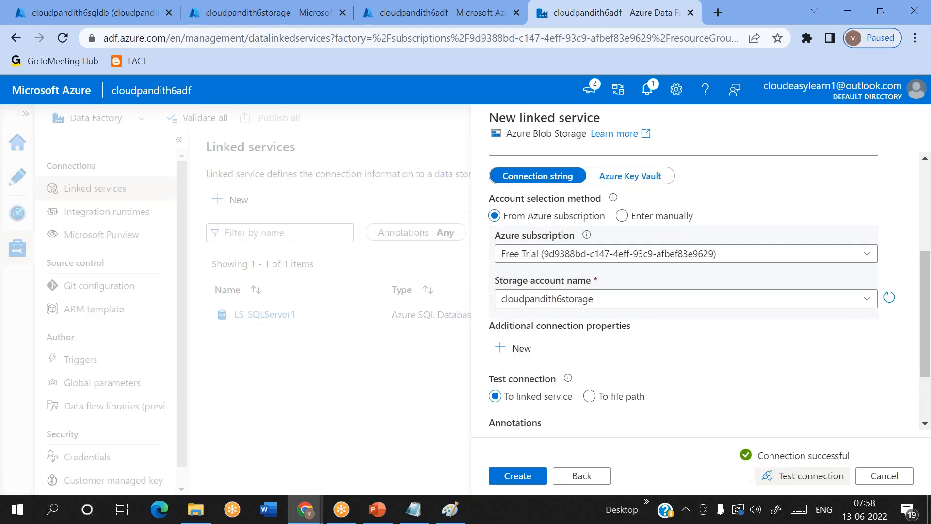
click(514, 478)
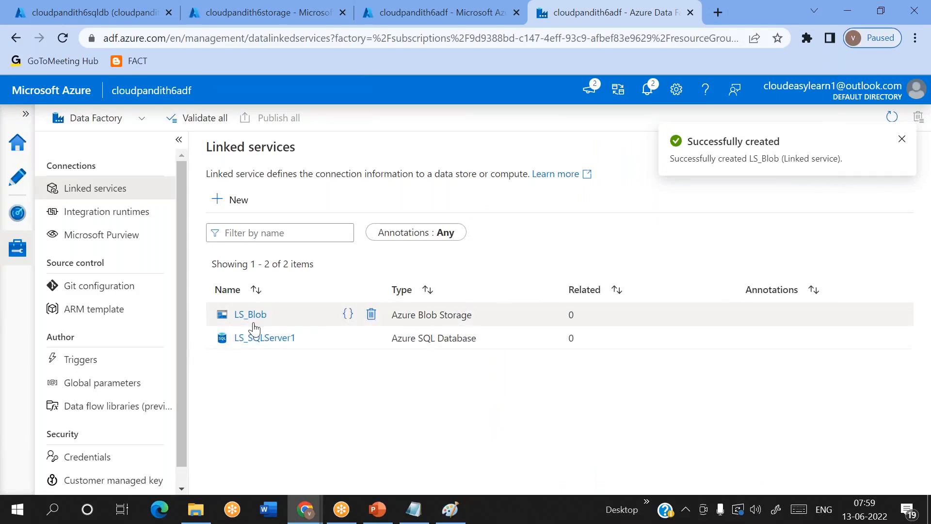
Start a new dataset in the authoring area, searching data stores for "sql data" and choosing Azure SQL Database.
click(18, 173)
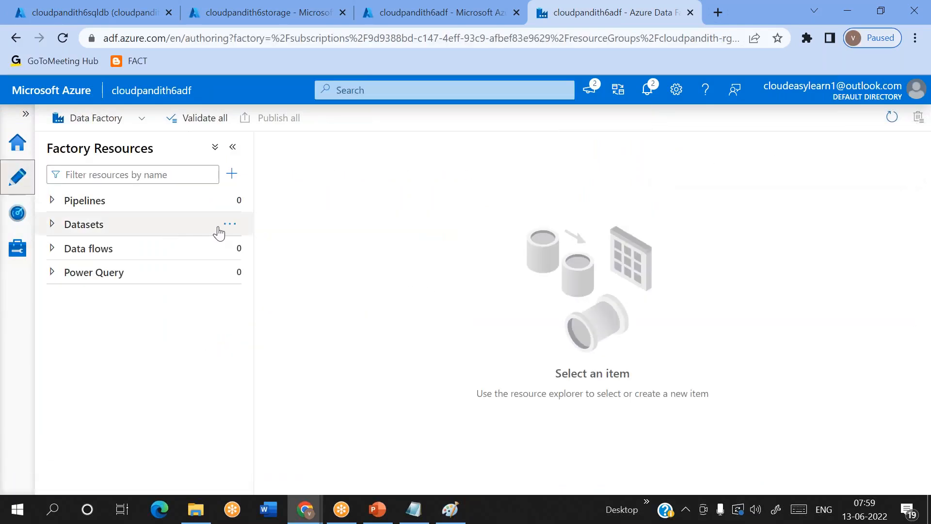
click(644, 22)
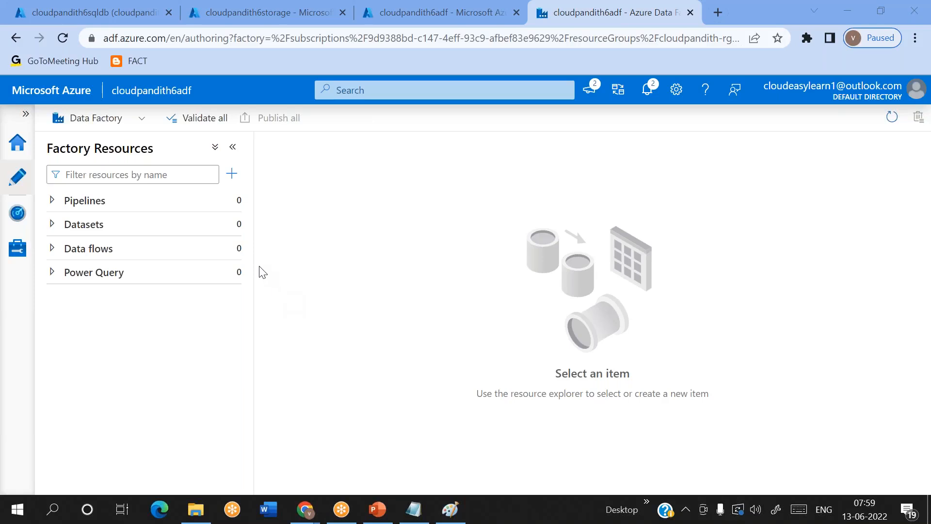
click(235, 224)
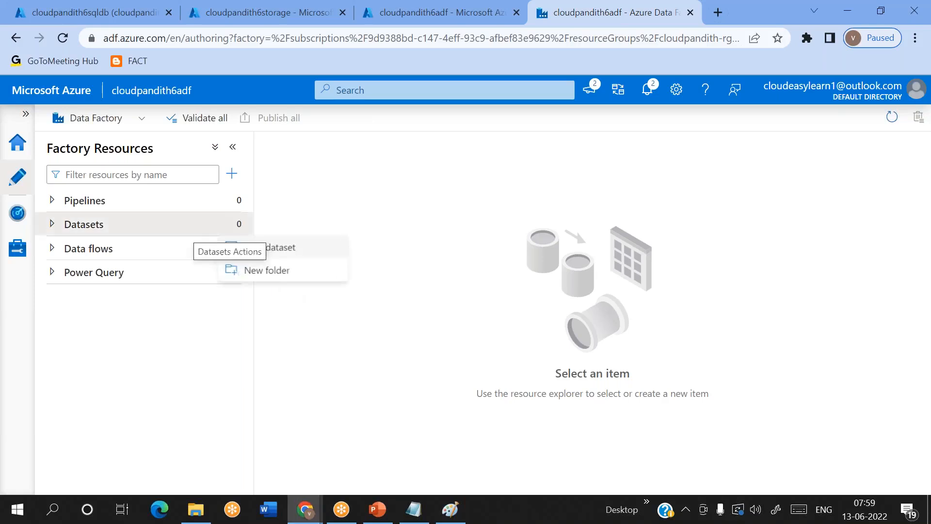
click(286, 247)
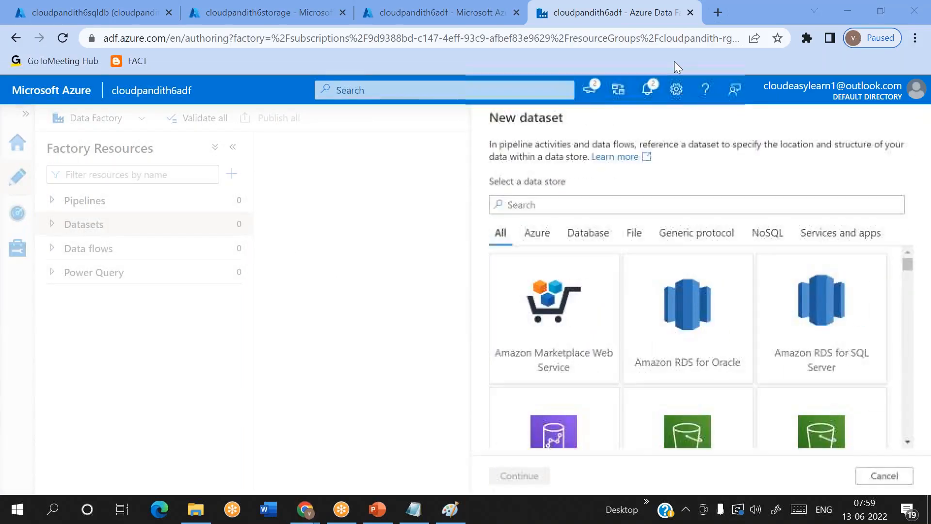
click(511, 213)
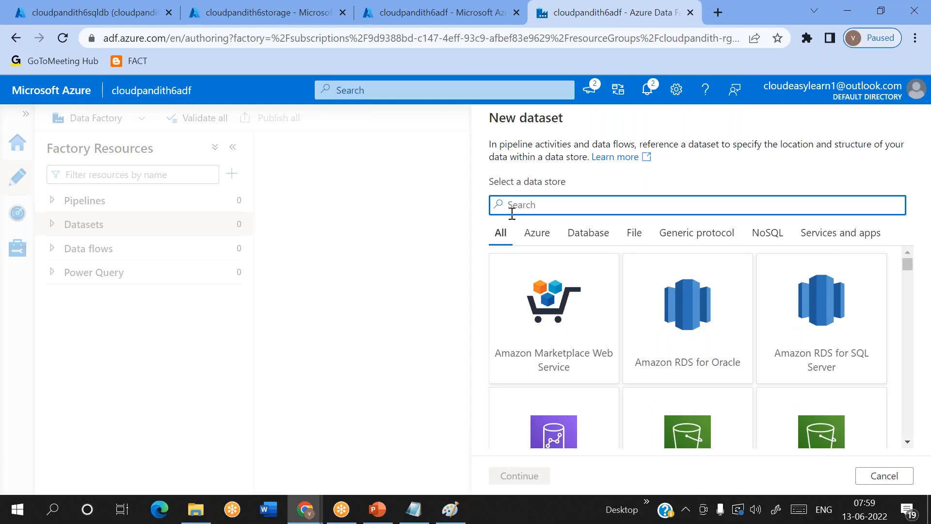
text(sql data)
double_click(549, 349)
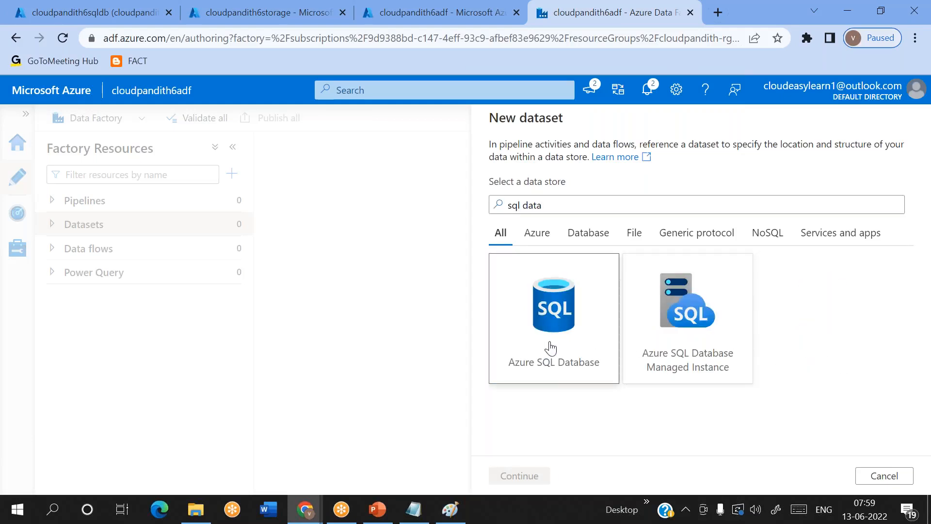
Name the SQL dataset DS_ASDB_Source and set its linked service to LS_SQLServer1.
click(576, 165)
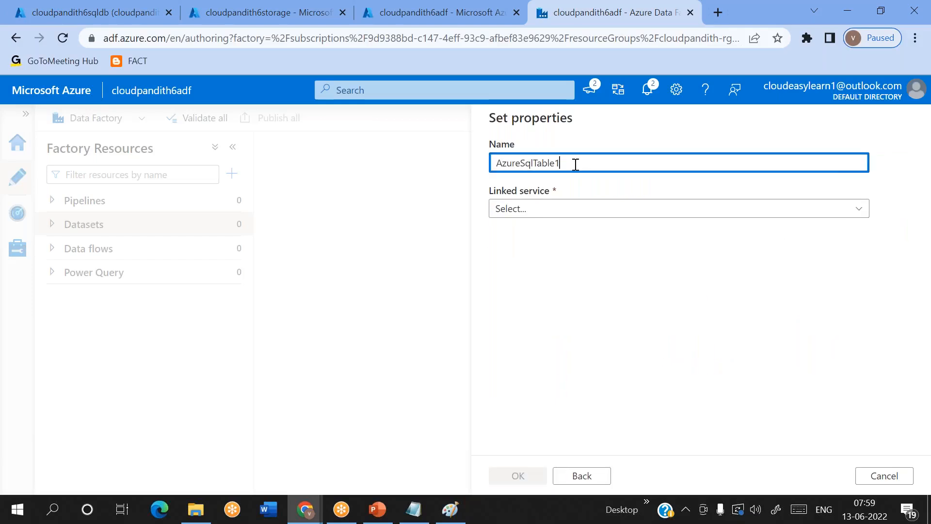
key(ctrl+a)
key(BackSpace)
text(DS_ASDB)
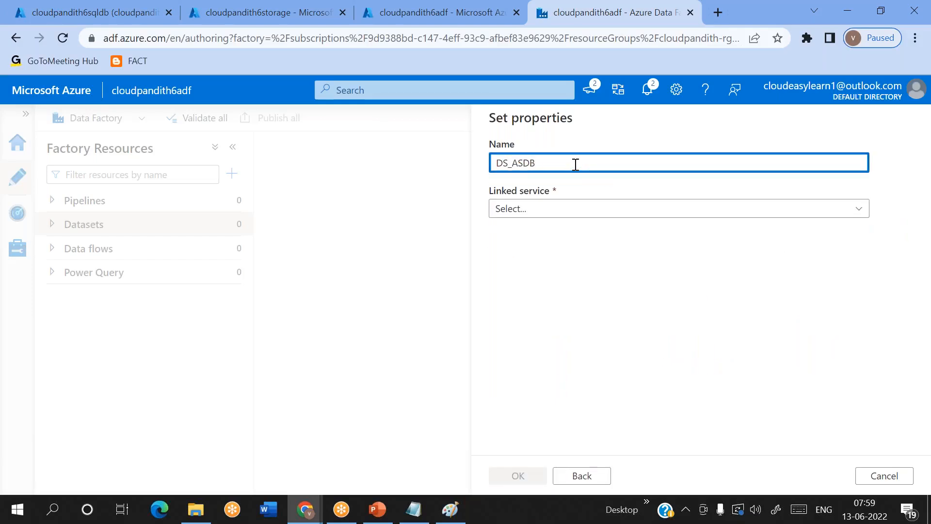
text(_Sourcx)
click(521, 210)
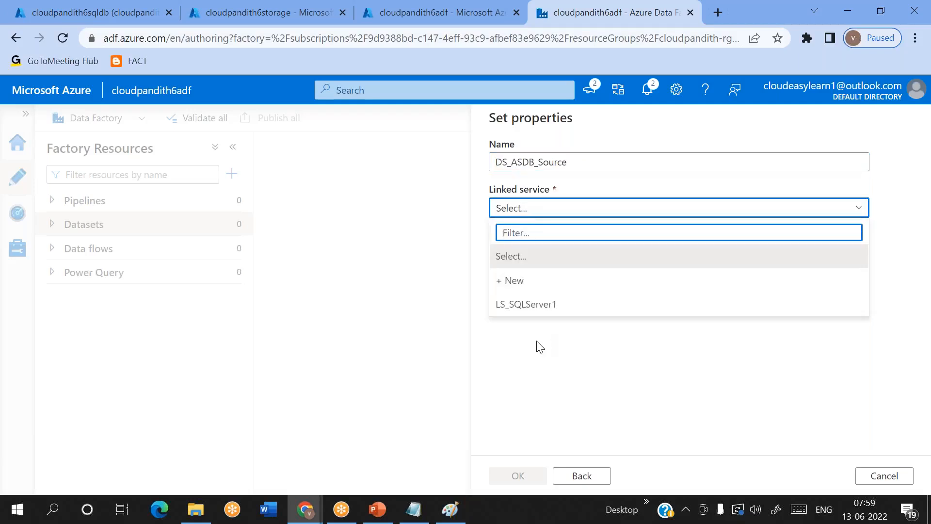
click(533, 304)
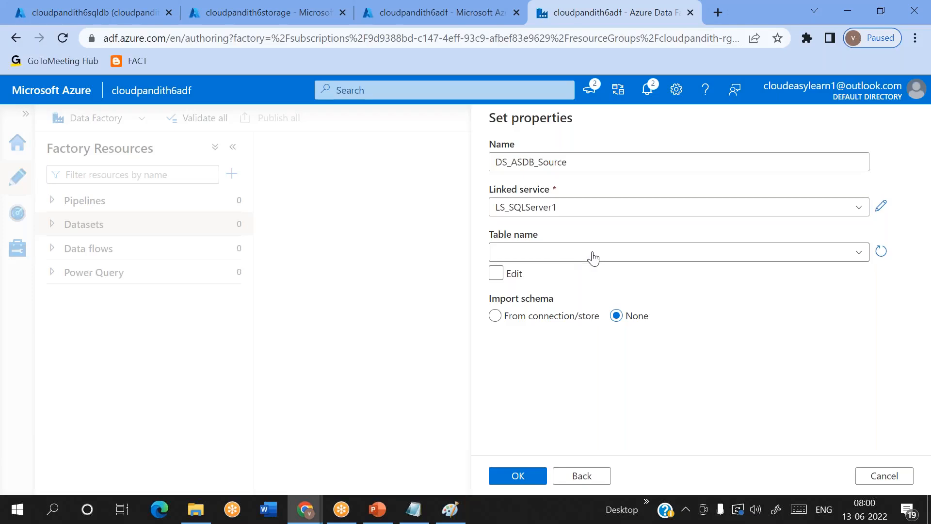
Choose dbo.student as the table of DS_ASDB_Source and create the dataset.
click(859, 253)
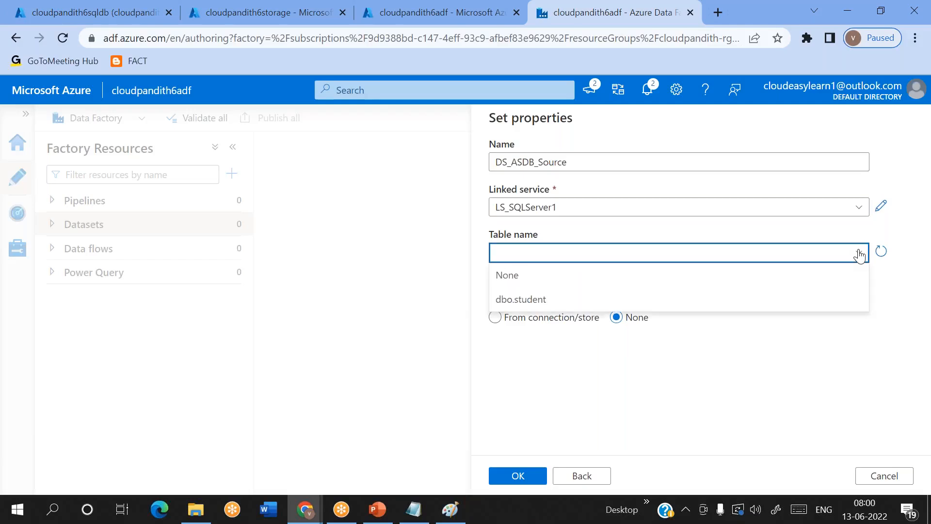
click(509, 301)
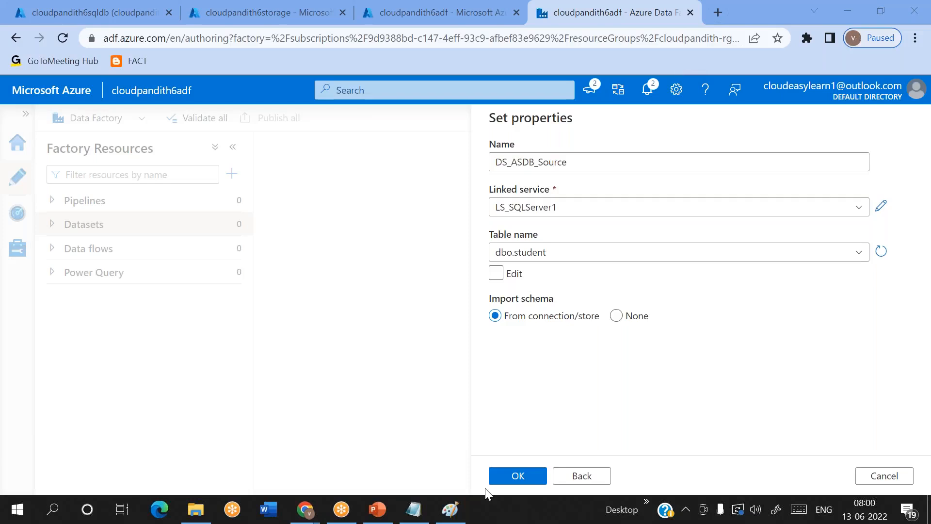
click(518, 475)
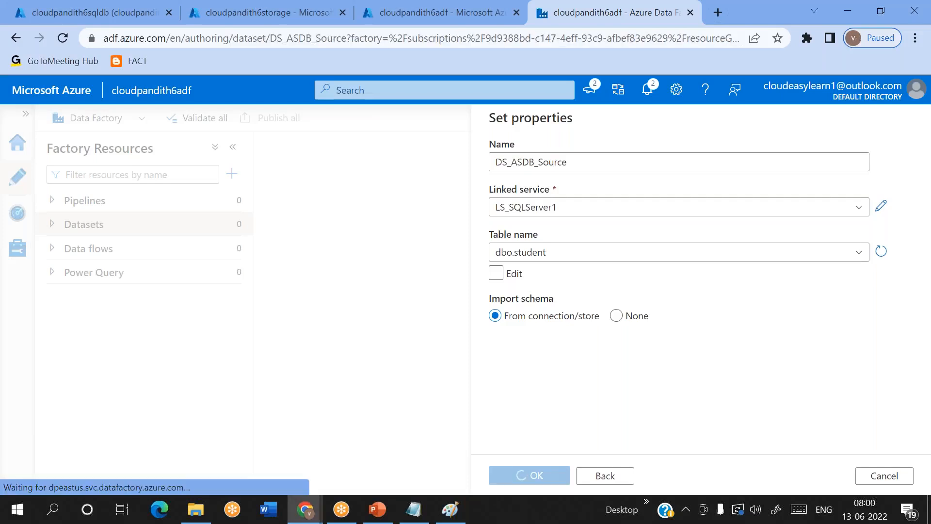
drag(264, 338, 233, 229)
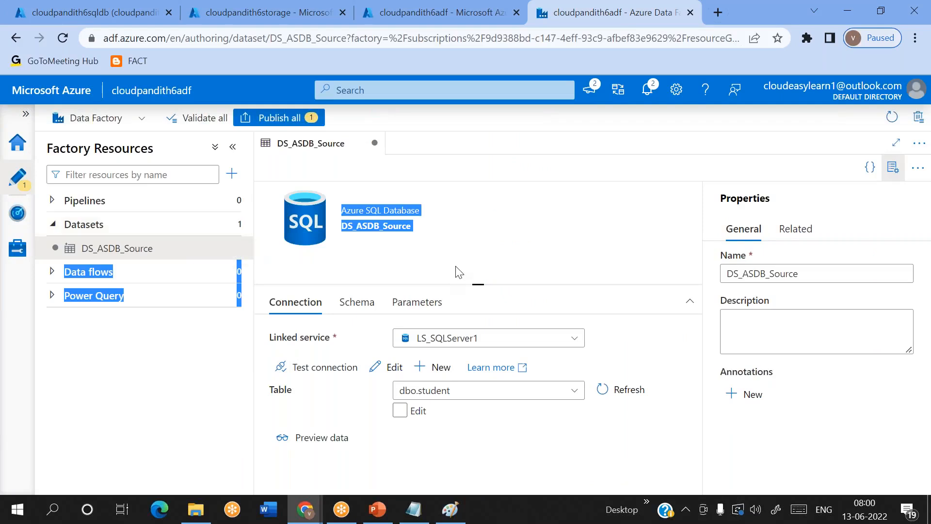
click(503, 253)
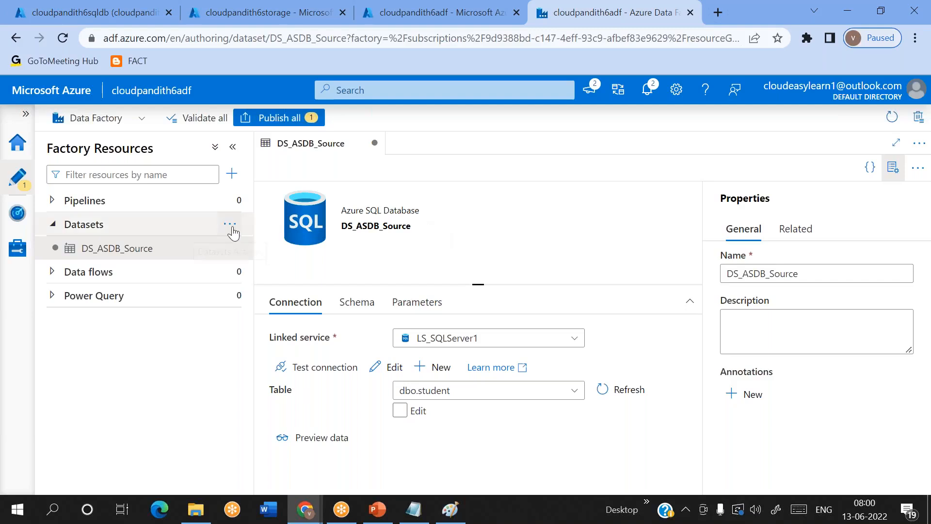
Start another new dataset, searching for "blob" and choosing Azure Blob Storage with the DelimitedText format.
click(233, 225)
click(282, 247)
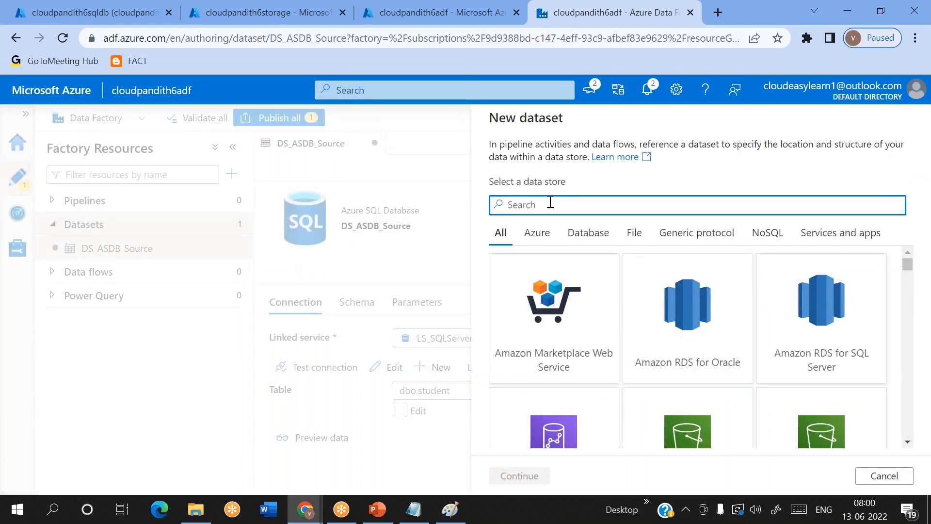
text(blob)
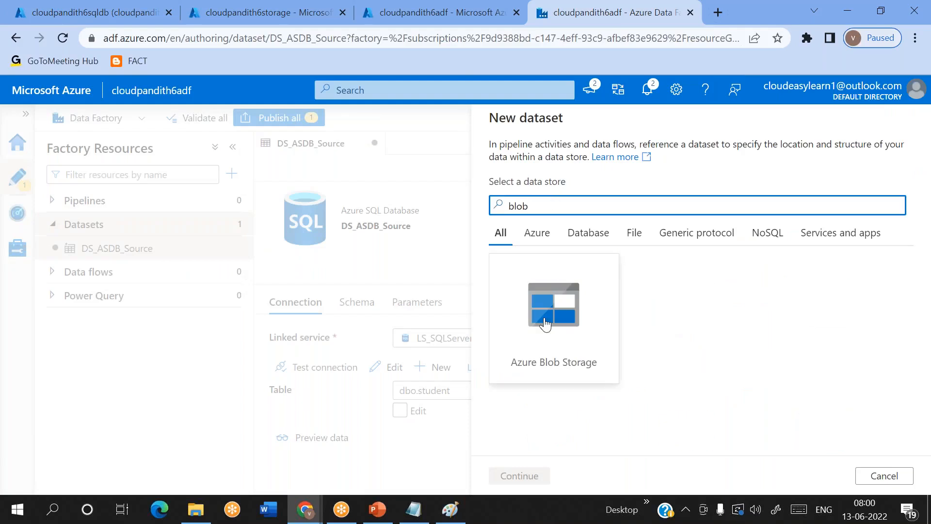
double_click(545, 323)
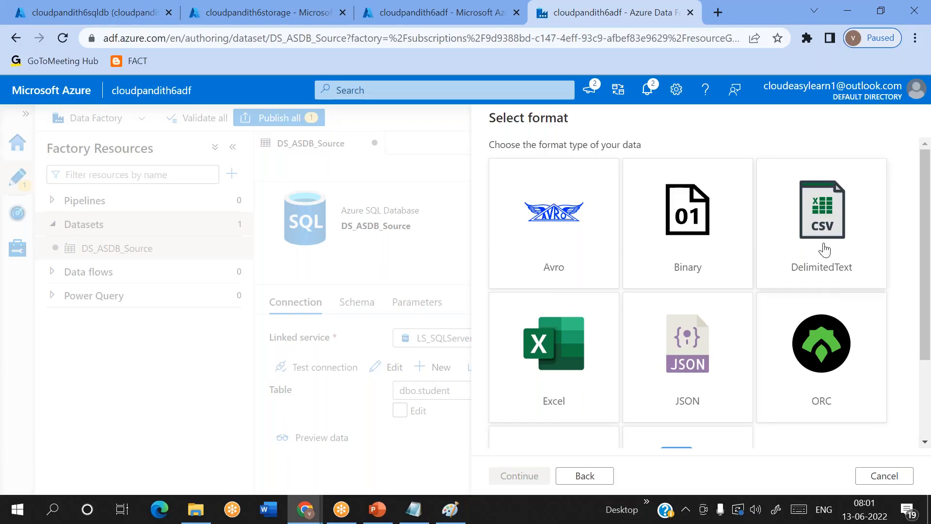
double_click(823, 246)
Name the delimited text dataset DS_Blob_Sink and set its linked service to LS_Blob.
click(575, 160)
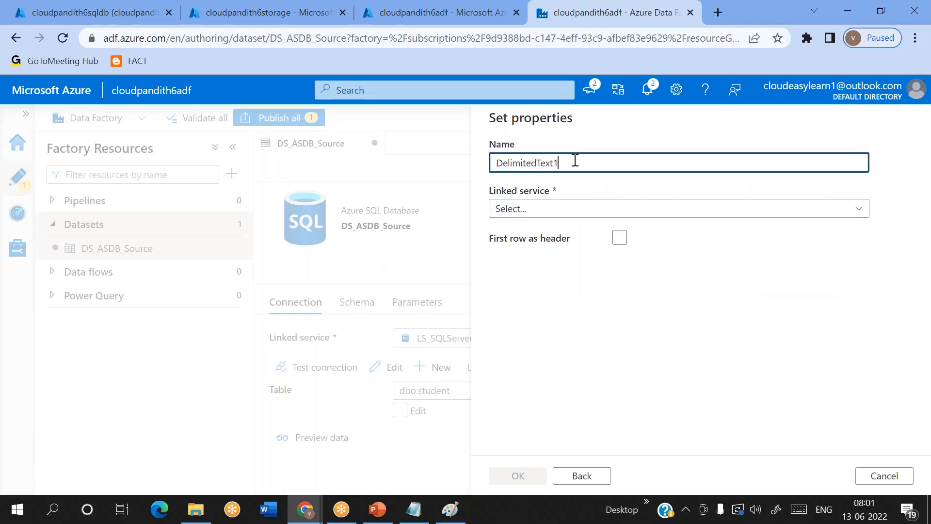
double_click(575, 161)
key(BackSpace)
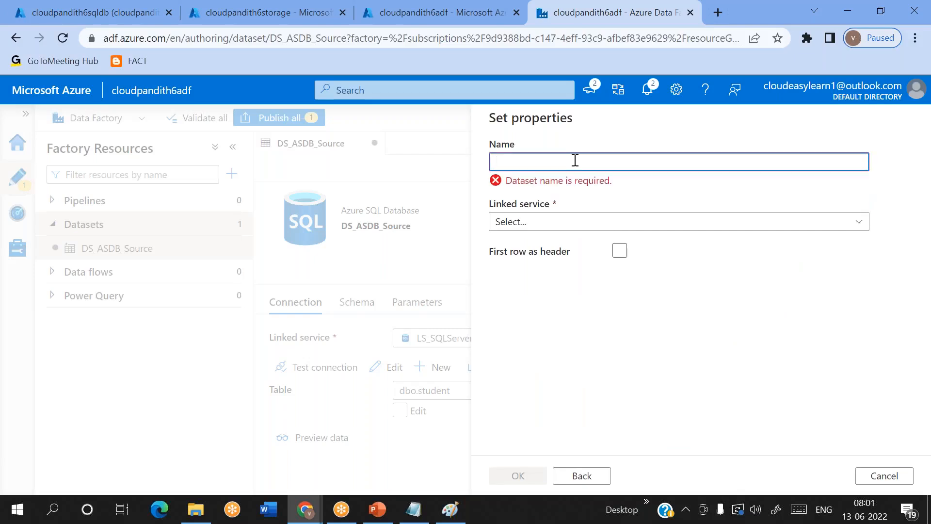
text(DS_)
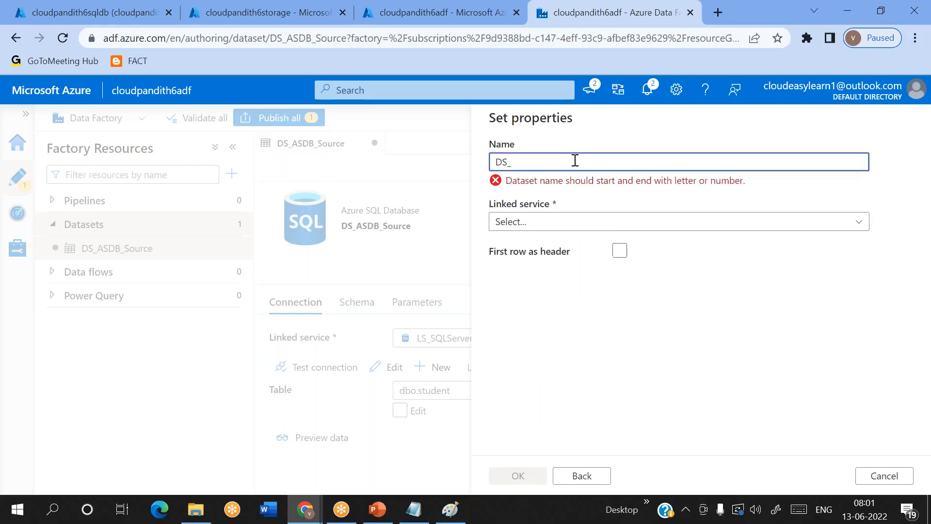
text(Blob_Sink)
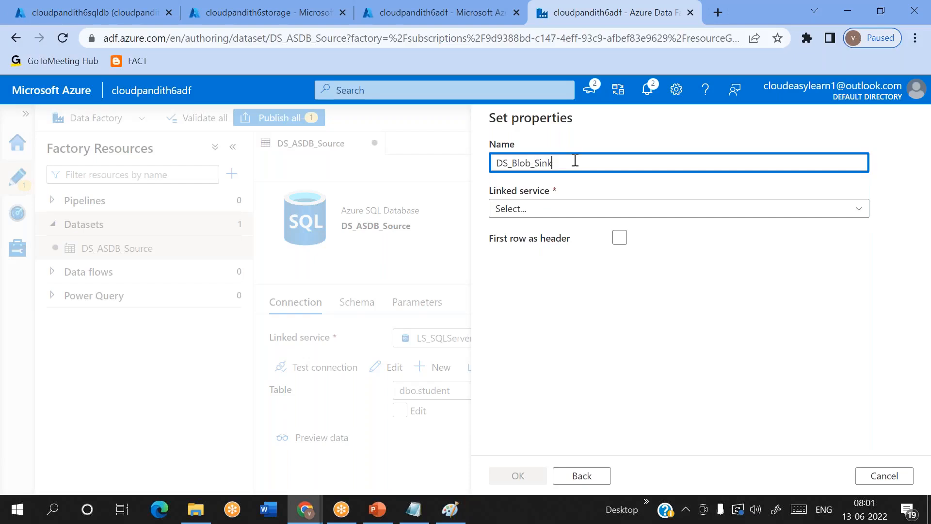
click(526, 211)
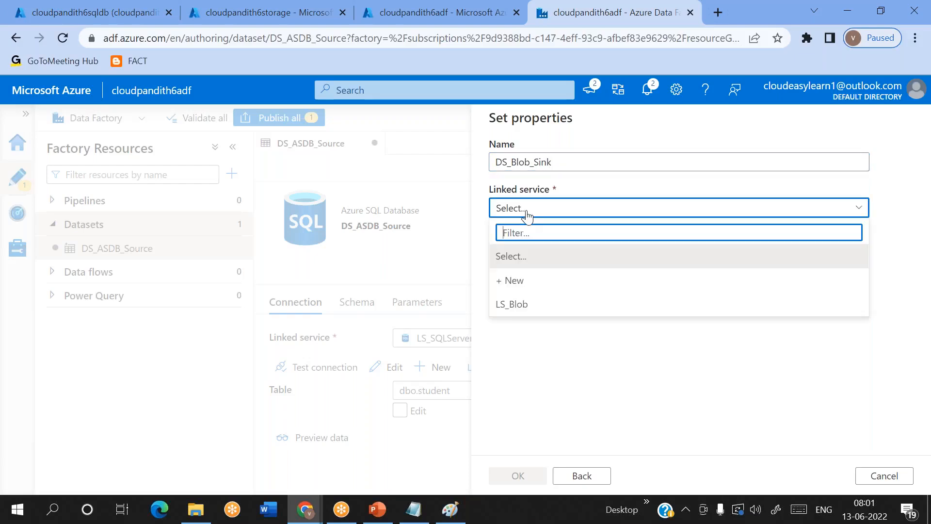
click(521, 305)
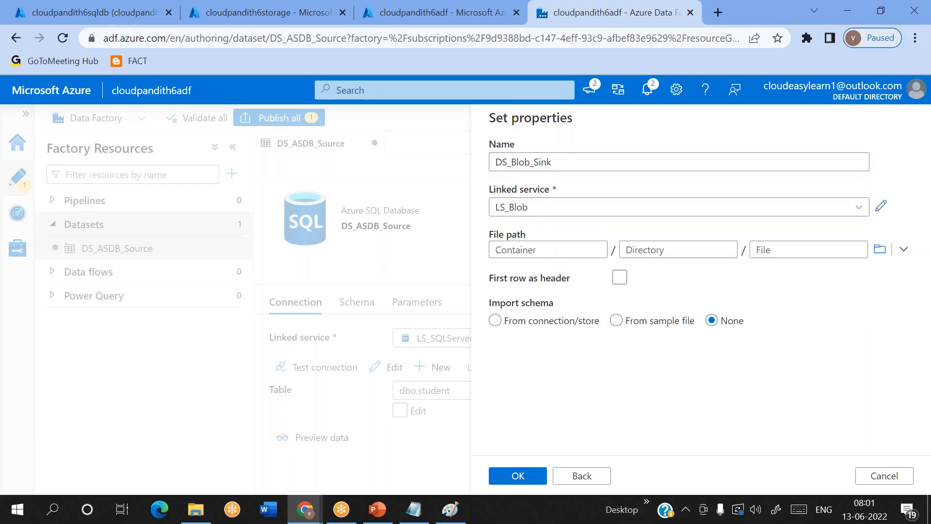
Browse the storage account and set the file path of DS_Blob_Sink to the studentdata container.
click(885, 248)
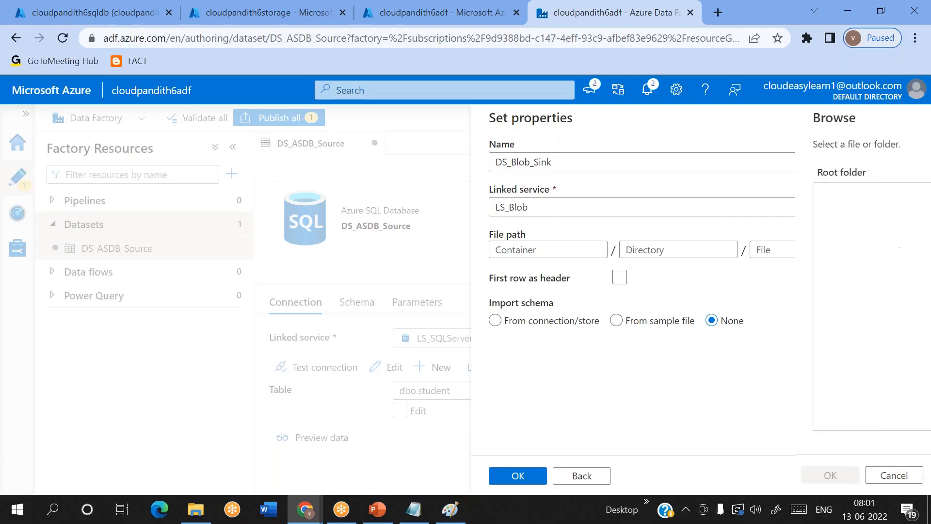
click(550, 196)
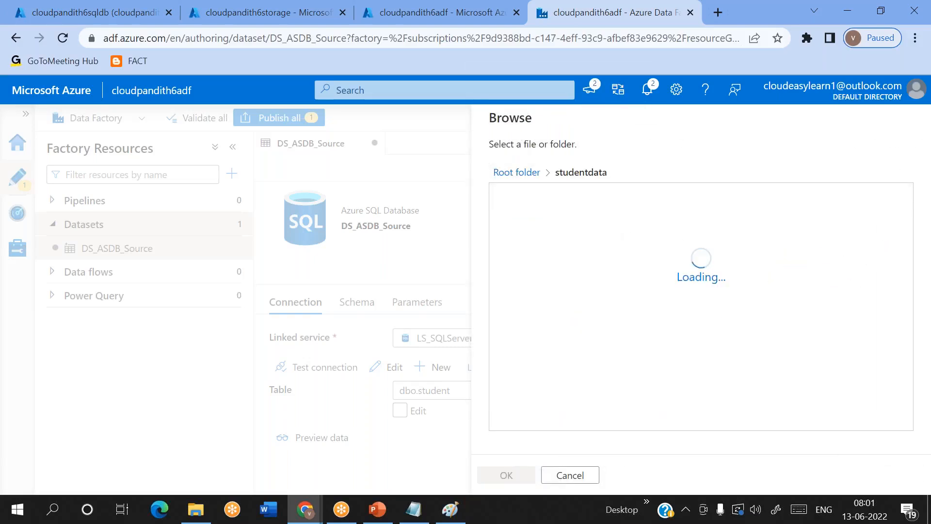
click(507, 475)
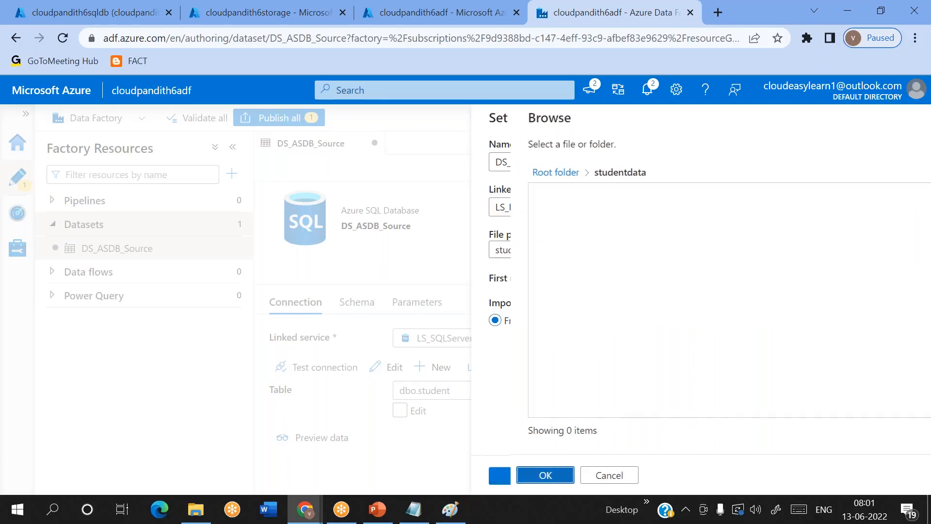
triple_click(526, 288)
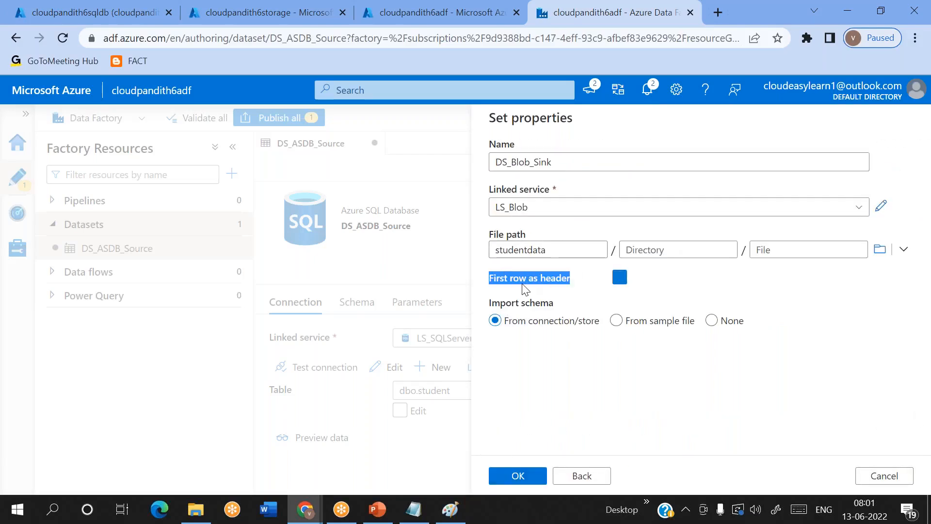
Enable first row as header for DS_Blob_Sink, check the dbo.student columns in the SQL database, and create the dataset.
click(619, 279)
click(640, 290)
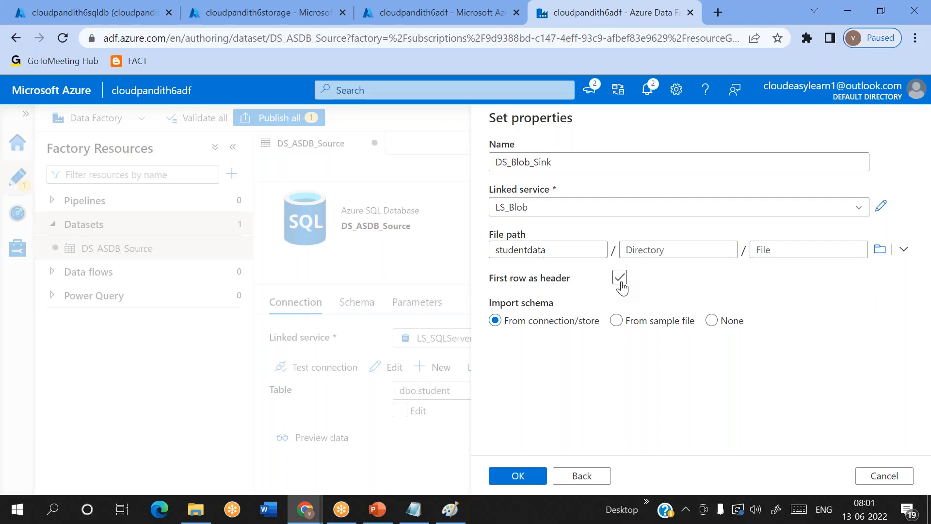
click(620, 284)
click(95, 11)
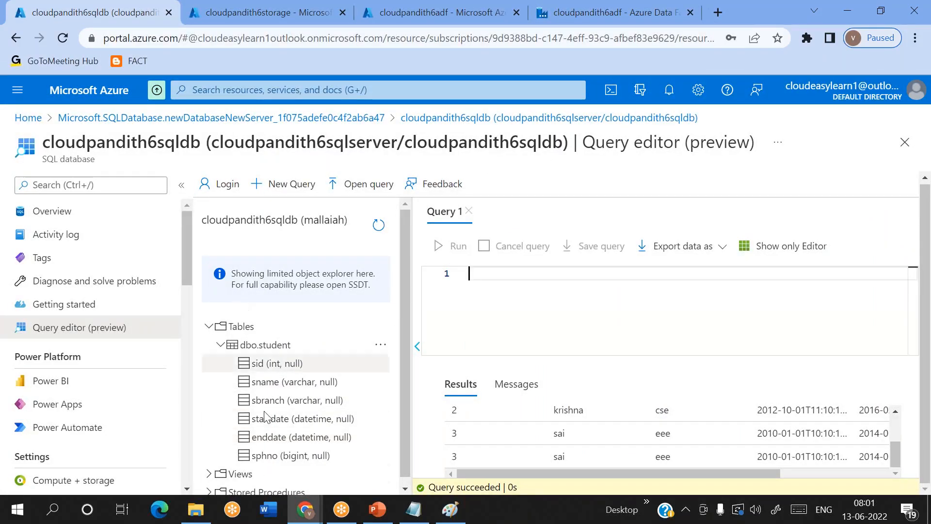
click(563, 19)
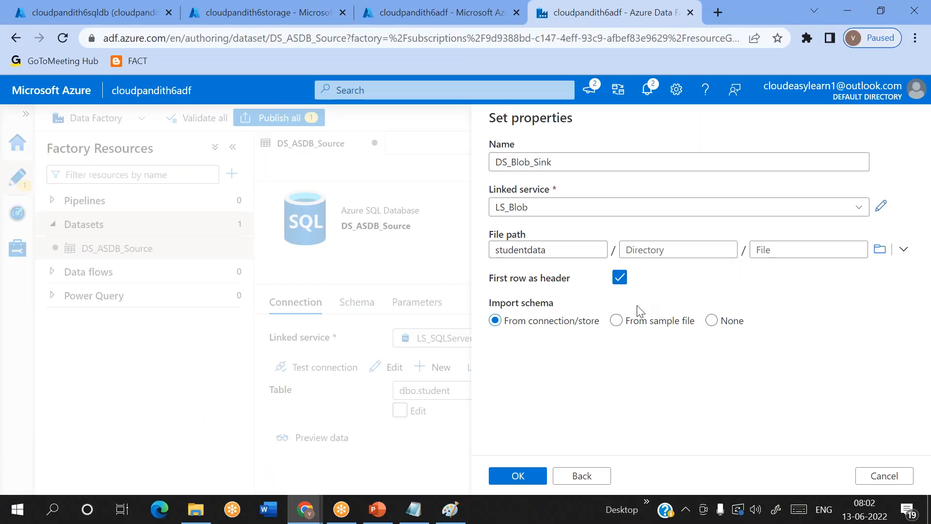
double_click(513, 248)
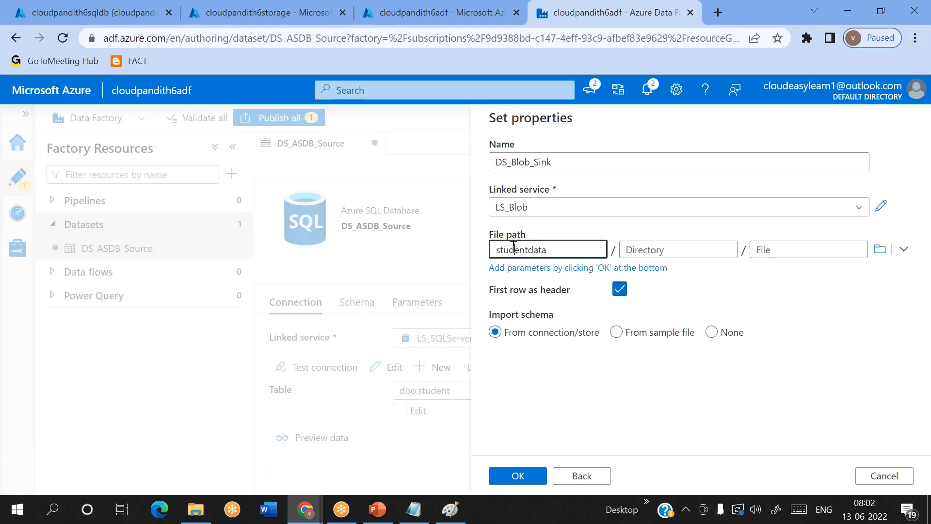
click(522, 476)
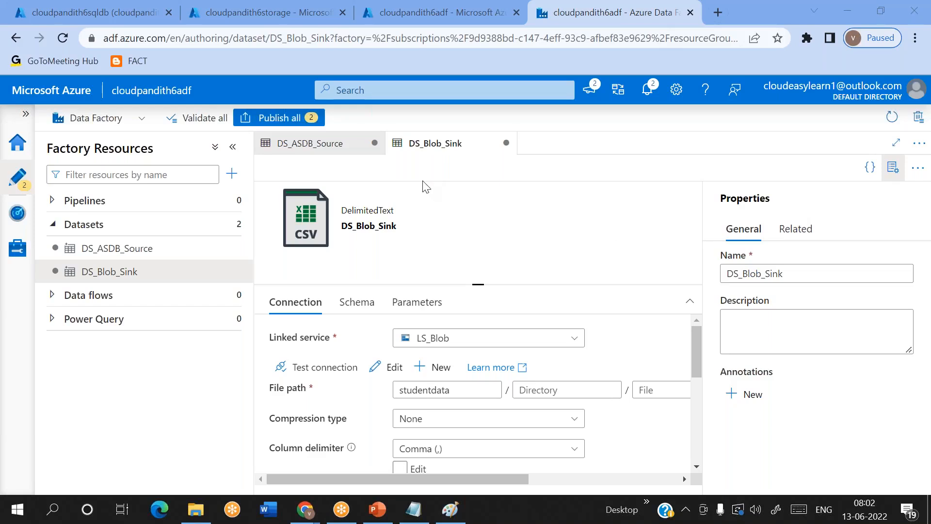
Create a new pipeline and add a Copy data activity to its canvas, searching the activities for "copy".
click(232, 201)
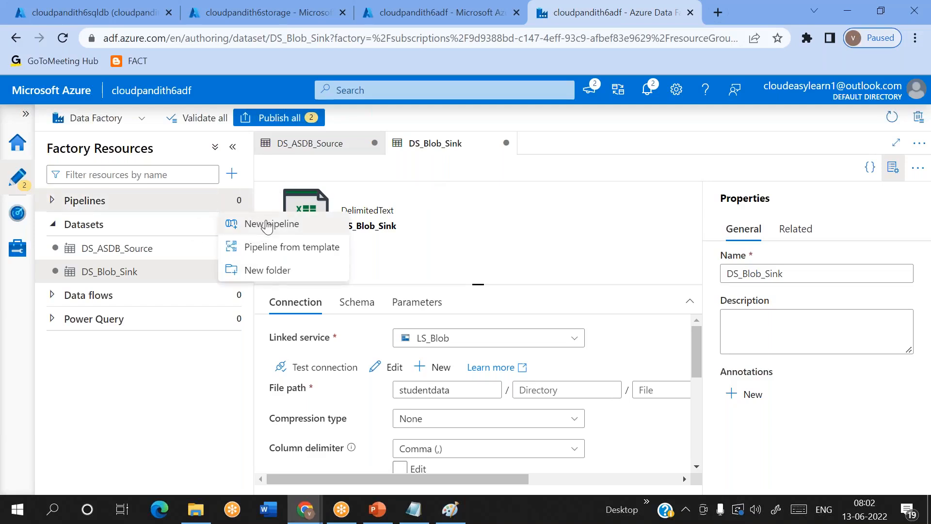
click(267, 226)
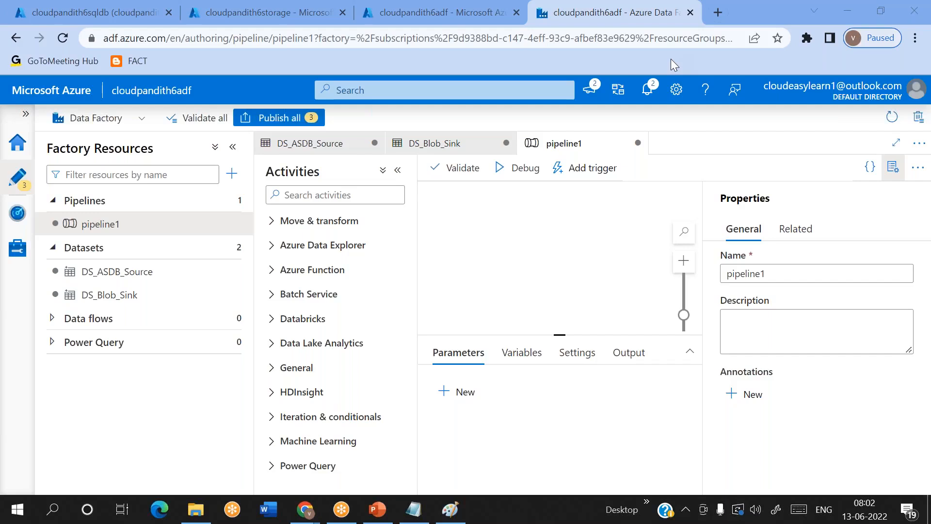
click(898, 177)
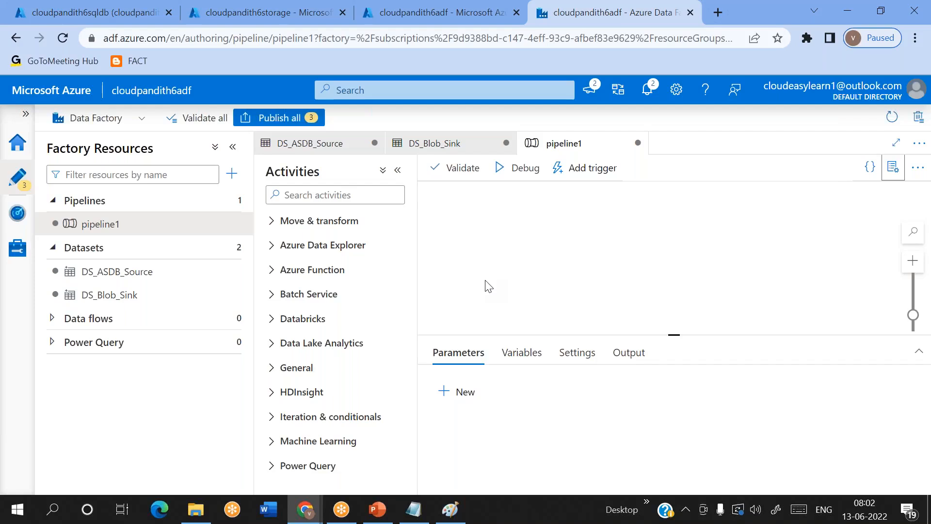
click(303, 194)
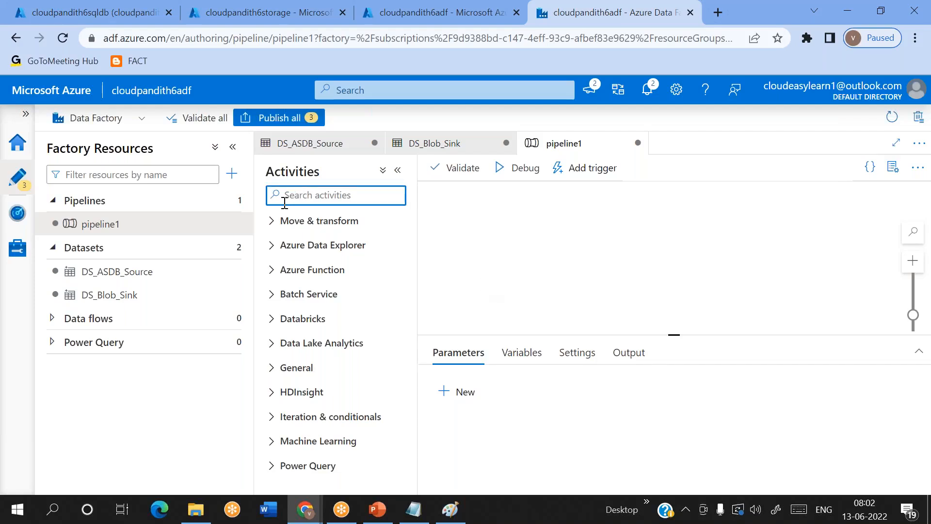
text(copy)
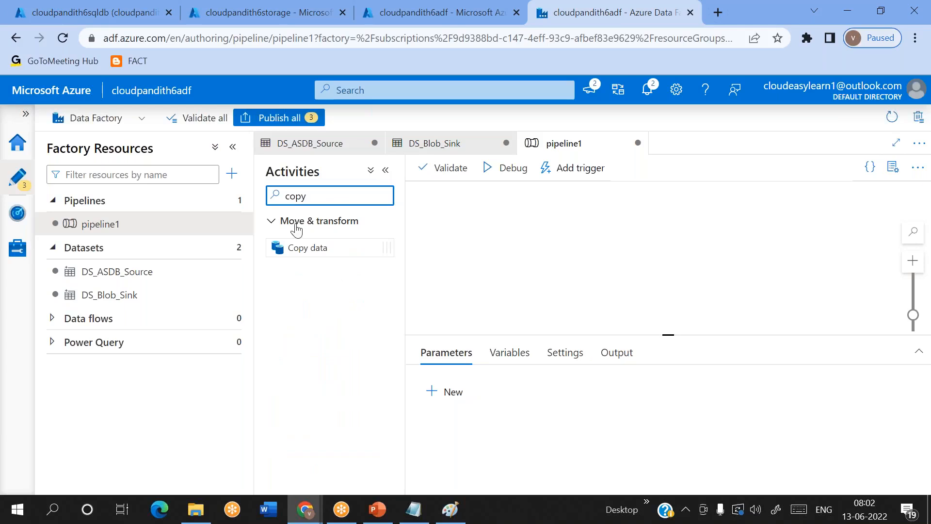
drag(305, 236, 615, 248)
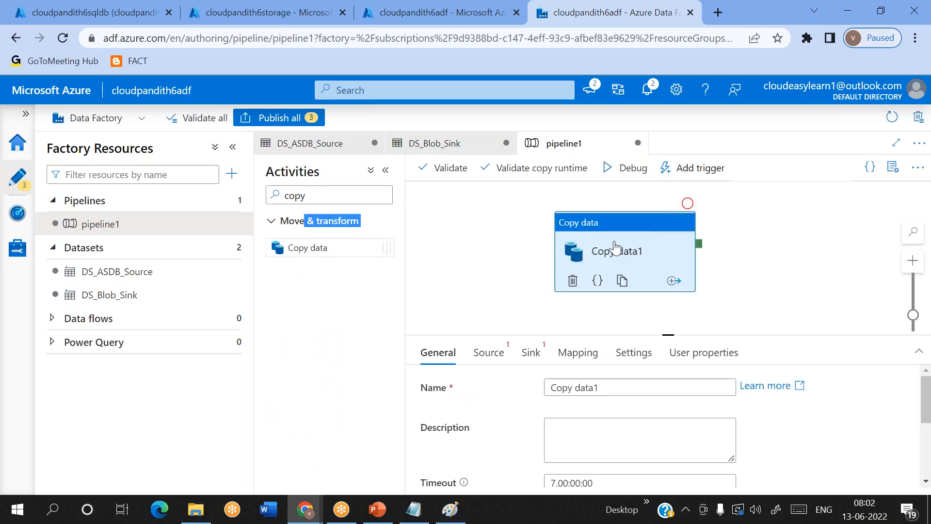
Set the Copy data activity's source dataset to DS_ASDB_Source and its sink dataset to DS_Blob_Sink.
drag(667, 334, 664, 269)
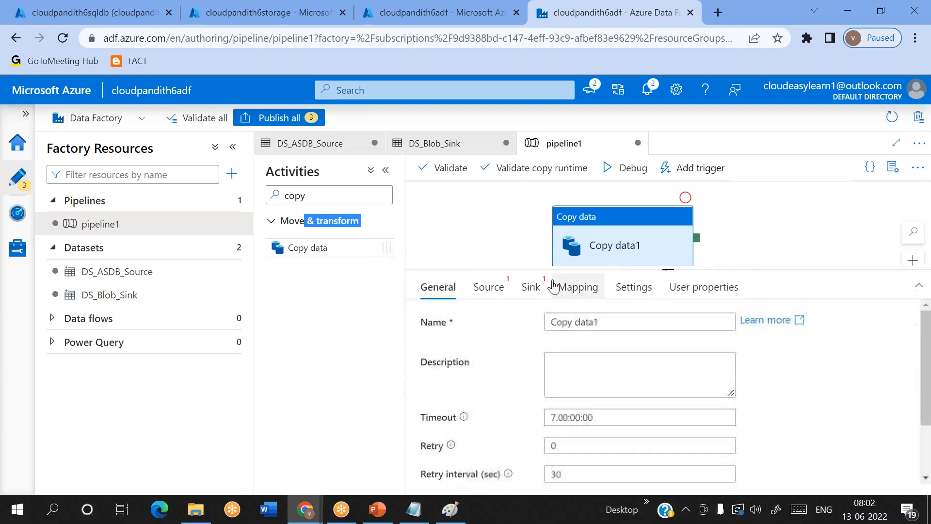
click(488, 286)
click(610, 333)
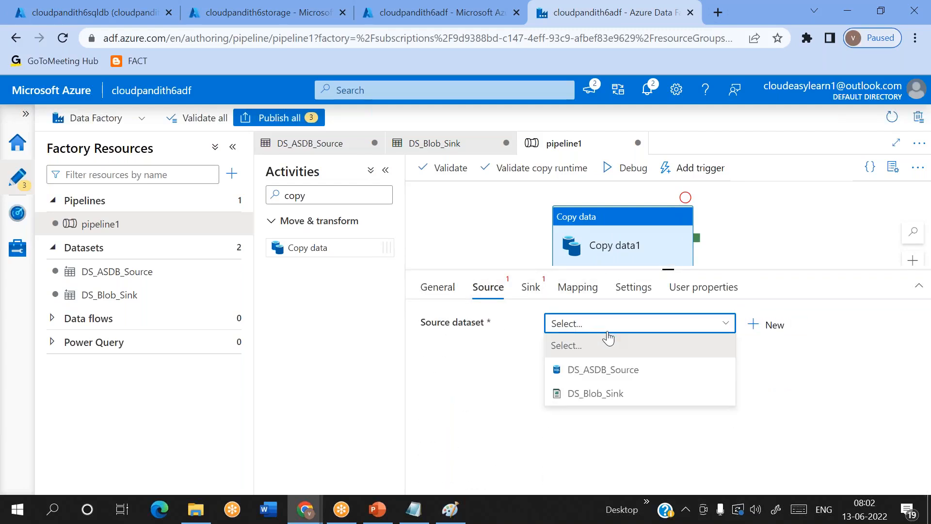
click(599, 371)
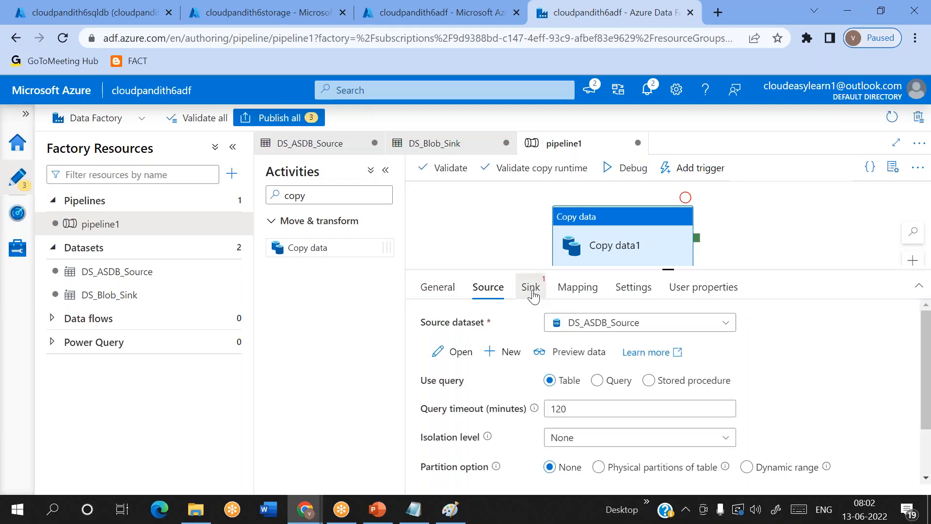
click(532, 288)
click(586, 323)
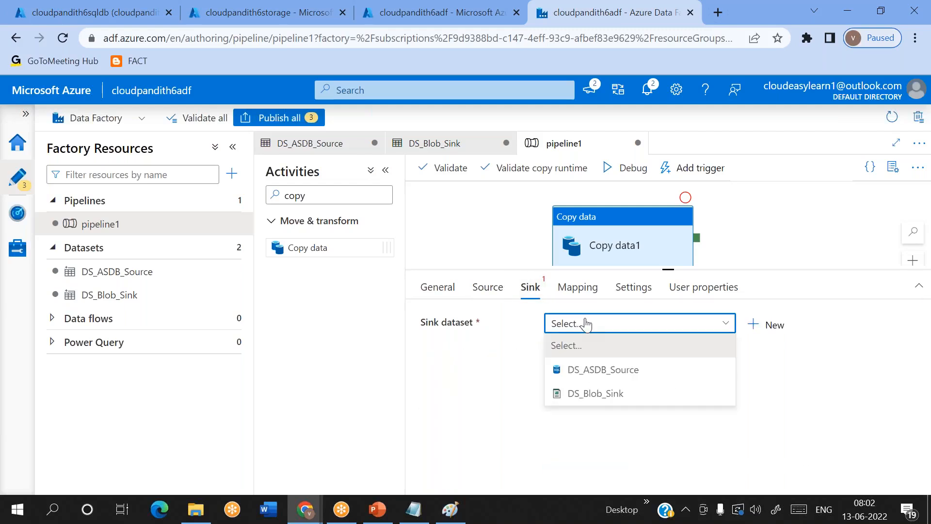
click(587, 394)
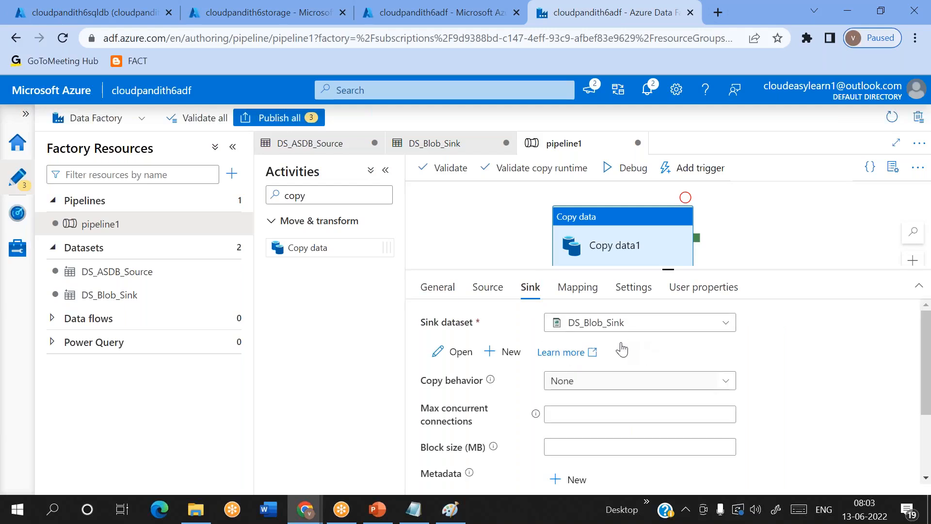
click(488, 287)
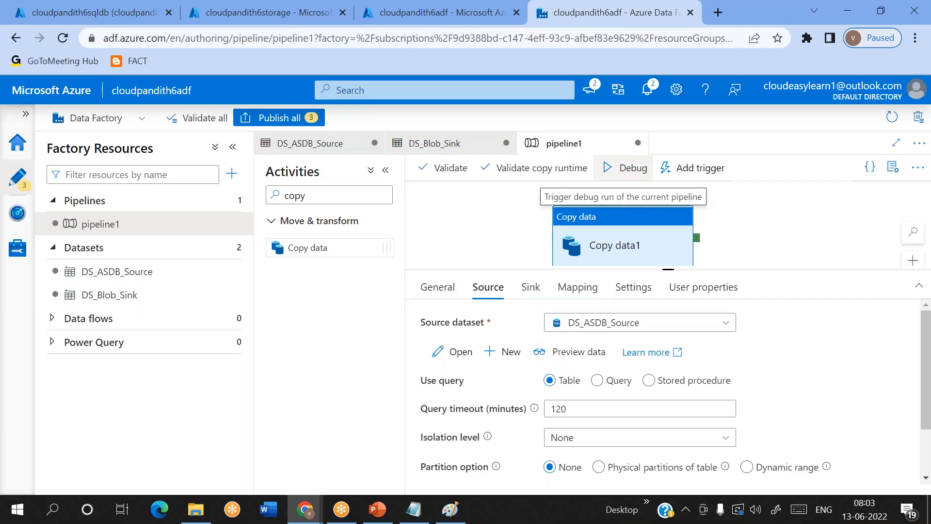
Start a debug run of pipeline1 and refresh its run status until the copy activity finishes.
click(626, 168)
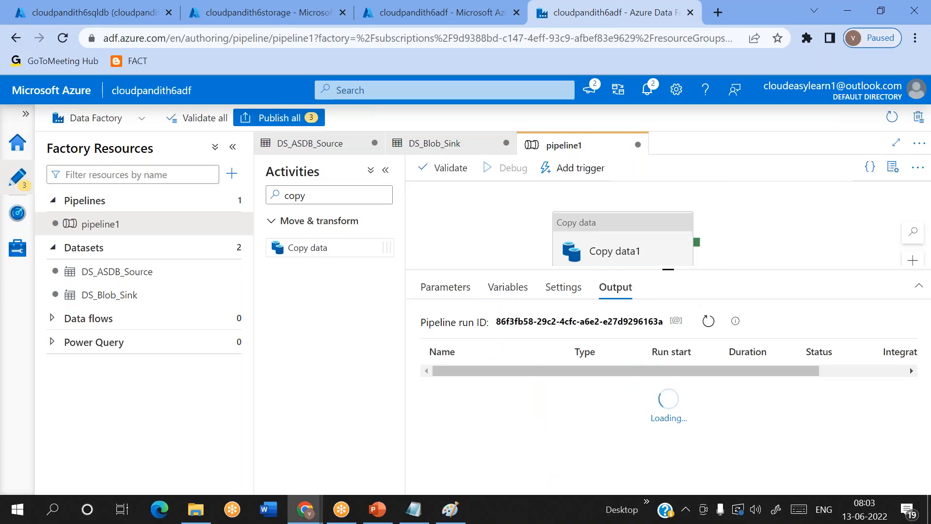
click(708, 323)
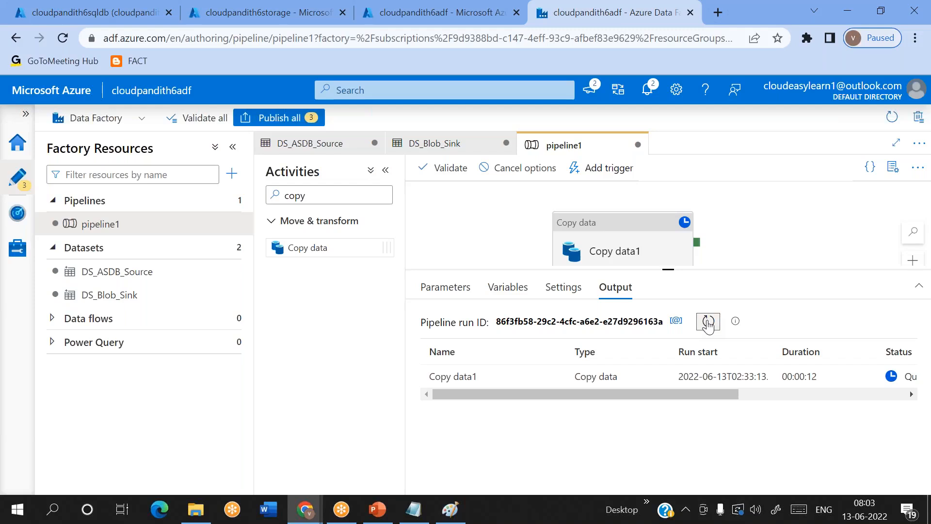
click(708, 322)
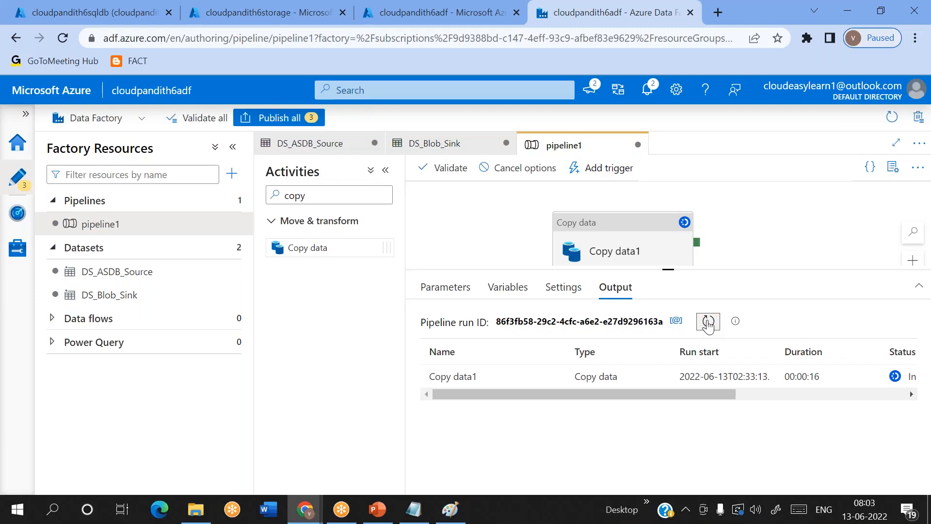
click(709, 324)
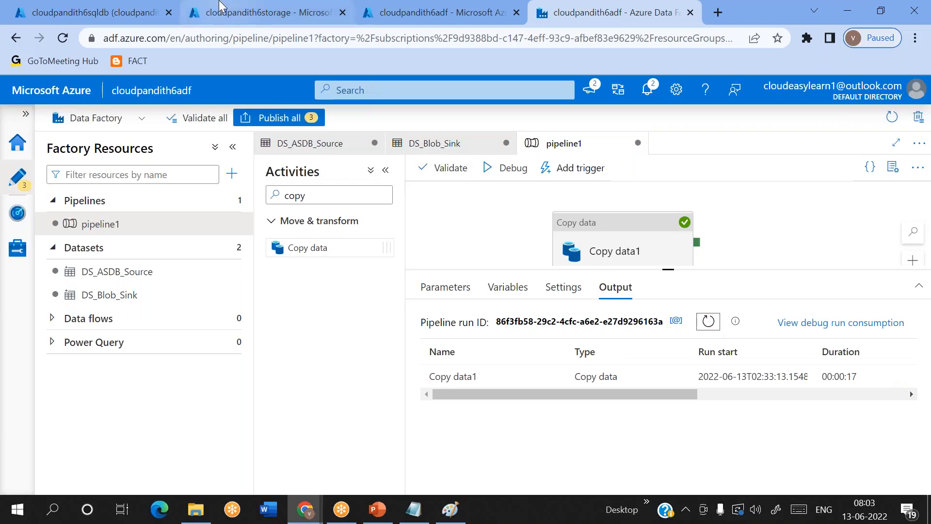
Open dbo.student.txt from the studentdata container in cloudpandith6storage and display its contents.
click(262, 12)
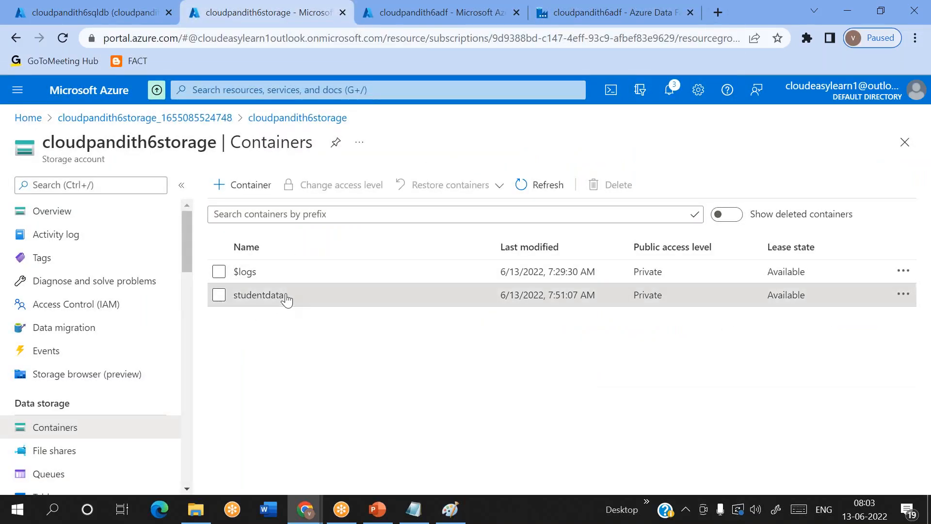
click(284, 296)
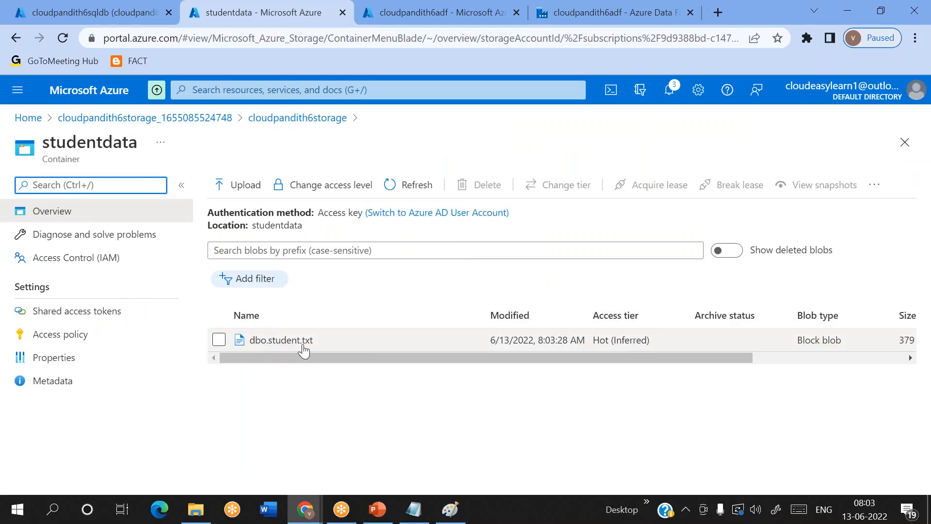
click(286, 340)
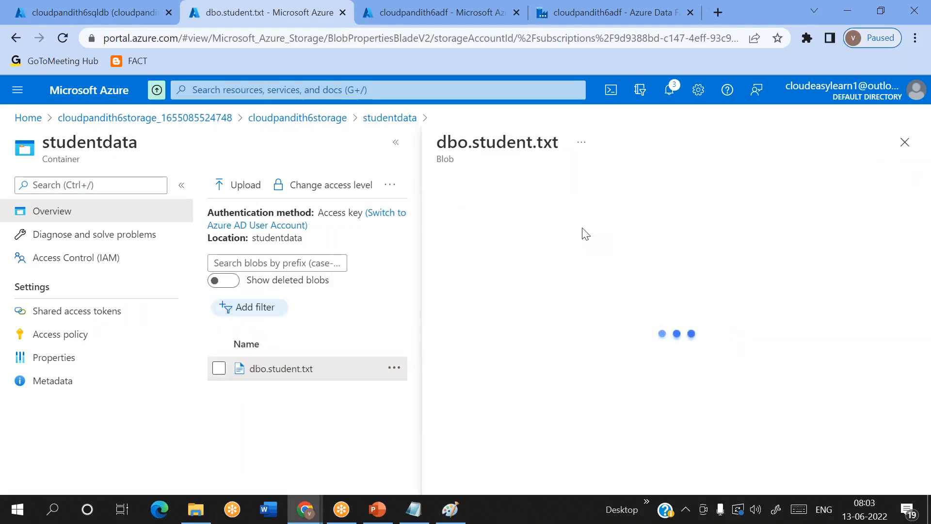
click(631, 219)
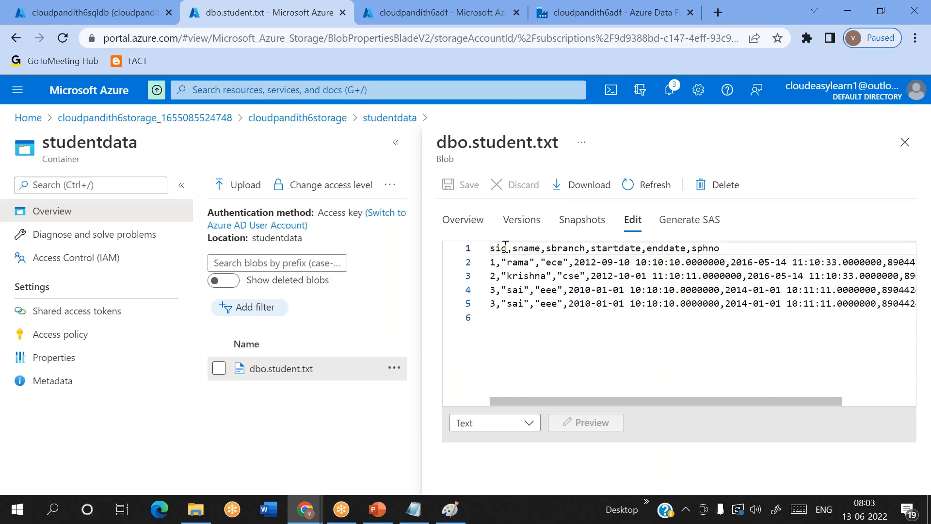
Examine the header row and the student records across their full width in dbo.student.txt, and close the blob.
double_click(506, 248)
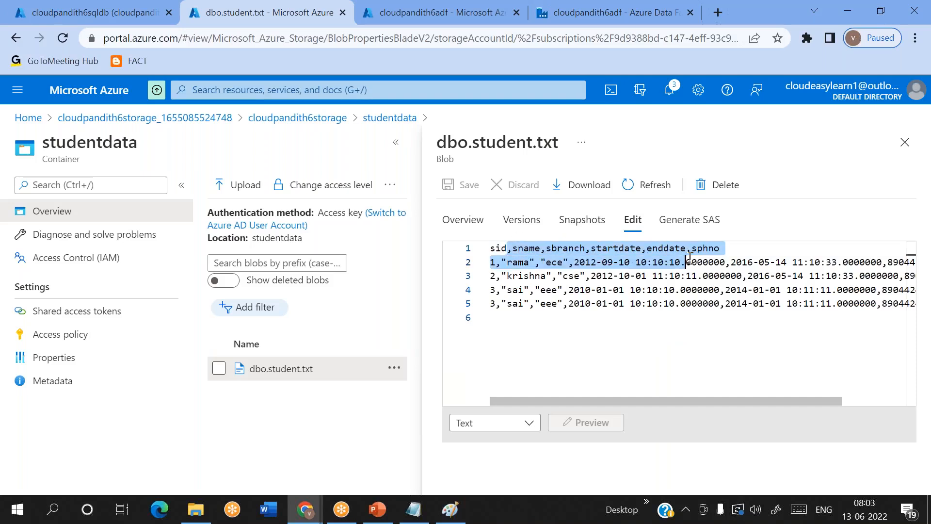
click(727, 249)
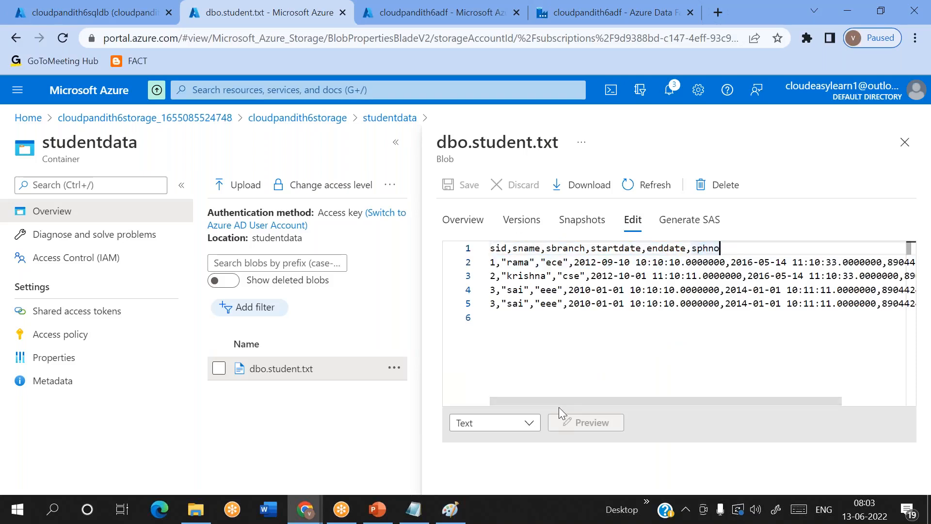
click(548, 304)
drag(727, 248, 489, 248)
click(595, 371)
scroll(594, 370, right, 5)
scroll(594, 370, left, 5)
scroll(862, 300, right, 3)
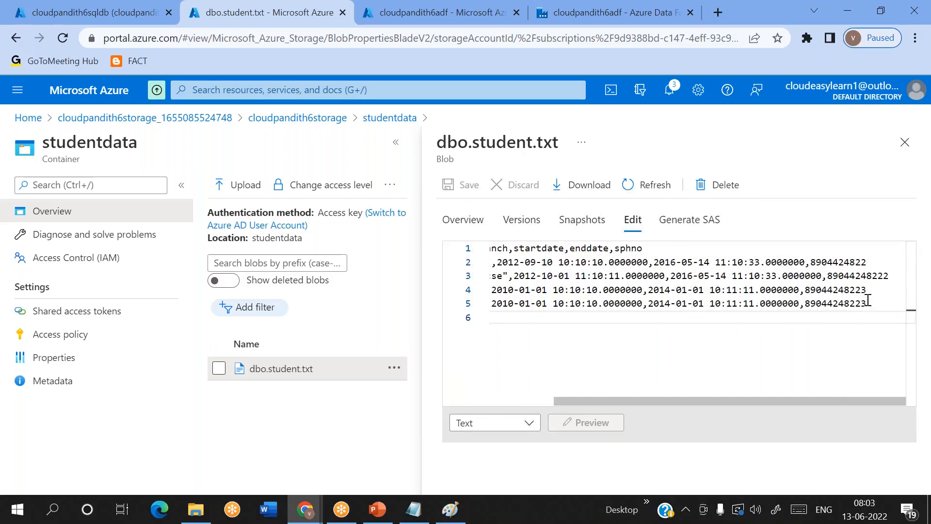
drag(875, 302, 466, 291)
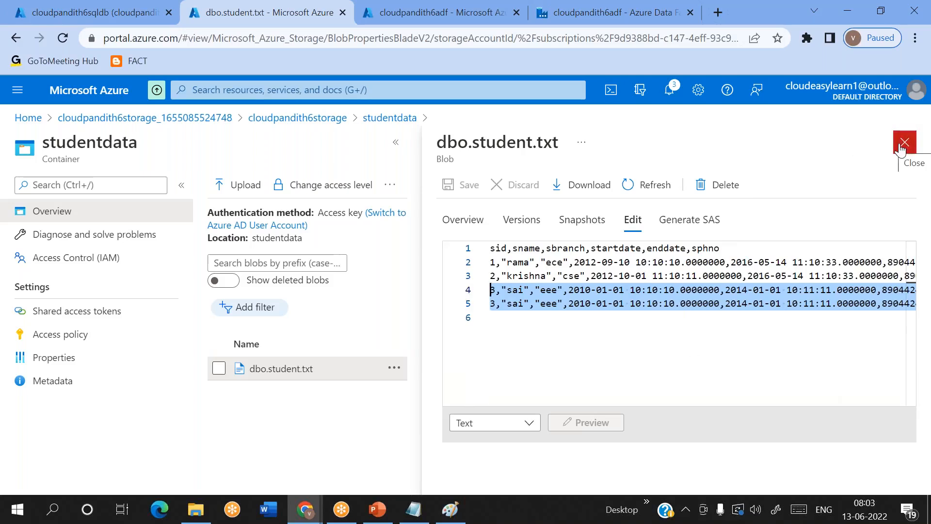
click(900, 149)
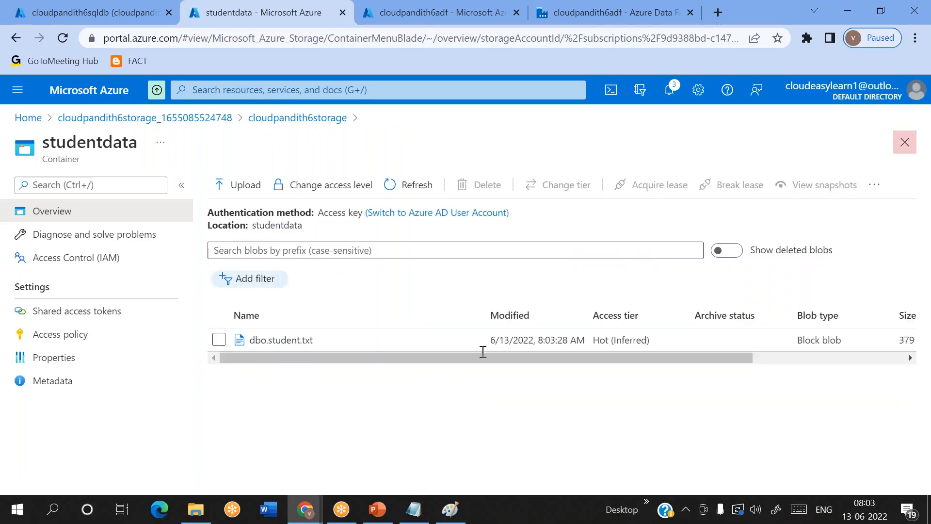
Return to Azure Data Factory Studio, open the DS_ASDB_Source dataset and enable manual editing of its table's schema and name.
click(389, 20)
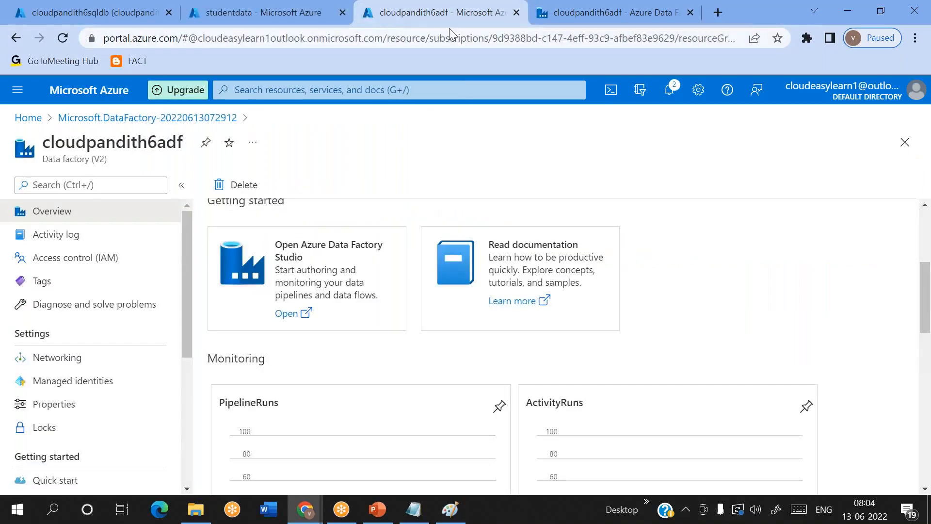
click(546, 23)
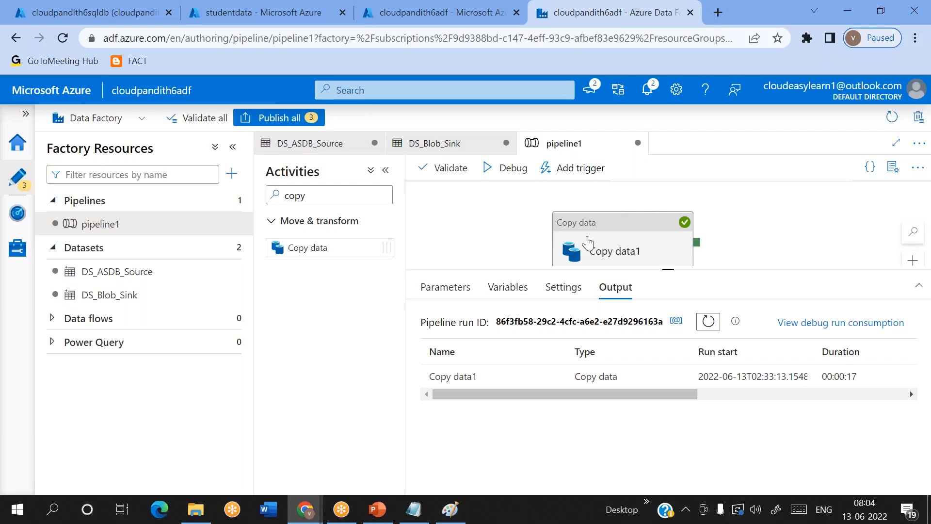
click(119, 280)
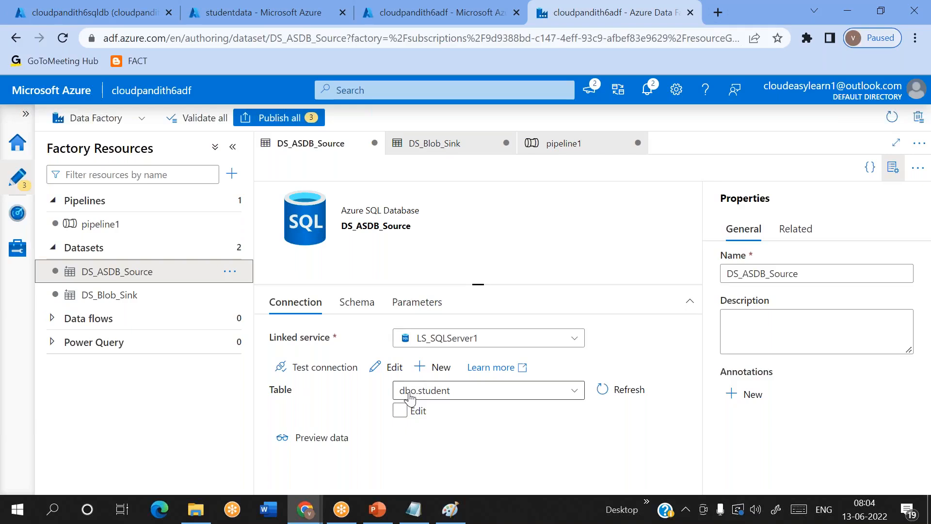
click(400, 411)
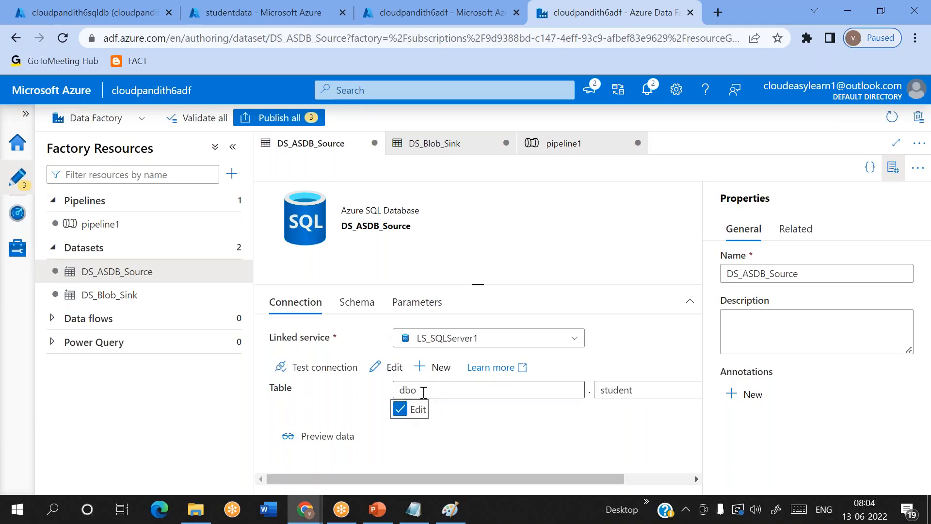
double_click(409, 390)
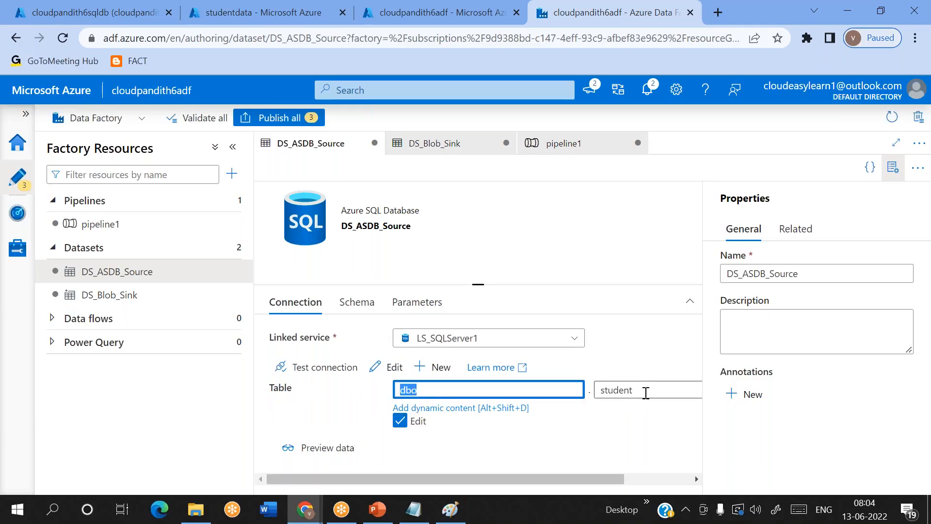
Add two string parameters to the DS_ASDB_Source dataset, name the first ds_pa, and delete both.
double_click(612, 389)
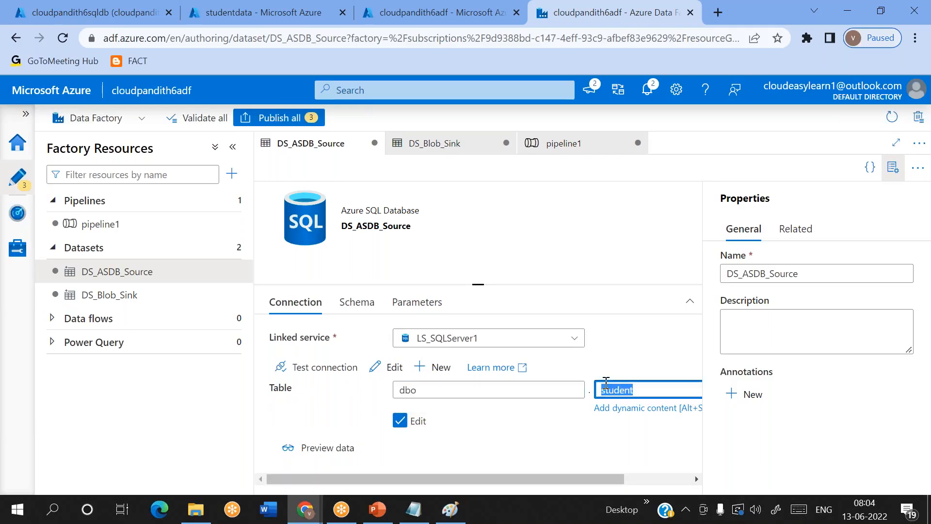
click(429, 302)
click(301, 346)
click(301, 345)
click(330, 392)
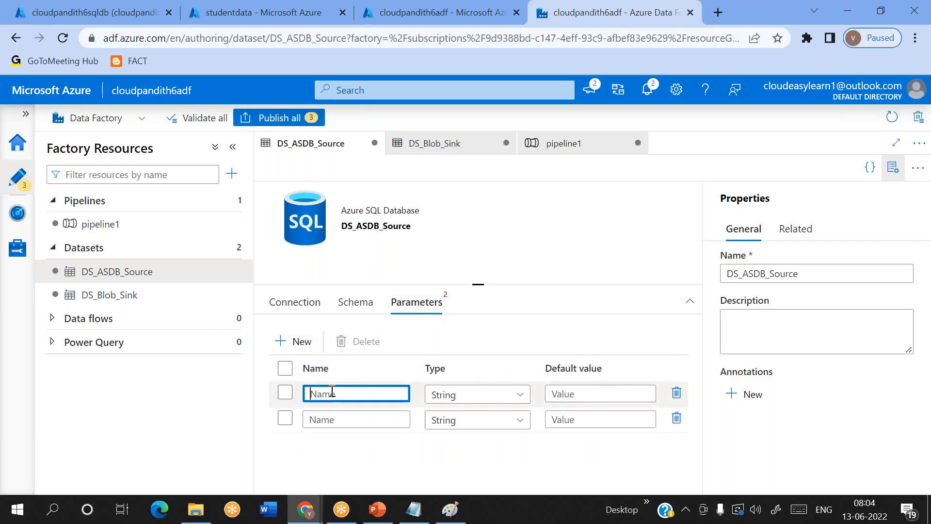
text(ds_pa)
click(290, 372)
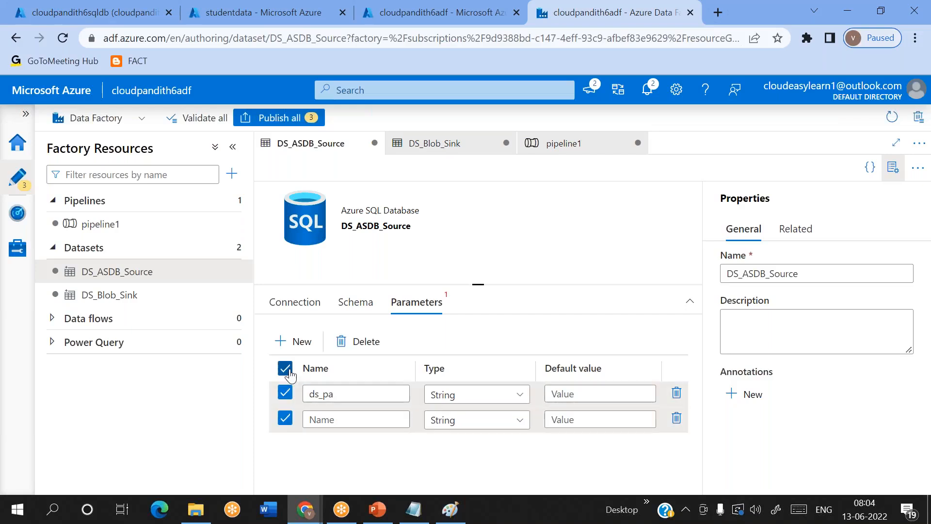
click(356, 342)
Return to pipeline1, switch to the Notepad notes and add blank lines below the truncate table note.
click(121, 235)
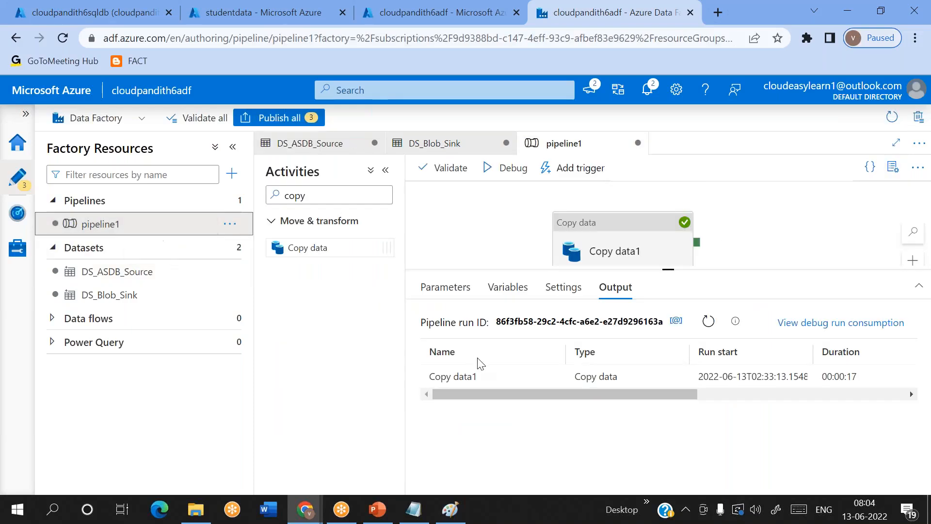
click(413, 509)
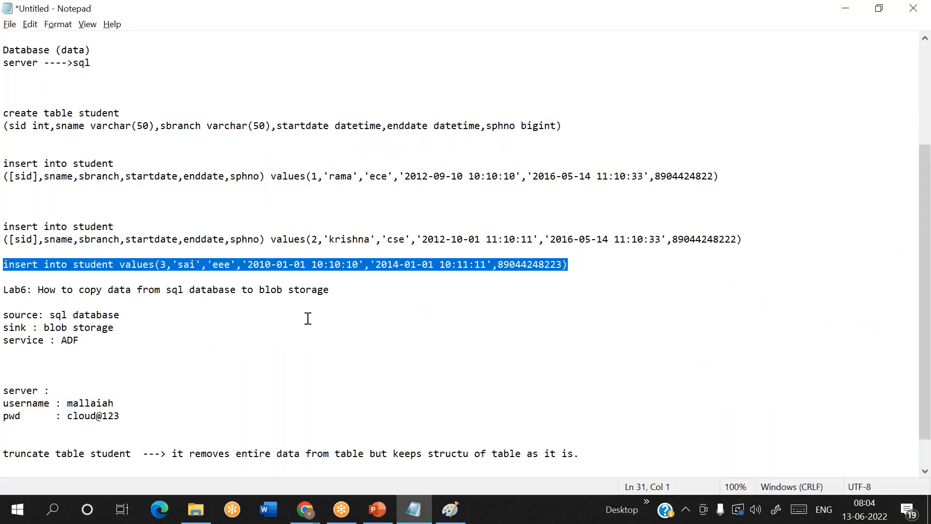
scroll(308, 318, down, 1)
click(600, 407)
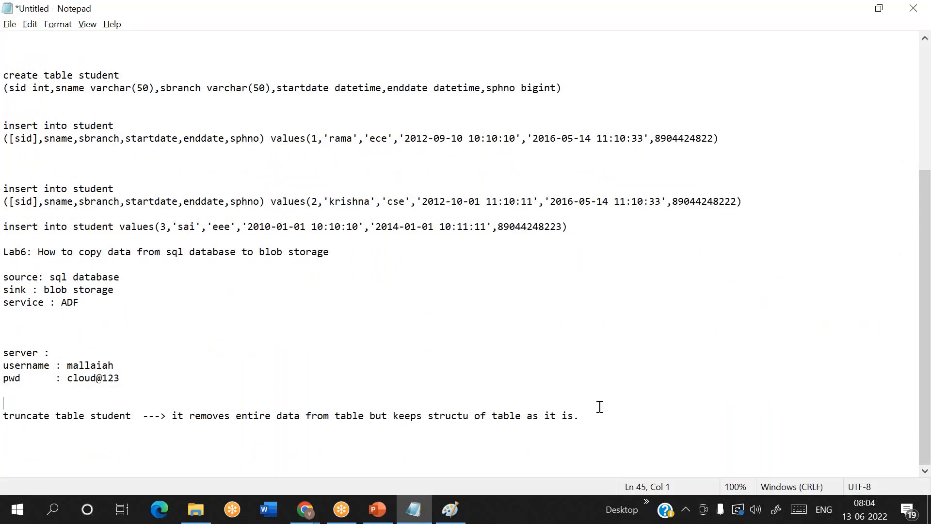
click(596, 420)
key(Return)
key(Return)
key(Return)
key(Return)
key(Return)
key(Return)
key(Return)
key(Return)
key(Return)
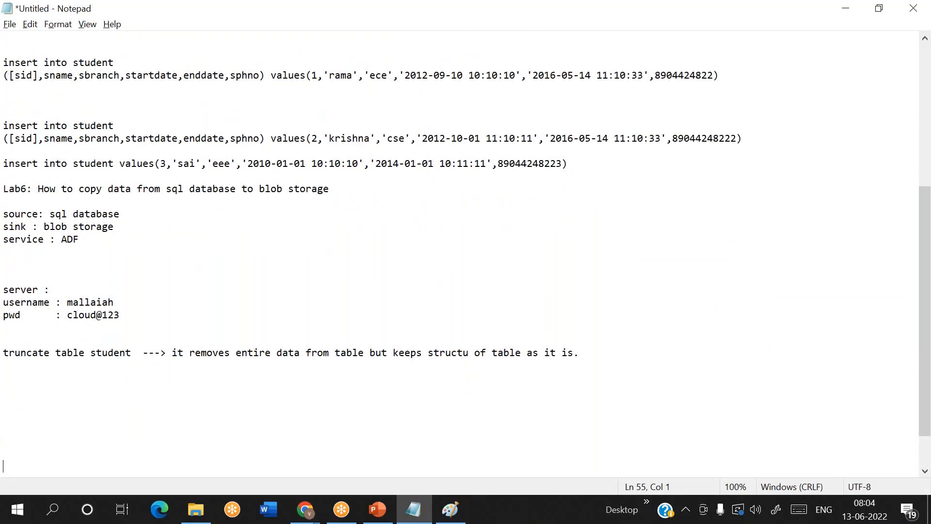
Write the heading "How to copy multiple tables from sql database to blob storage" and leave several blank lines beneath it.
text(Mul)
key(BackSpace)
key(BackSpace)
key(BackSpace)
text(How to copy multiple)
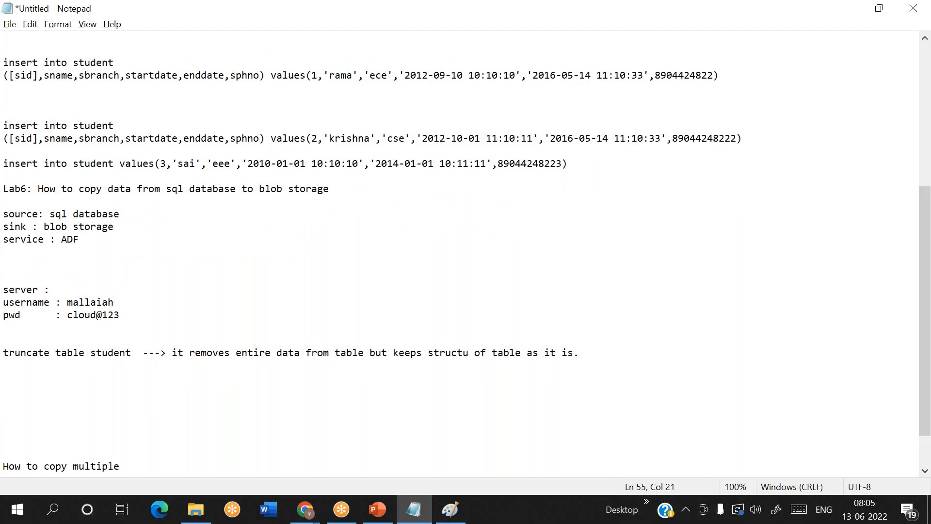
text( tables from sql database t)
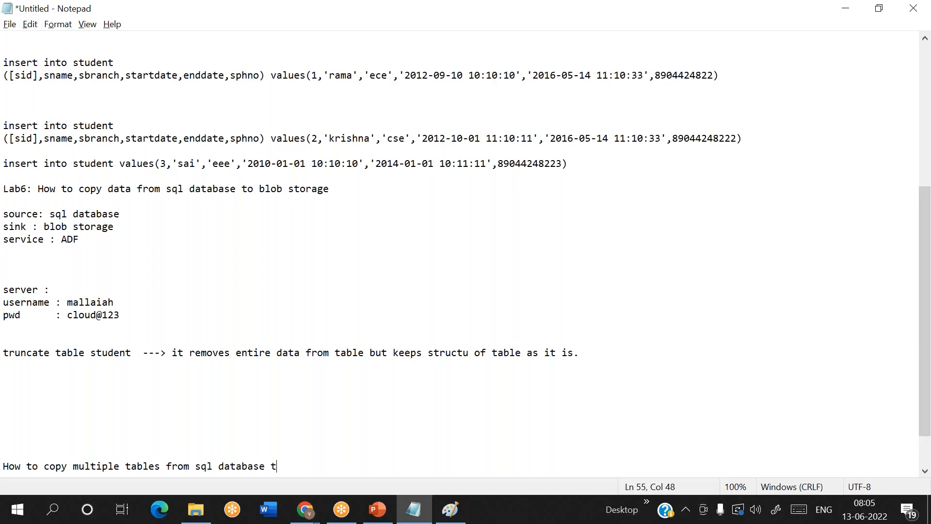
text(o blob storage)
key(Return)
key(Return)
key(Return)
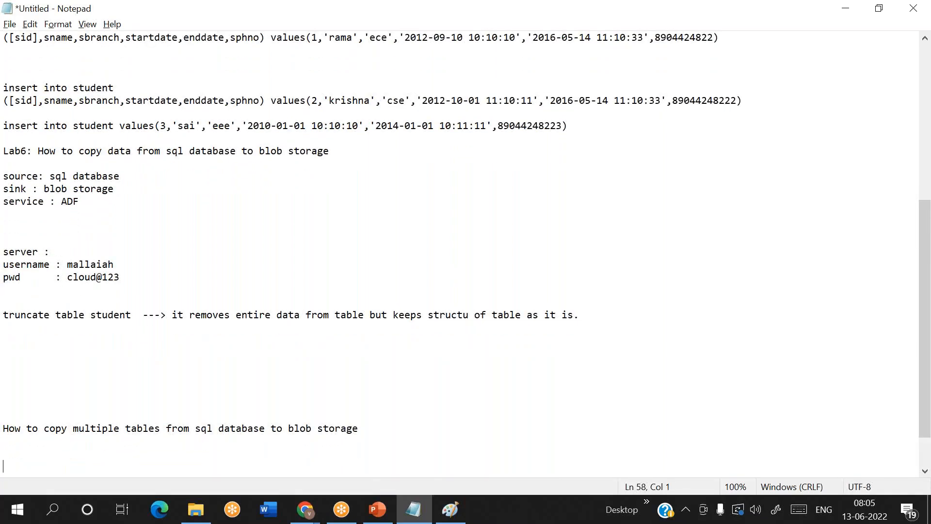
key(Return)
key(Return)
key(Return)
key(Return)
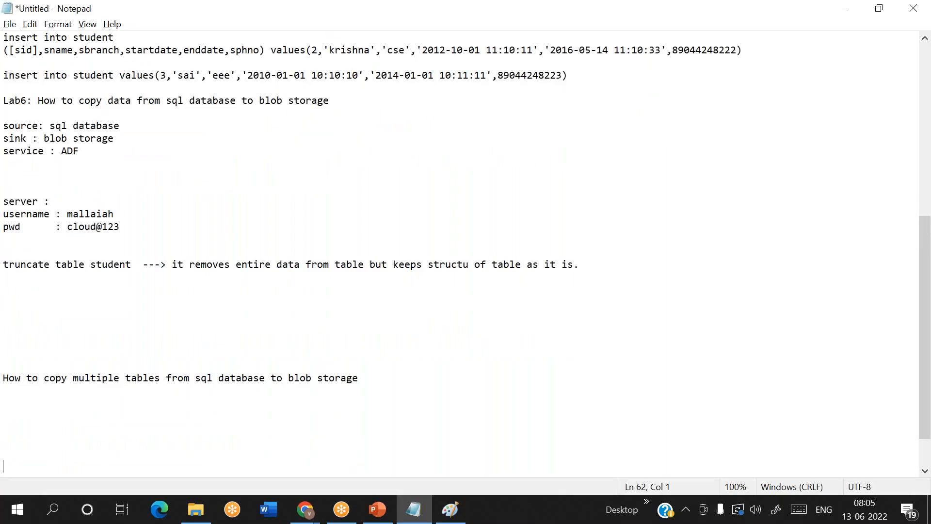
Write the mapping list's header line as sourceschema,sourcetable,sinkfolder.
text(sourceschema,sourcetable,sinkfolder)
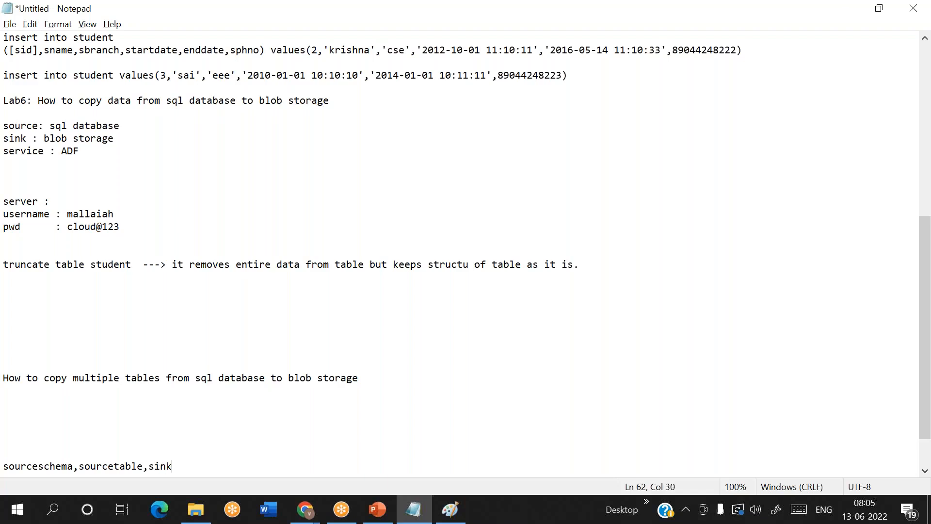
Add the mapping rows dbo,student,studentdata and dbo,emp,empout under the header line.
key(Return)
text(dbo,students)
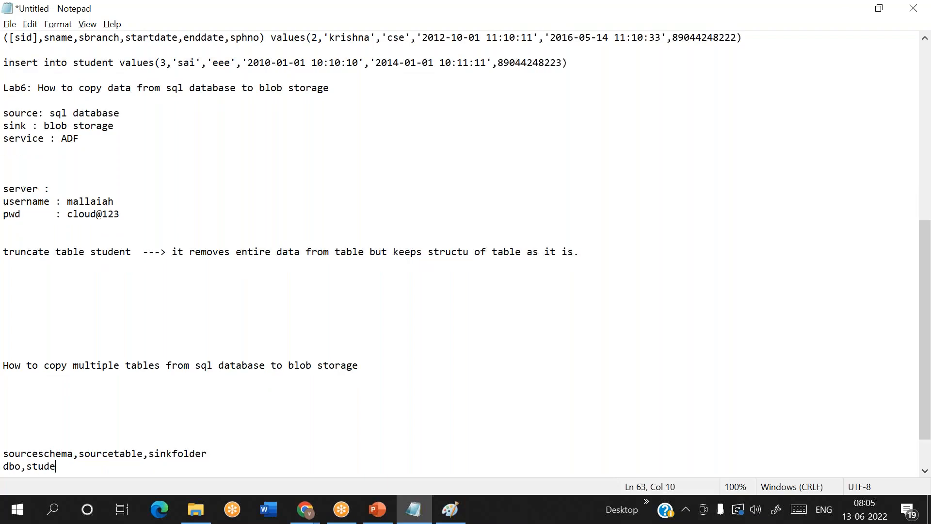
key(BackSpace)
key(BackSpace)
key(BackSpace)
text(nt,studentdata)
key(Return)
text(dbo,e)
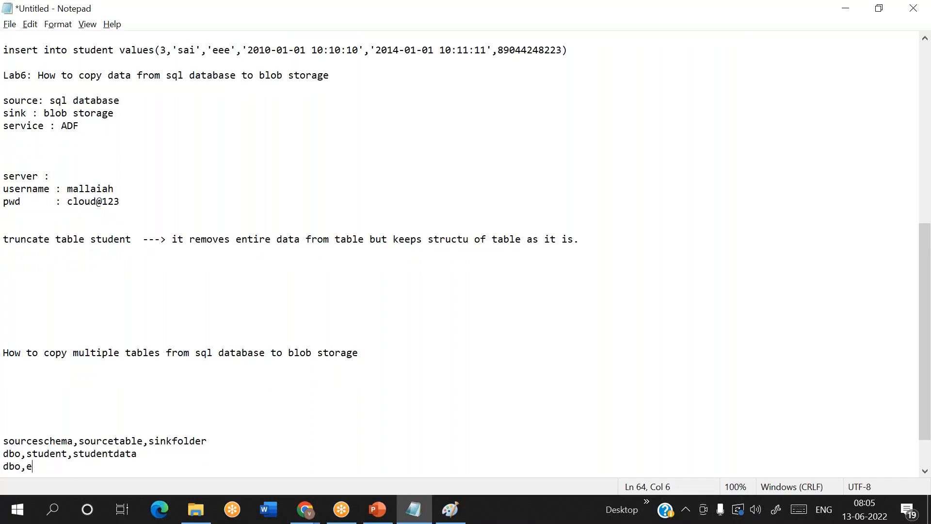
text(mp,empout)
Add the mapping rows sales,cust,custout and debts,payment,paymentout to the list.
key(Return)
text(dbo)
key(BackSpace)
key(BackSpace)
key(BackSpace)
text(sales,cust,c)
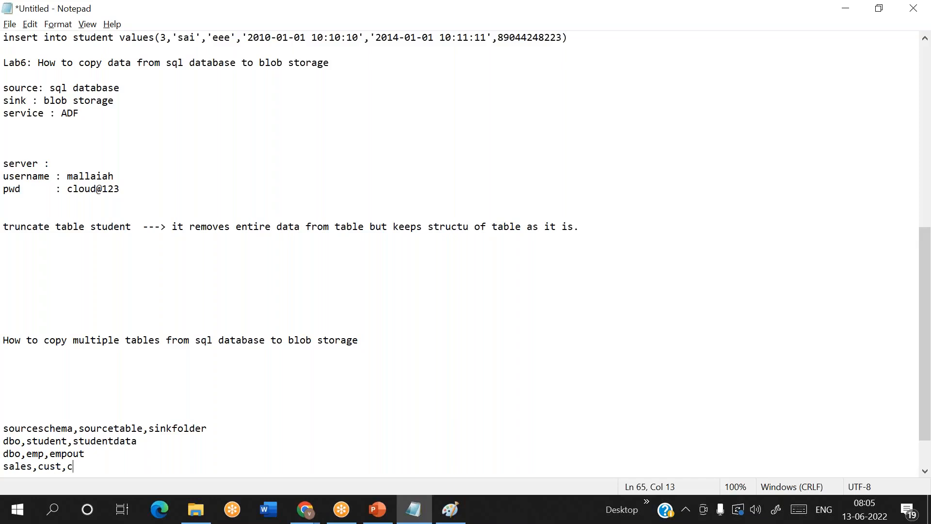
text(ustout)
key(Return)
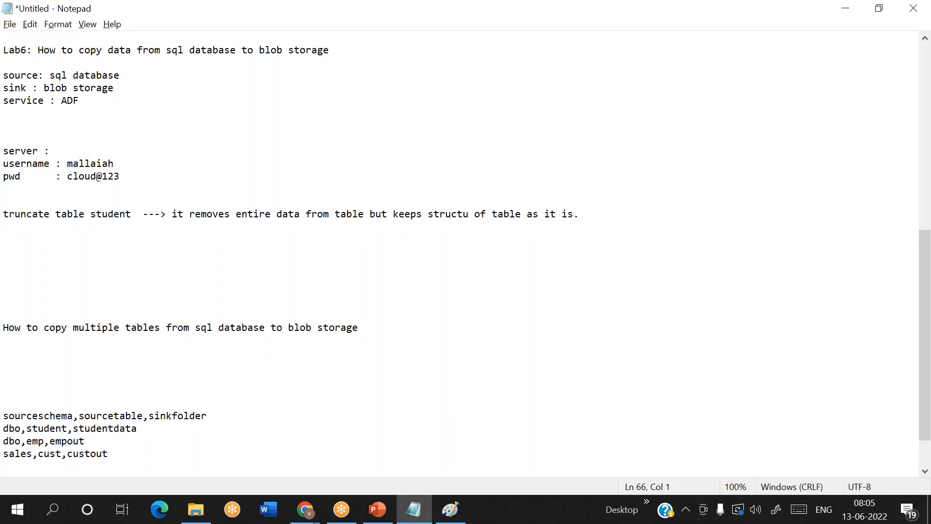
text(debts,payment,paymentout)
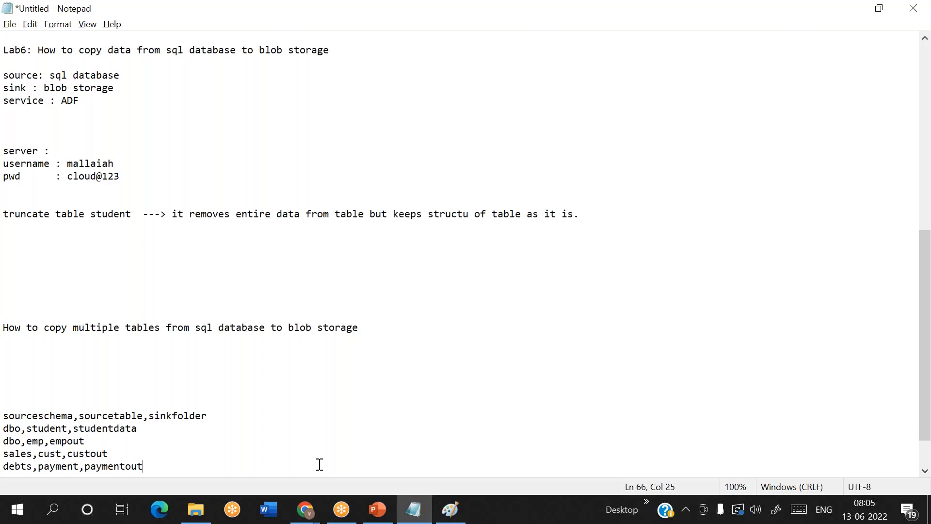
Review each mapping row's source schema, source table and sink folder, and highlight the whole list.
drag(5, 428, 131, 428)
drag(44, 441, 79, 441)
drag(5, 454, 63, 456)
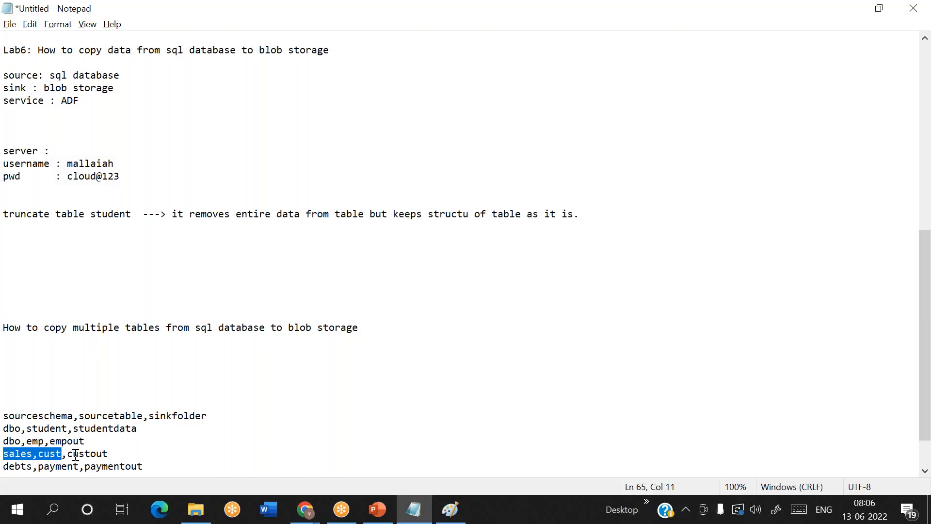
drag(73, 455, 109, 454)
drag(9, 467, 142, 467)
click(156, 467)
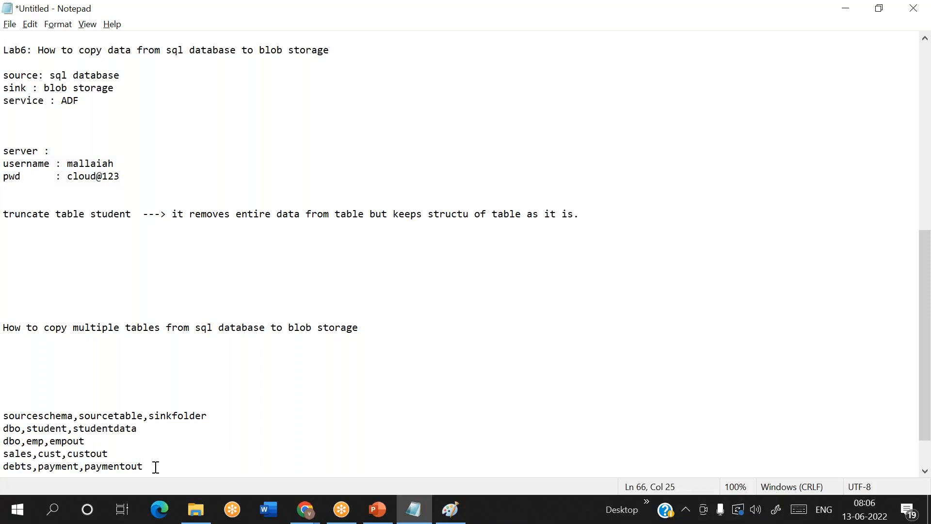
drag(155, 466, 6, 417)
click(184, 476)
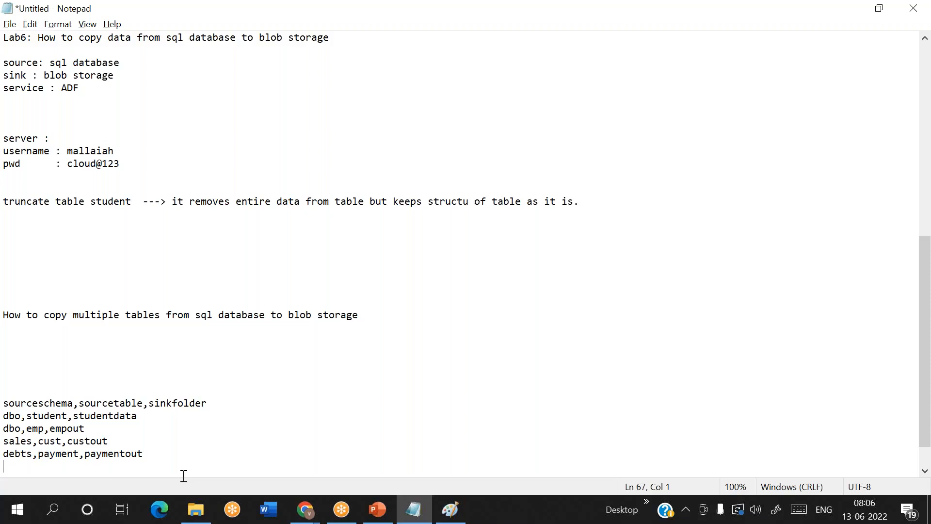
click(636, 22)
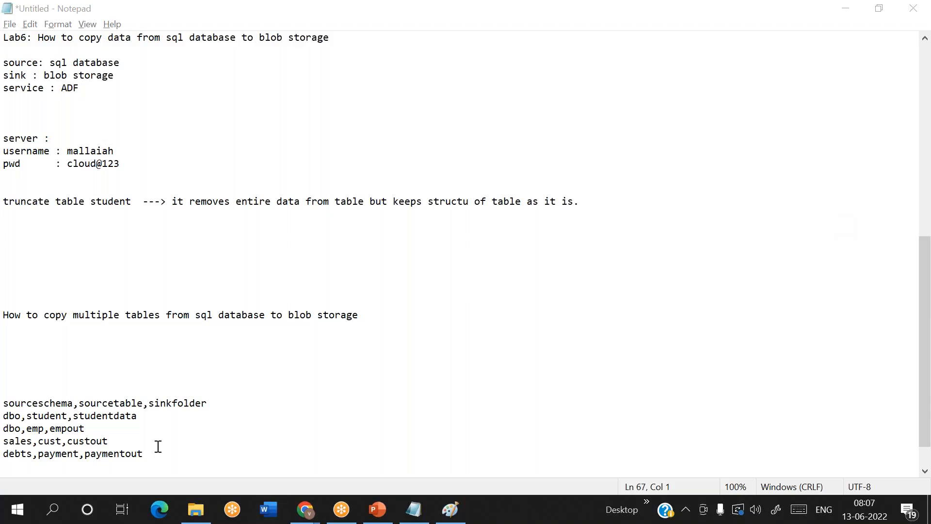
drag(156, 451, 6, 400)
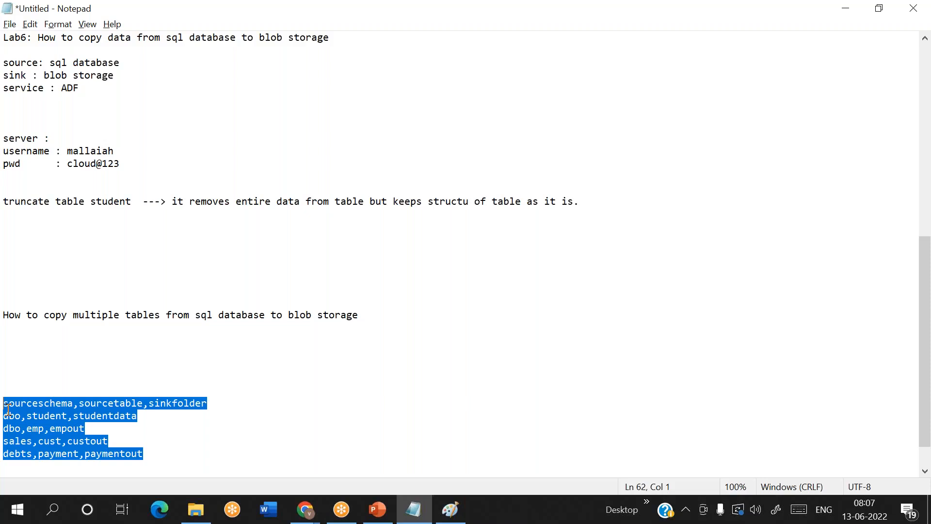
scroll(9, 266, up, 4)
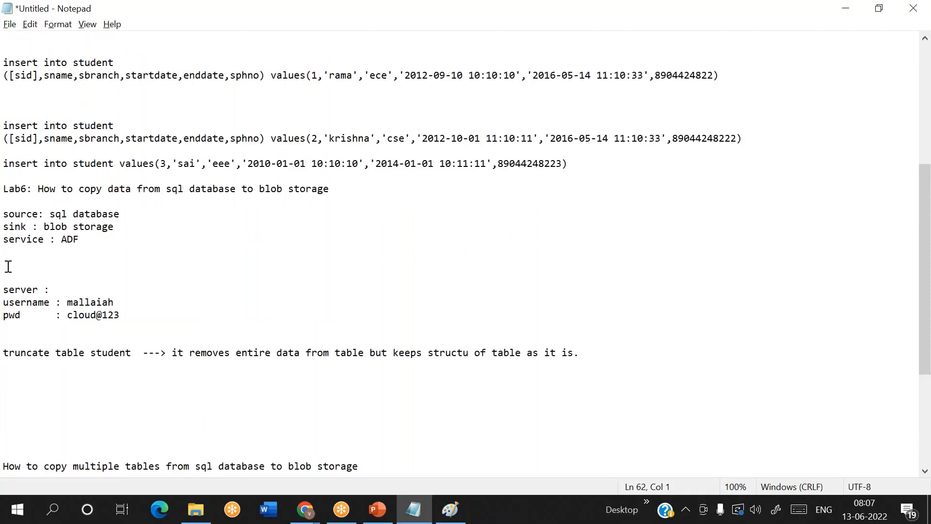
scroll(8, 266, up, 1)
scroll(8, 267, down, 6)
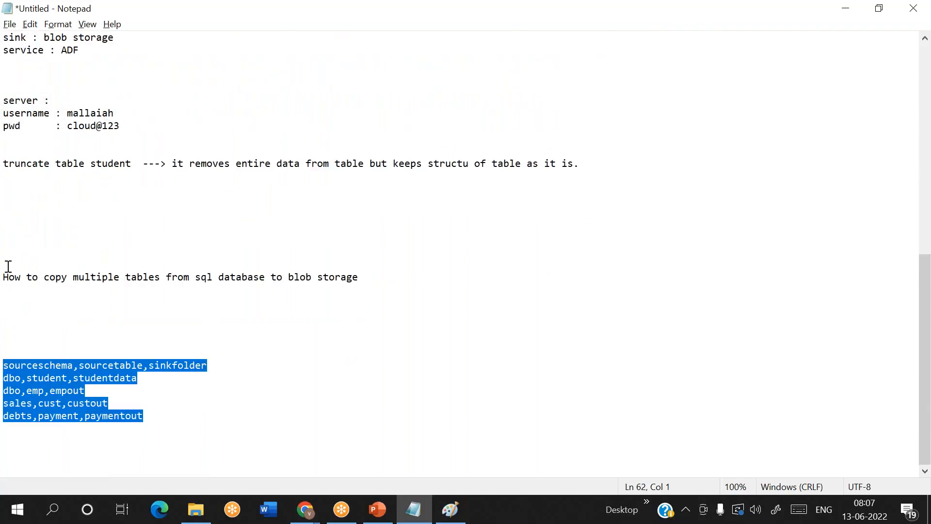
click(9, 364)
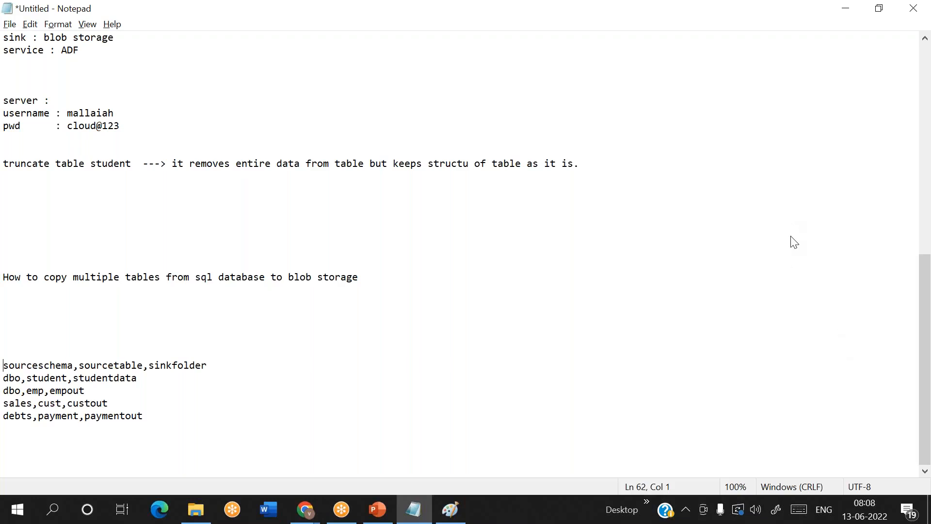
click(782, 216)
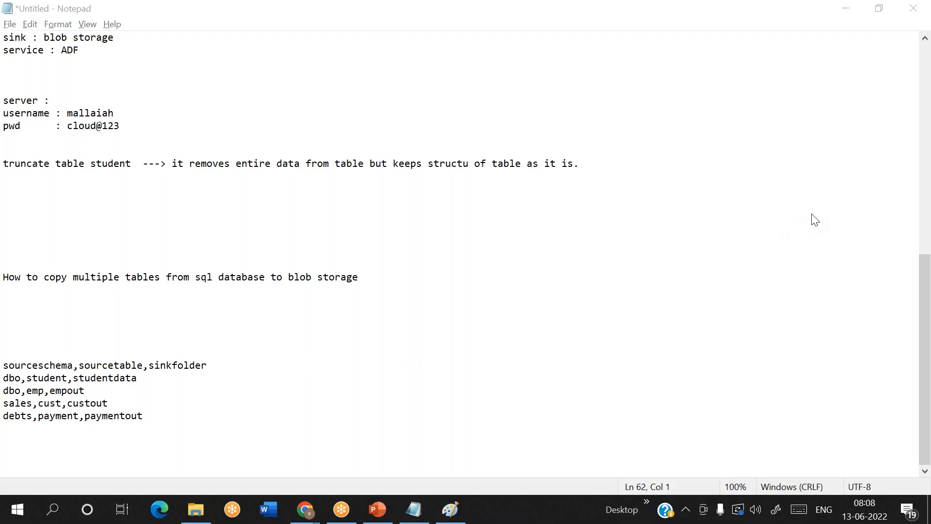